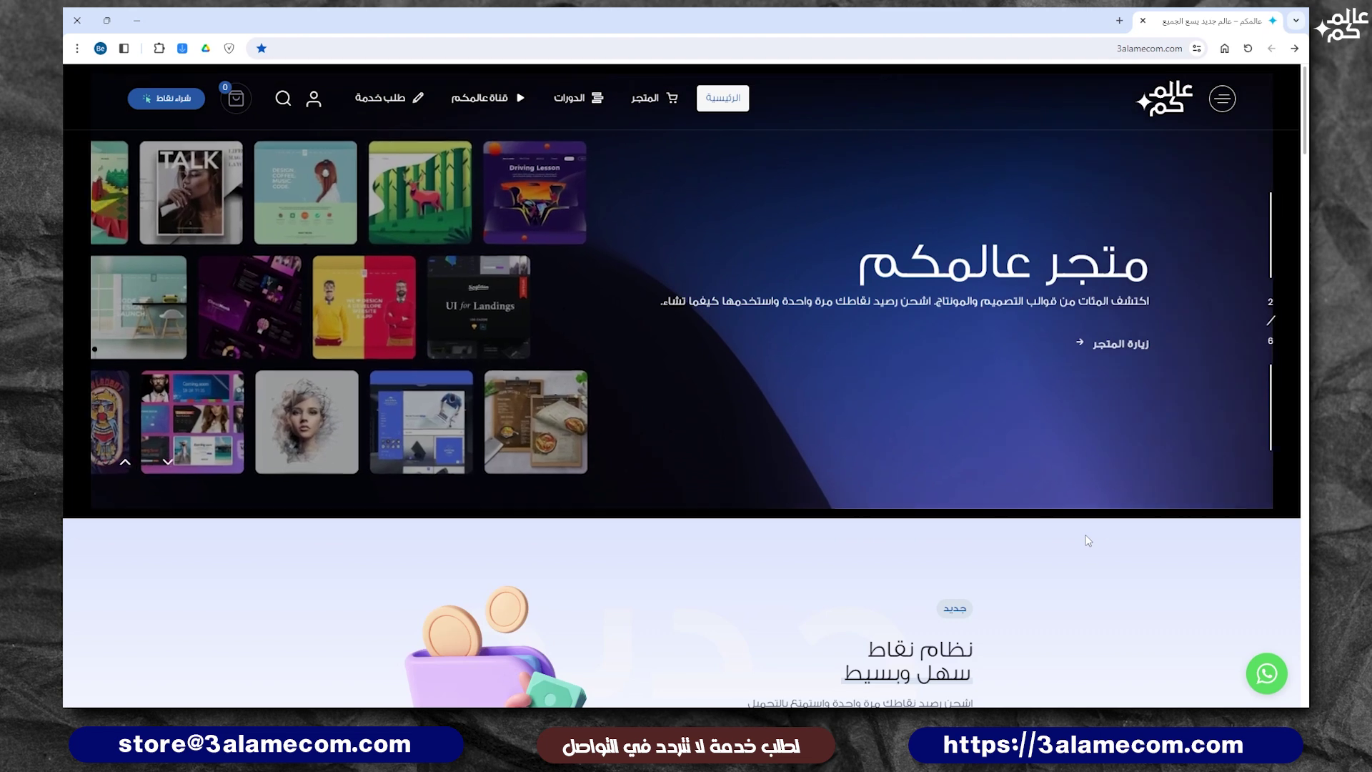
Open the 3alamecom Store page and scroll through its template categories.
click(647, 98)
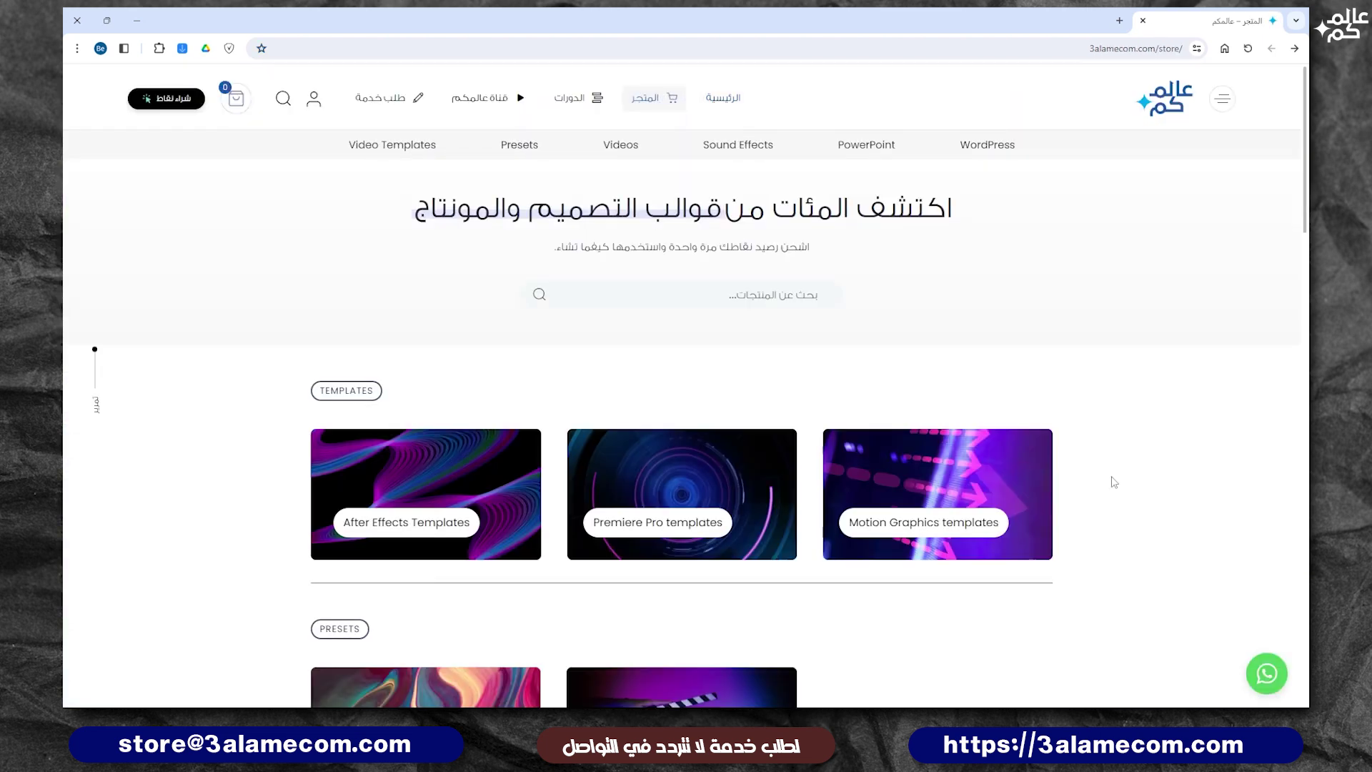
scroll(1113, 482, down, 4)
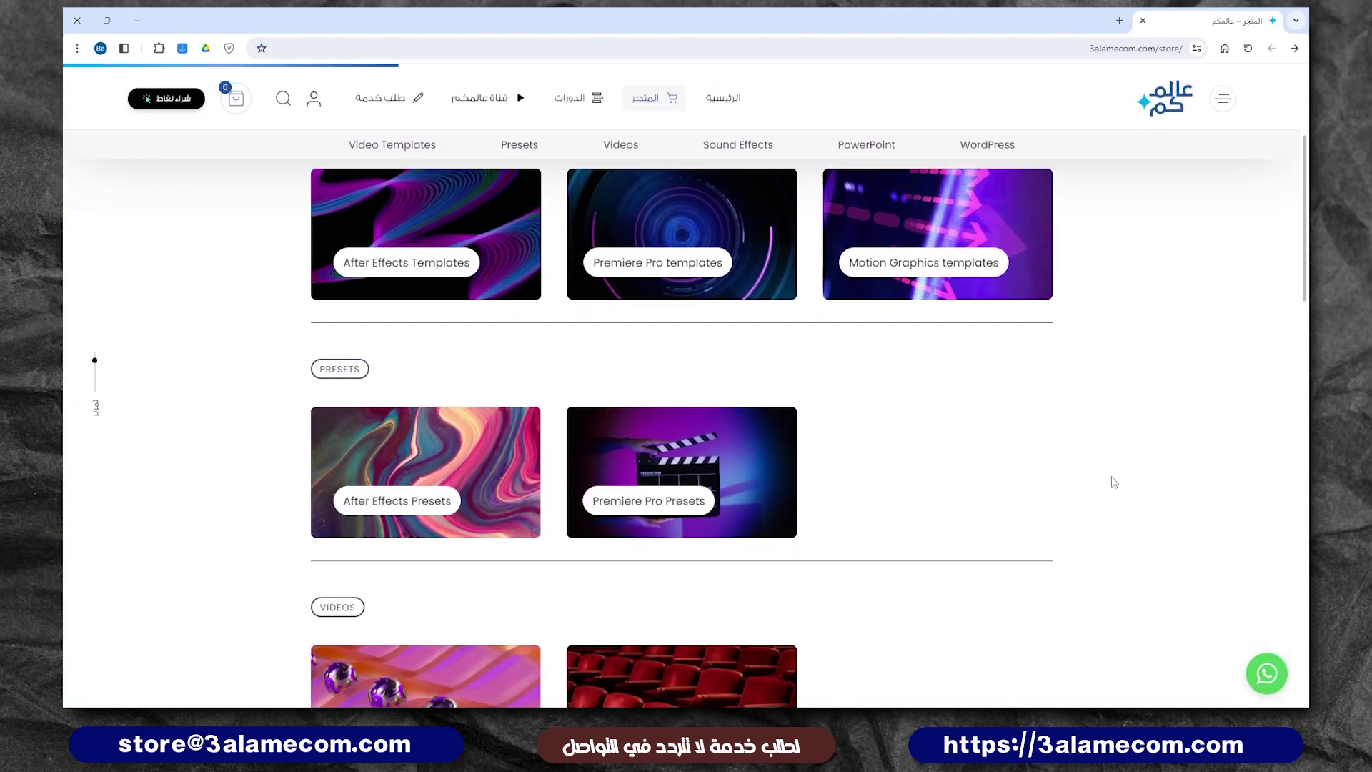
scroll(1113, 481, down, 3)
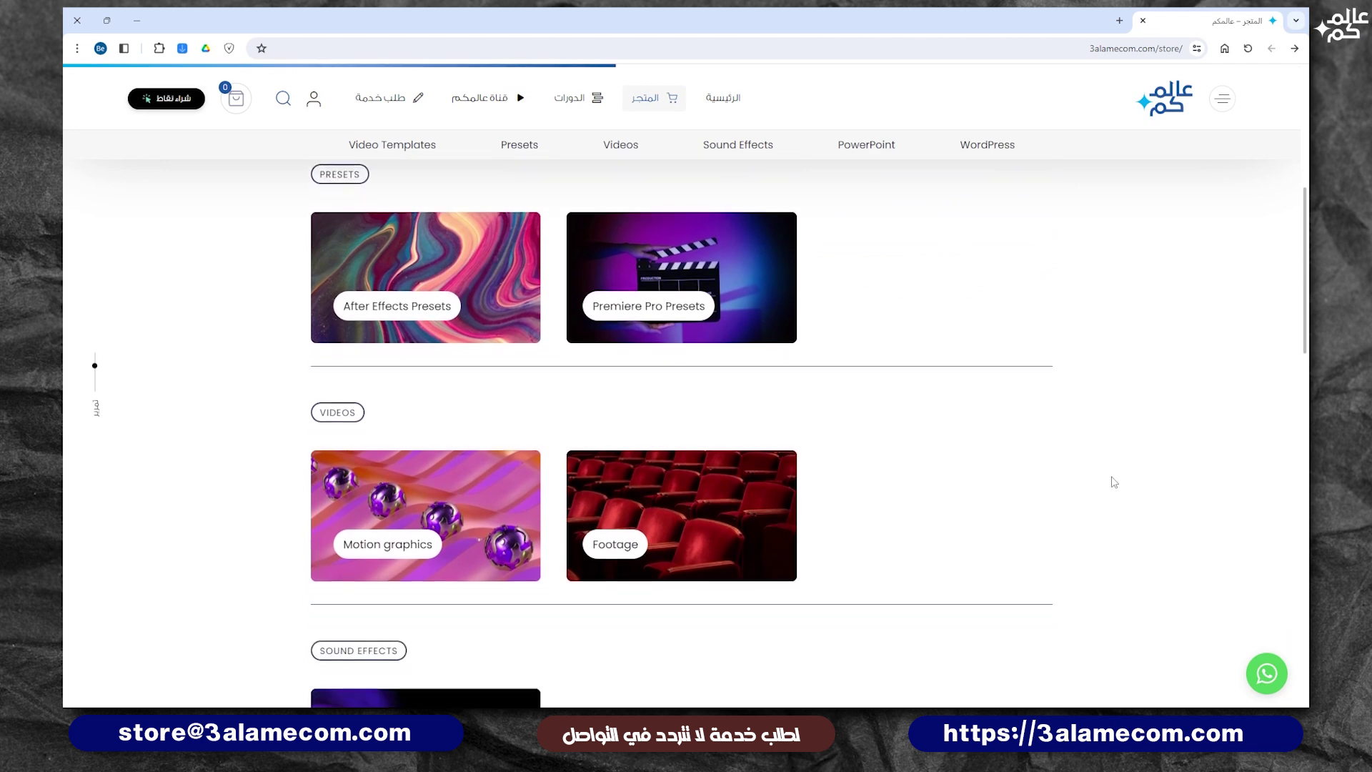
scroll(1114, 481, down, 1)
scroll(1113, 482, down, 1)
scroll(1114, 482, down, 2)
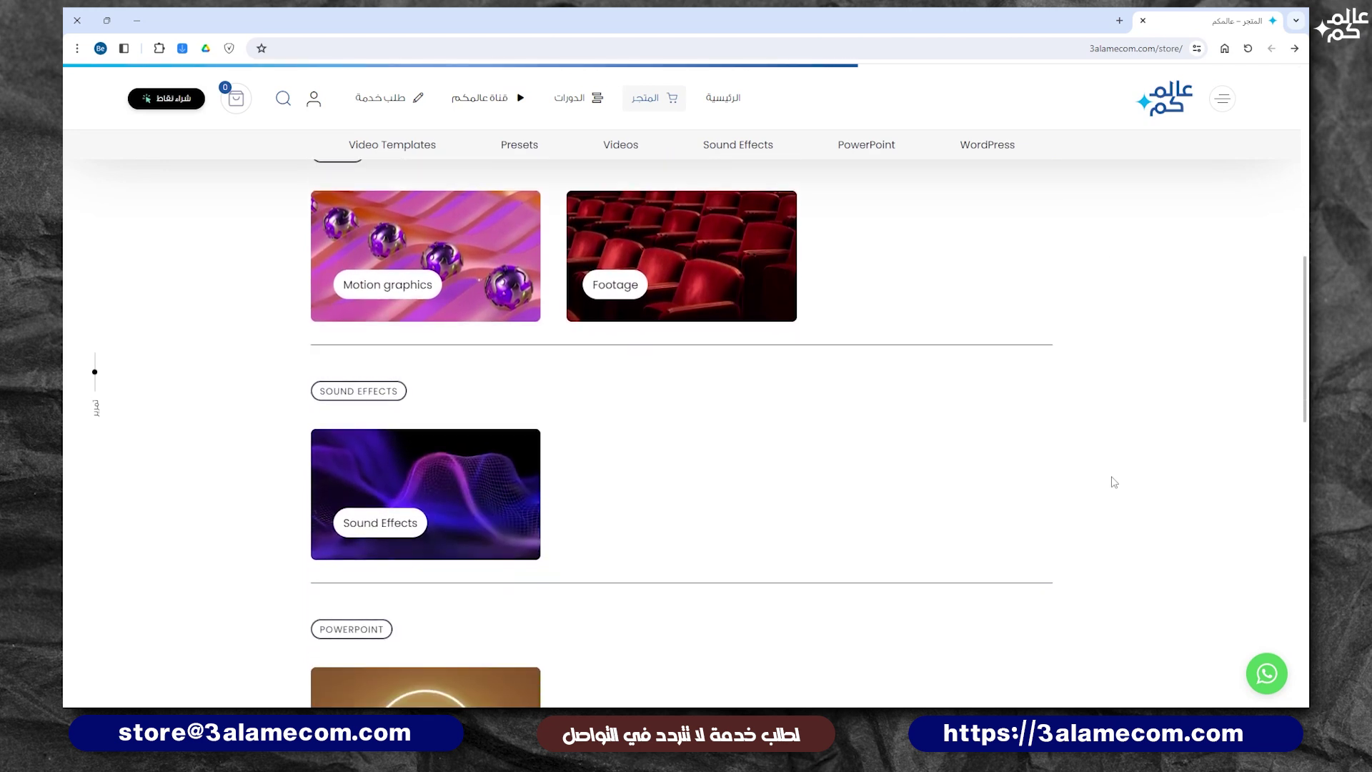
scroll(1114, 481, down, 1)
Go to the courses page and scroll down through the diploma course cards.
click(584, 98)
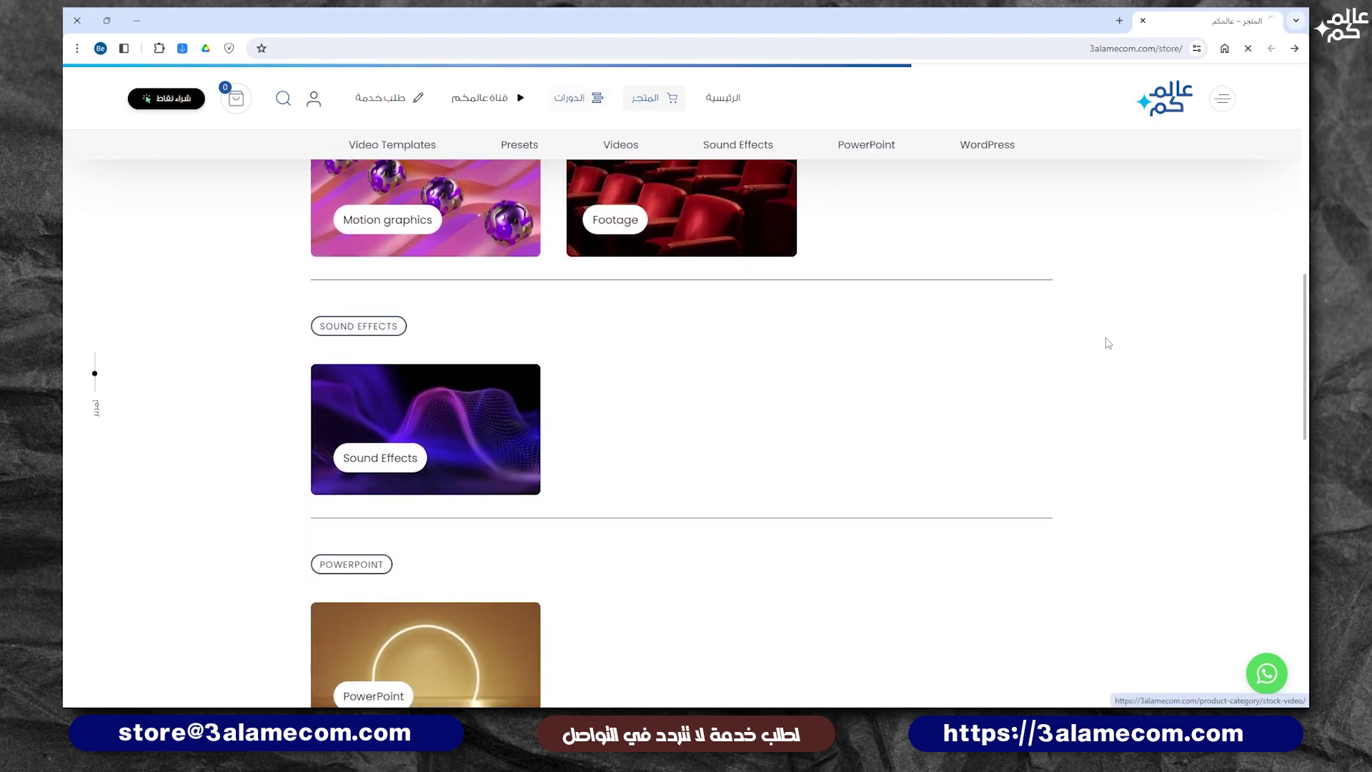
scroll(1227, 345, down, 1)
scroll(1227, 345, down, 3)
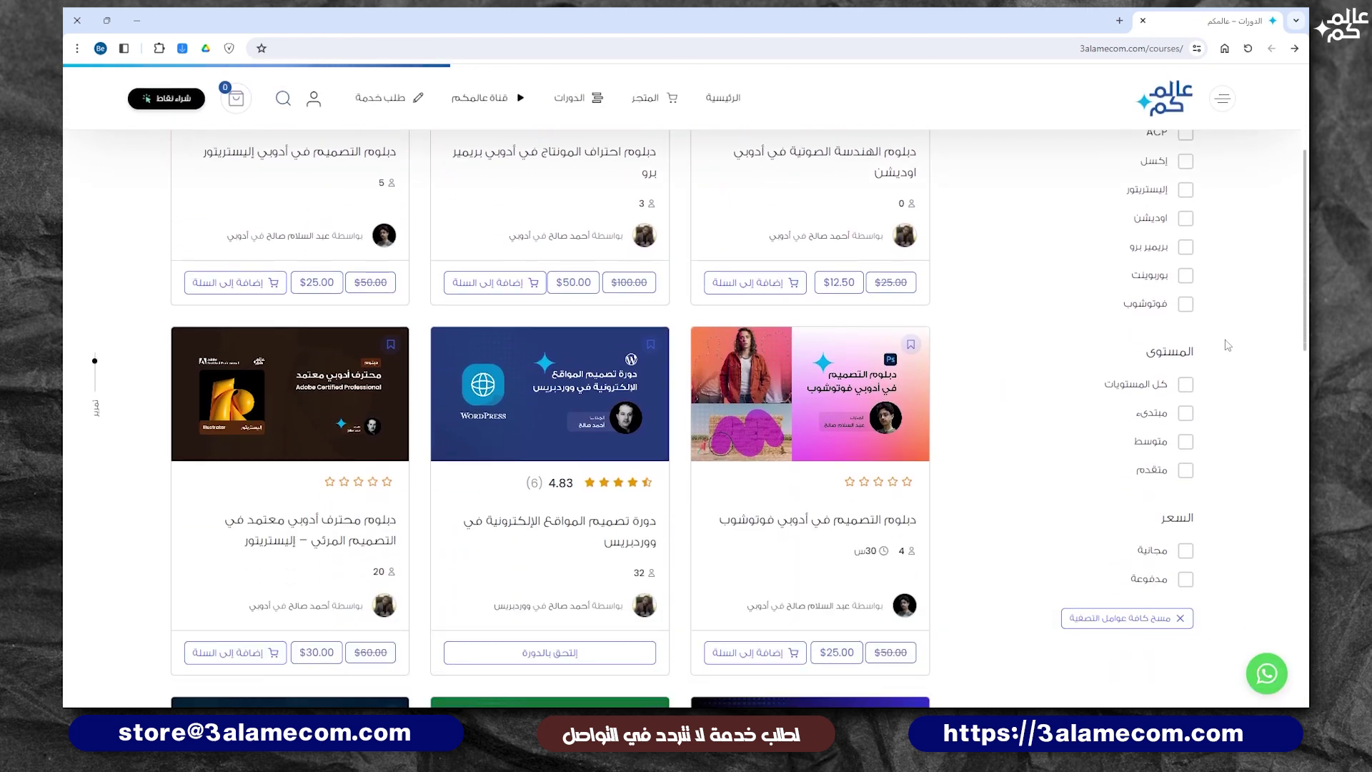
scroll(1227, 345, down, 2)
scroll(1227, 345, down, 2)
scroll(1227, 346, down, 2)
scroll(1227, 345, down, 1)
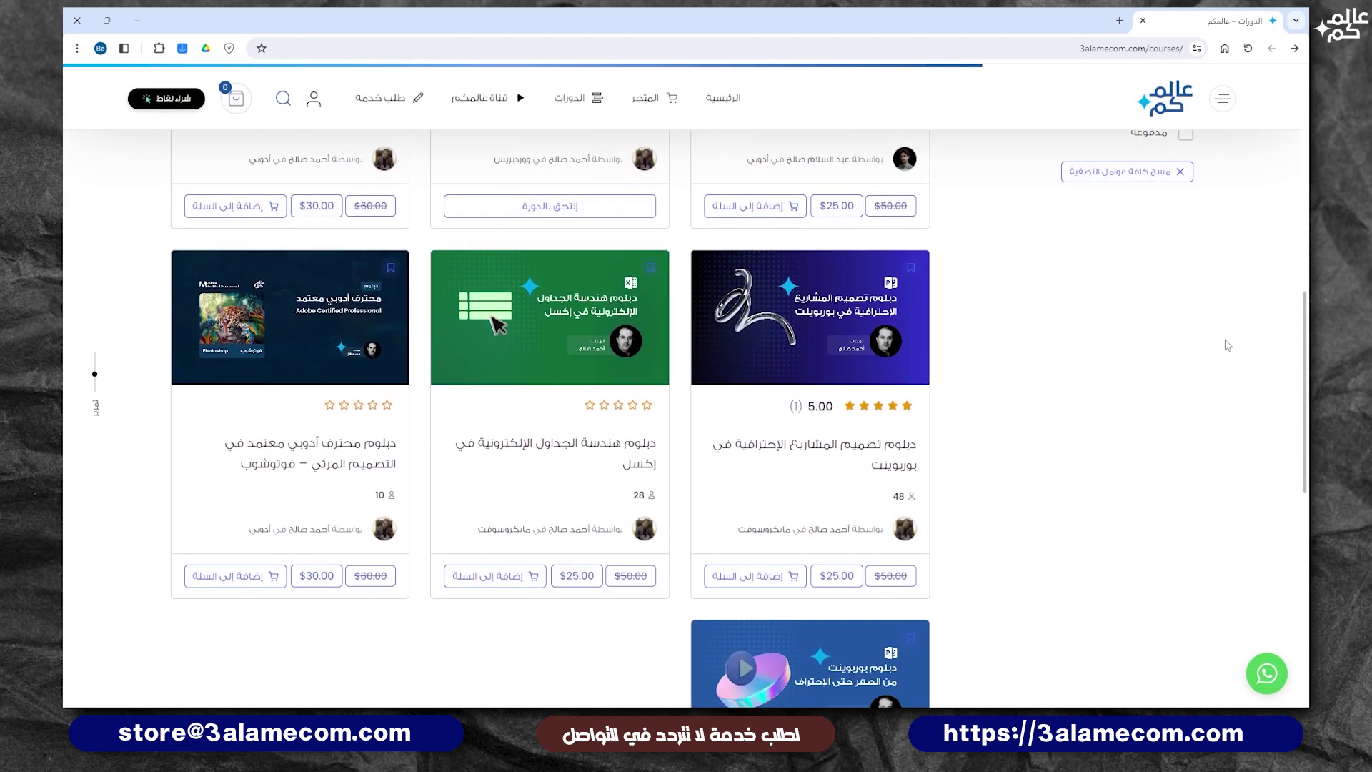
scroll(1227, 345, down, 2)
scroll(1227, 345, down, 1)
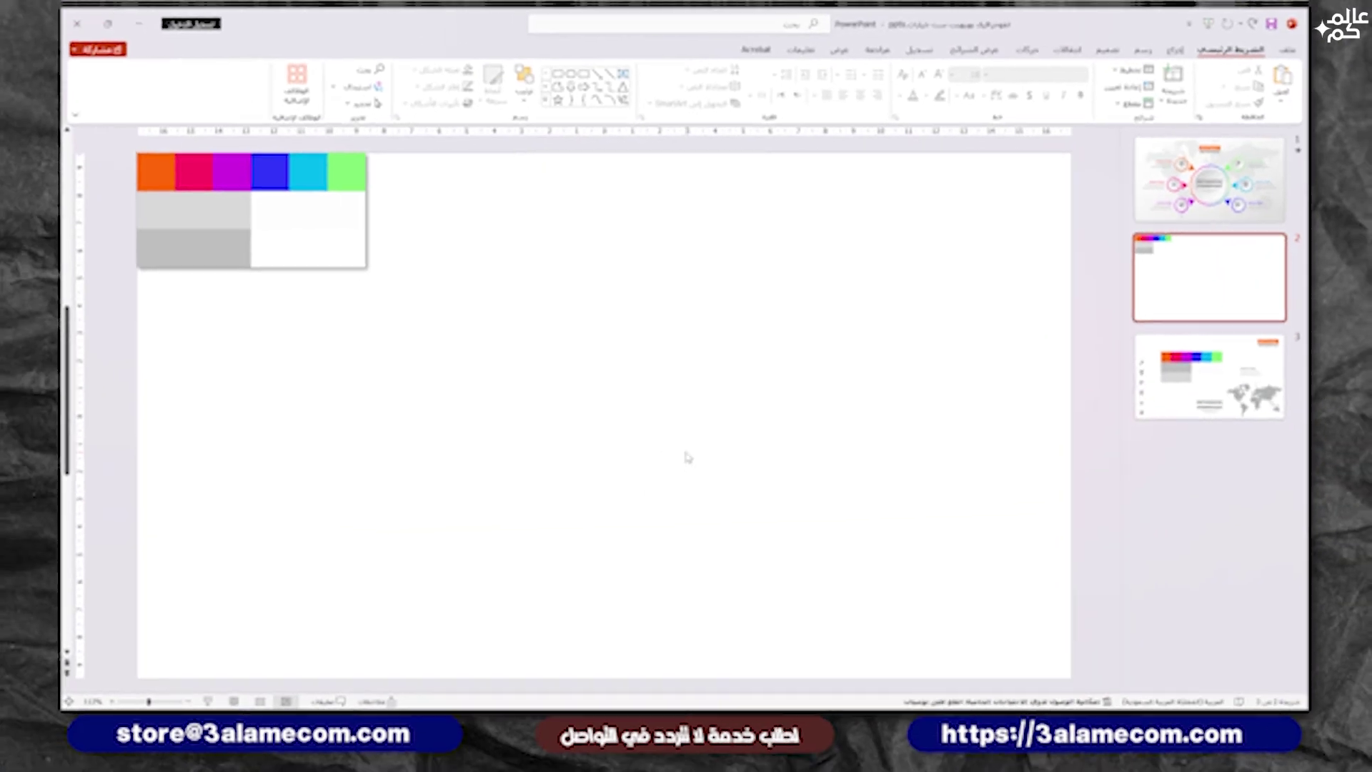
Switch slide 2's background to a gradient fill, remove the middle stop, and make one stop white.
right_click(662, 330)
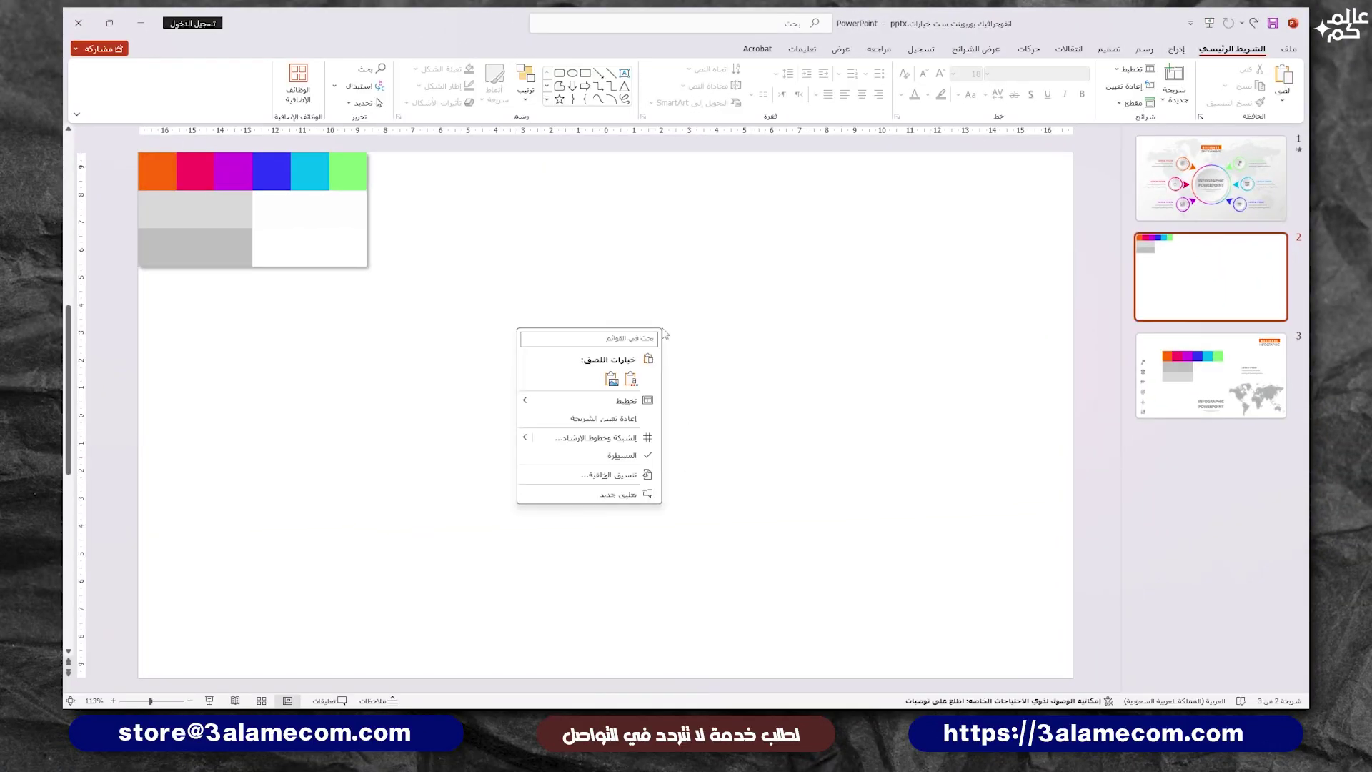
click(635, 476)
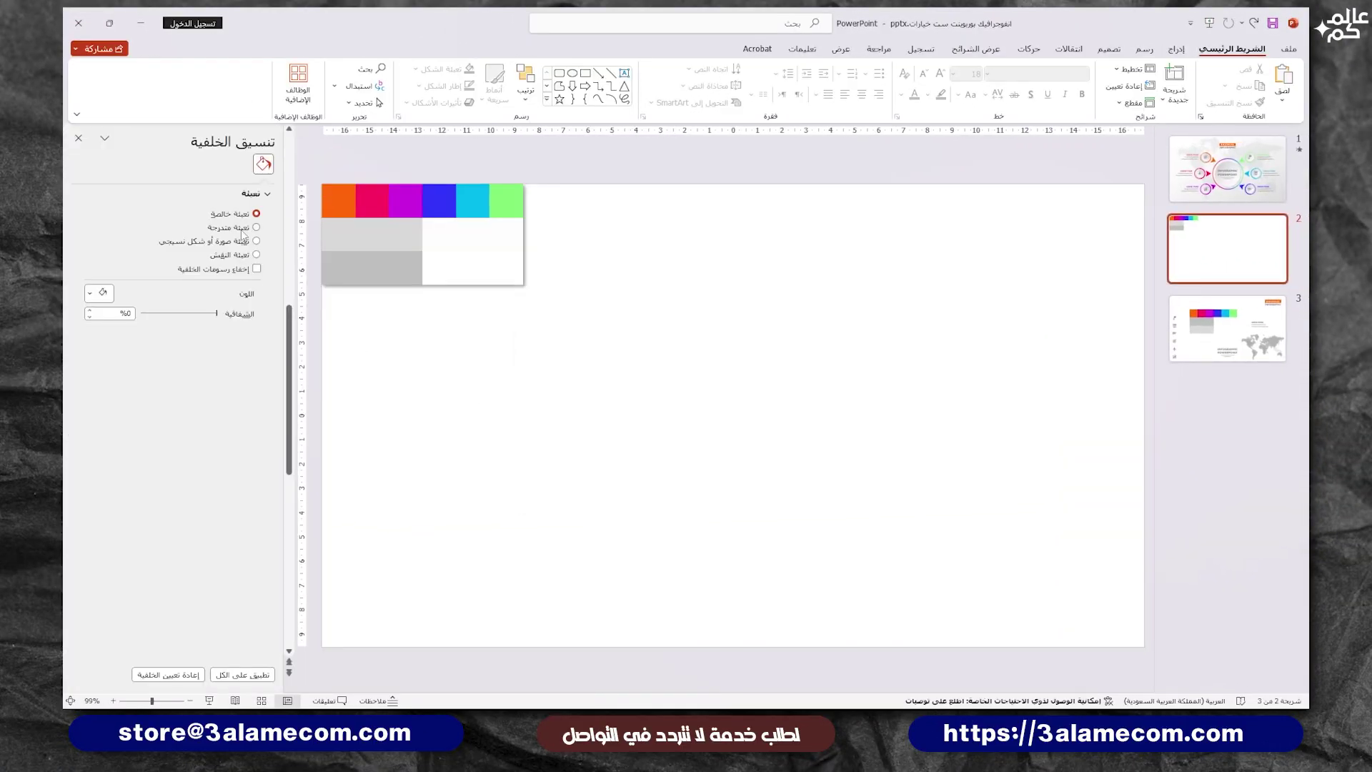
click(242, 229)
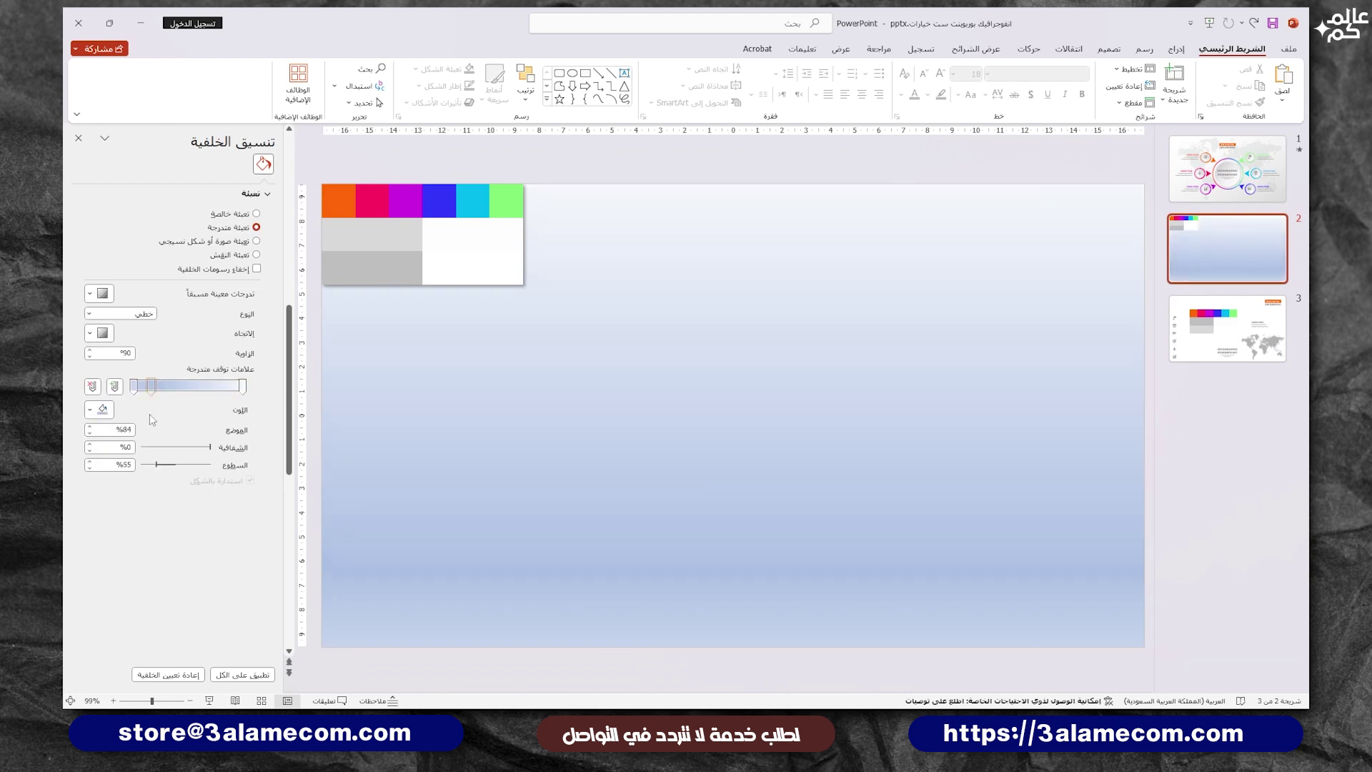
drag(152, 419, 152, 422)
click(100, 409)
click(129, 602)
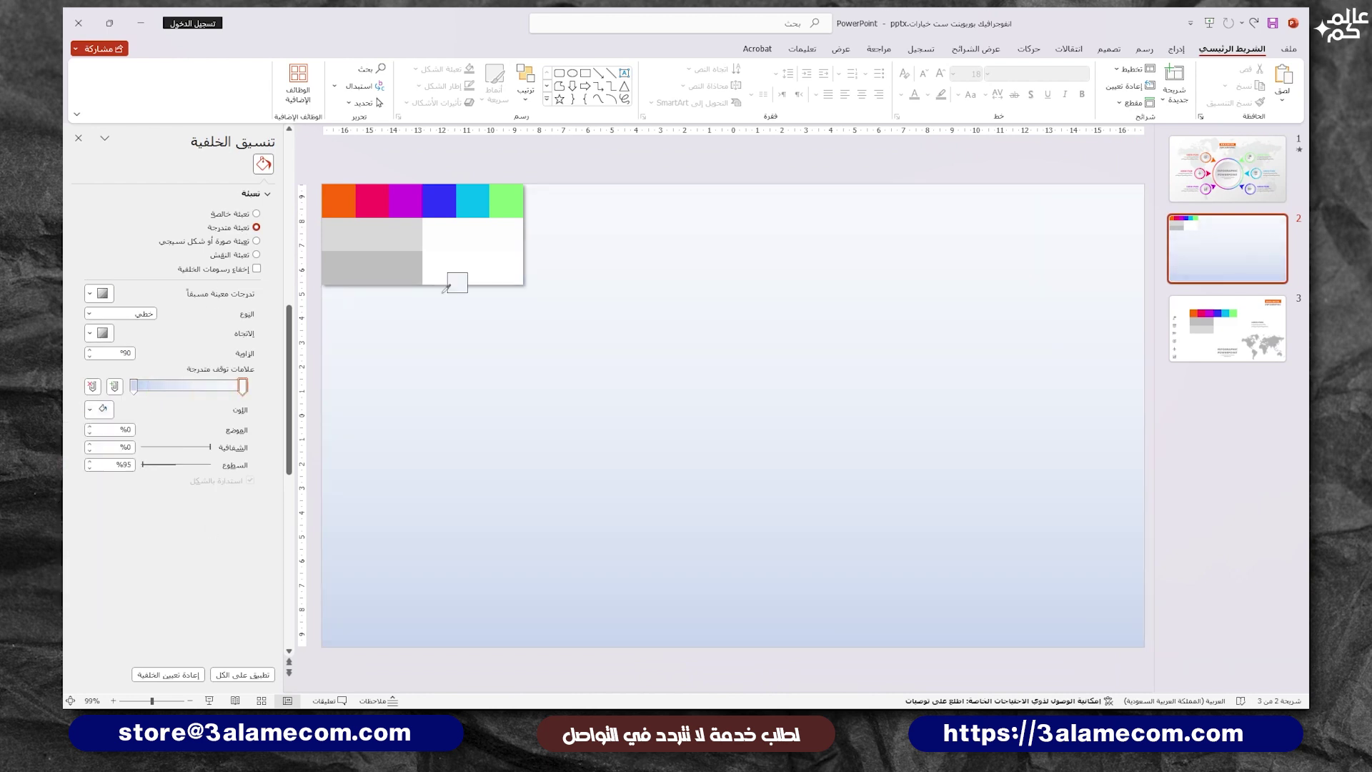
click(444, 227)
Colour the left gradient stop light grey and set the gradient direction to diagonal 45°.
click(133, 386)
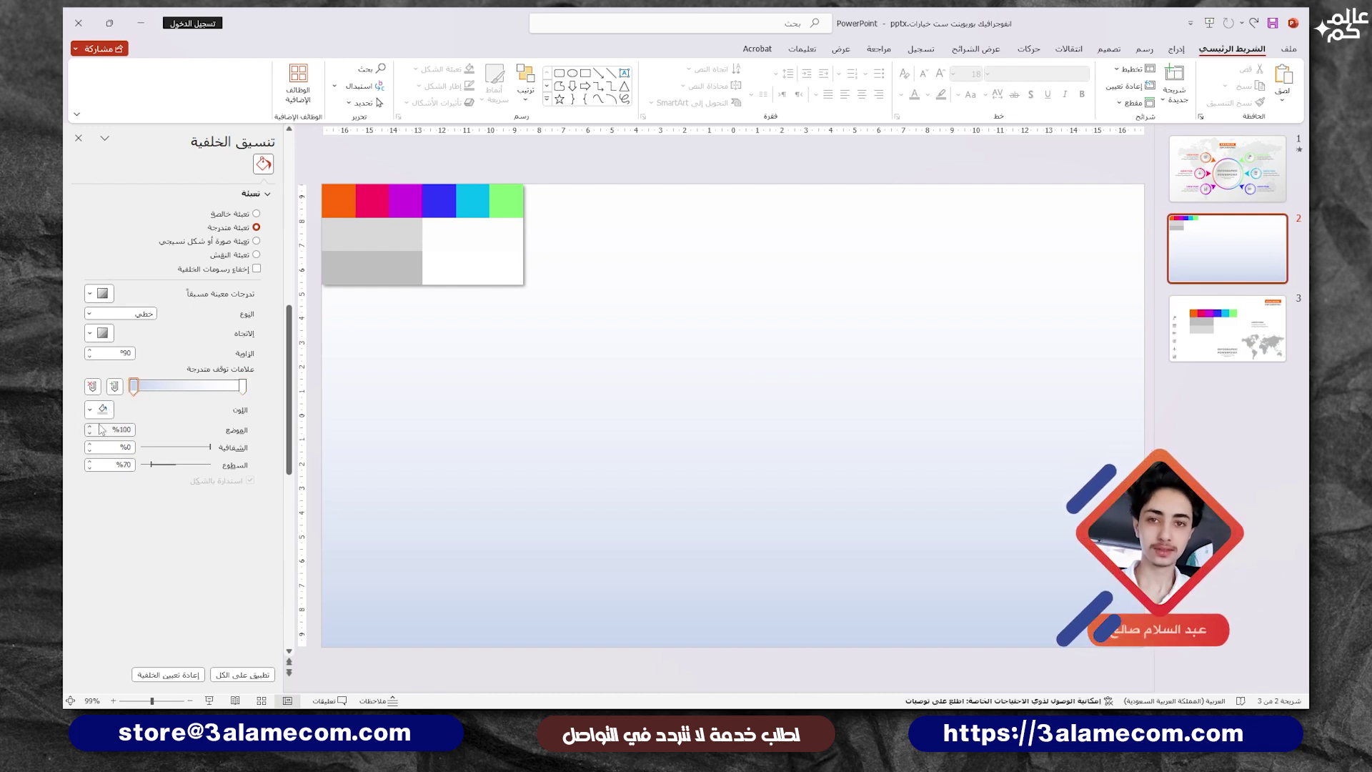
click(110, 410)
click(129, 603)
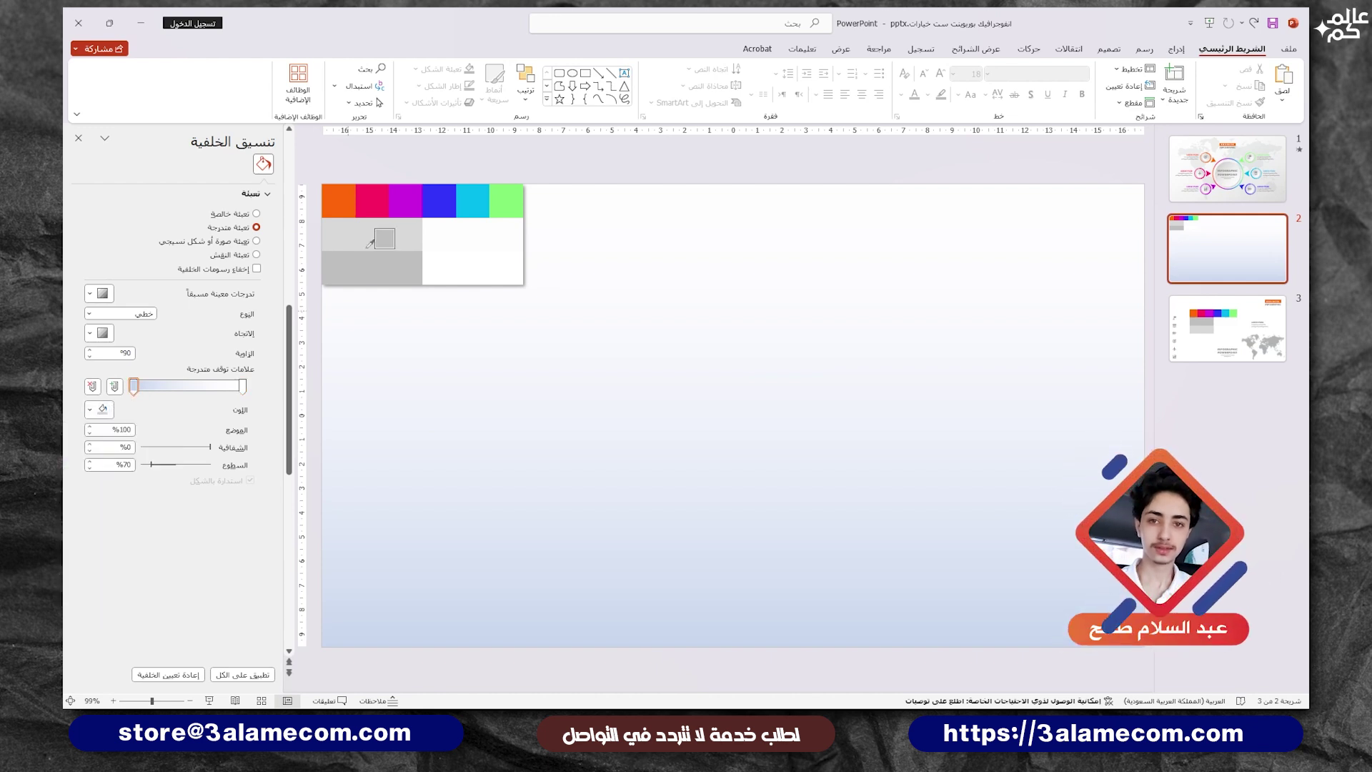
click(373, 229)
click(100, 333)
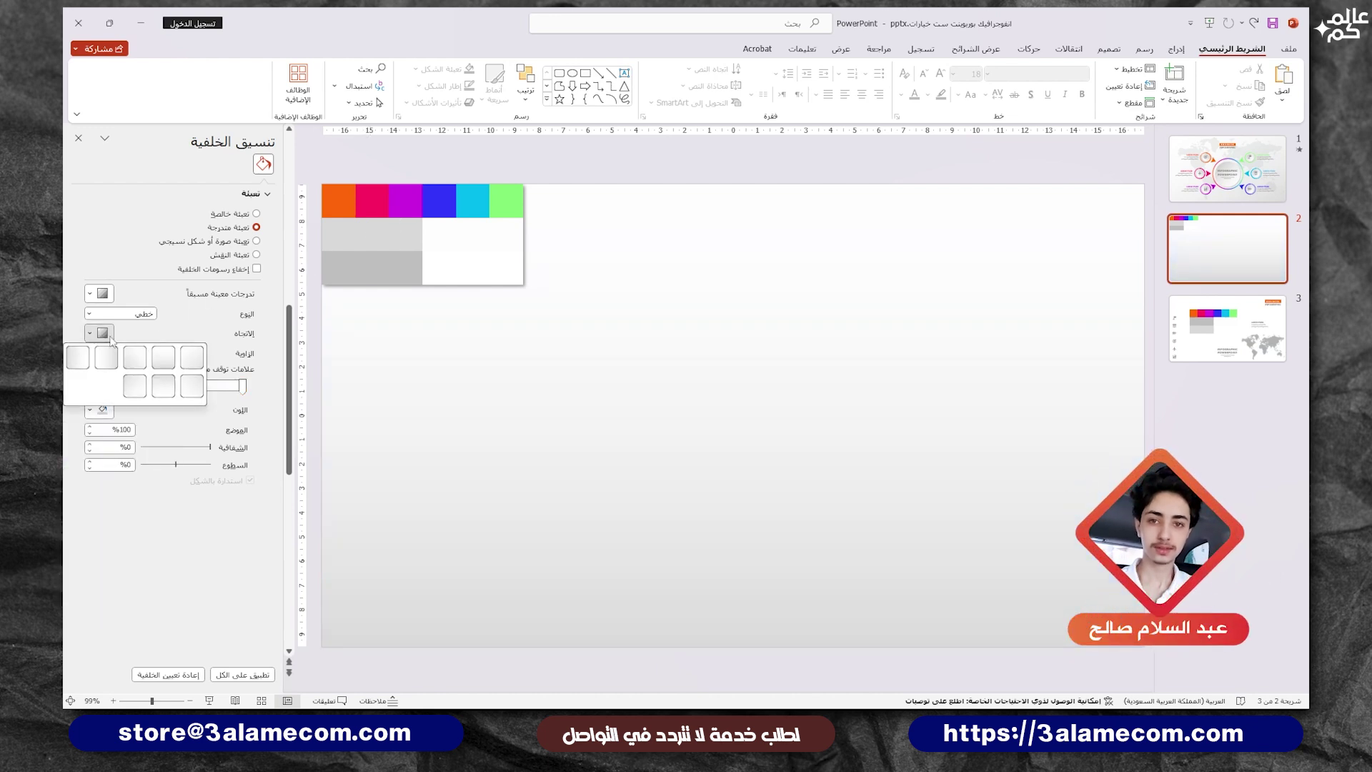
click(193, 357)
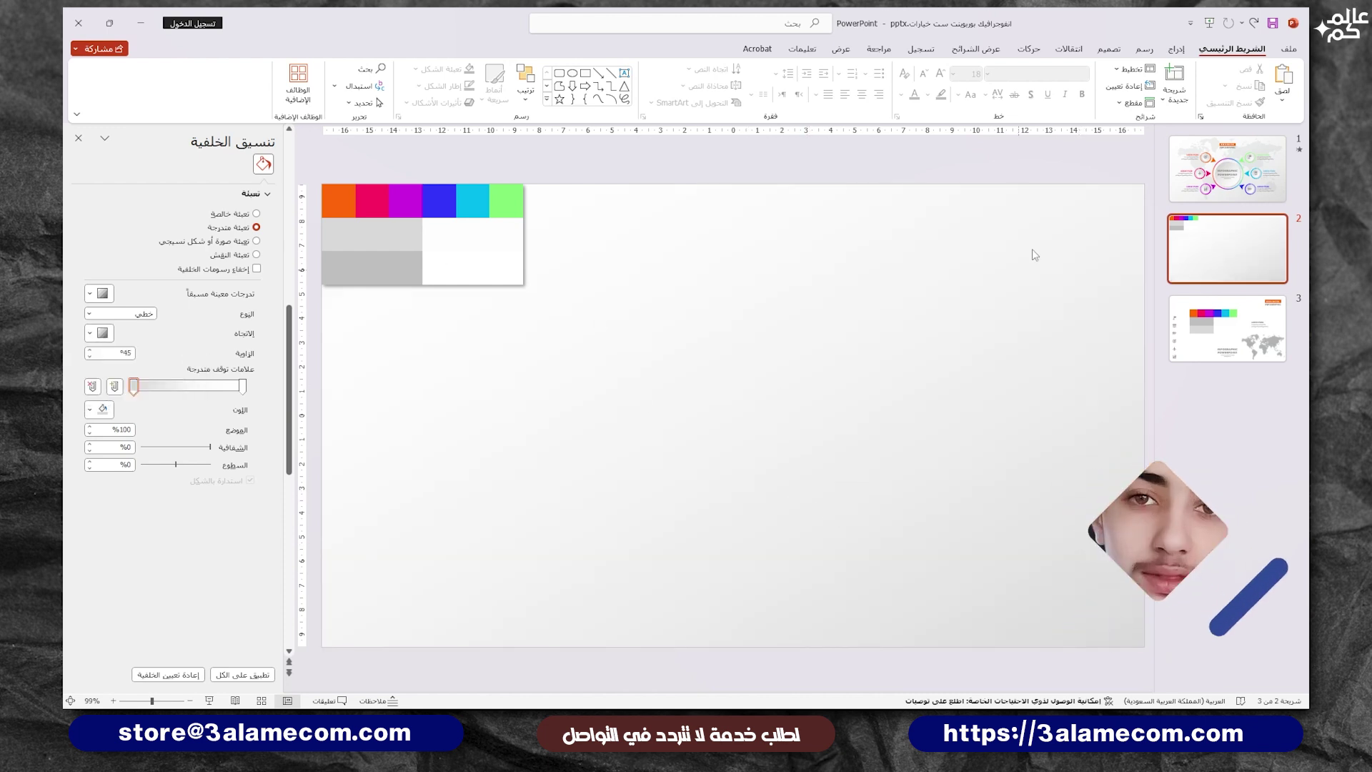
click(1177, 49)
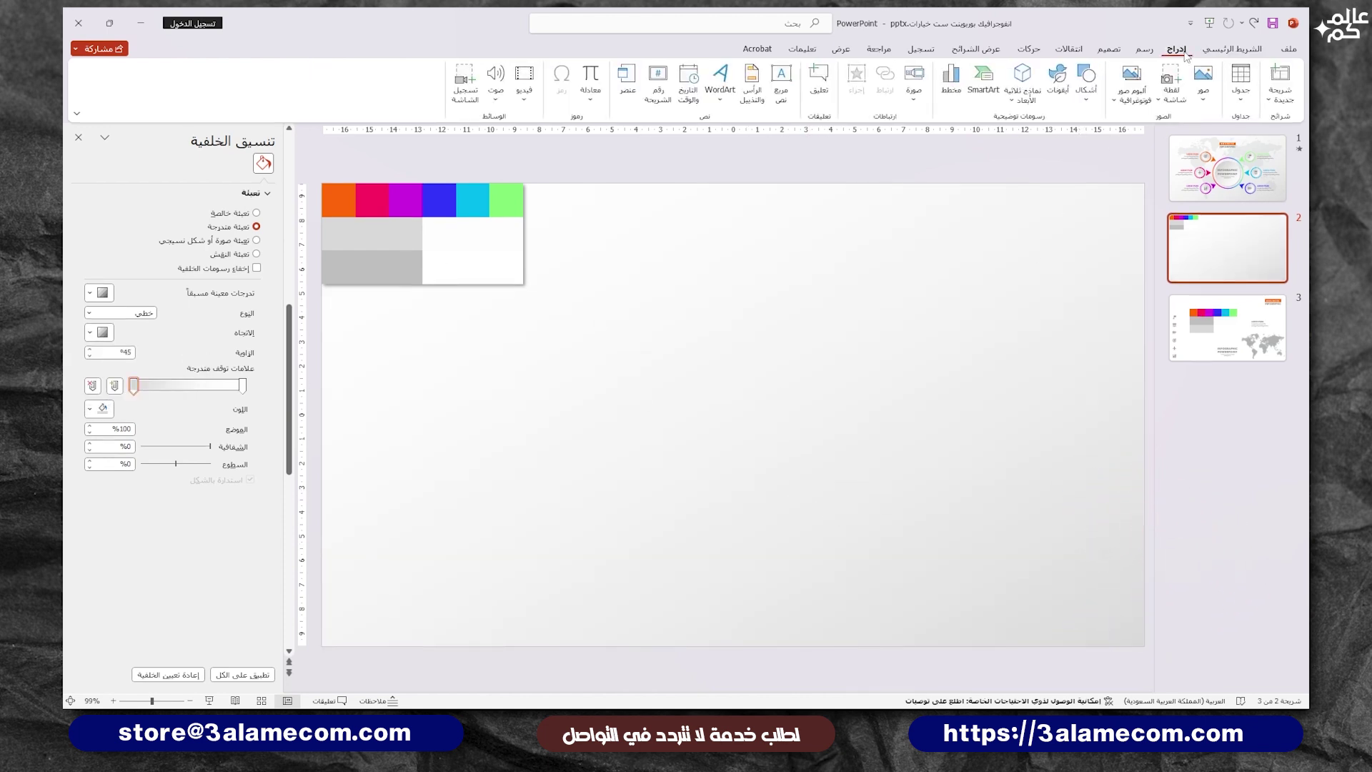
Draw a large circle with the Oval shape near the slide centre.
click(1086, 80)
click(1058, 132)
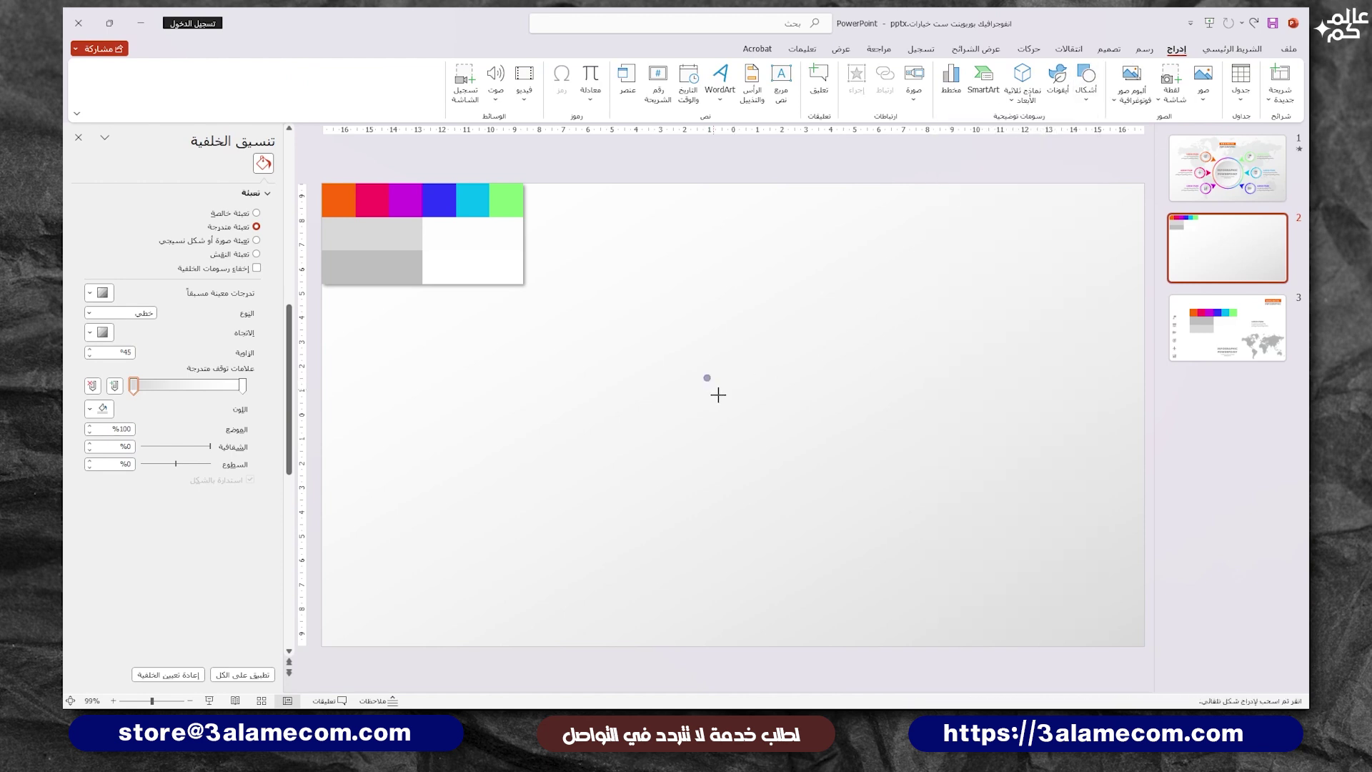
drag(718, 395, 798, 493)
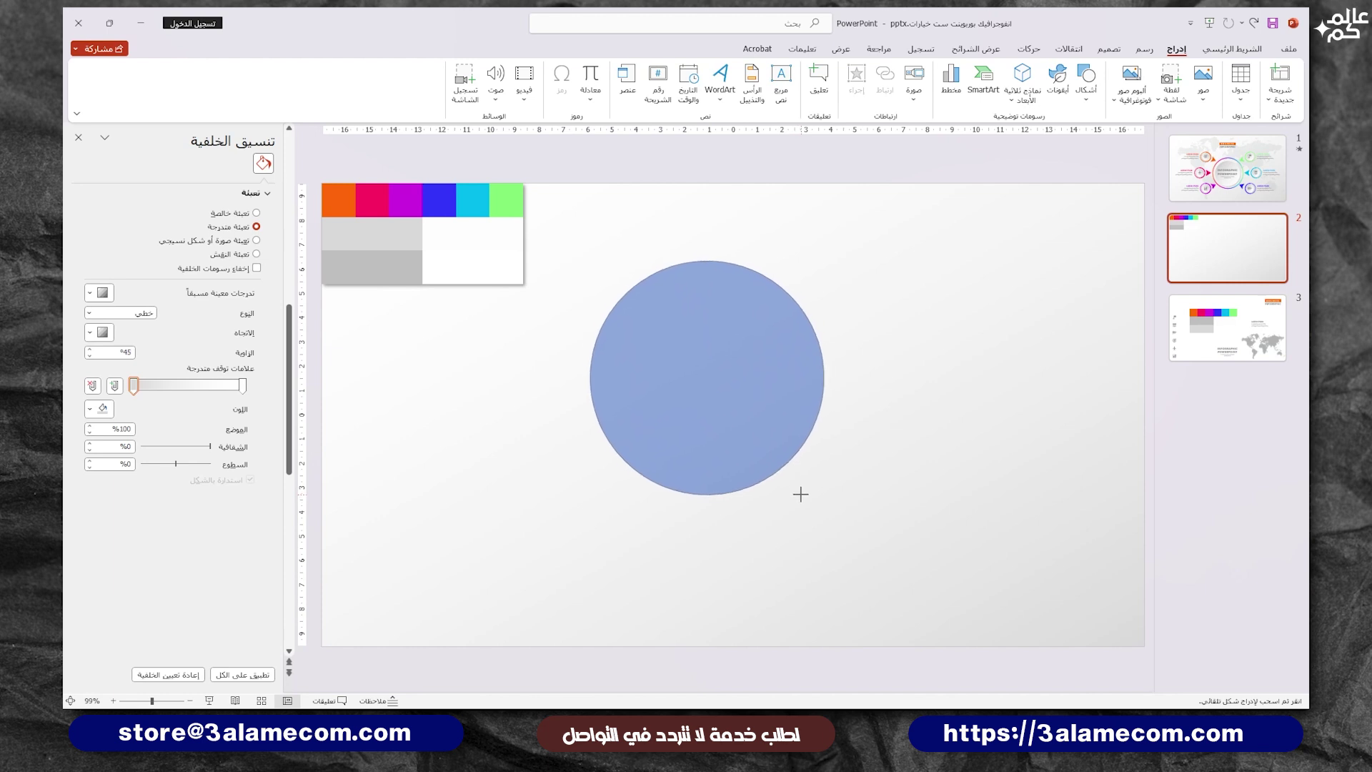
drag(797, 492, 800, 489)
Align the circle to the centre and middle of the slide.
click(310, 82)
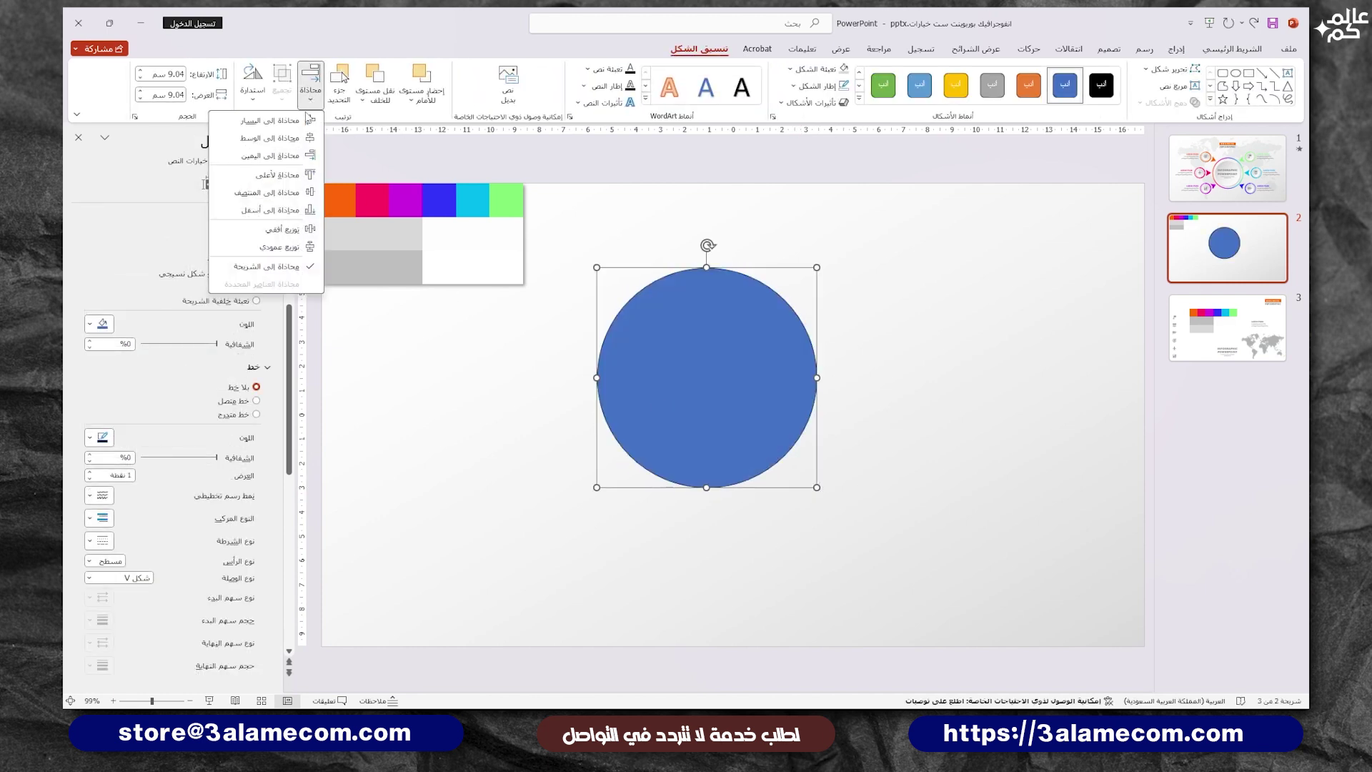
click(299, 138)
click(310, 82)
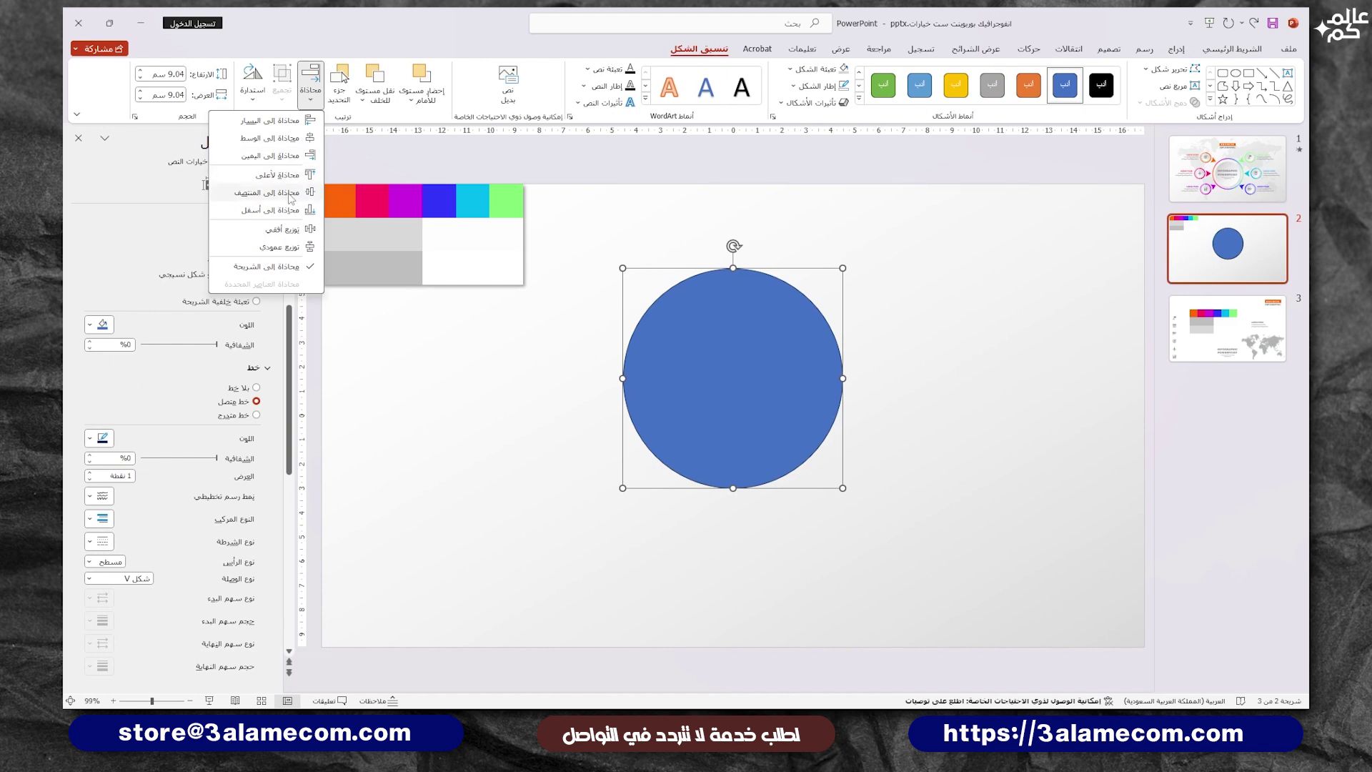
click(271, 193)
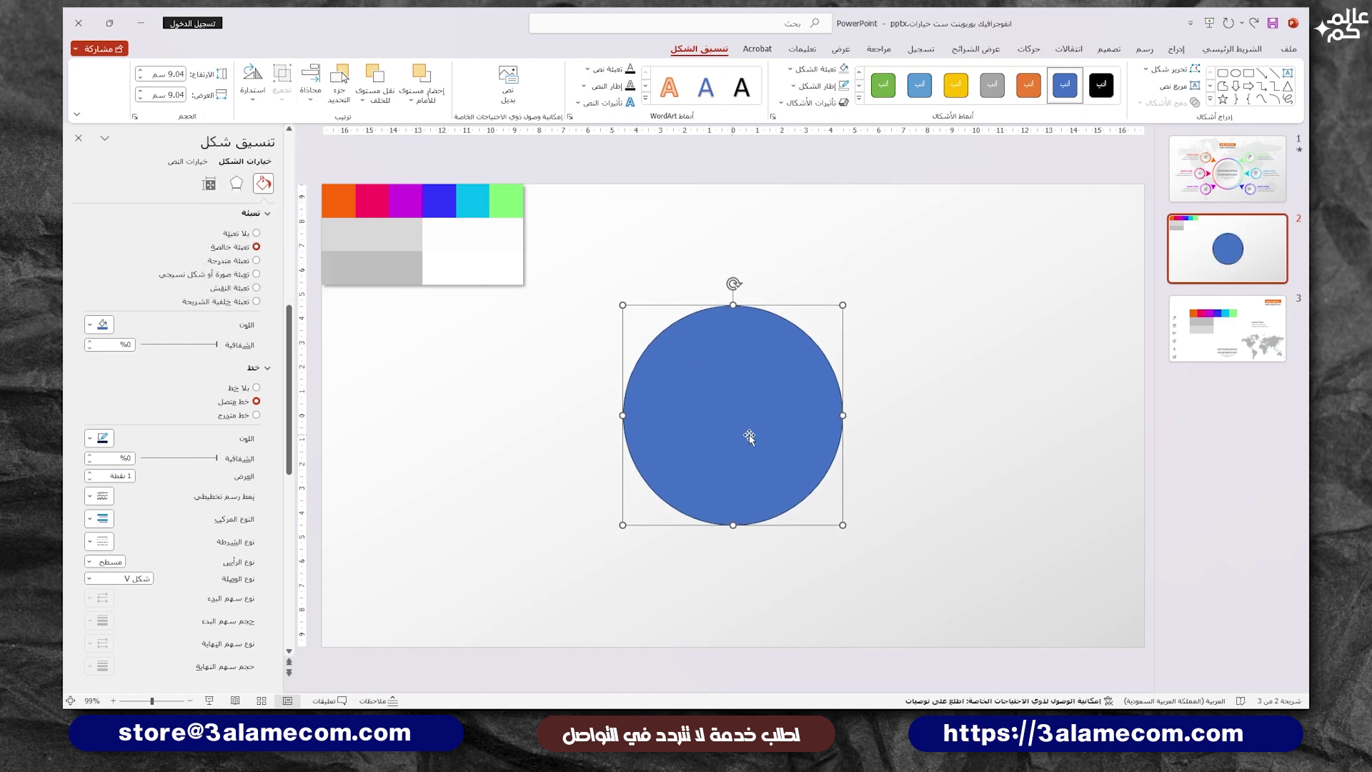
Give the circle a grey-to-white gradient fill angled at 225°.
right_click(747, 370)
click(711, 341)
click(241, 262)
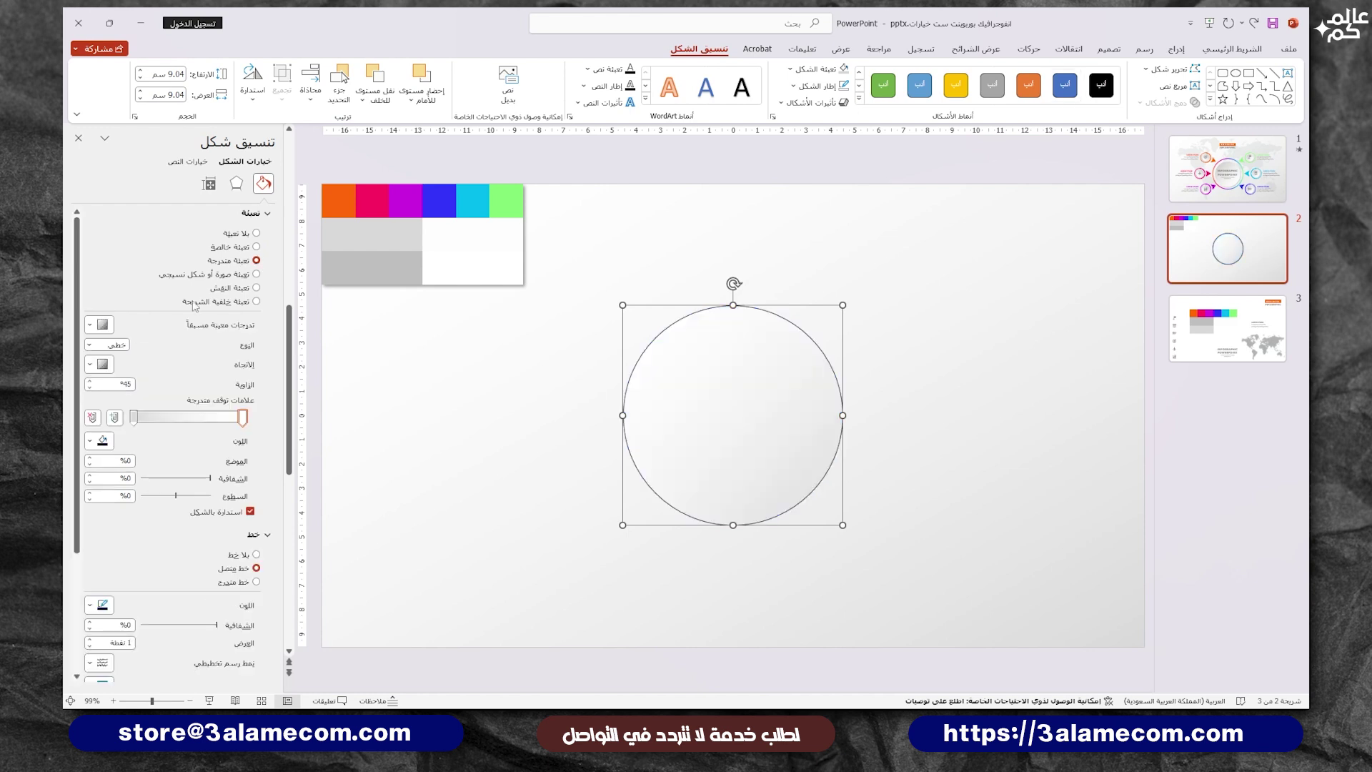
click(101, 443)
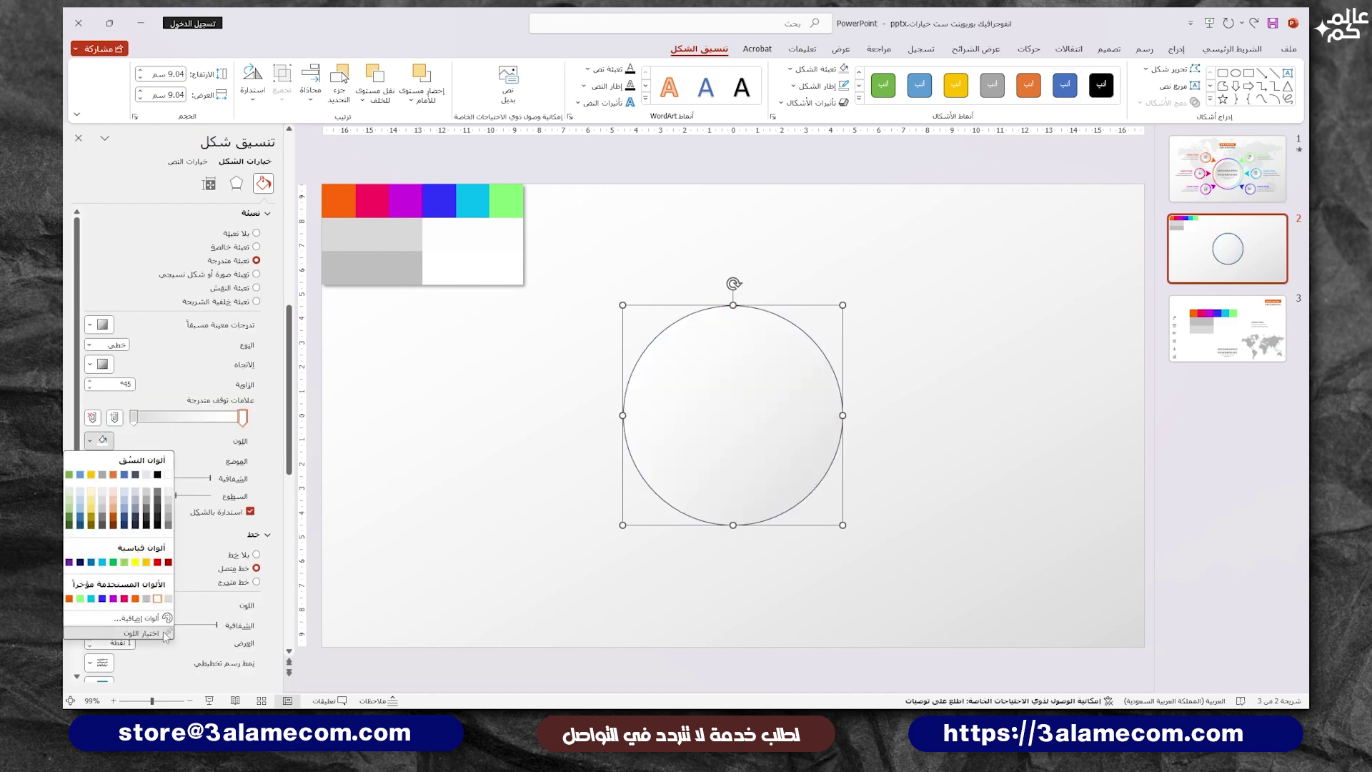
click(136, 632)
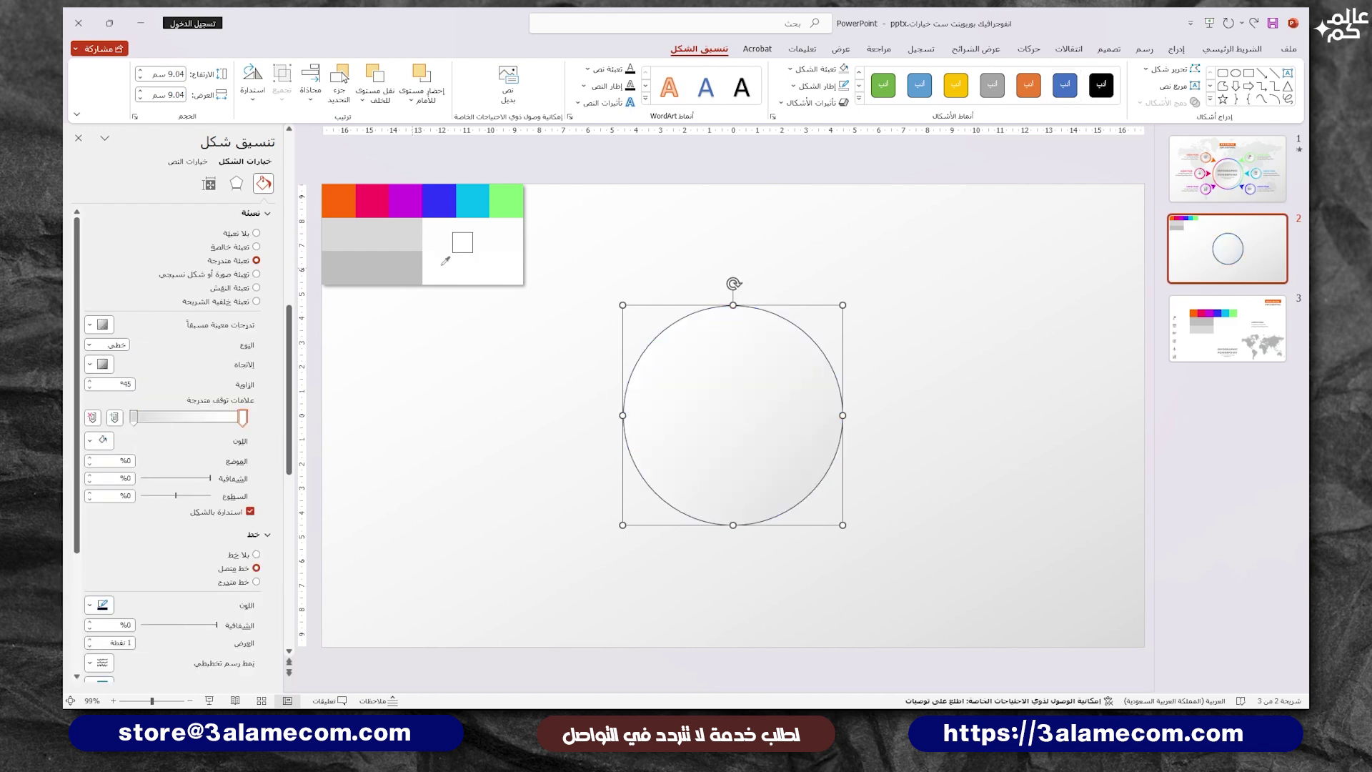
click(134, 416)
click(101, 440)
click(136, 628)
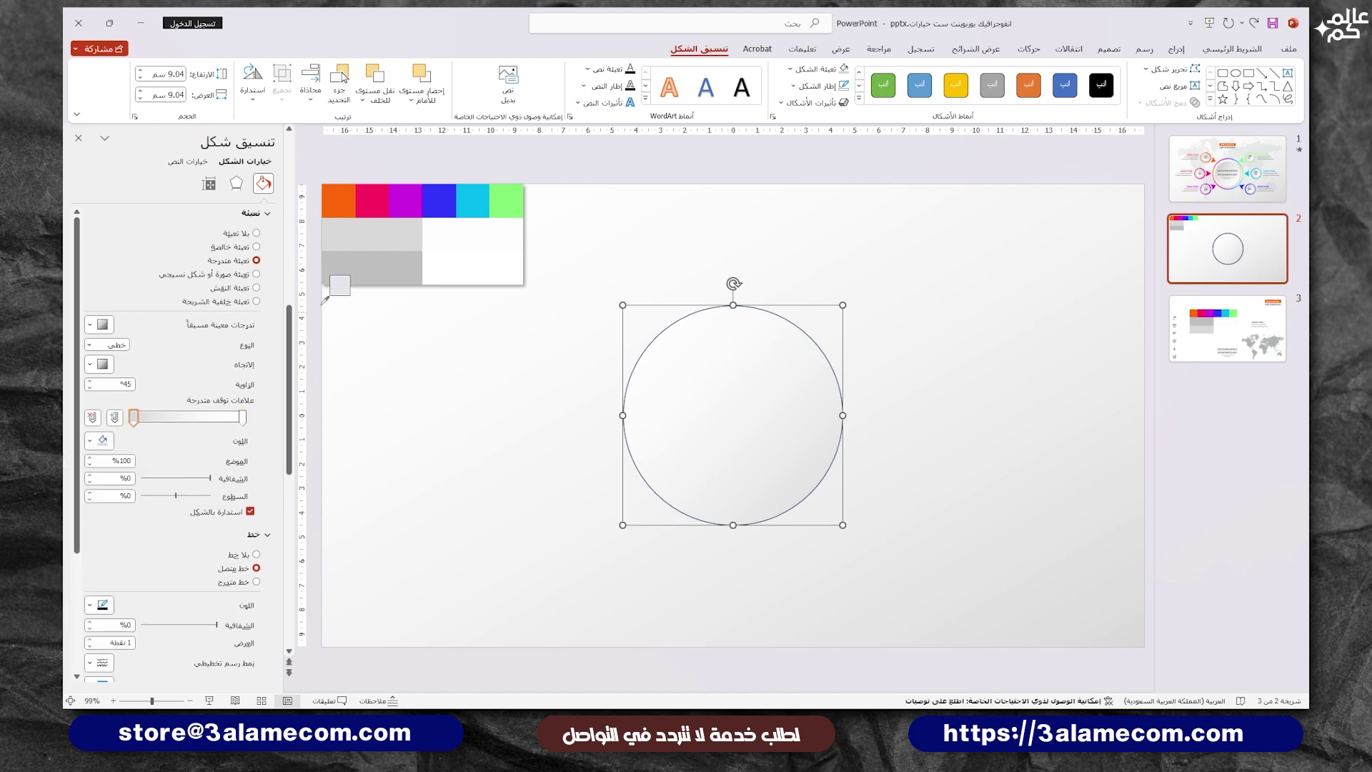
click(370, 270)
click(103, 364)
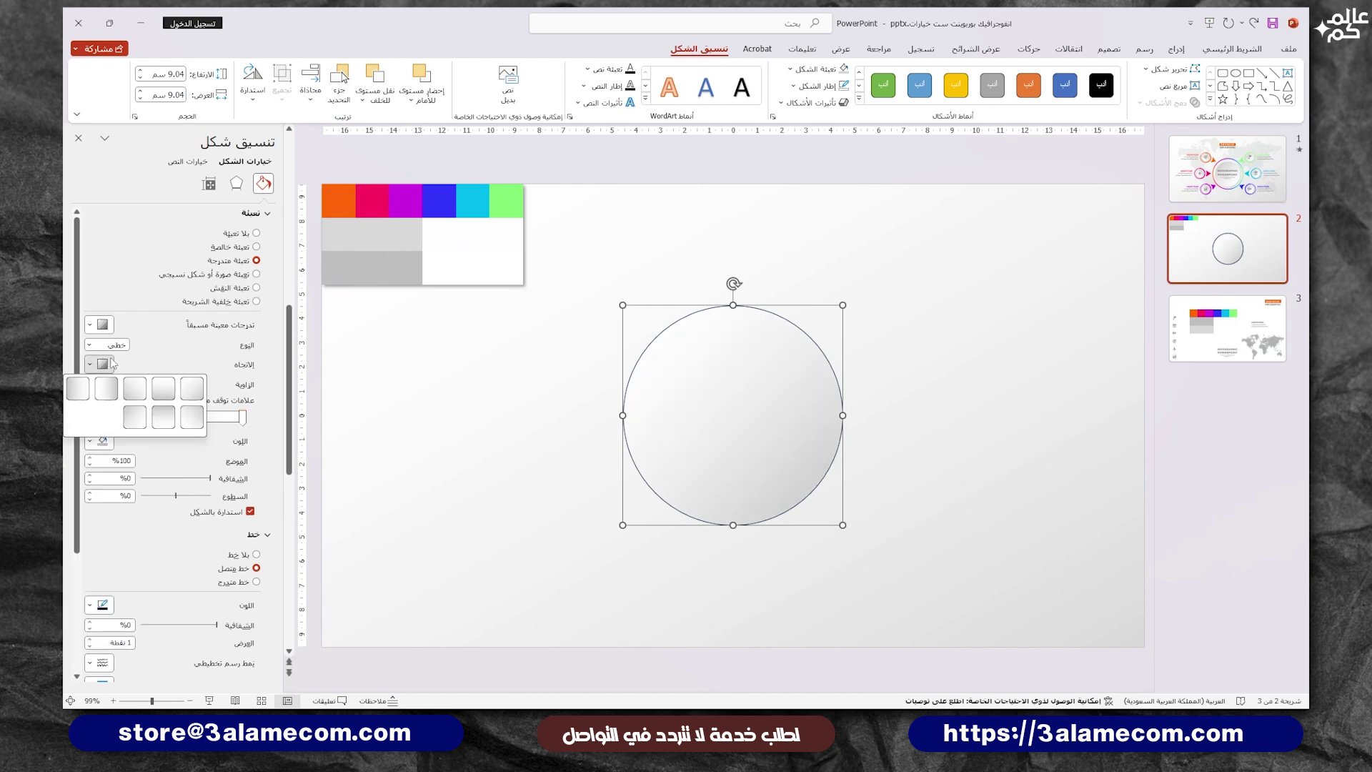
click(149, 430)
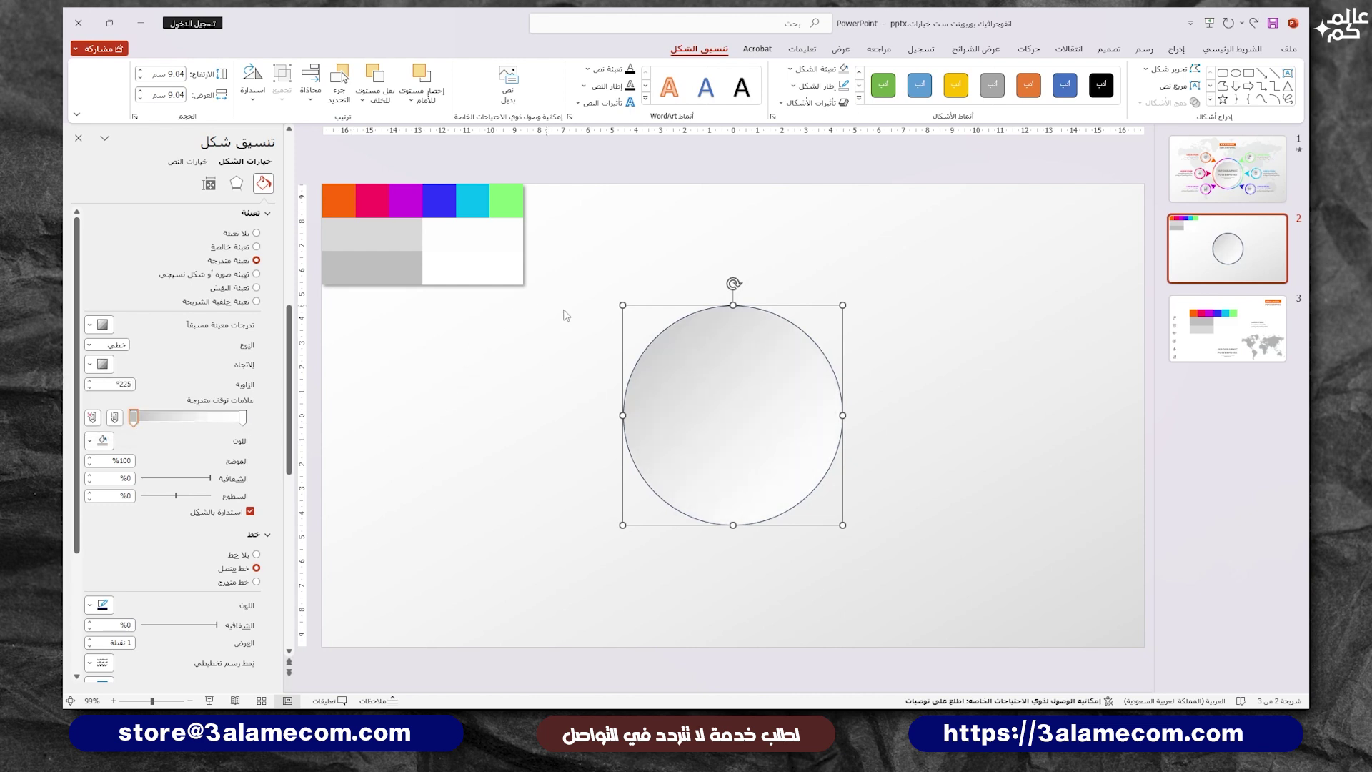
Raise the circle's outline width step by step to 3.5 pt.
scroll(273, 515, down, 3)
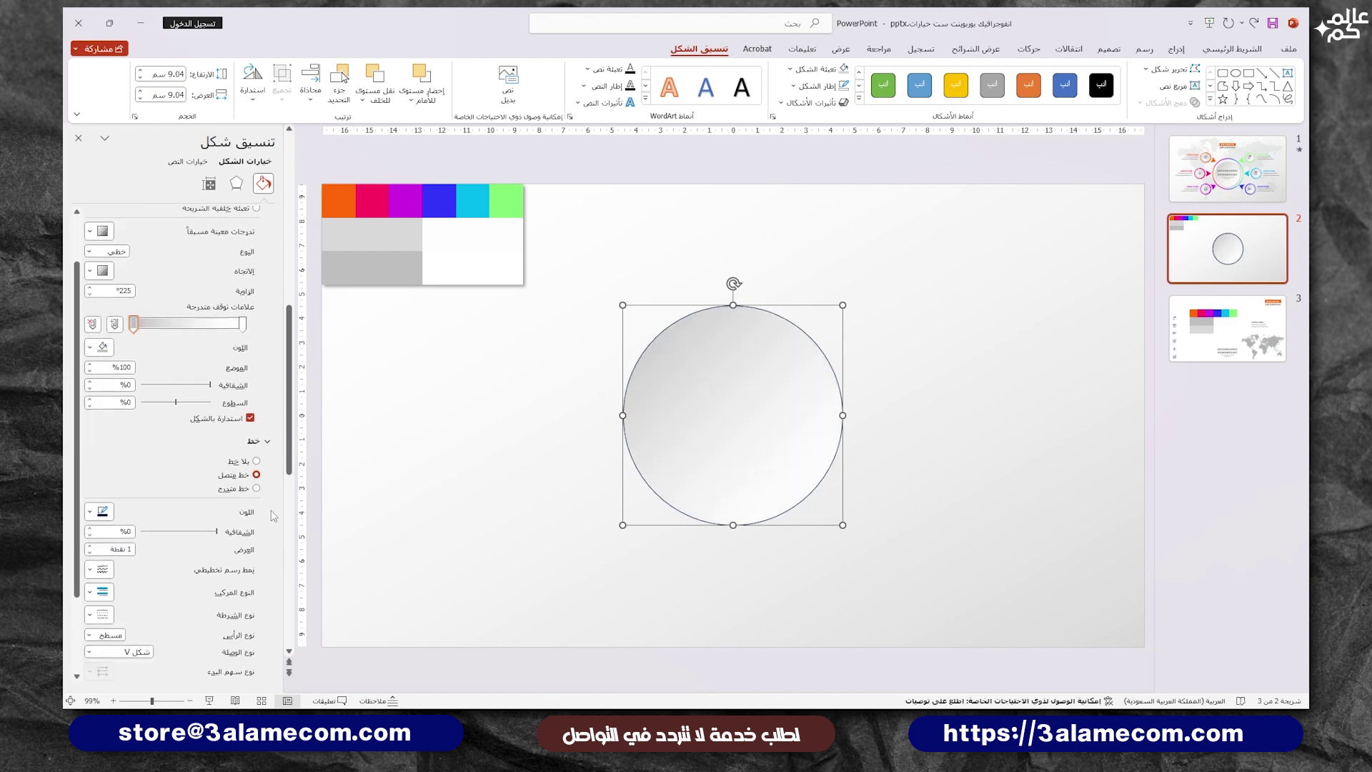
scroll(273, 504, down, 2)
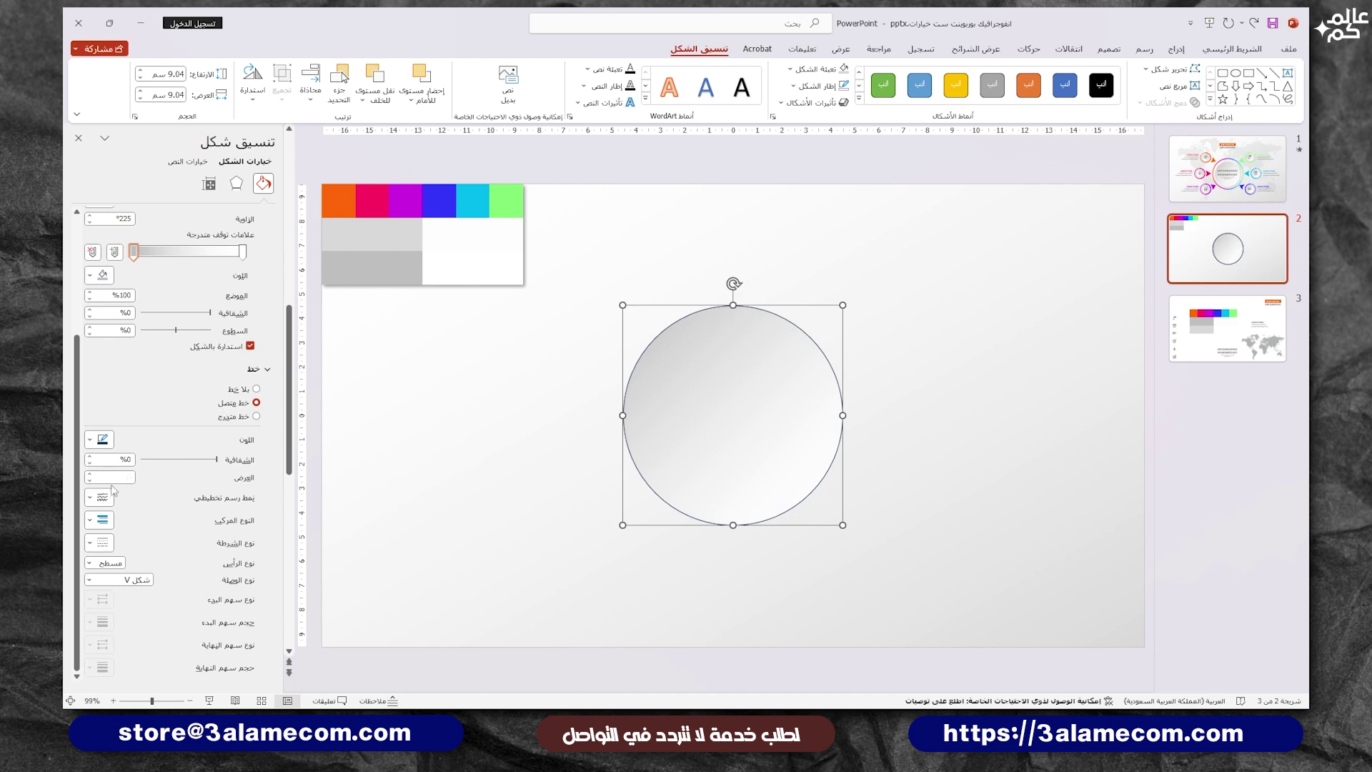
click(90, 474)
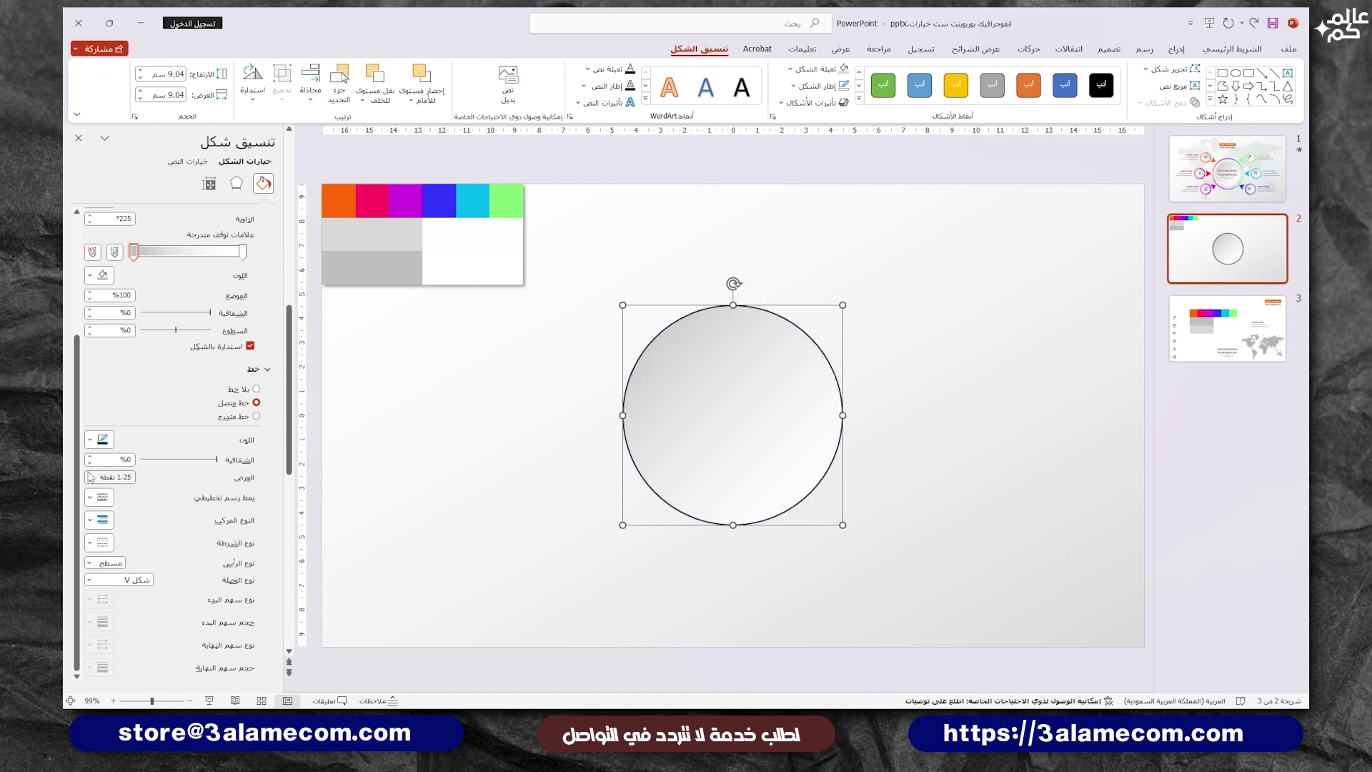
triple_click(88, 474)
click(89, 475)
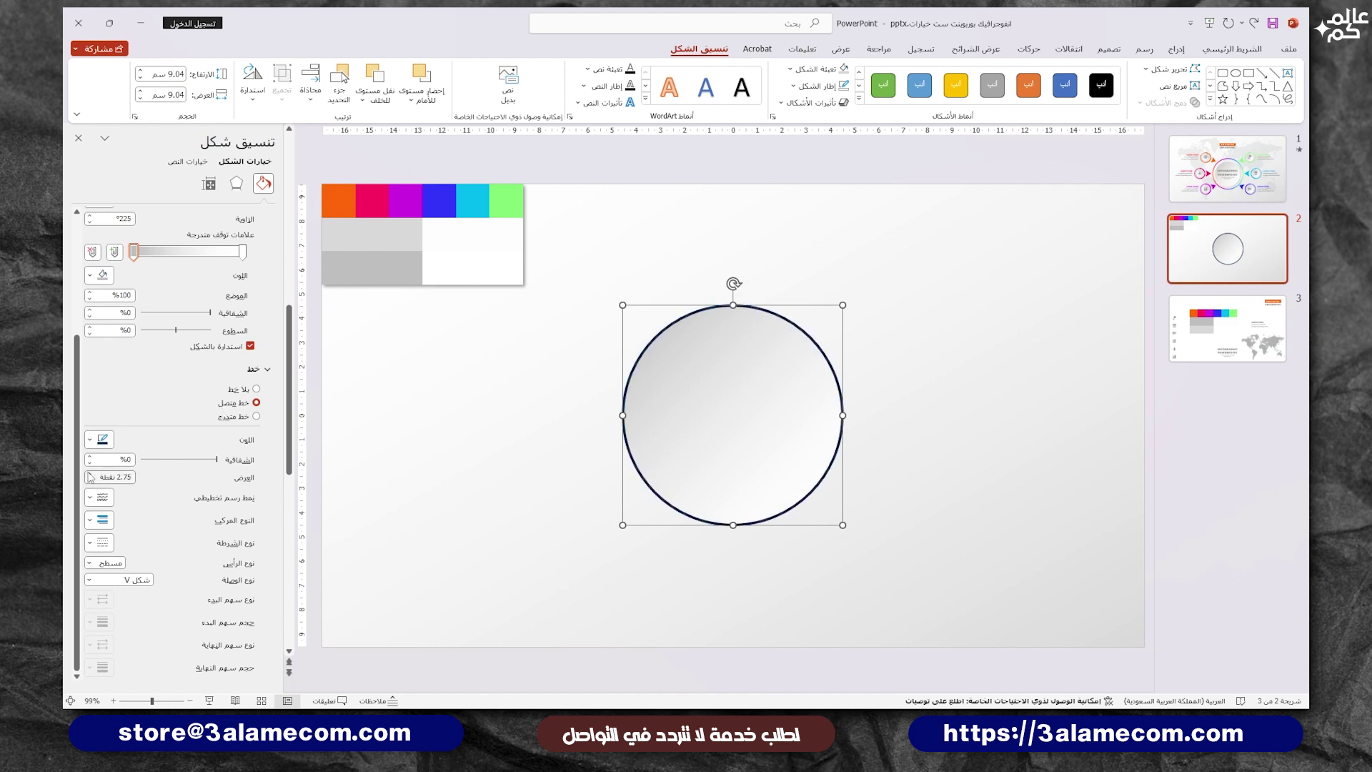
double_click(89, 474)
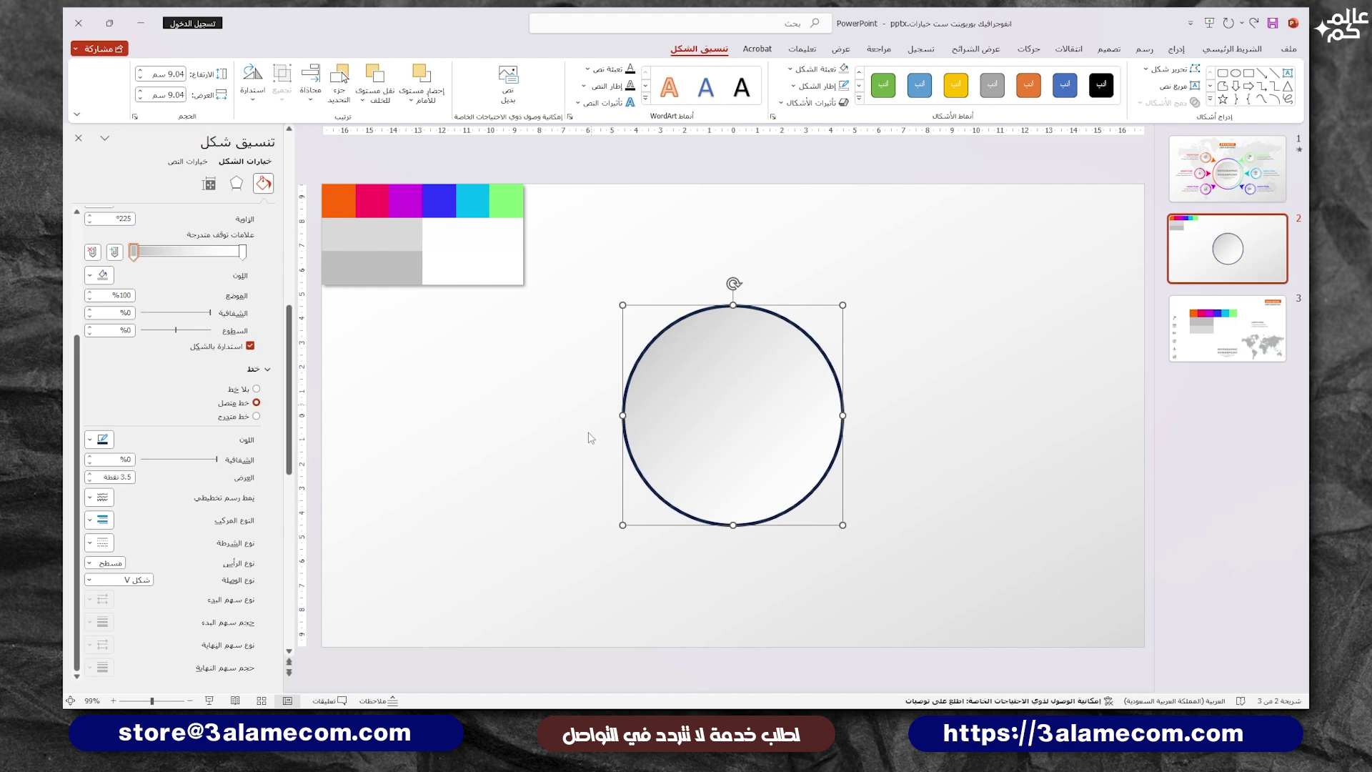
Make the circle's outline a white-to-grey gradient line running diagonally at 45°.
click(255, 416)
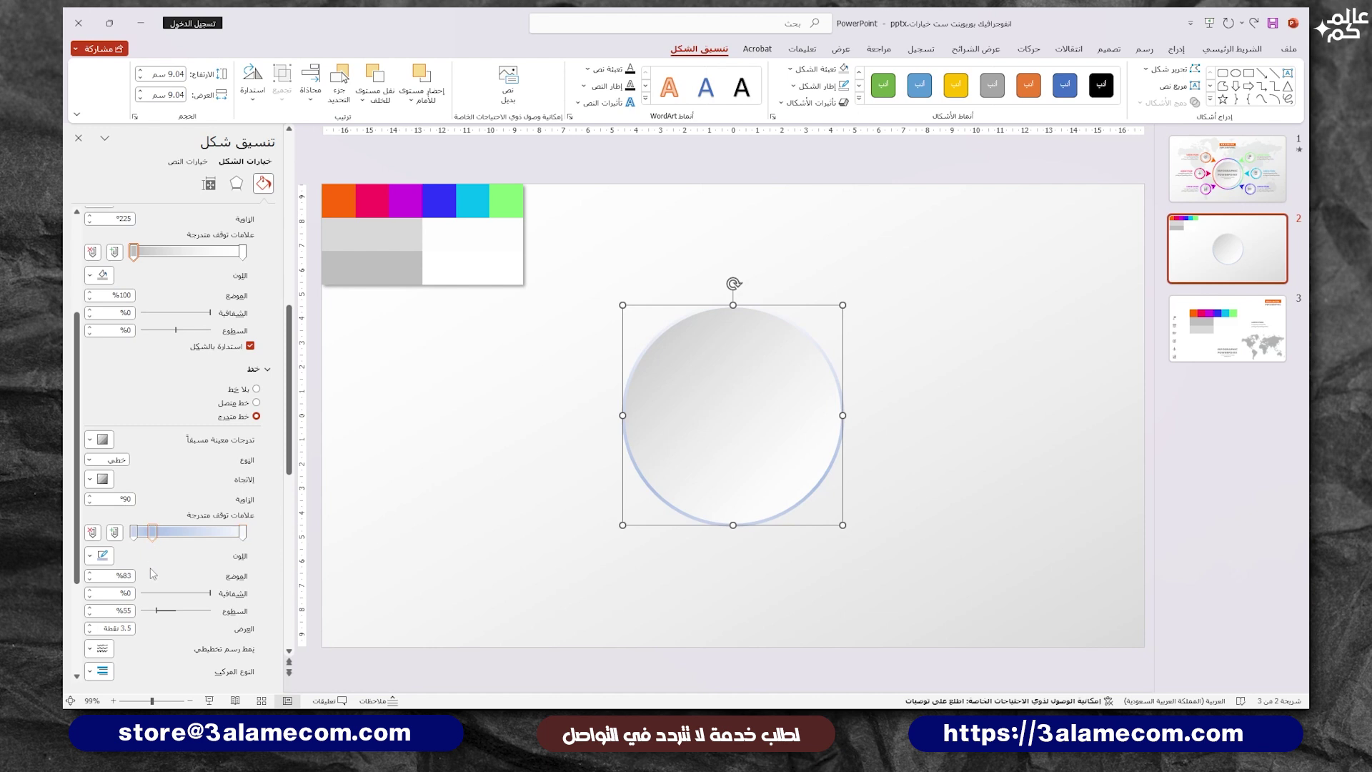
click(243, 532)
click(97, 556)
click(107, 541)
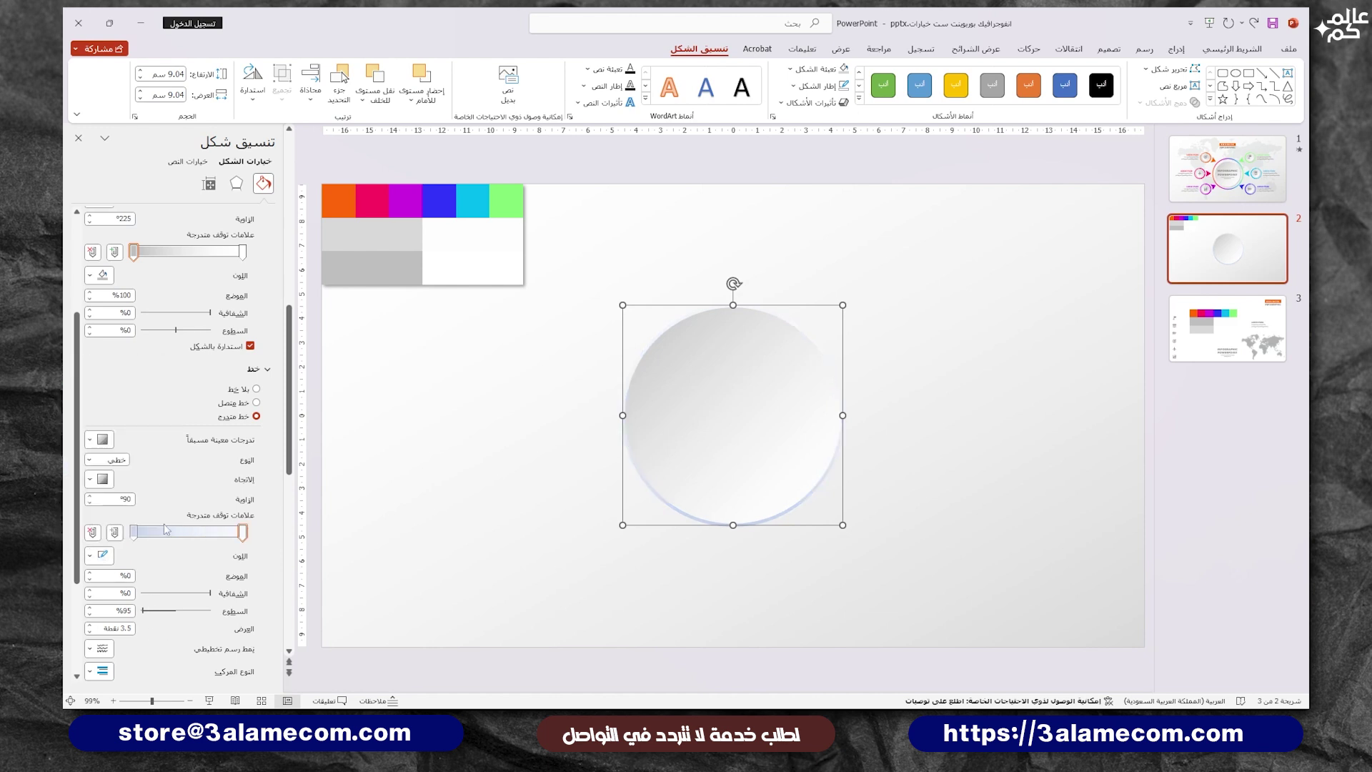
click(449, 256)
click(104, 556)
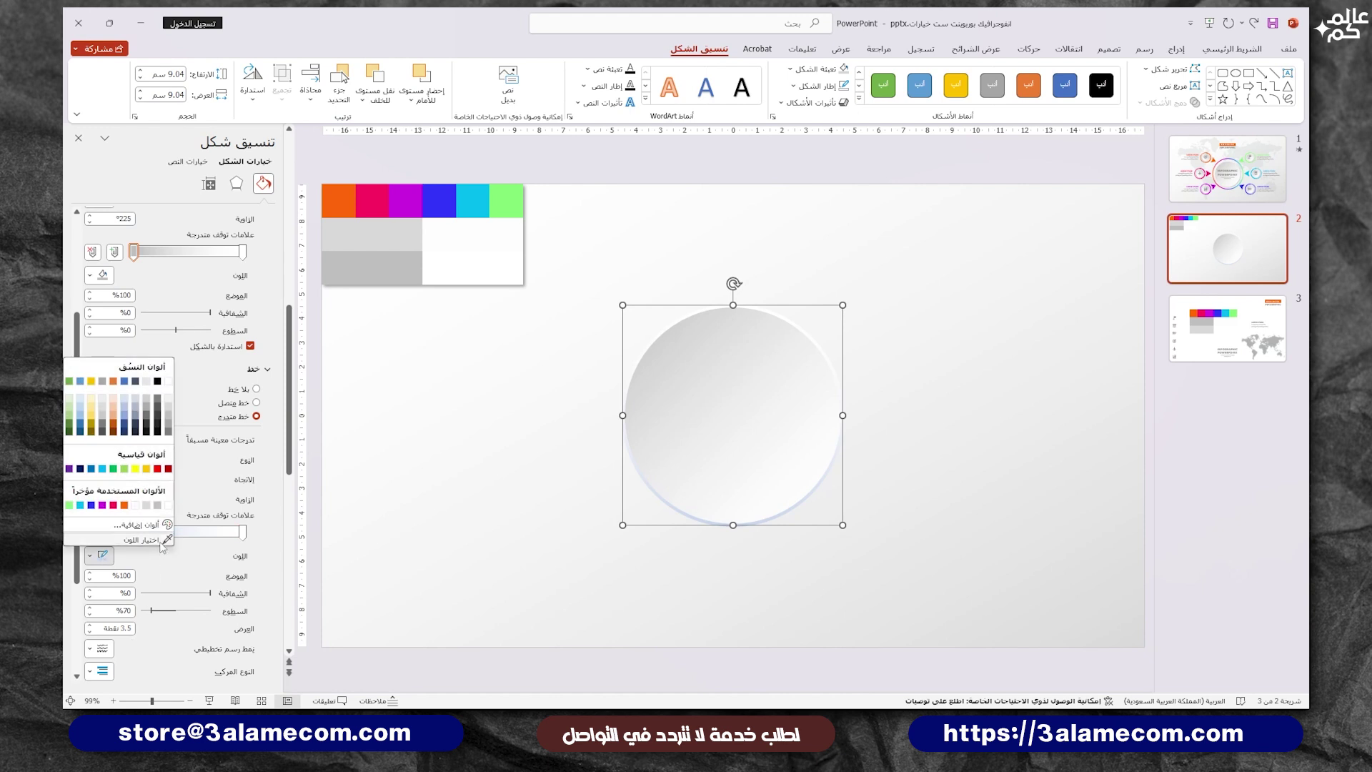
click(108, 541)
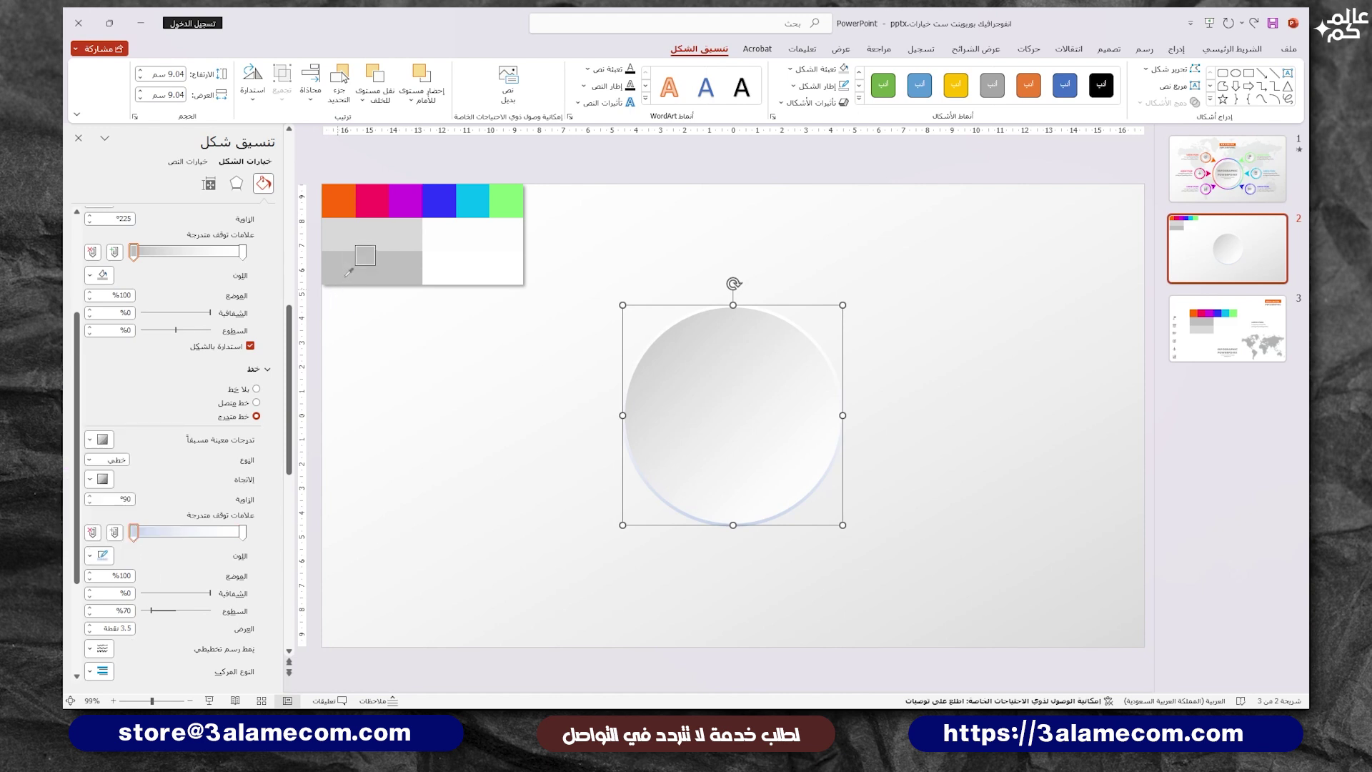
click(98, 479)
click(193, 506)
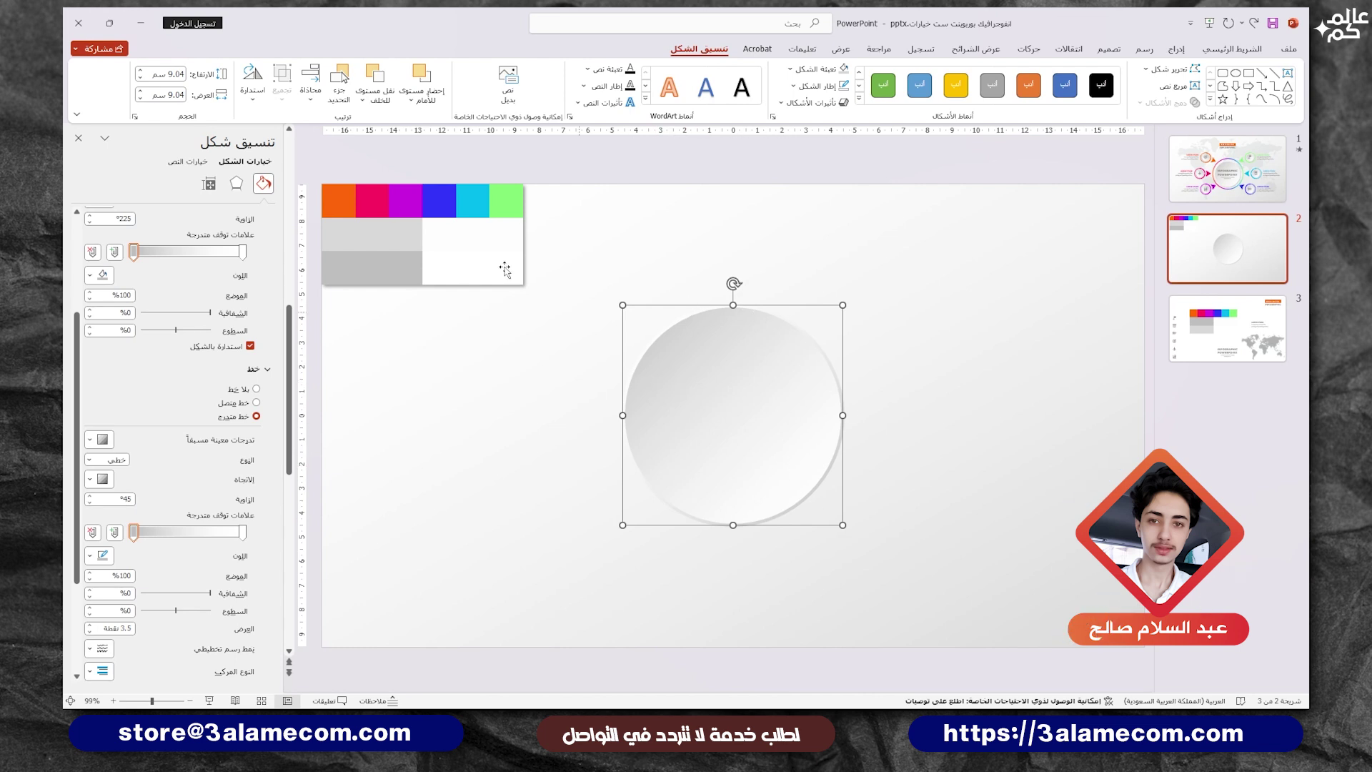
Add an outer shadow to the circle and increase its blur.
click(235, 182)
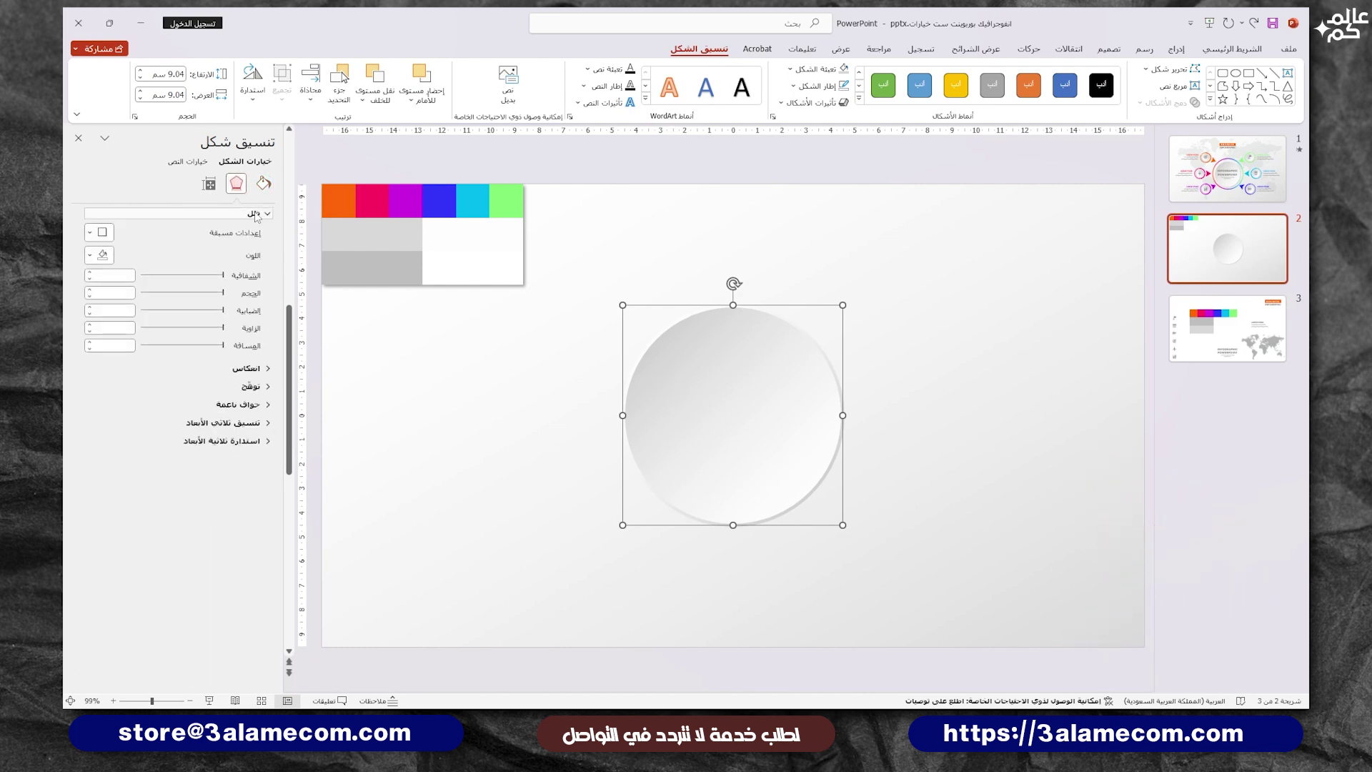
click(100, 232)
click(152, 336)
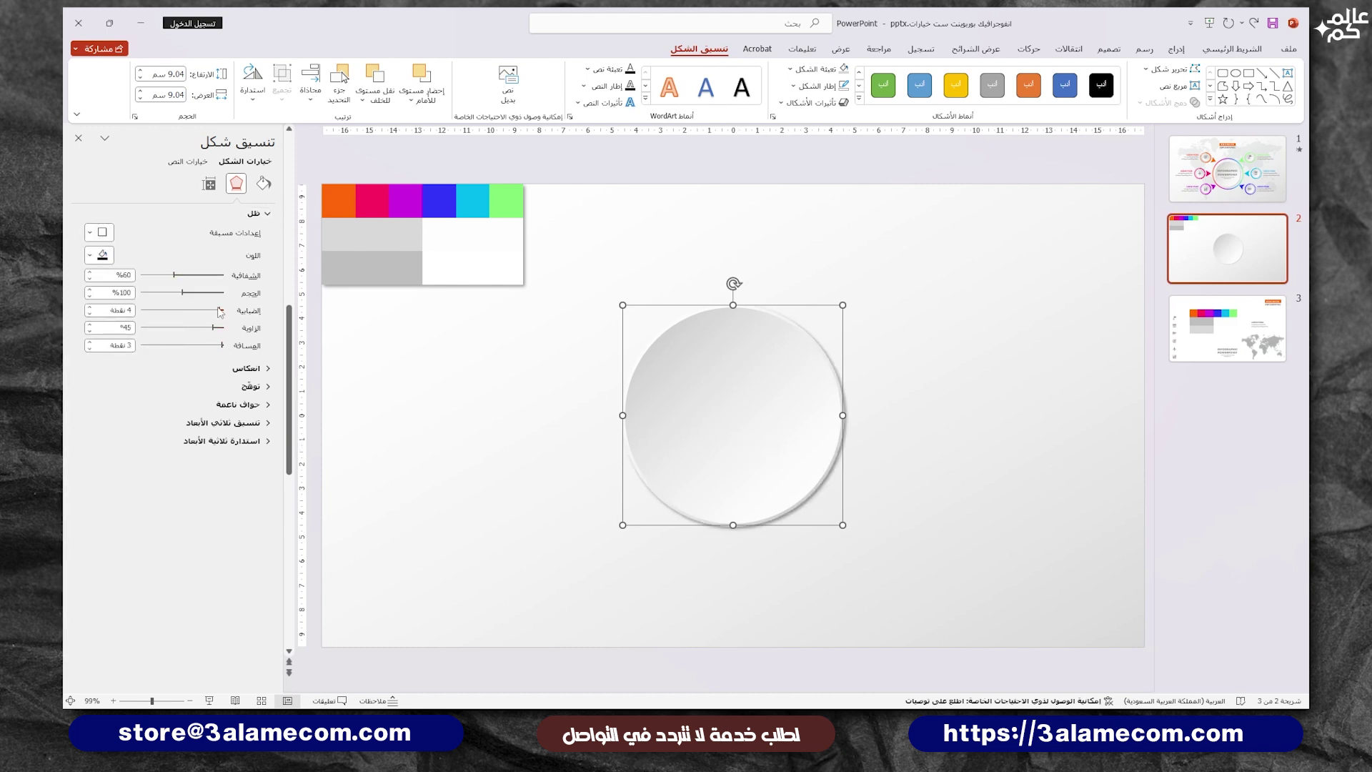
drag(220, 312, 216, 313)
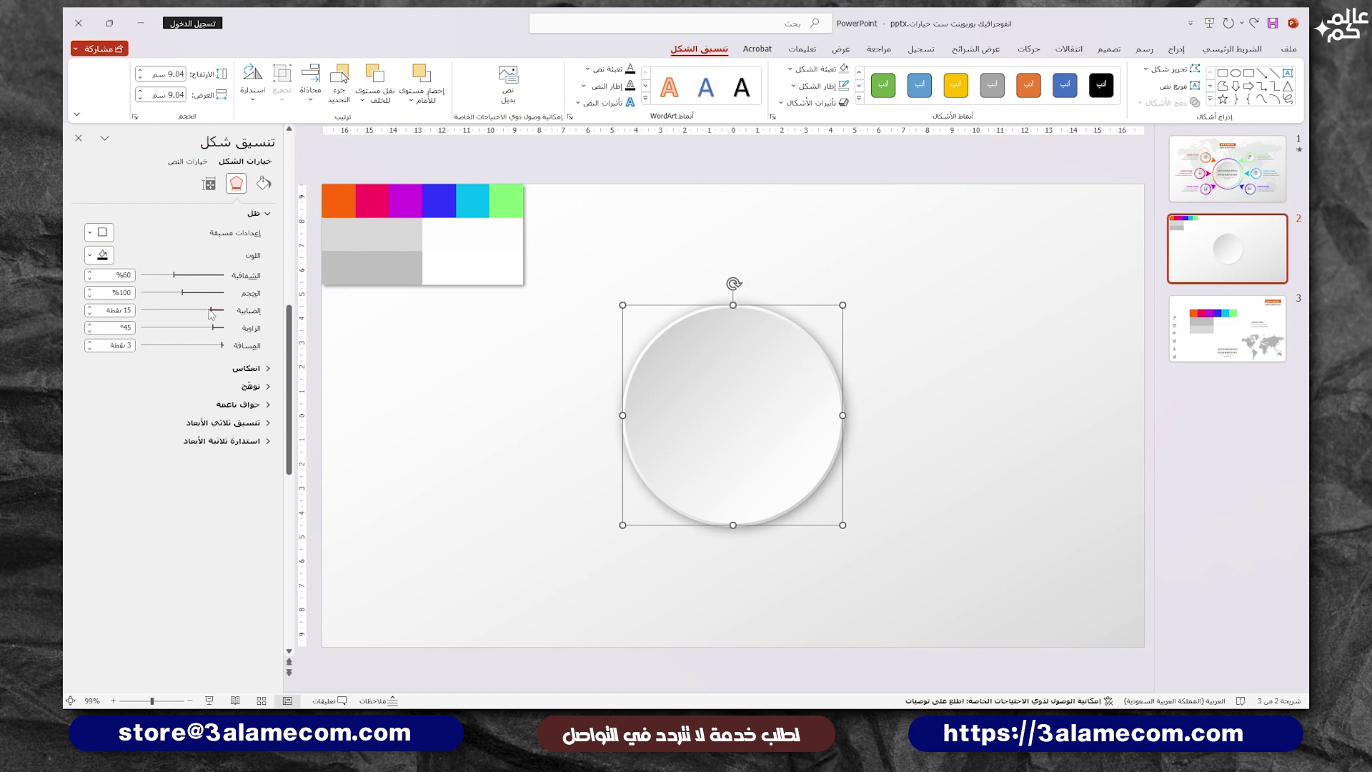
Duplicate the circle, centre the copy over the original, and enlarge it evenly to 10.25 cm.
click(78, 138)
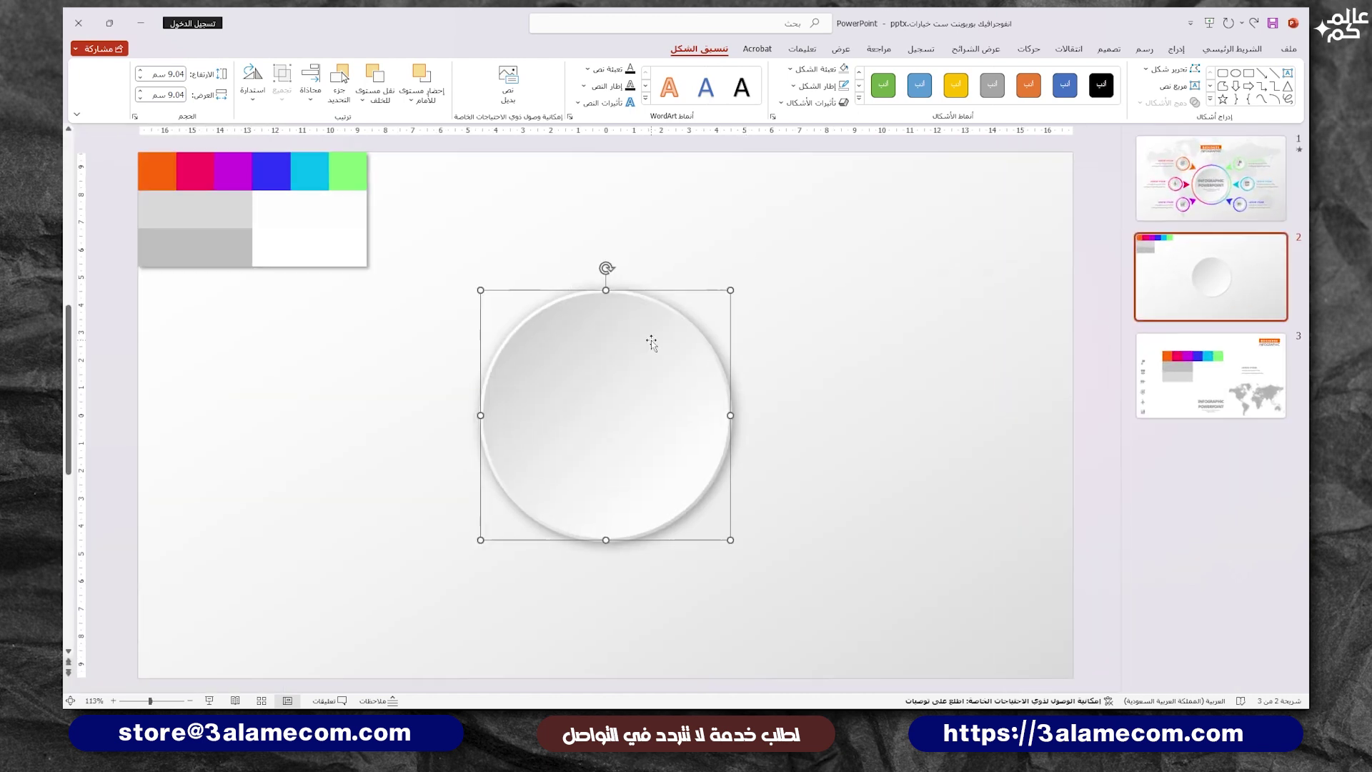
drag(597, 441, 619, 441)
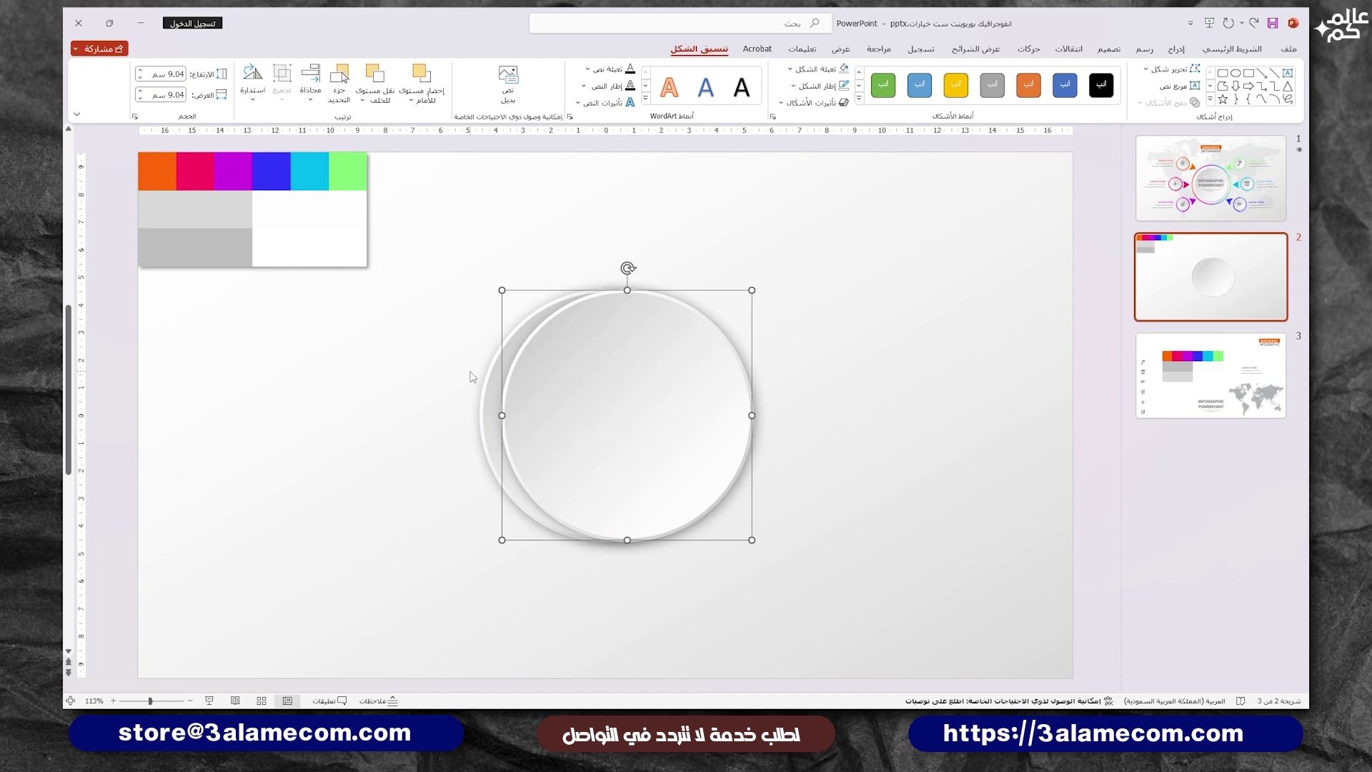
drag(716, 409, 658, 392)
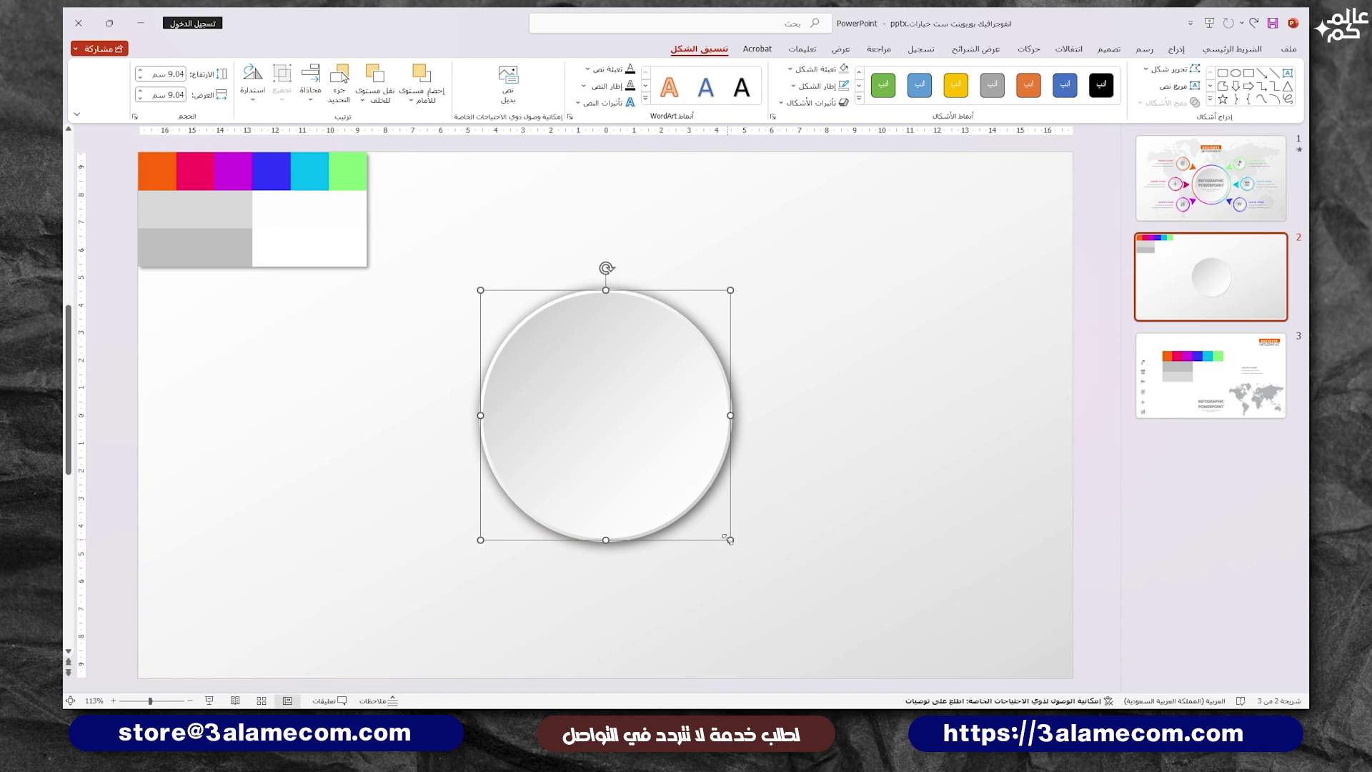
drag(730, 540, 743, 556)
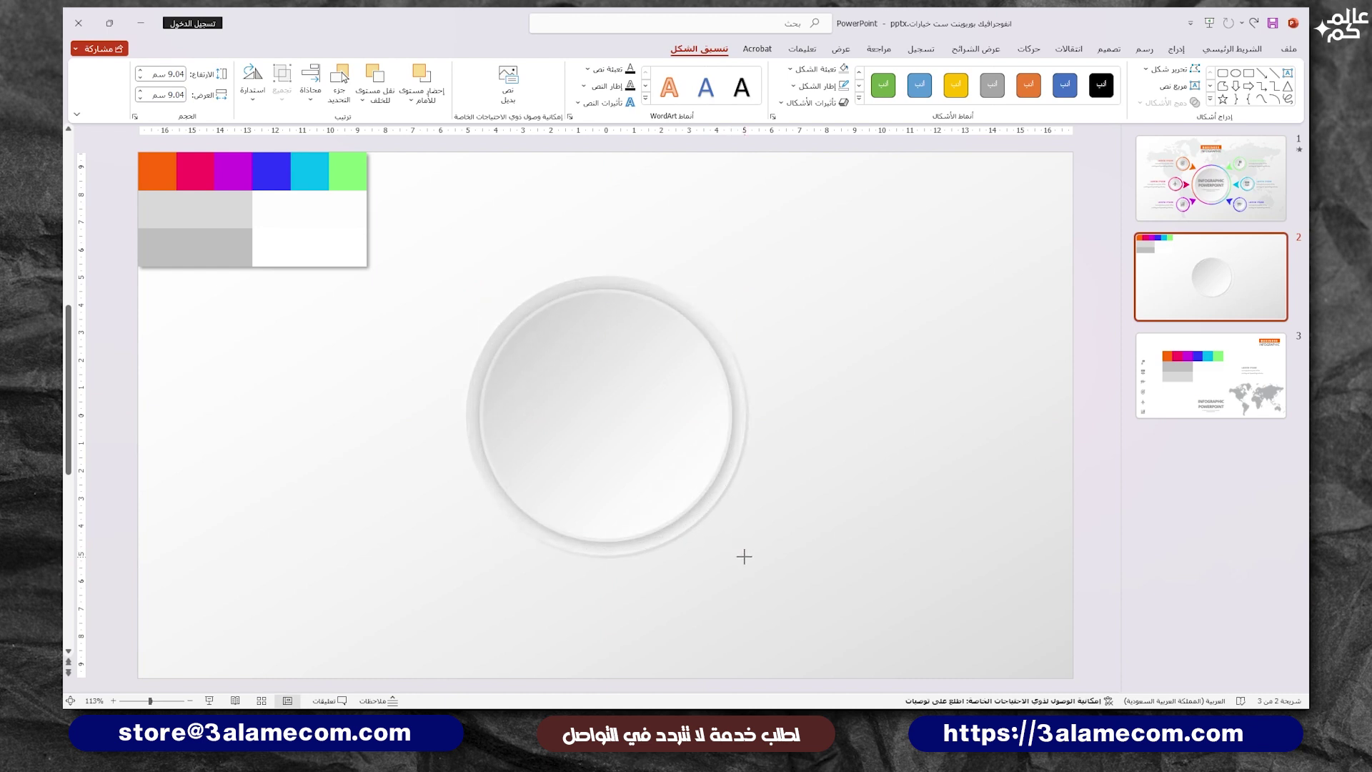
click(791, 69)
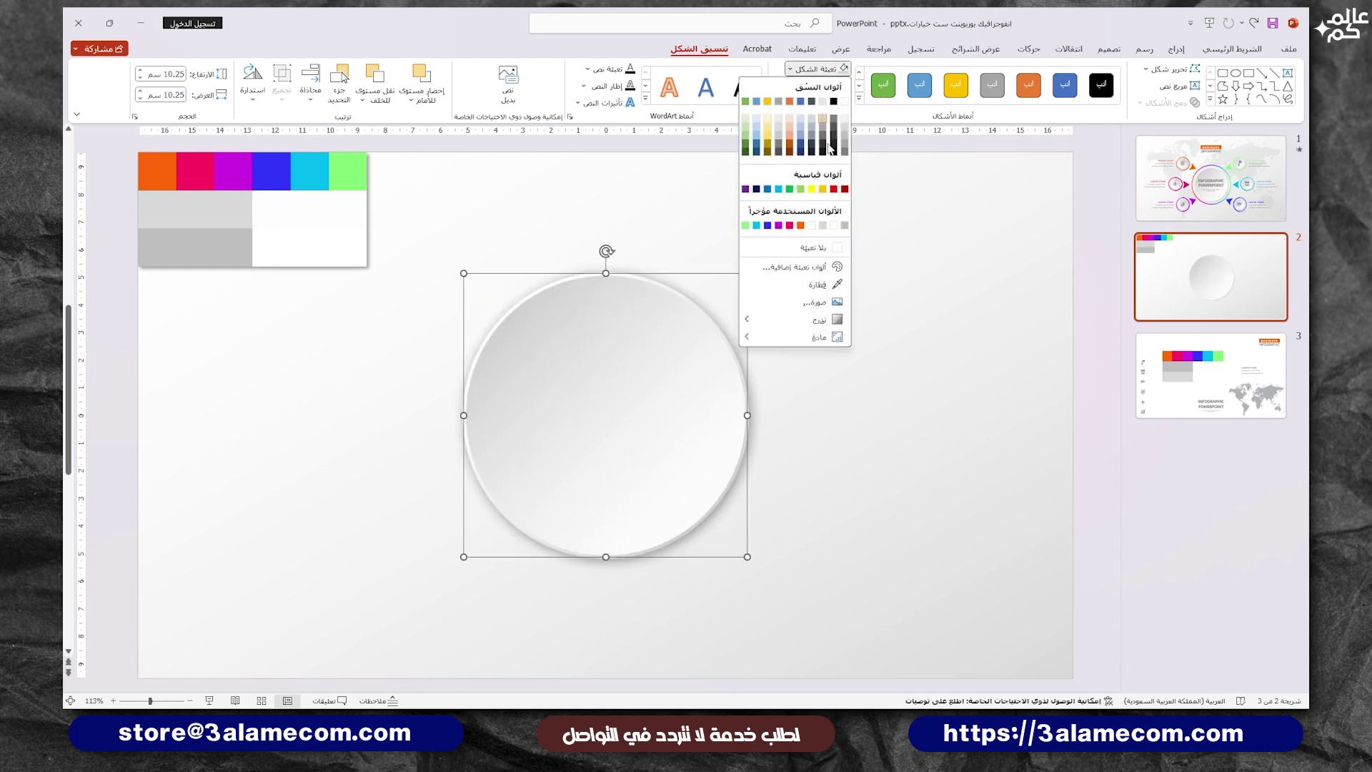
Remove the outer ring's fill, add a gradient stop to its outline, and colour stops green, cyan and blue.
click(840, 246)
right_click(650, 284)
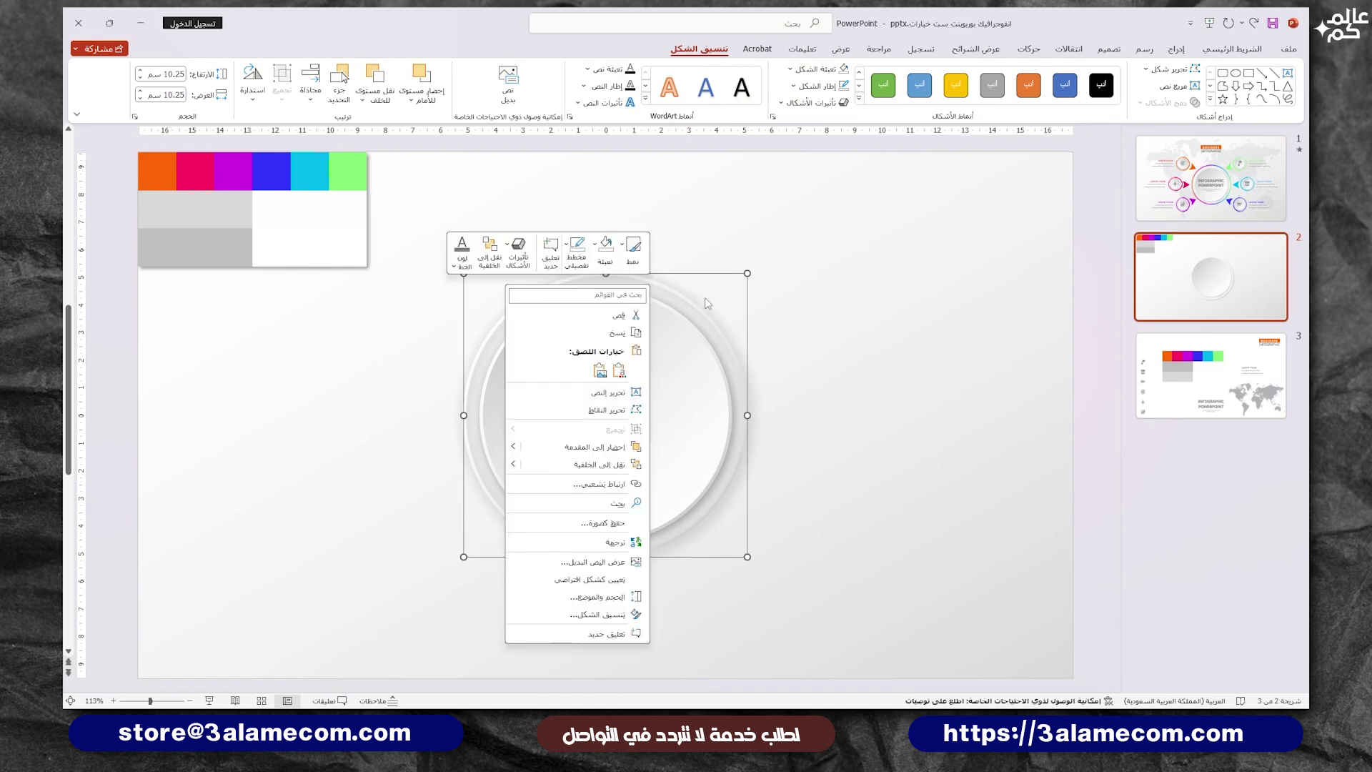
click(621, 626)
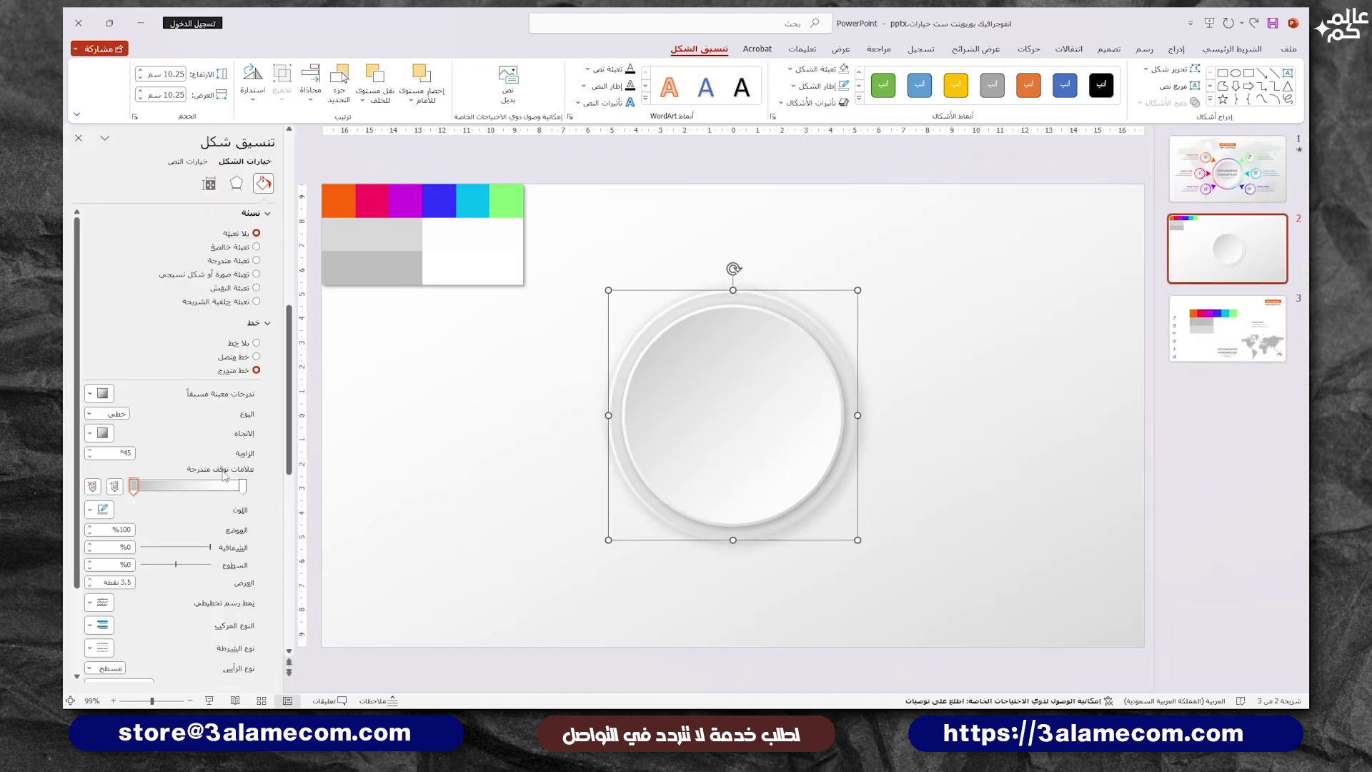
click(220, 486)
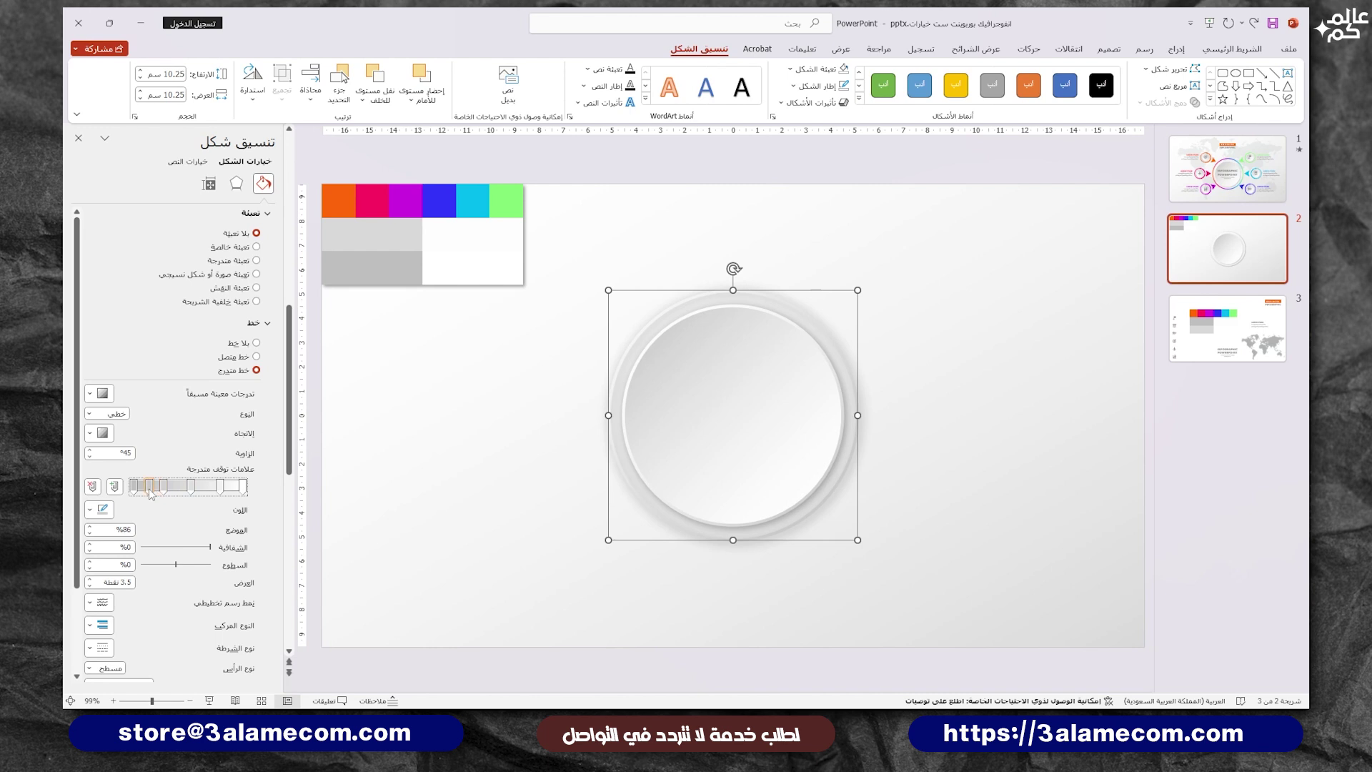
click(107, 509)
click(243, 487)
click(102, 509)
click(146, 494)
click(220, 488)
click(102, 508)
click(147, 494)
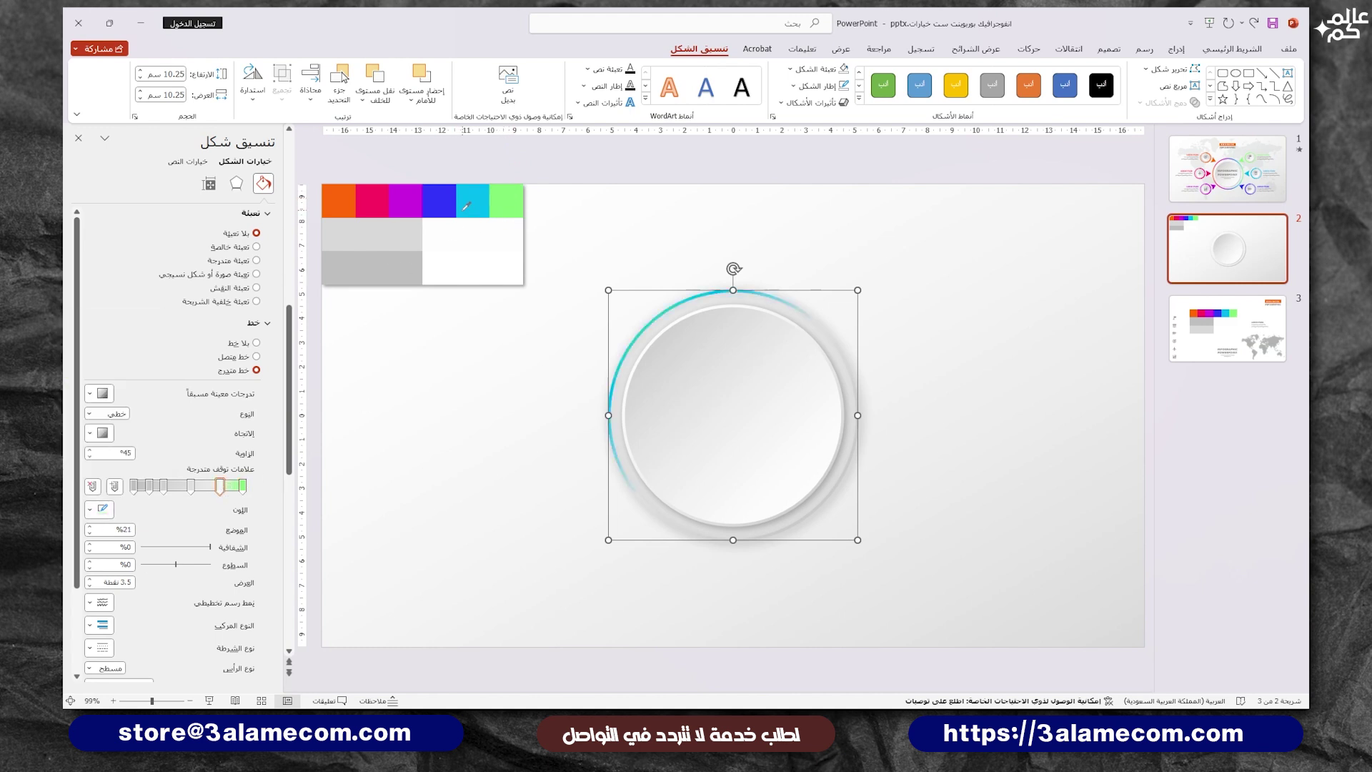
click(191, 487)
click(102, 508)
click(146, 494)
click(439, 200)
Colour the remaining outline gradient stops magenta, pink and orange with the eyedropper.
click(164, 487)
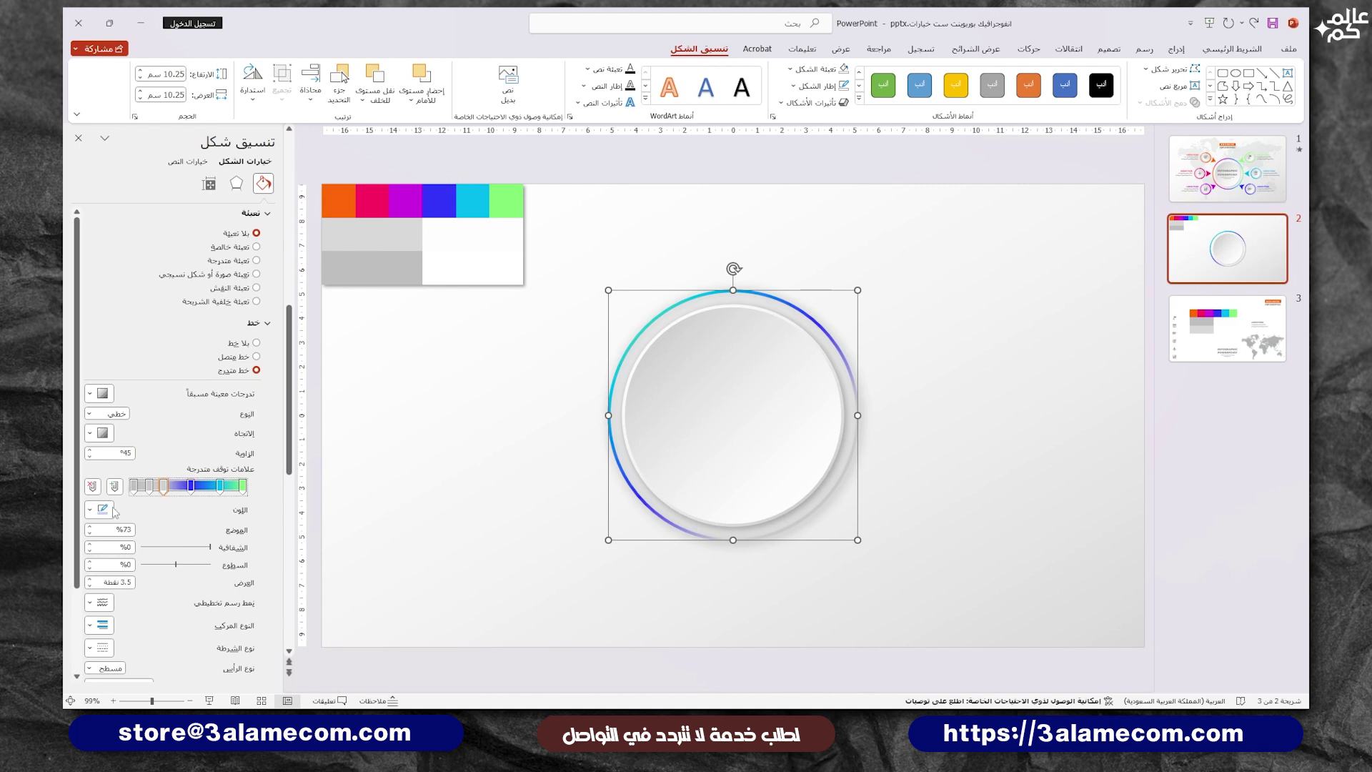
click(102, 509)
click(147, 493)
click(401, 195)
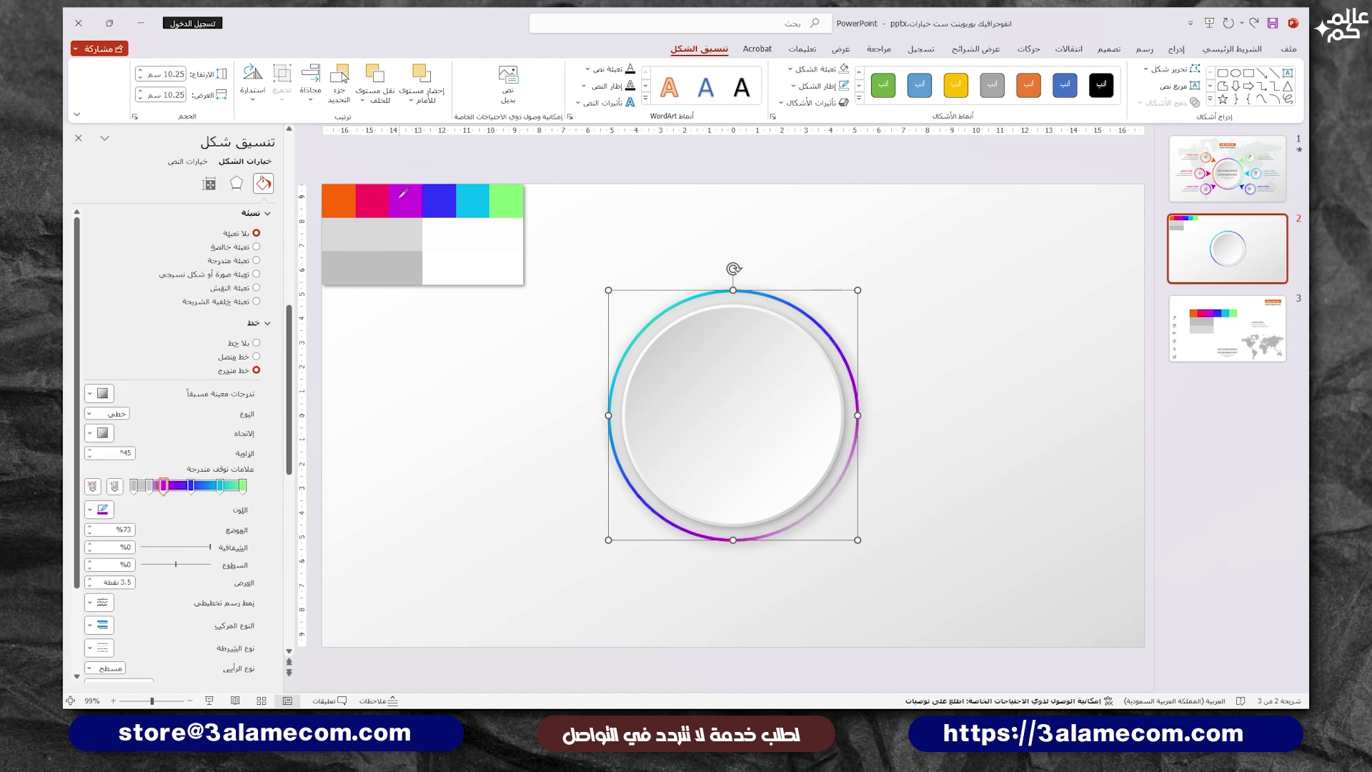
click(148, 487)
click(102, 509)
click(147, 493)
click(372, 197)
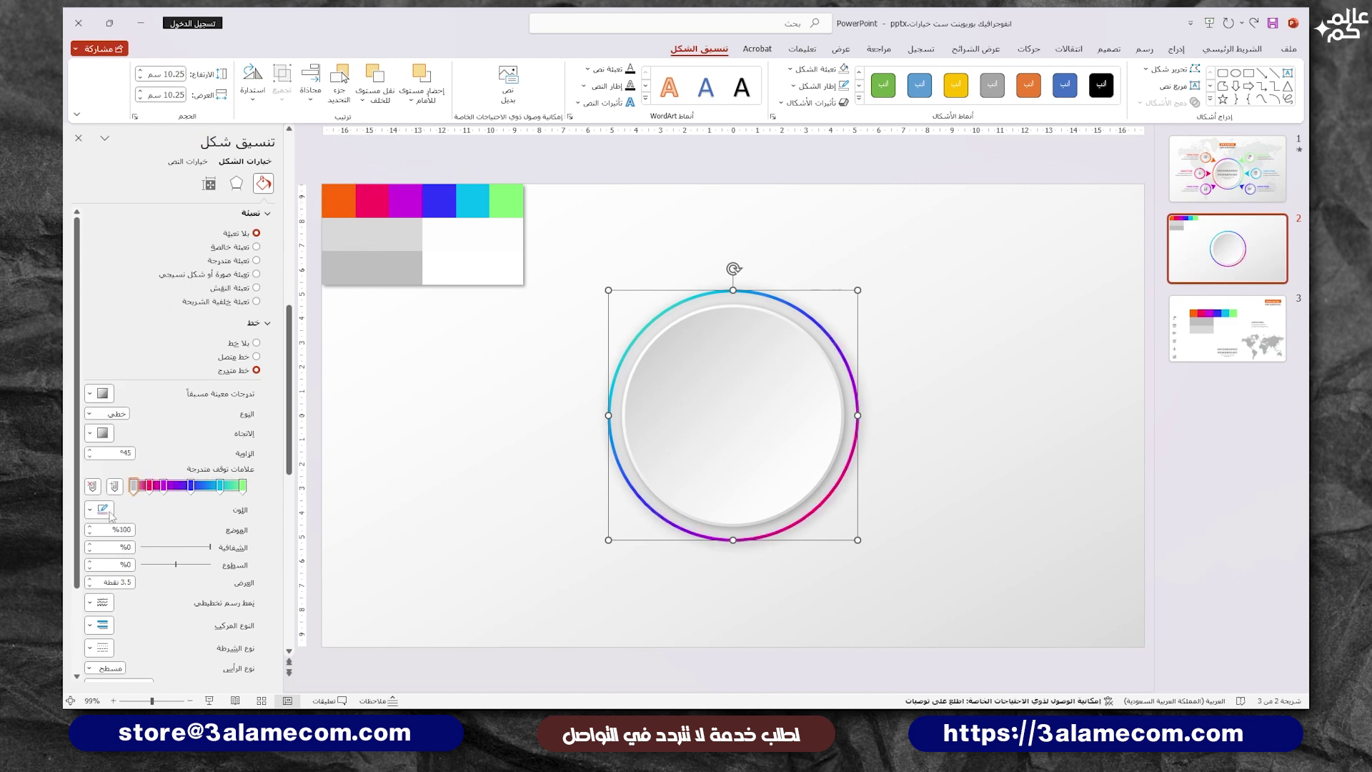
click(102, 509)
click(146, 494)
click(341, 202)
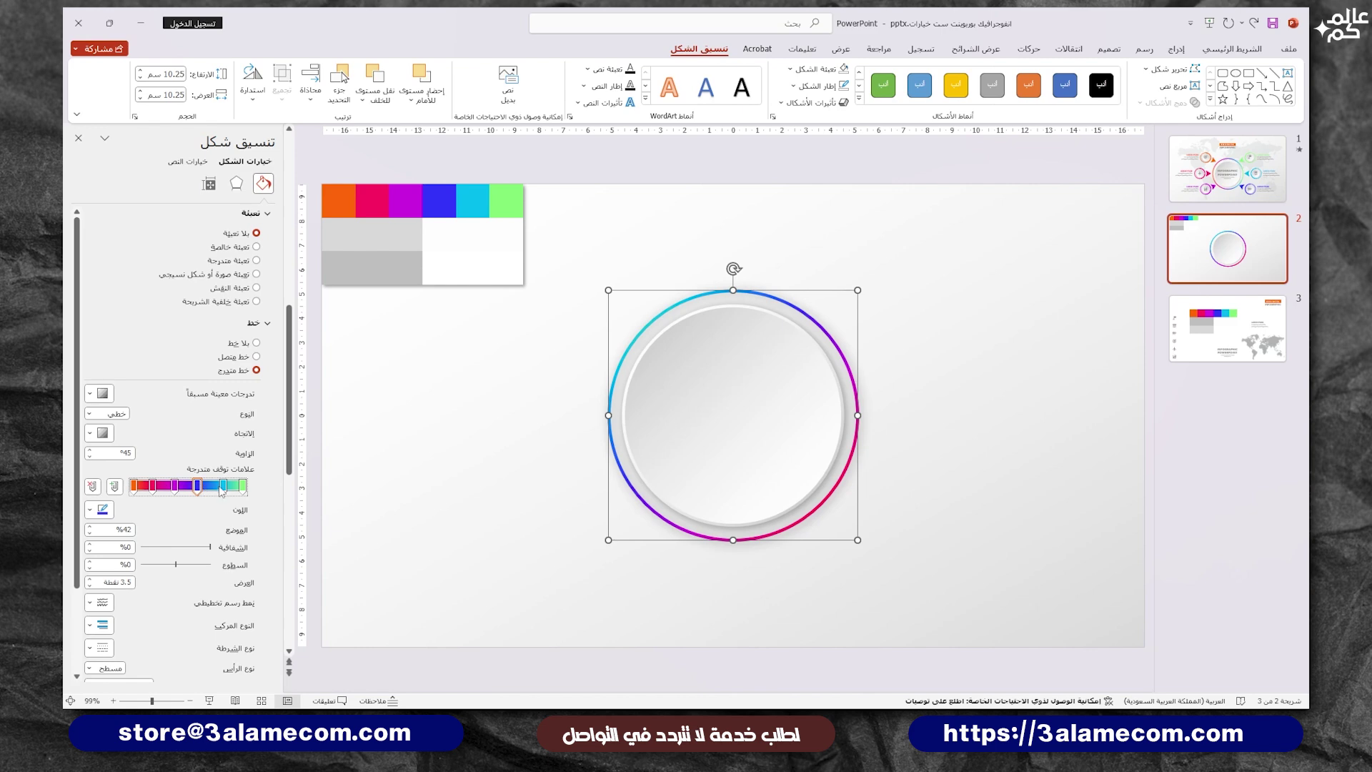
Thicken the ring's gradient outline to 4.75 pt.
click(243, 486)
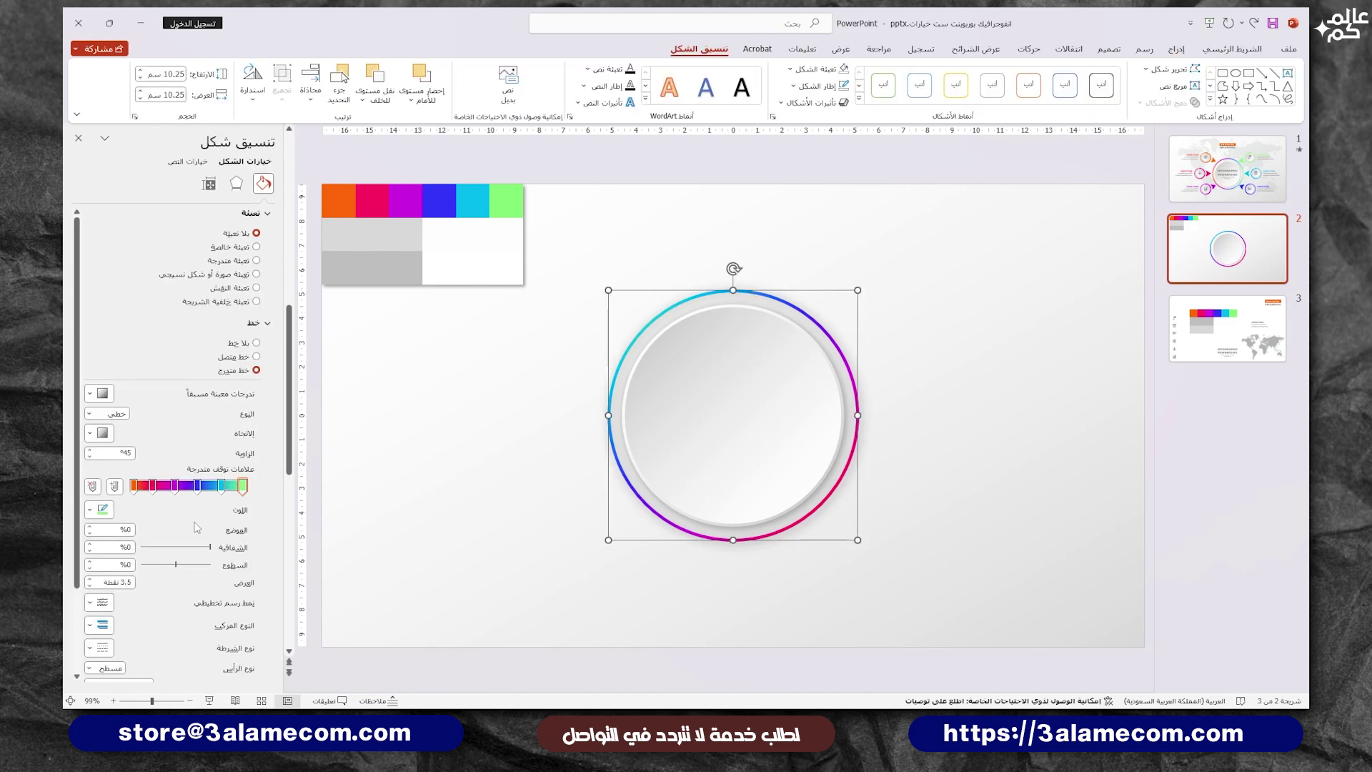
click(91, 579)
click(91, 579)
click(91, 578)
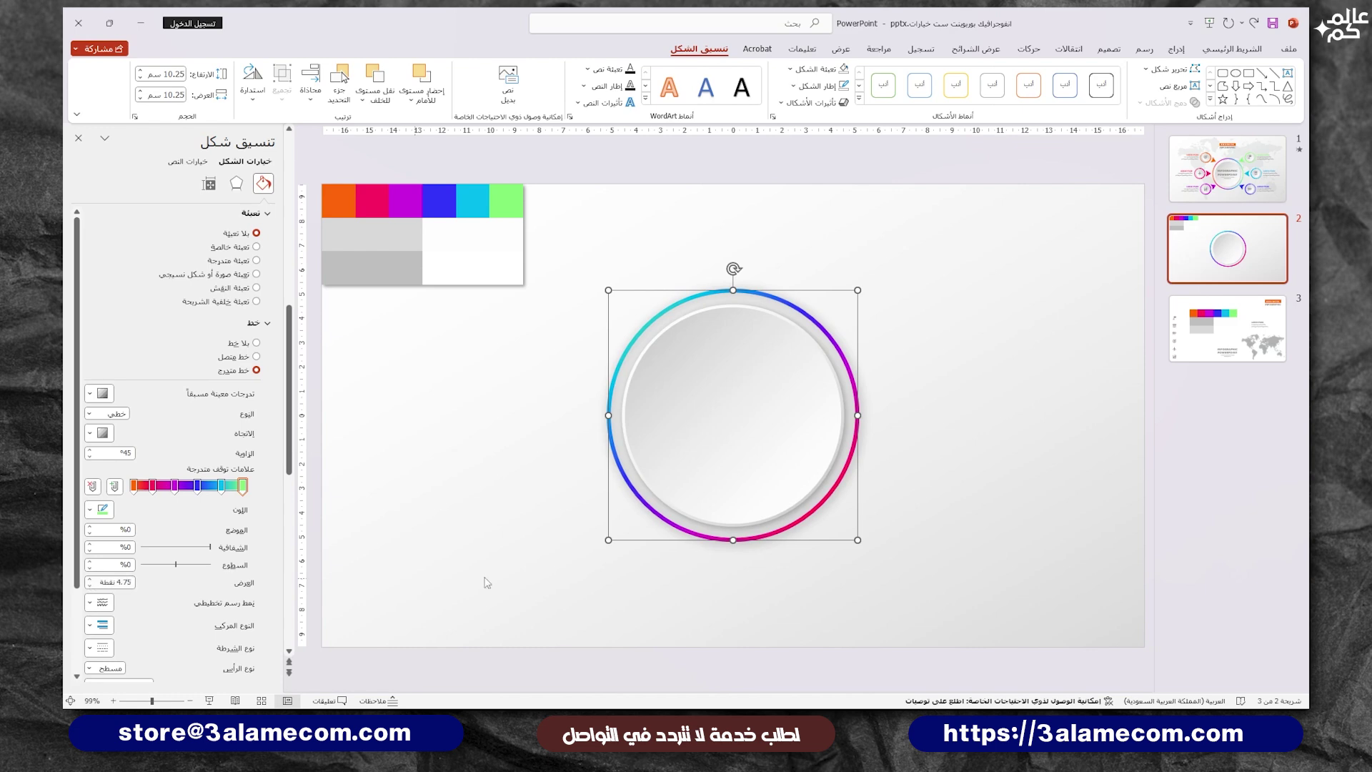
click(529, 573)
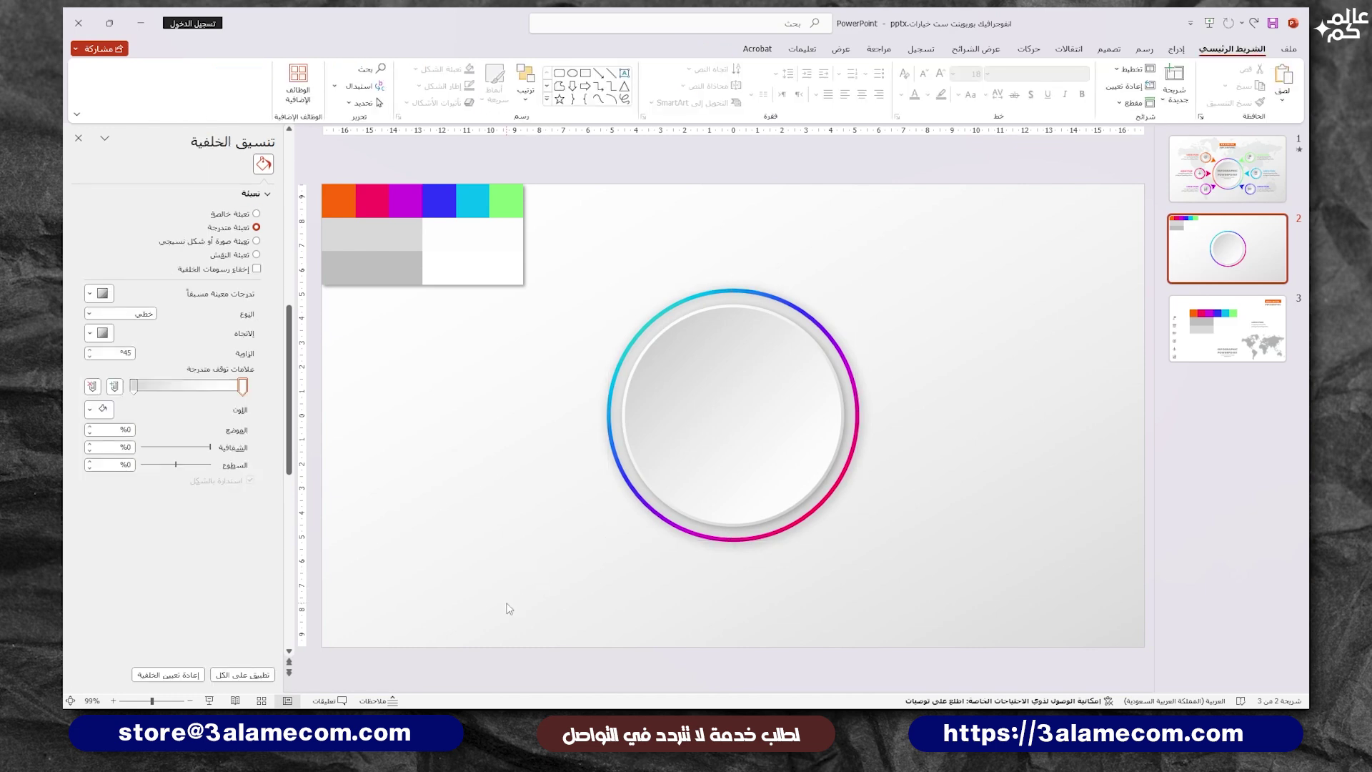
Group the ring and inner circle, then place a shrunken copy above-right of the main circle.
drag(492, 605, 981, 243)
right_click(760, 343)
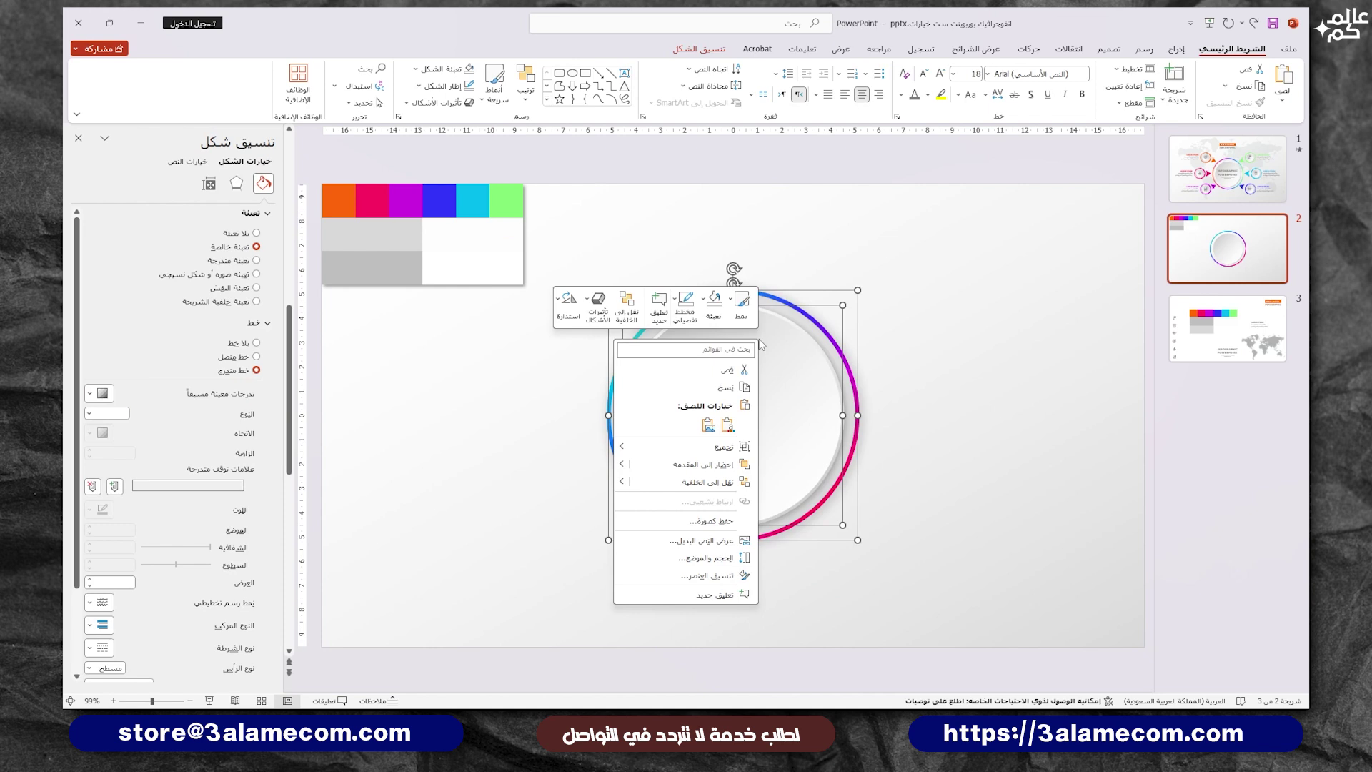
click(579, 447)
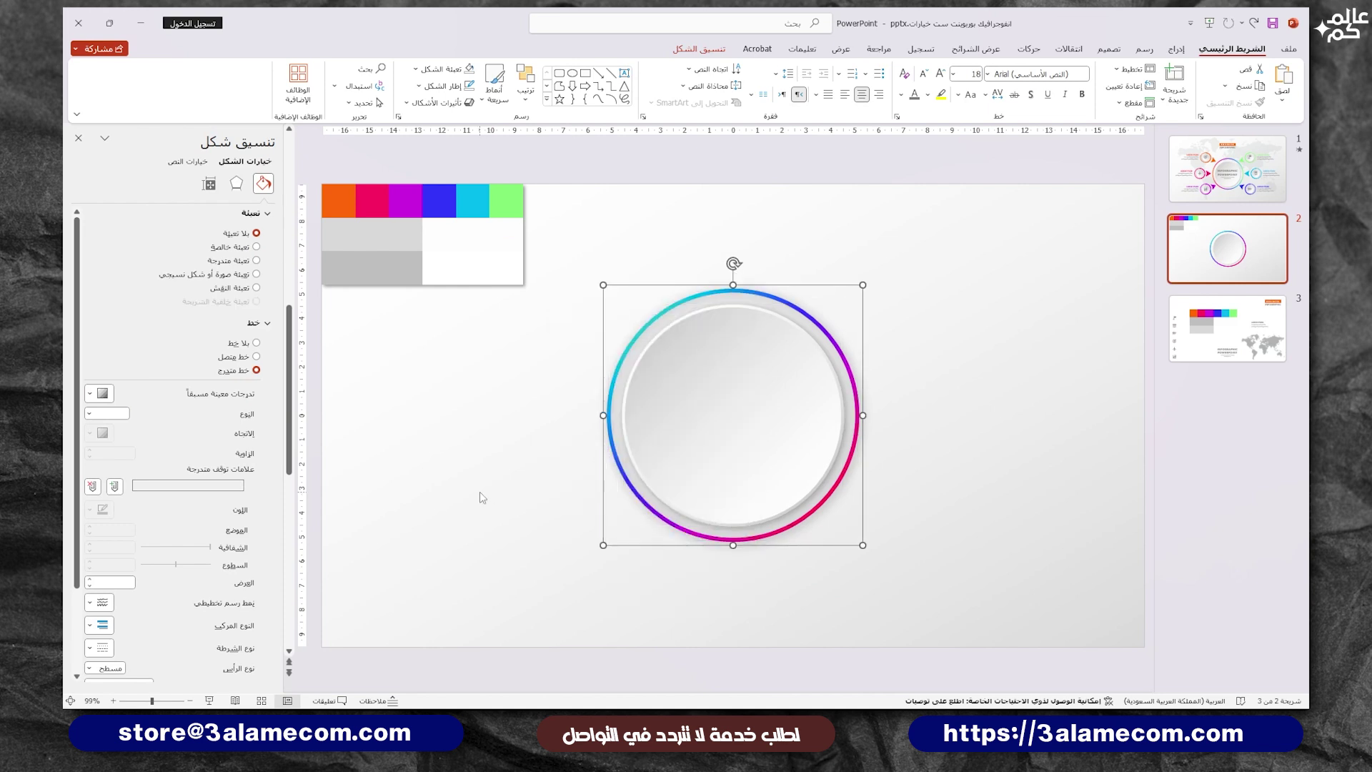
drag(652, 427, 869, 427)
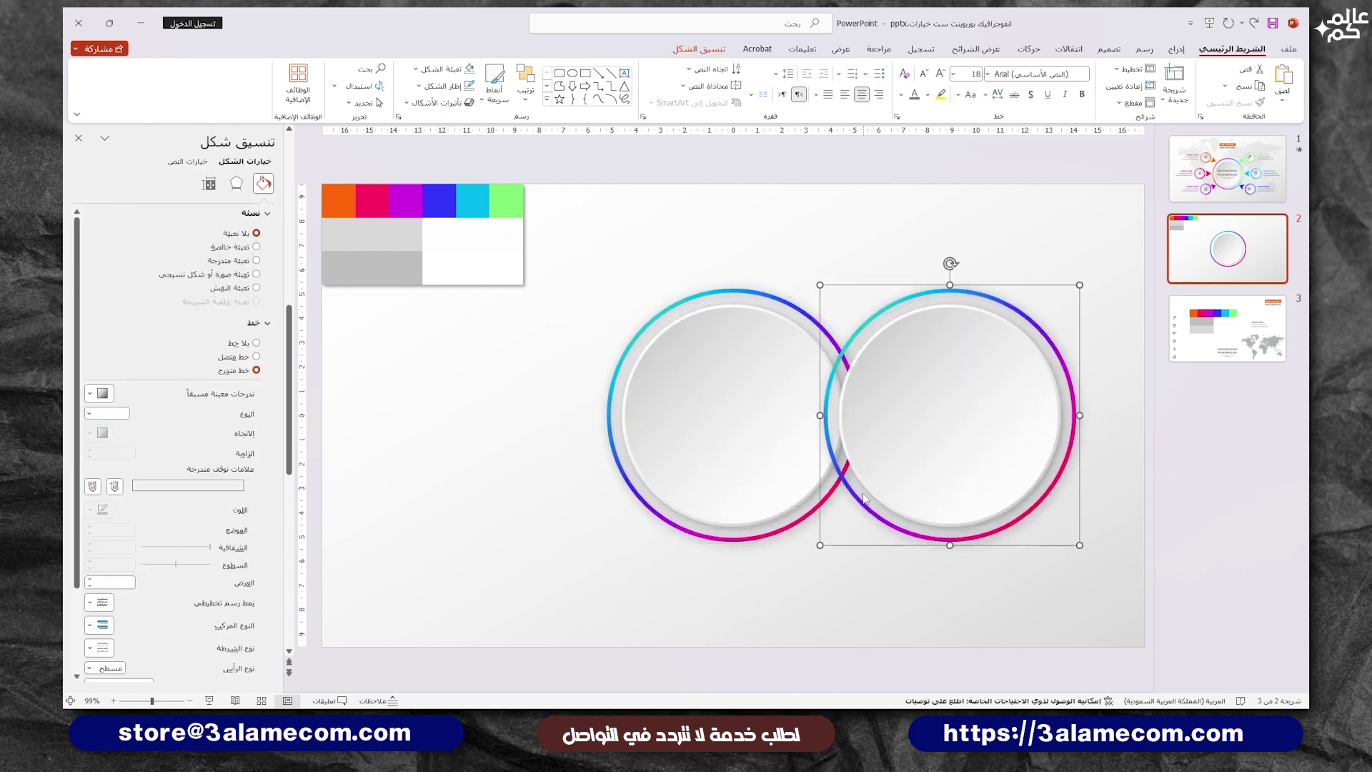
mouse_move(819, 545)
mouse_down()
mouse_move(1013, 365)
mouse_move(909, 312)
mouse_move(912, 297)
mouse_up()
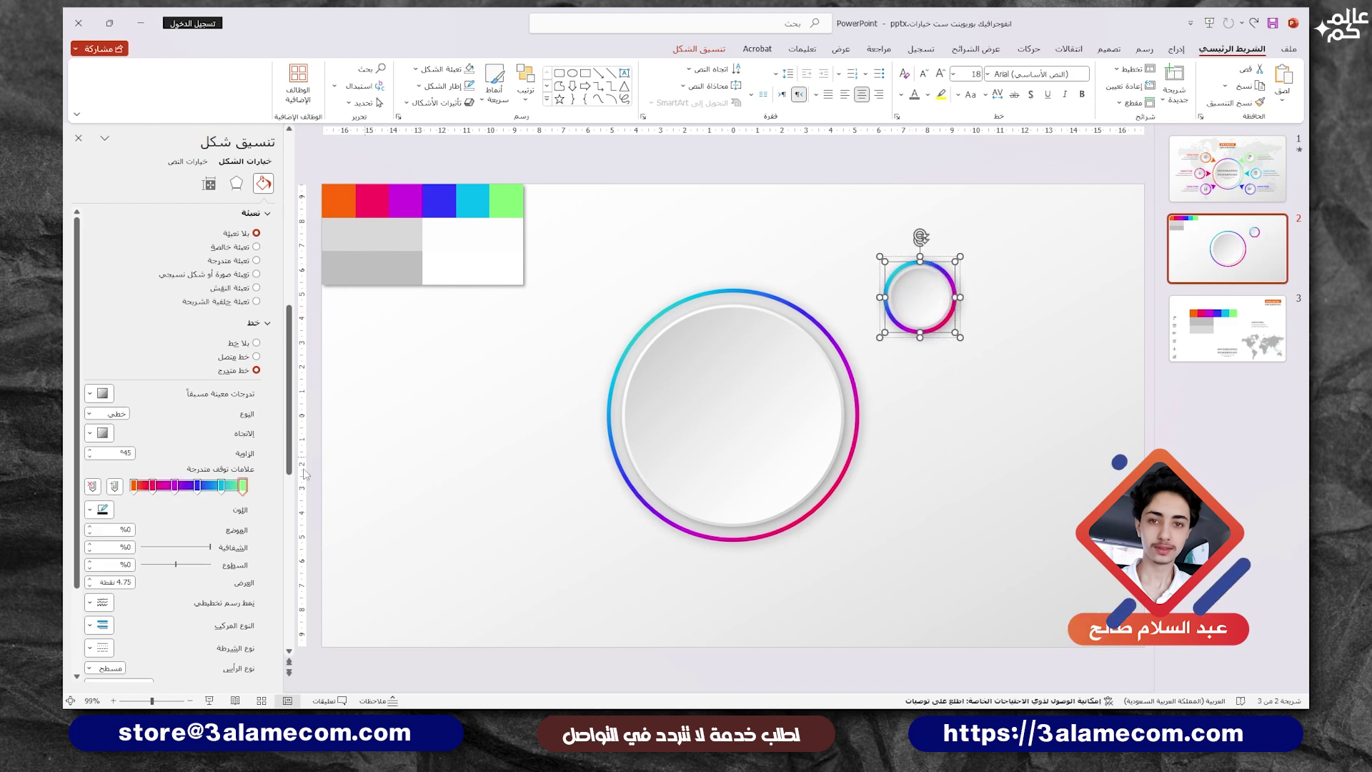
Change the small circle's outline to a 2.5 pt solid light green line.
click(89, 586)
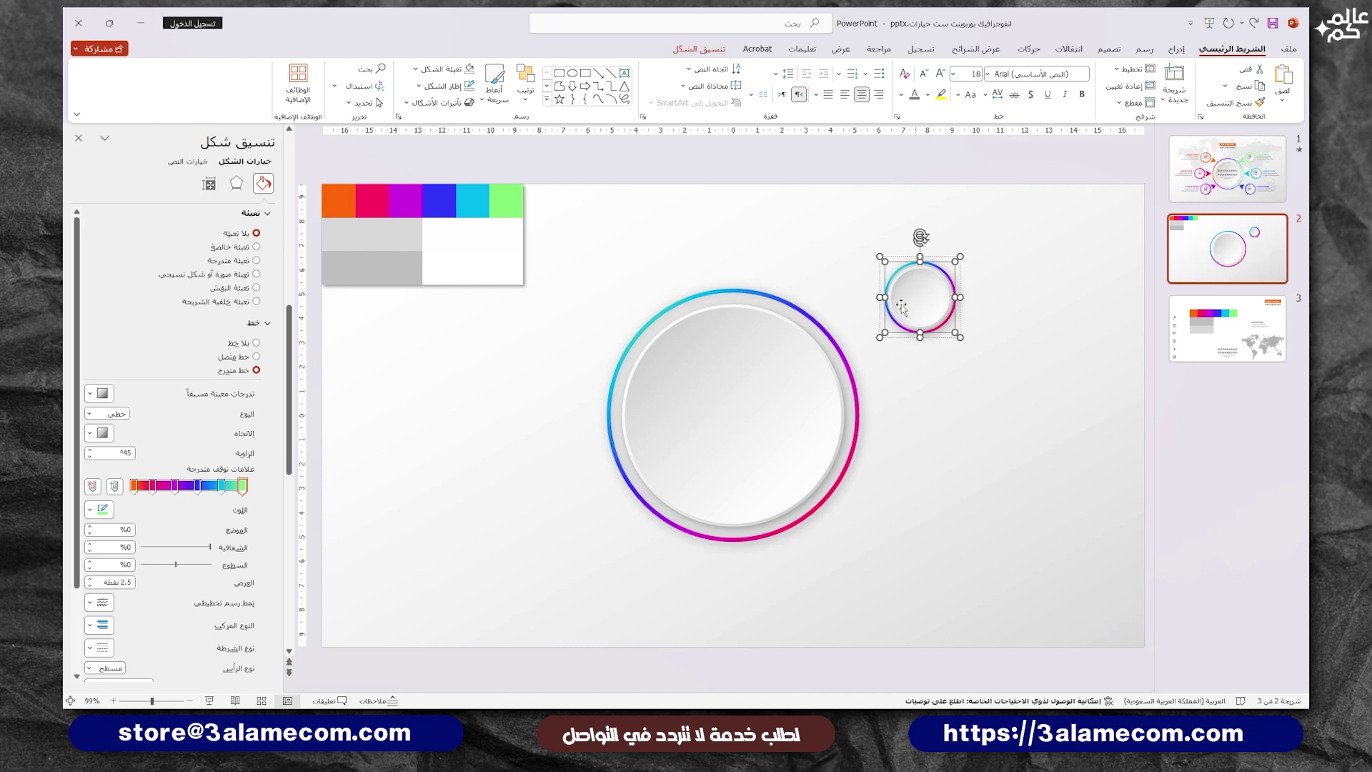
click(255, 357)
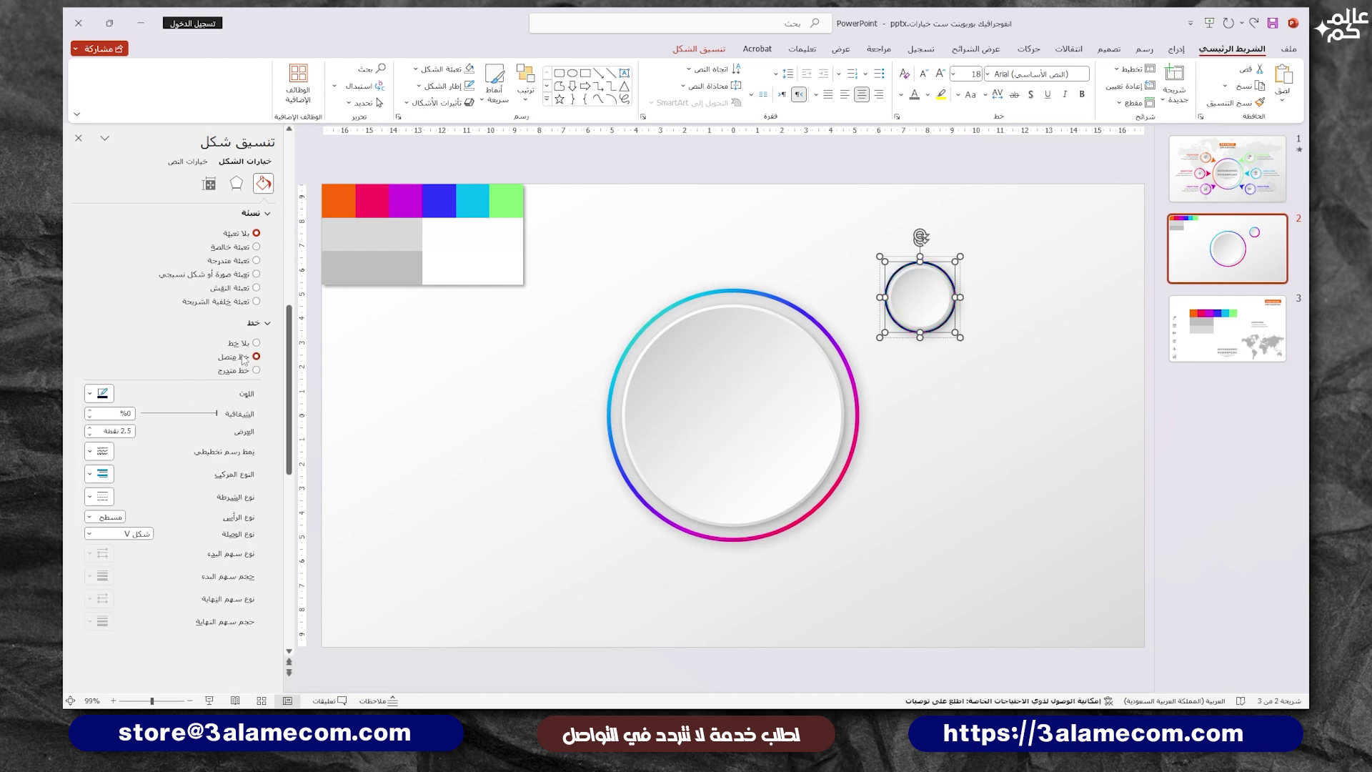
click(91, 394)
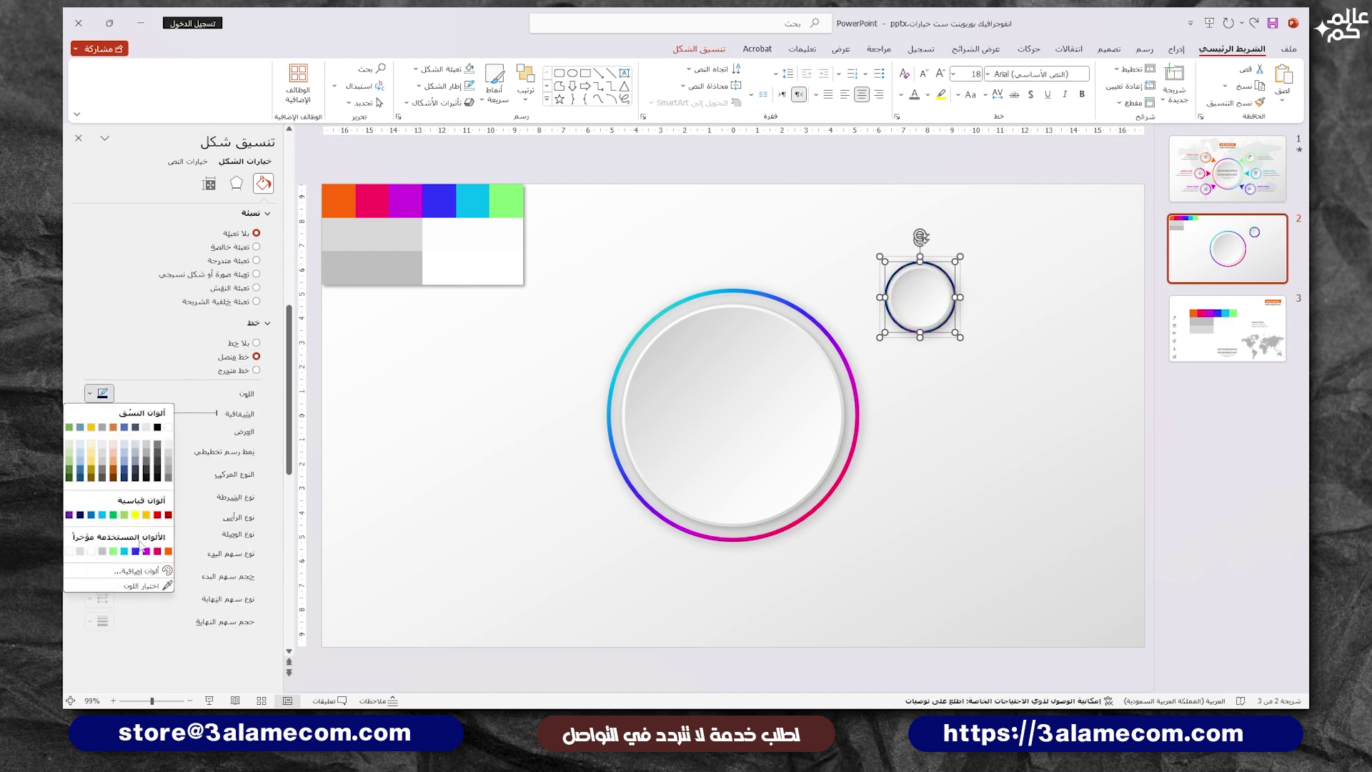
click(113, 550)
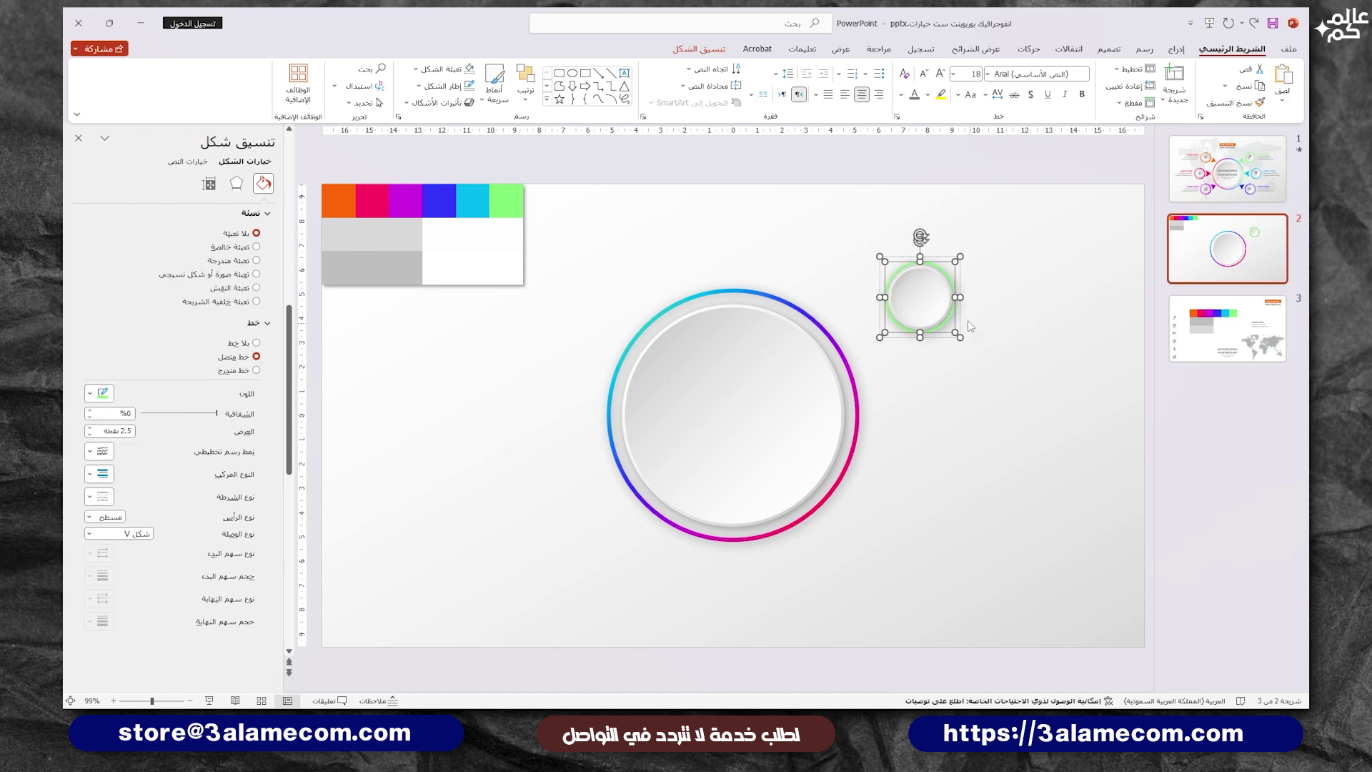
ctrl+scroll(969, 322, up, 3)
ctrl+scroll(943, 318, up, 10)
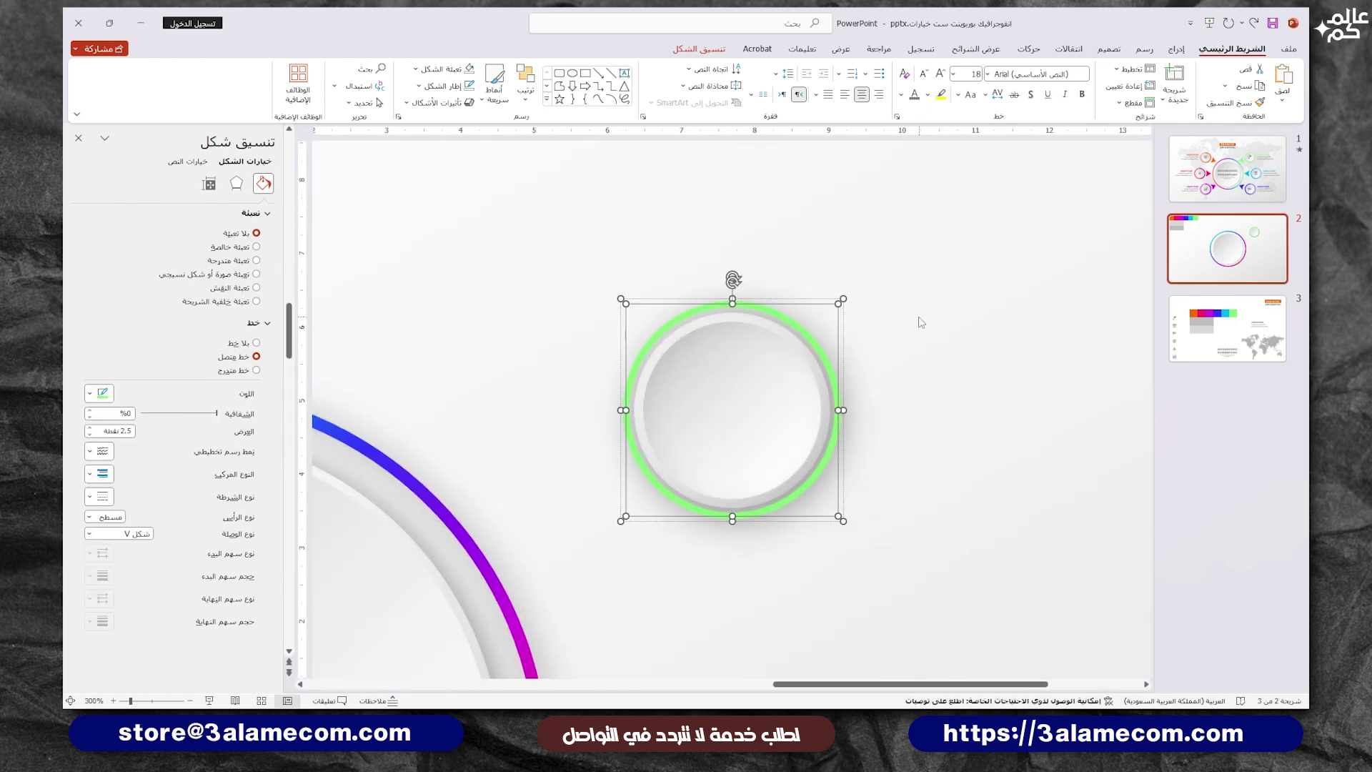
Paste a copy of the green ring and move it to the right.
right_click(720, 348)
click(529, 448)
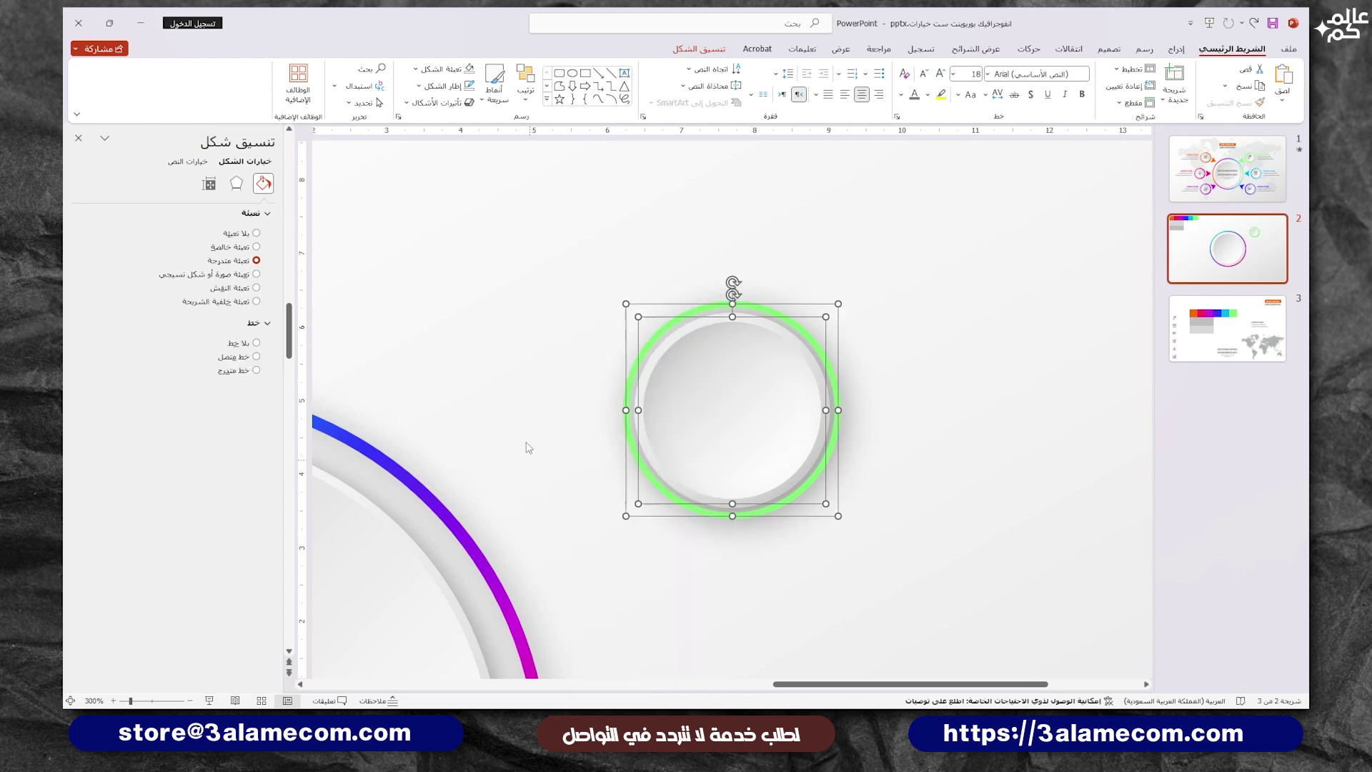
click(529, 448)
mouse_move(740, 303)
mouse_down()
mouse_move(991, 304)
mouse_move(949, 318)
mouse_up()
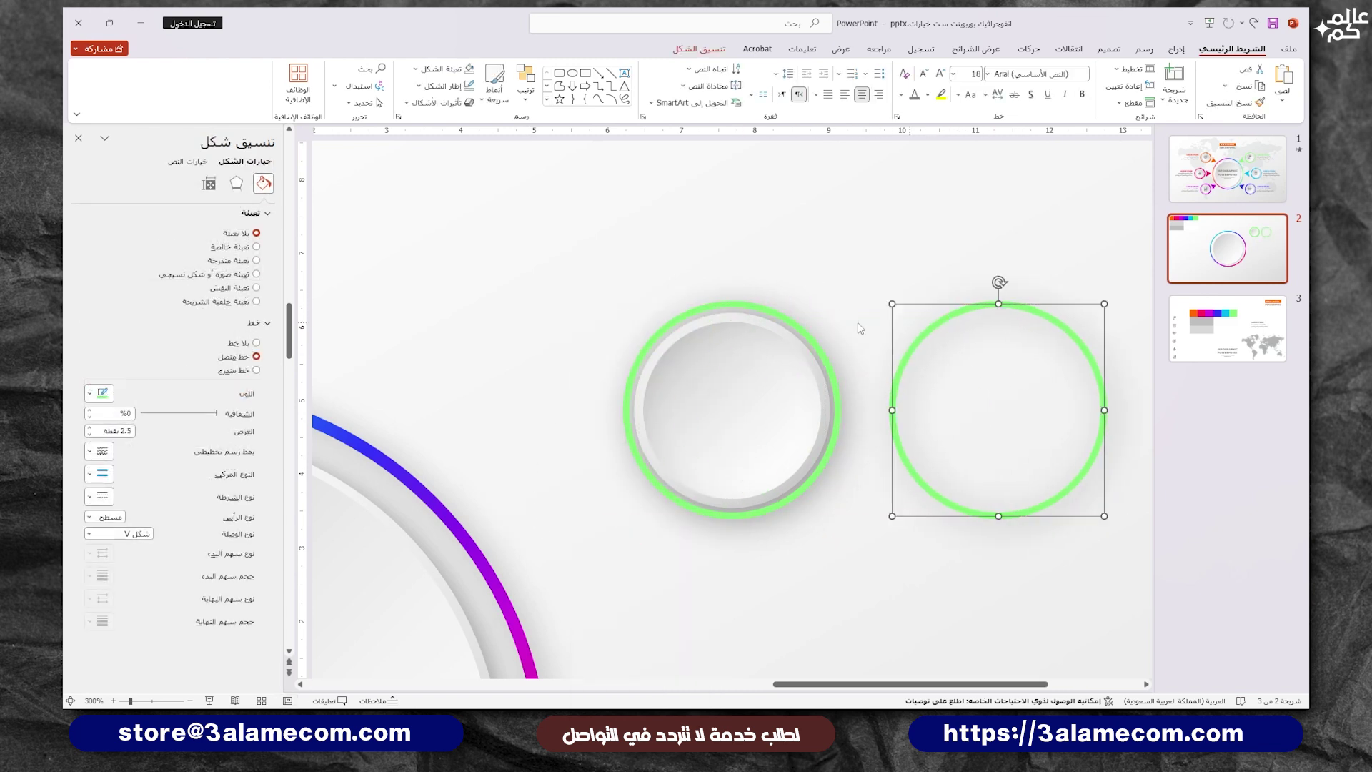
Use Edit Points to delete the right segment and vertex, leaving an upper-left arc.
click(784, 315)
right_click(757, 307)
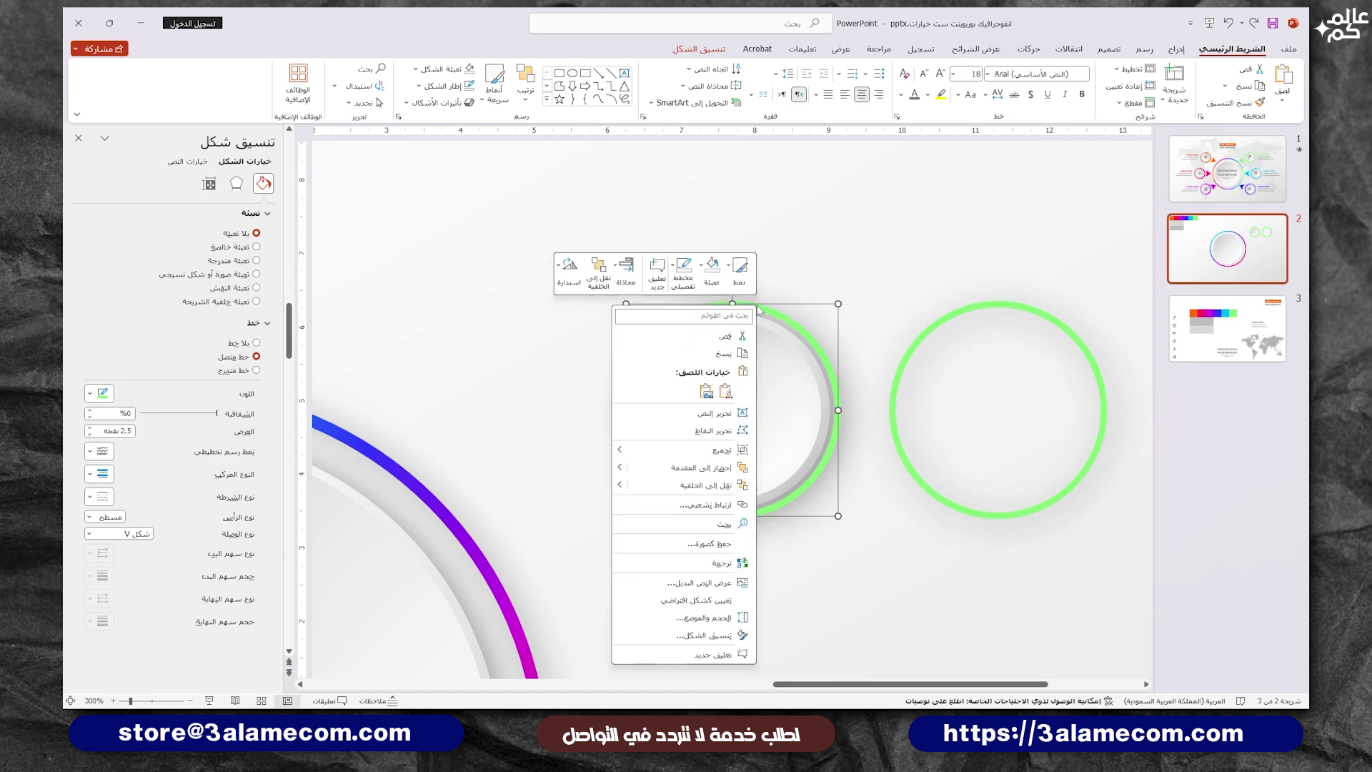
click(715, 431)
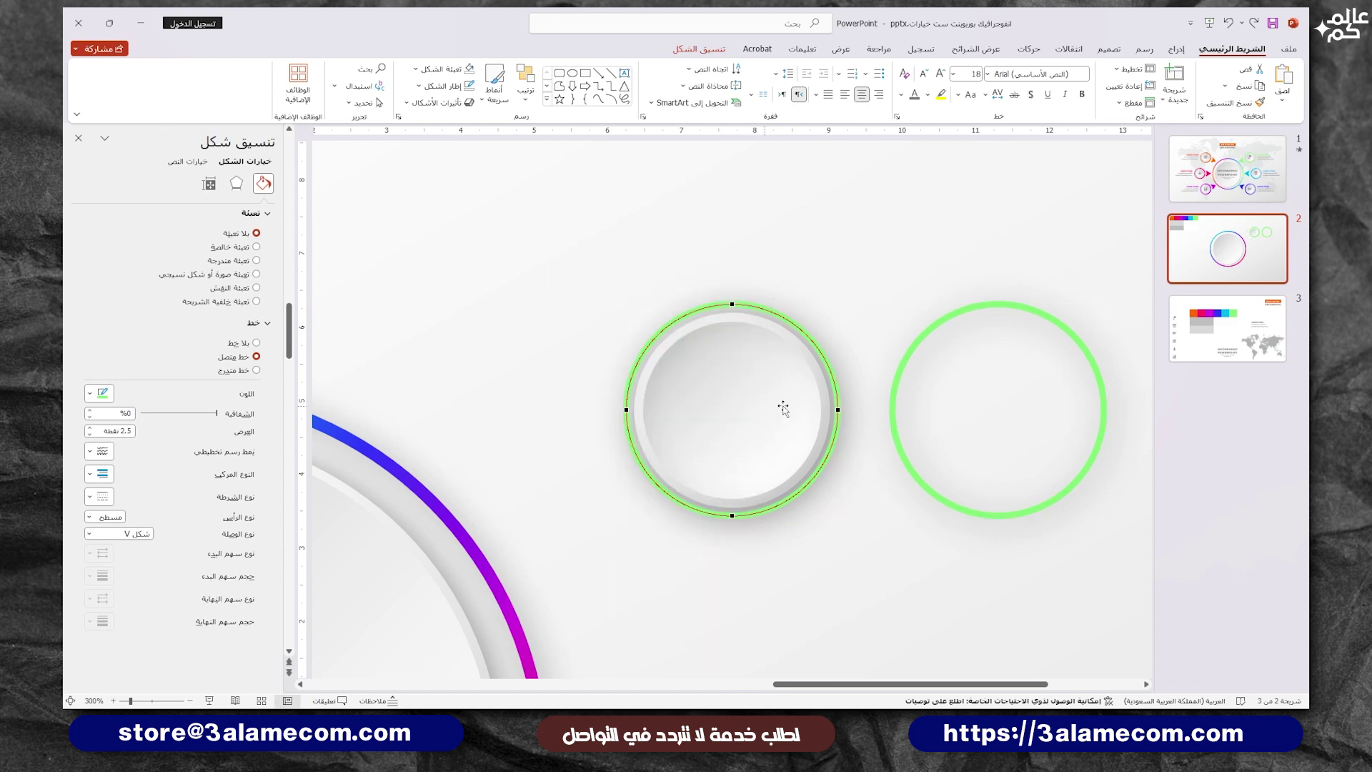
right_click(840, 408)
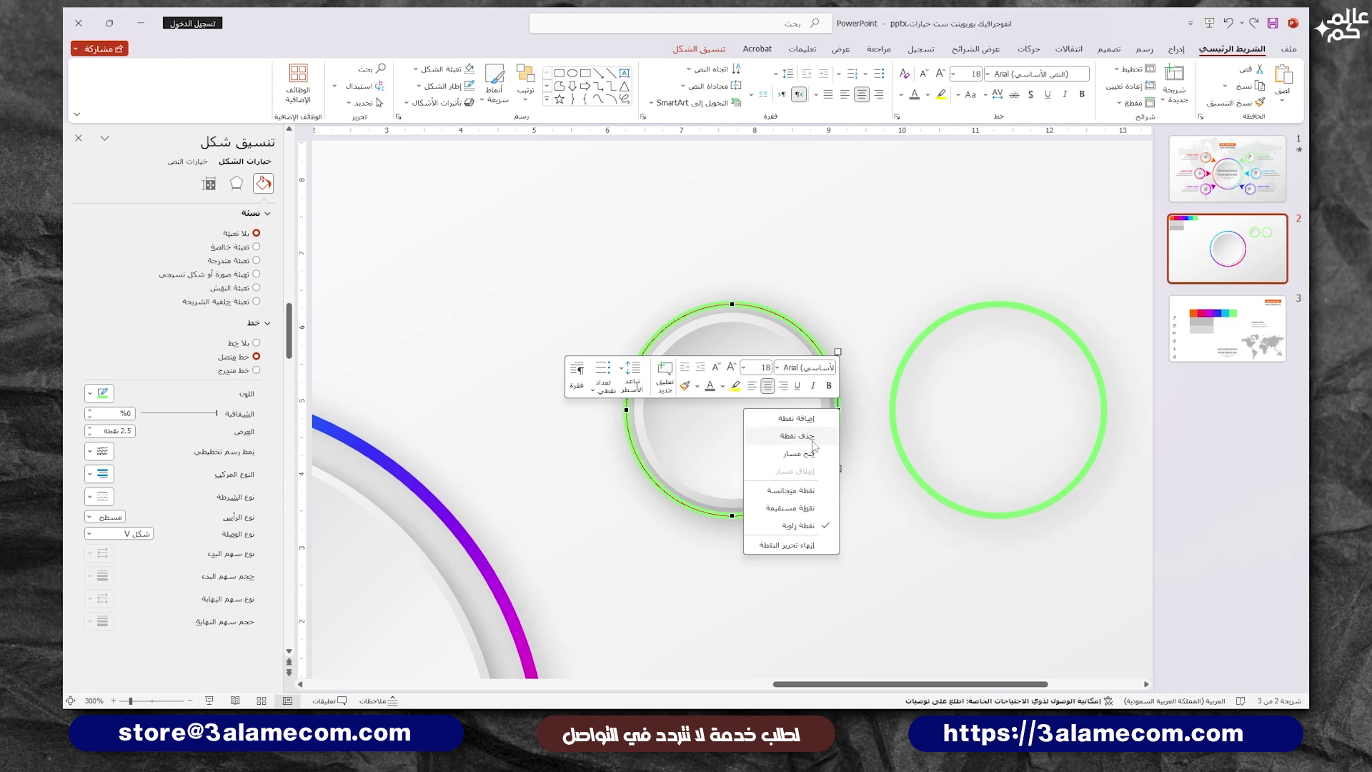
click(799, 456)
right_click(854, 426)
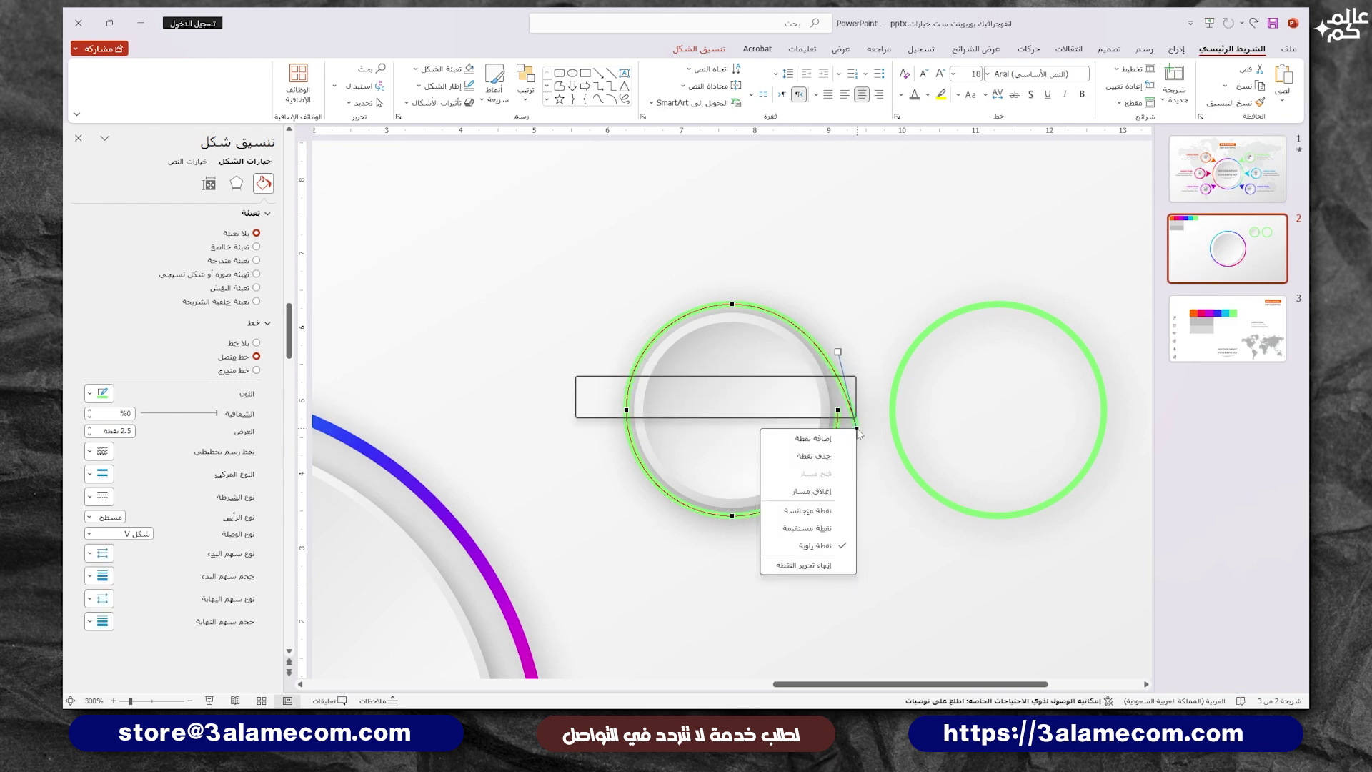
click(832, 455)
right_click(838, 413)
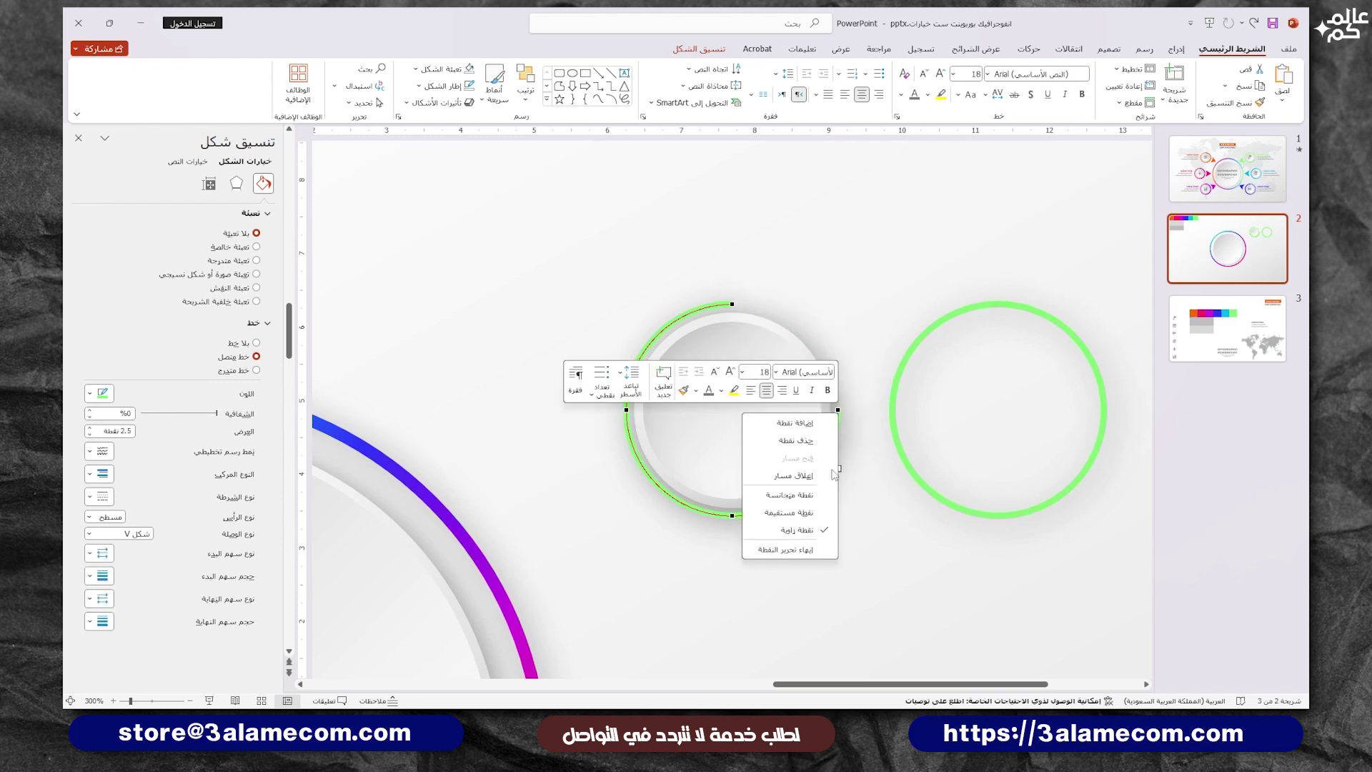
click(806, 447)
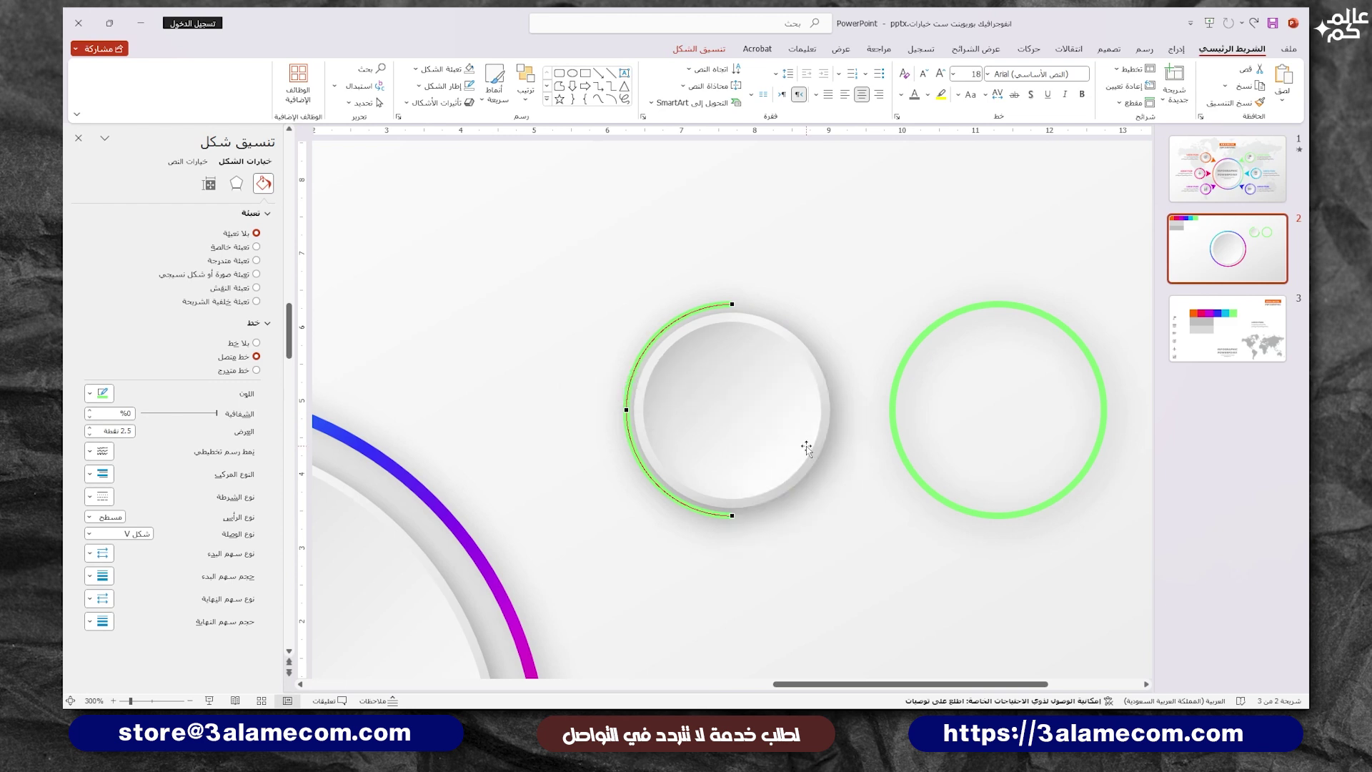
click(843, 540)
click(894, 400)
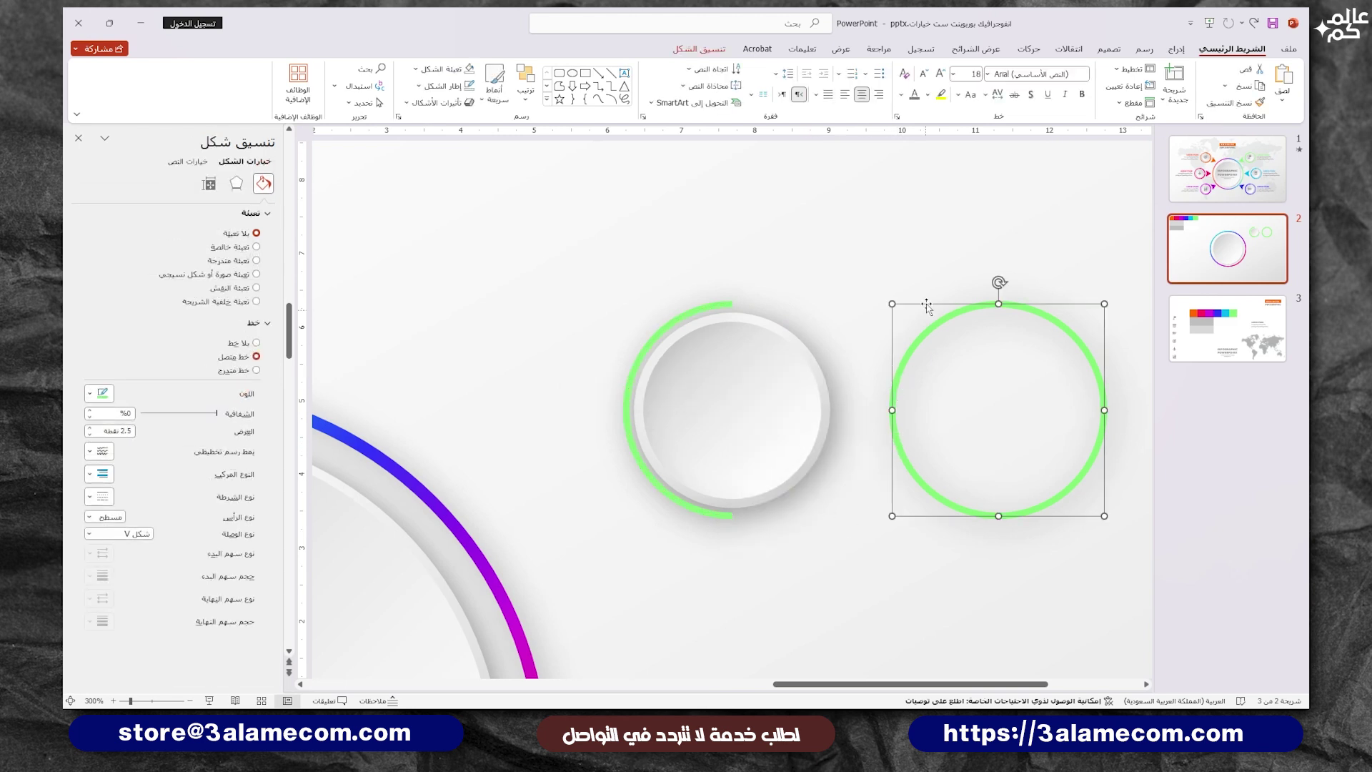
Make the spare green ring dashed, lay it over the small circle, and send it to the back.
click(700, 49)
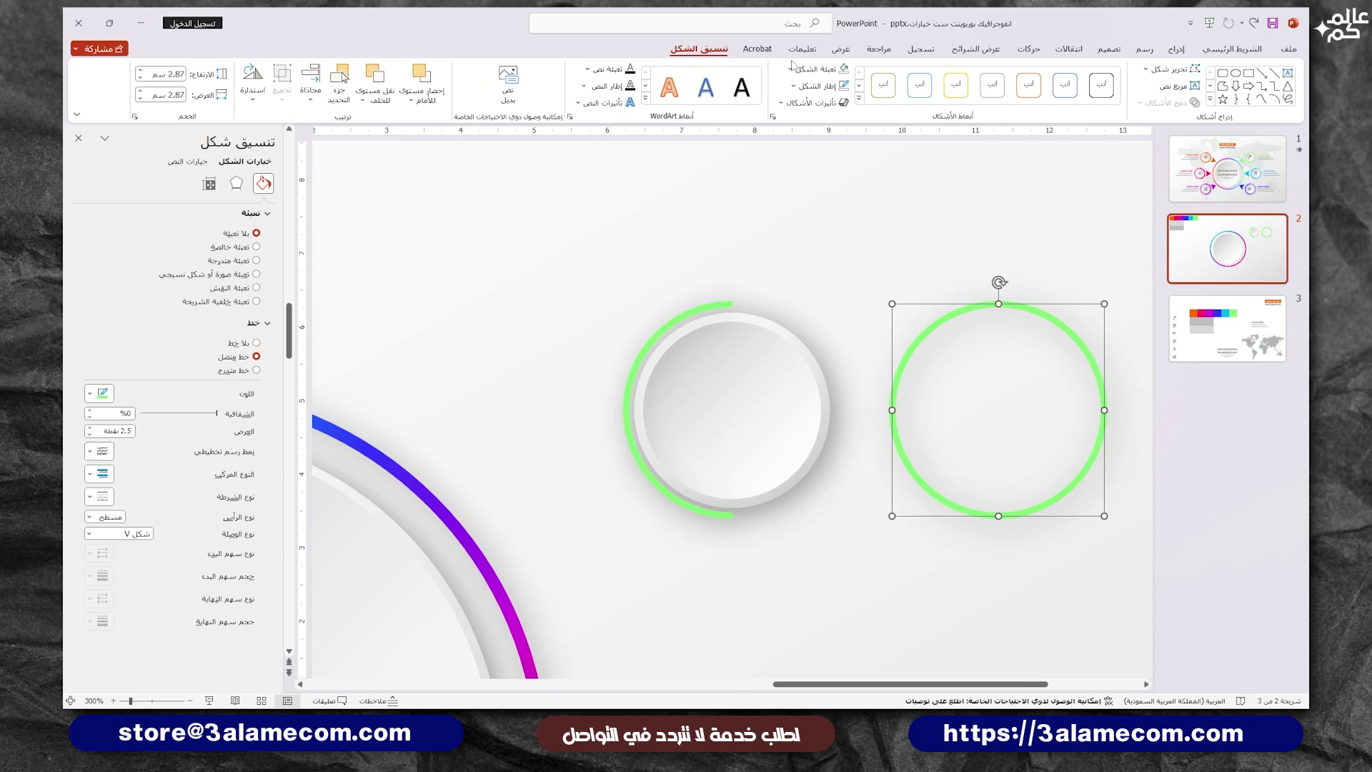
click(801, 86)
mouse_move(809, 353)
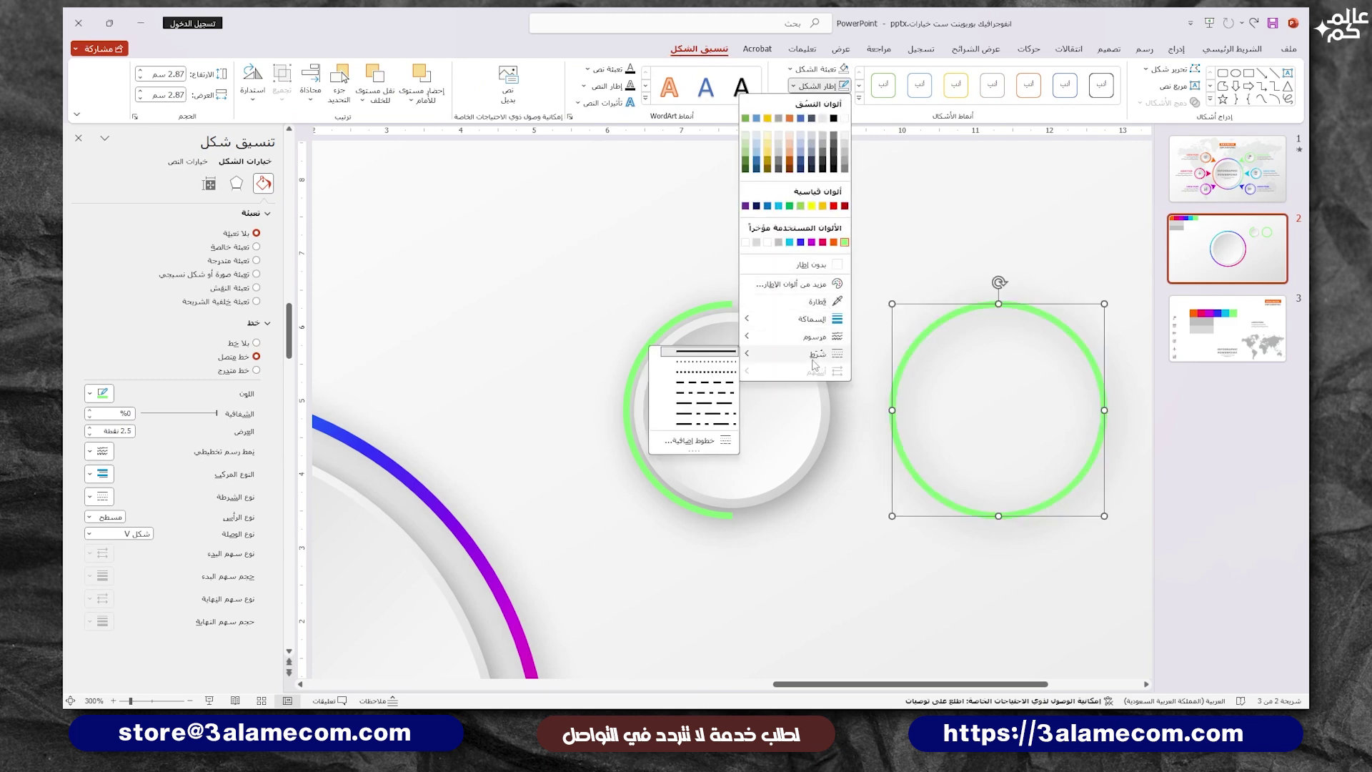
click(687, 376)
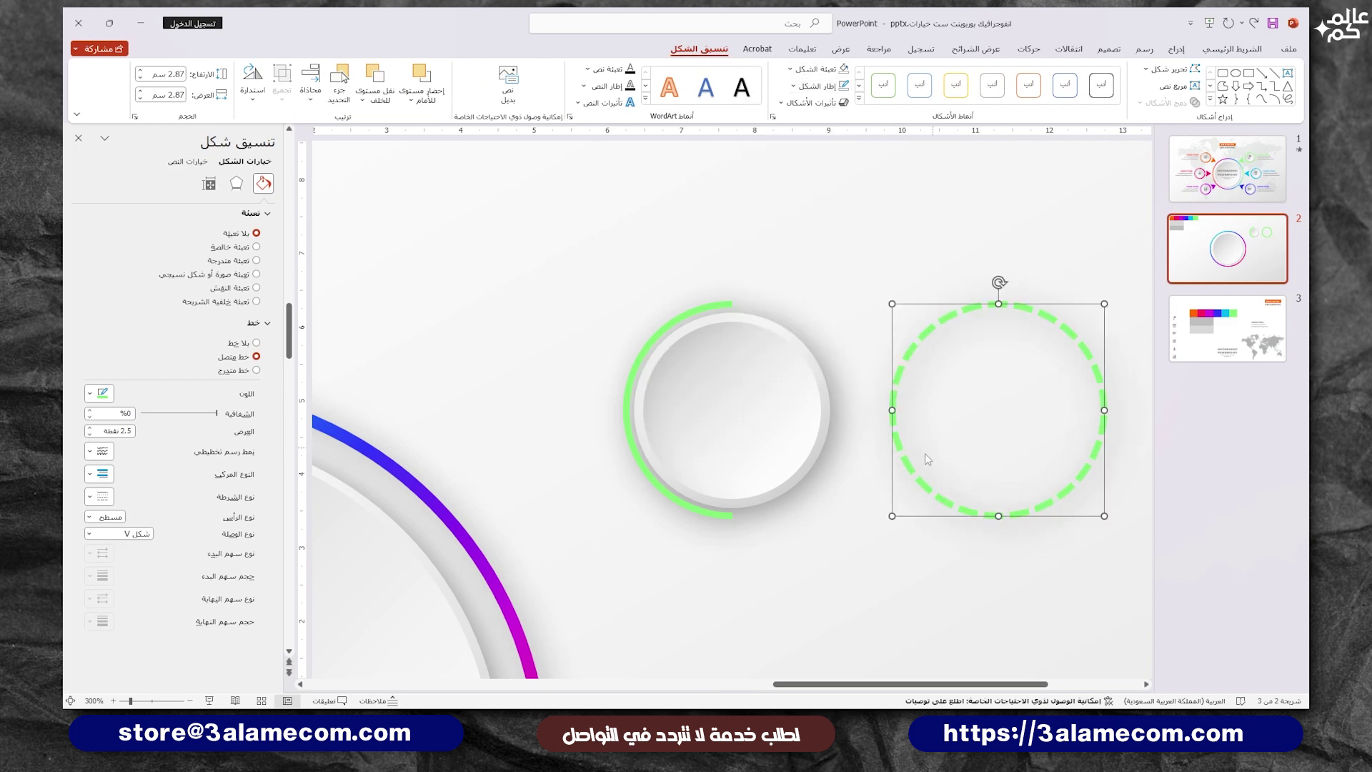
drag(911, 462, 648, 436)
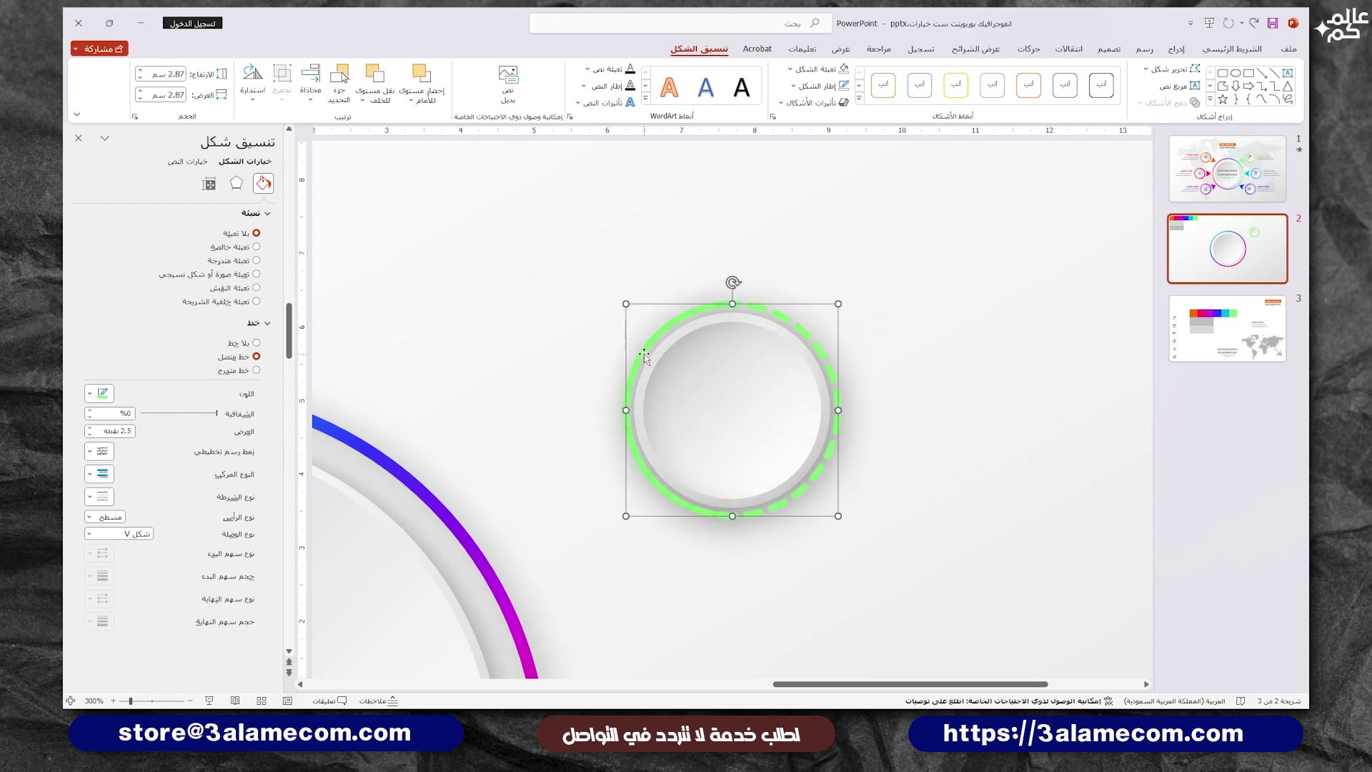
right_click(644, 355)
click(604, 527)
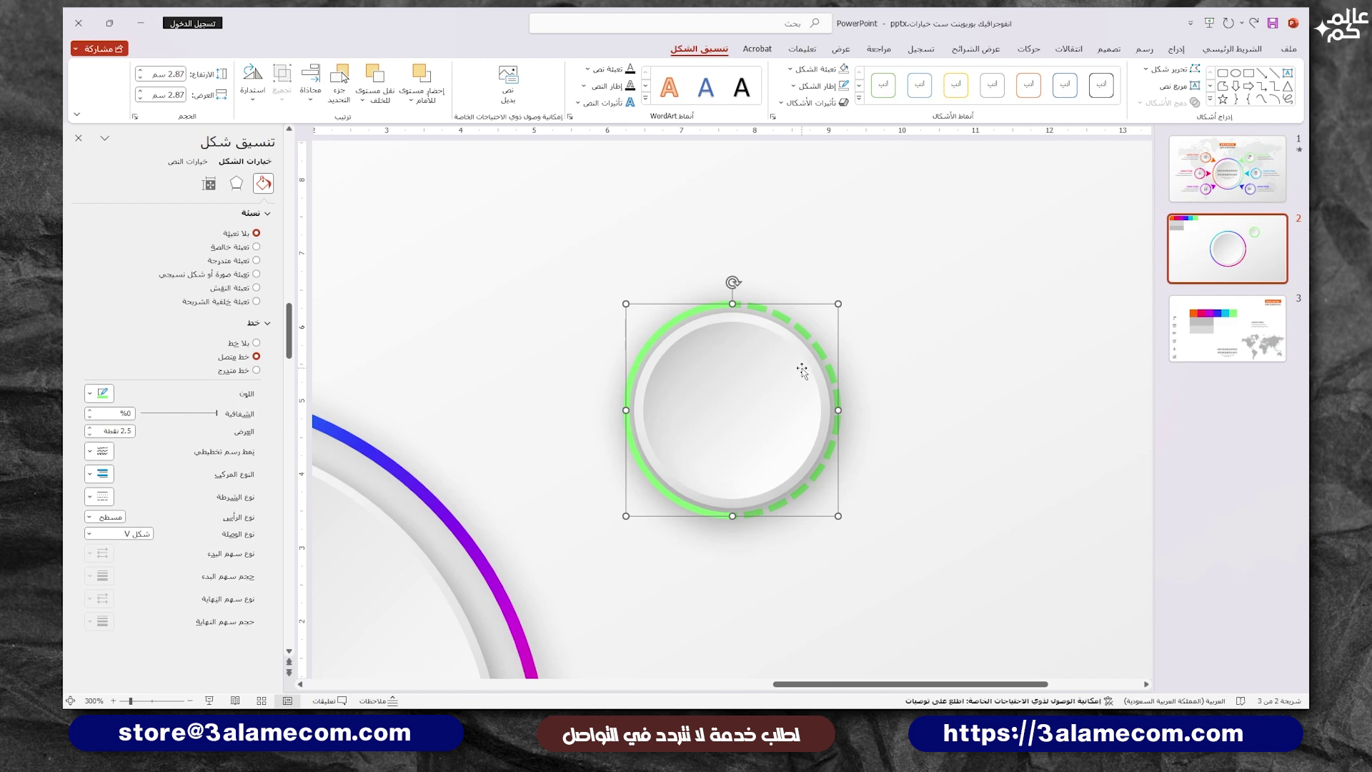
Give the dashed ring and the solid green arc a preset shadow.
shift+click(701, 311)
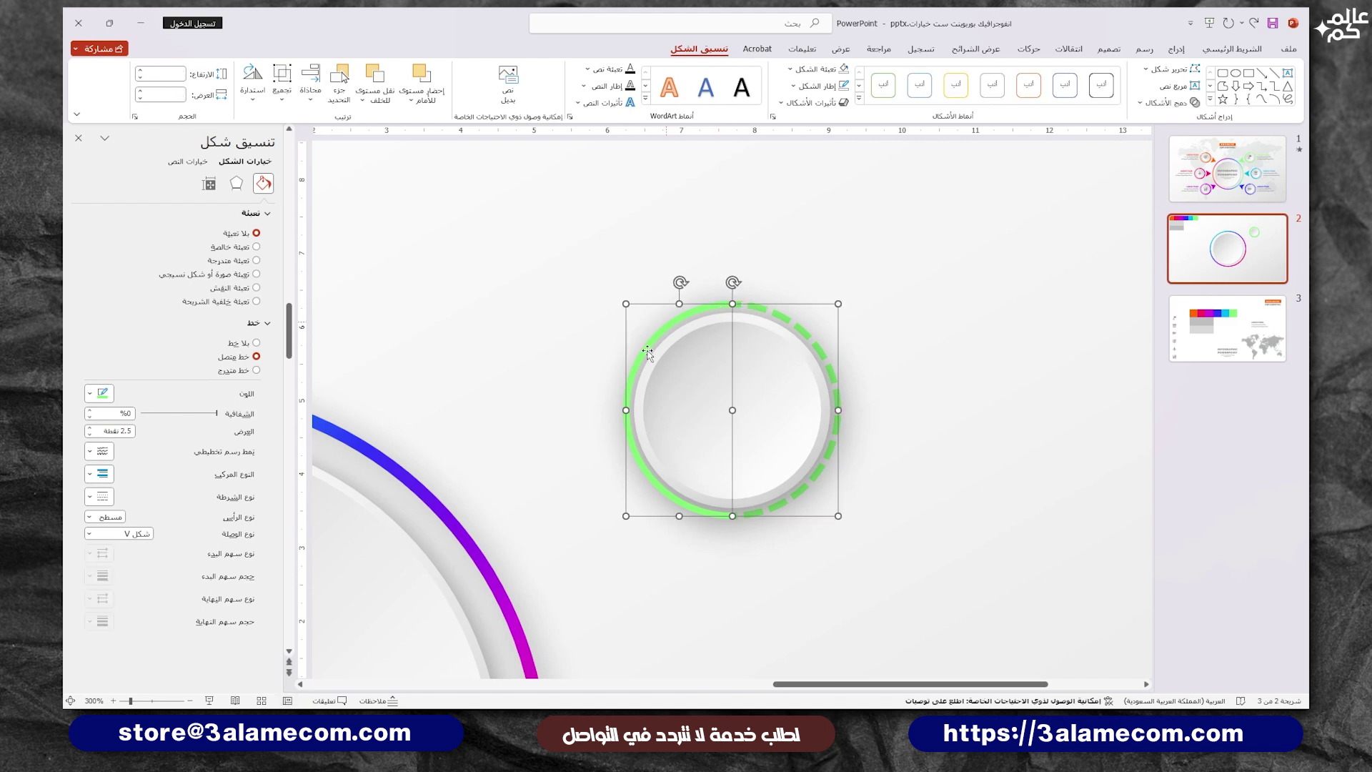
click(235, 183)
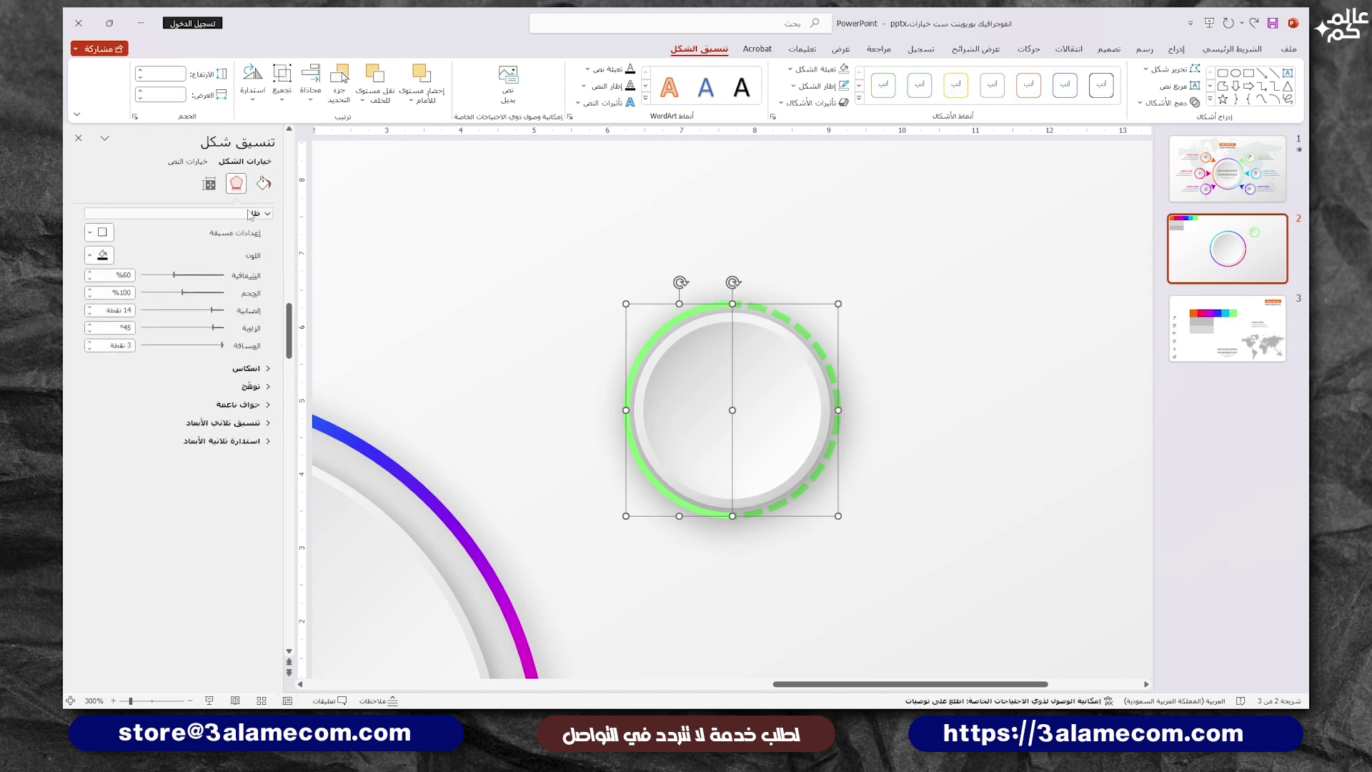
click(103, 232)
click(157, 279)
click(79, 138)
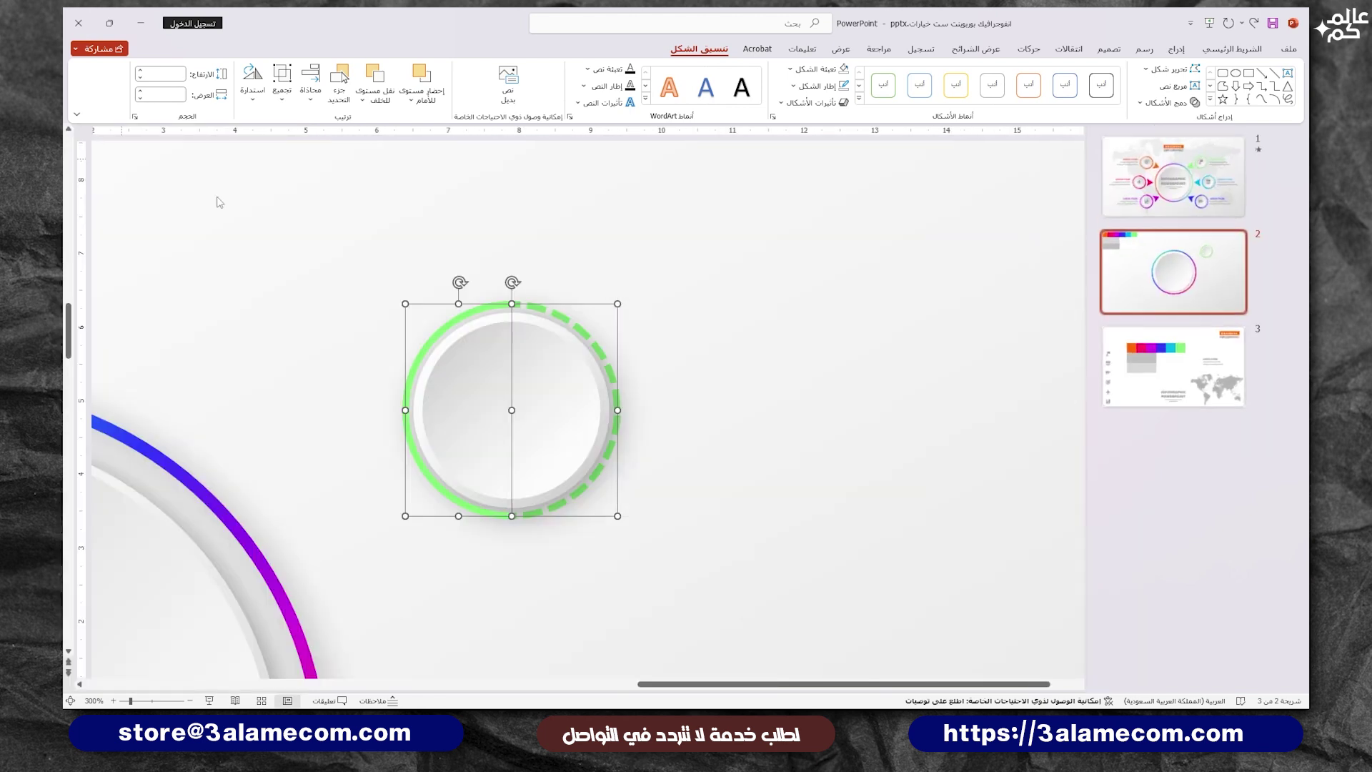
click(622, 292)
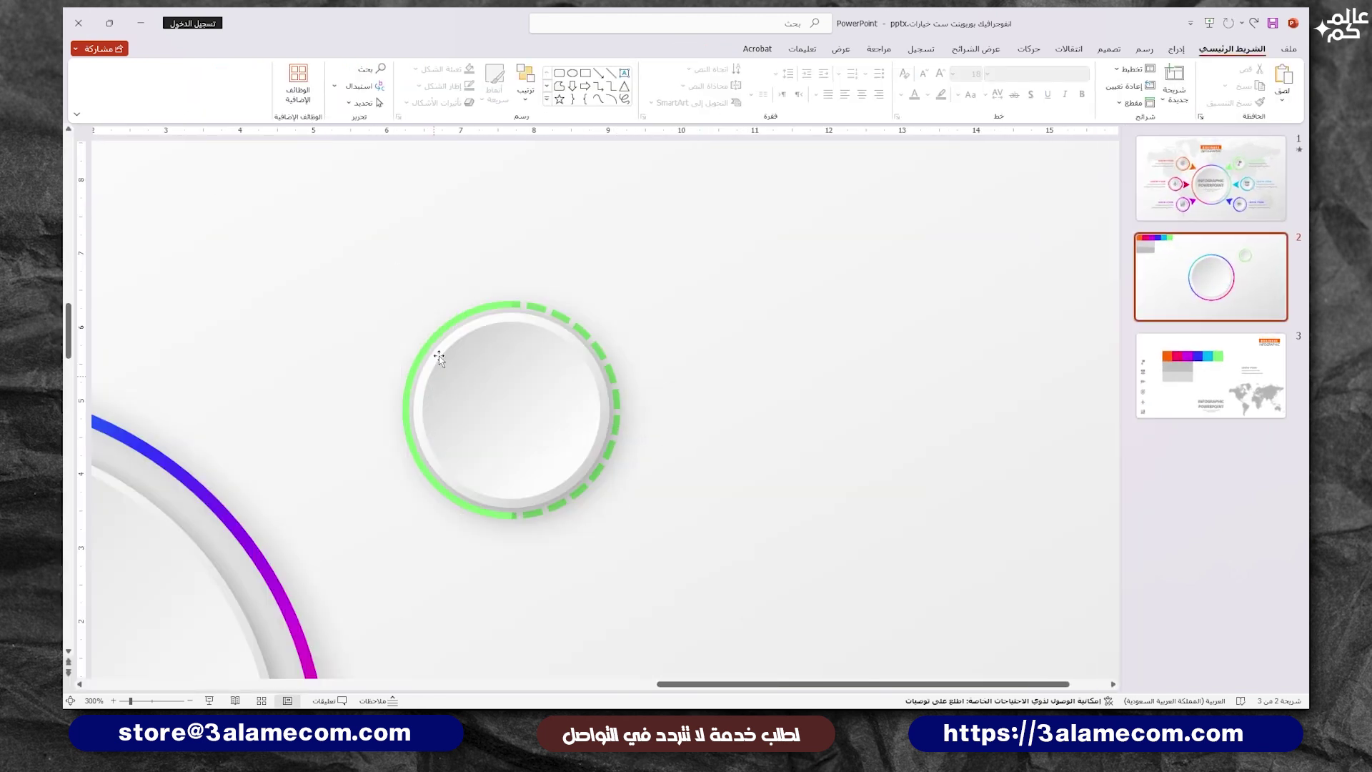
Send the small white circle to the back, keeping it inside its green ring.
click(455, 319)
right_click(533, 312)
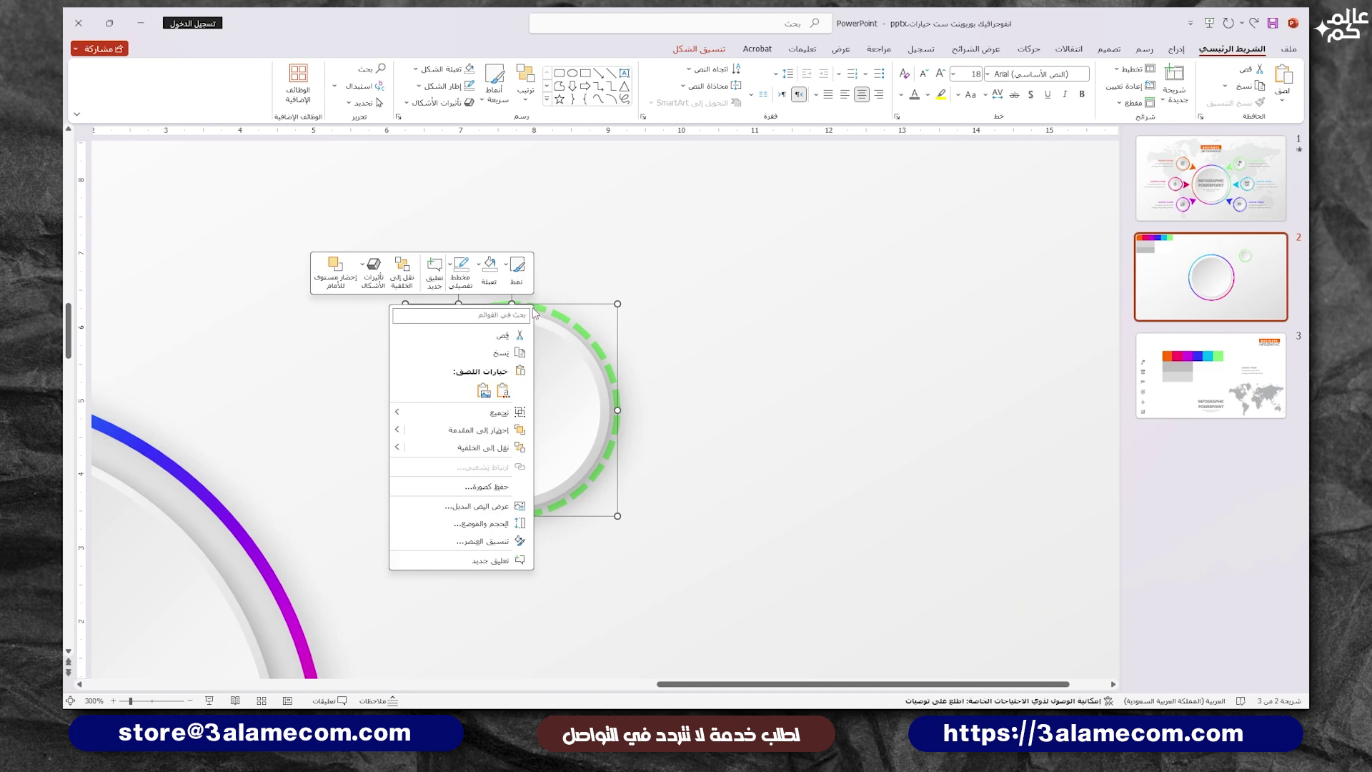
click(504, 448)
click(546, 296)
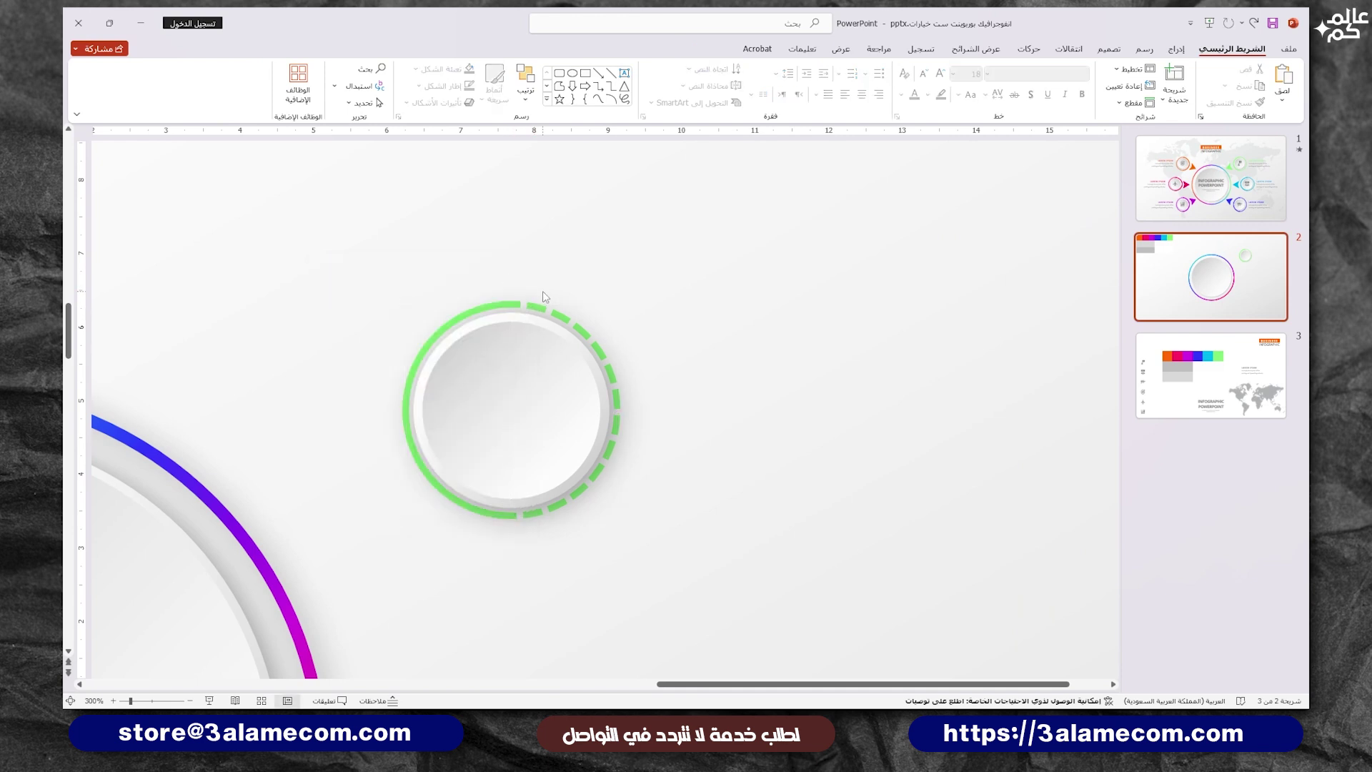
click(420, 407)
drag(536, 336, 452, 381)
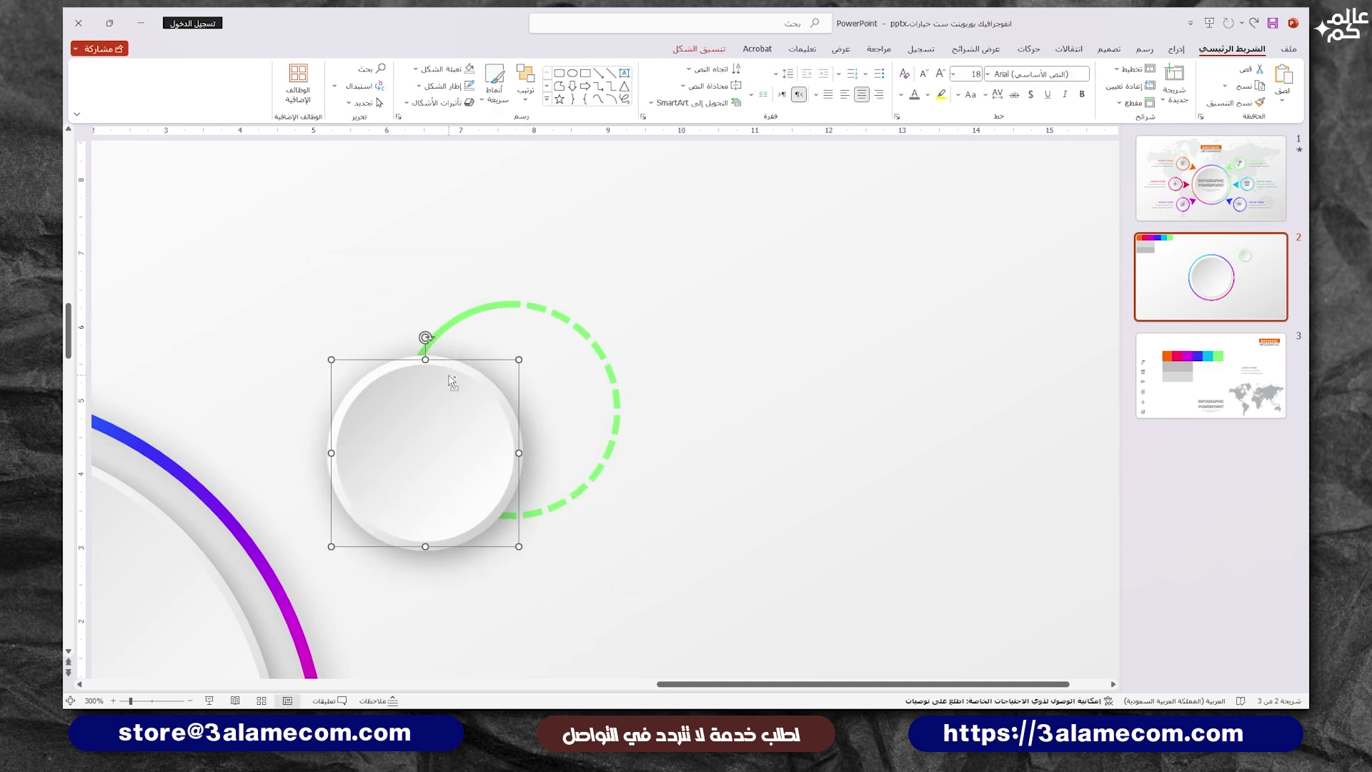
key(ctrl+z)
Copy the small green-ringed circle to a spot below it on the right side.
scroll(466, 567, down, 5)
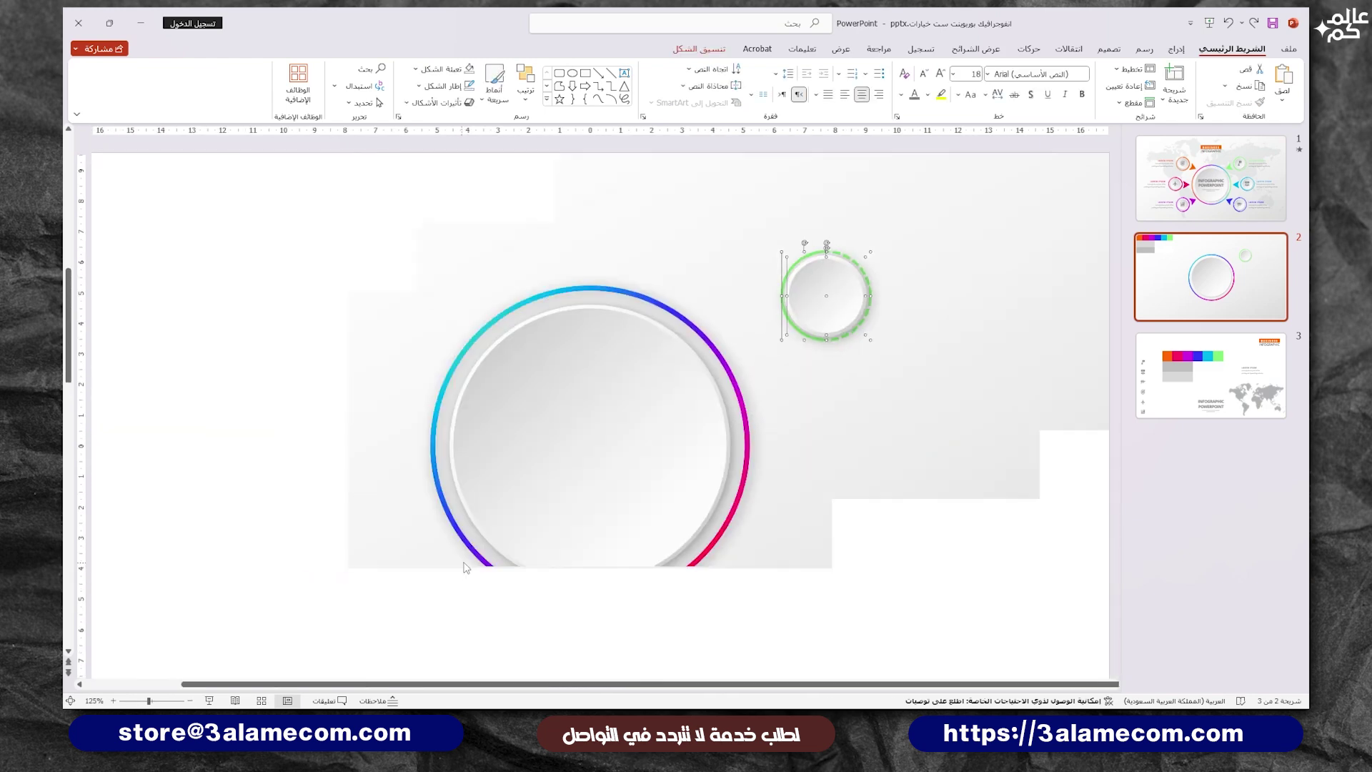
right_click(829, 285)
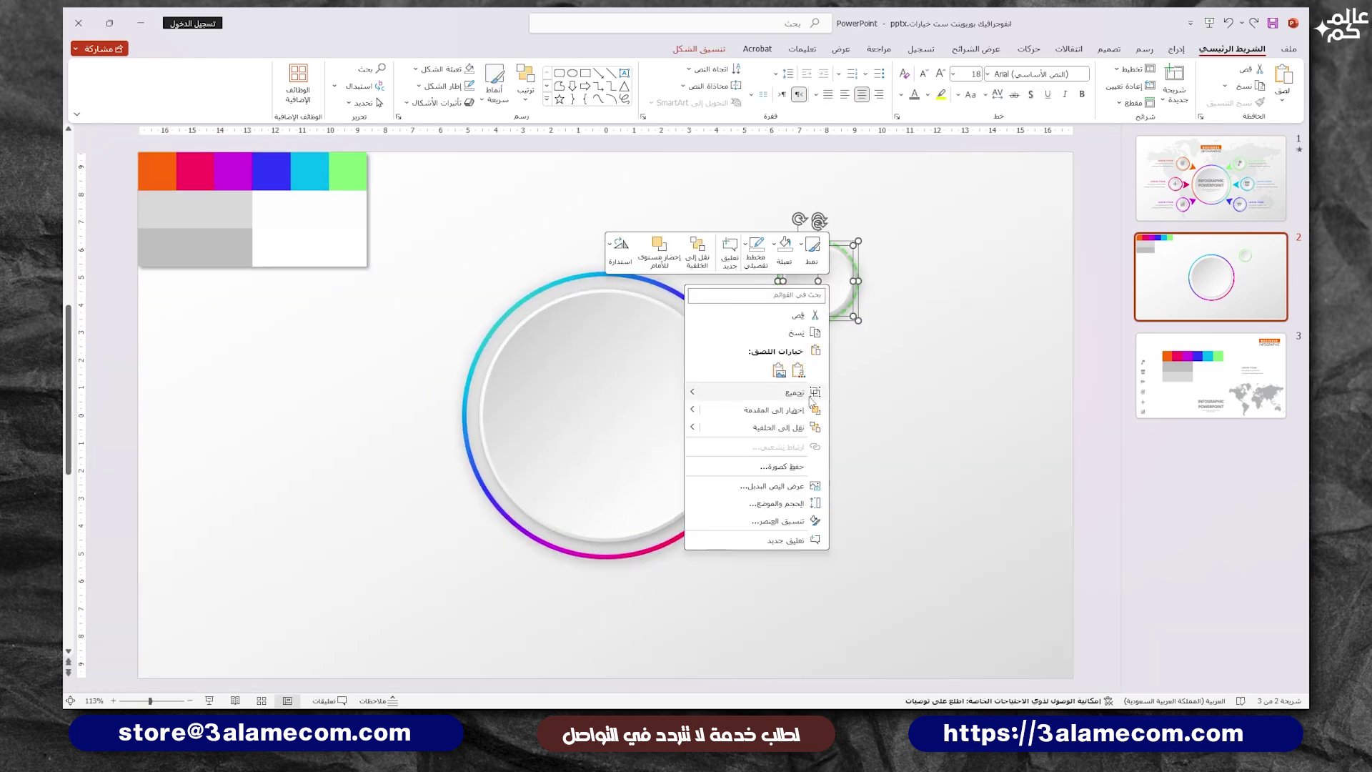
key(Escape)
mouse_move(805, 302)
mouse_down()
mouse_move(806, 556)
mouse_move(893, 393)
mouse_move(877, 391)
mouse_up()
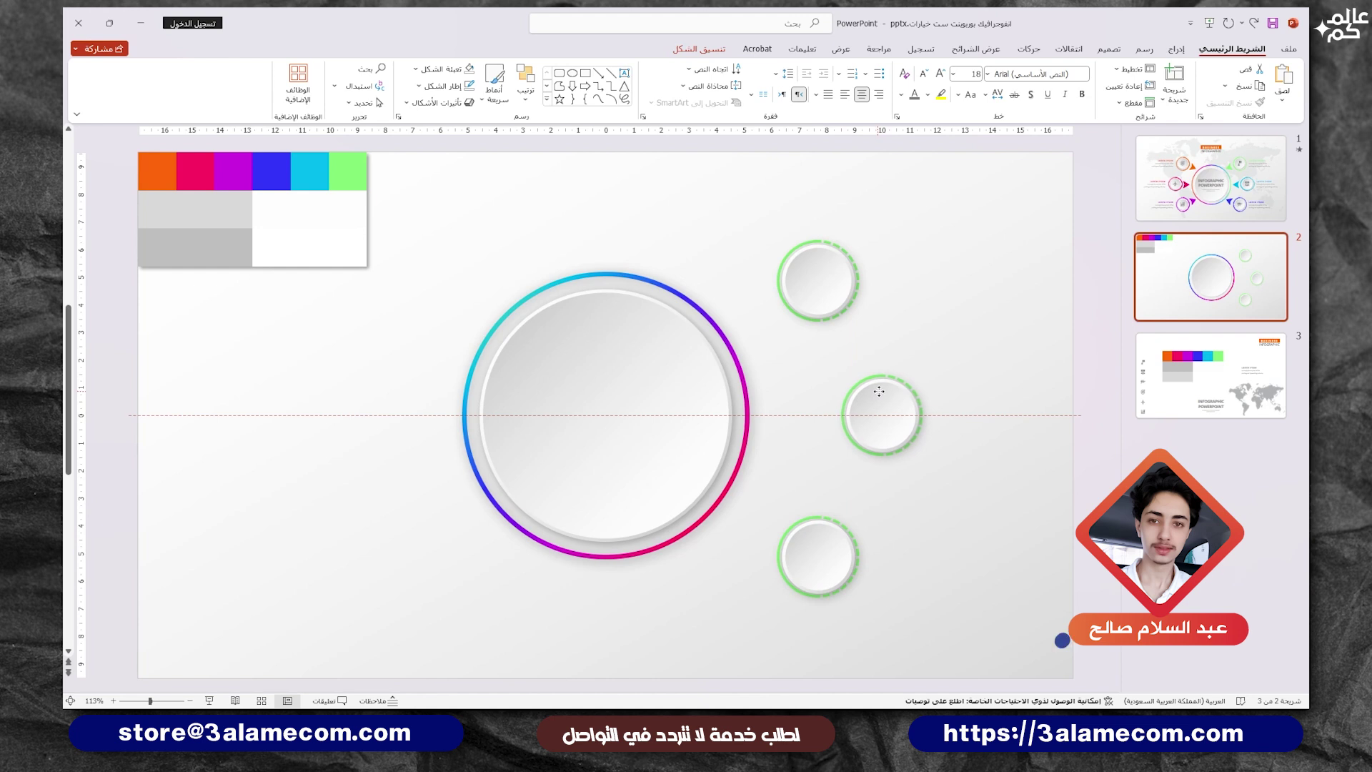
Align the three right-hand small circles evenly.
click(818, 551)
shift+click(884, 414)
shift+click(818, 281)
click(526, 80)
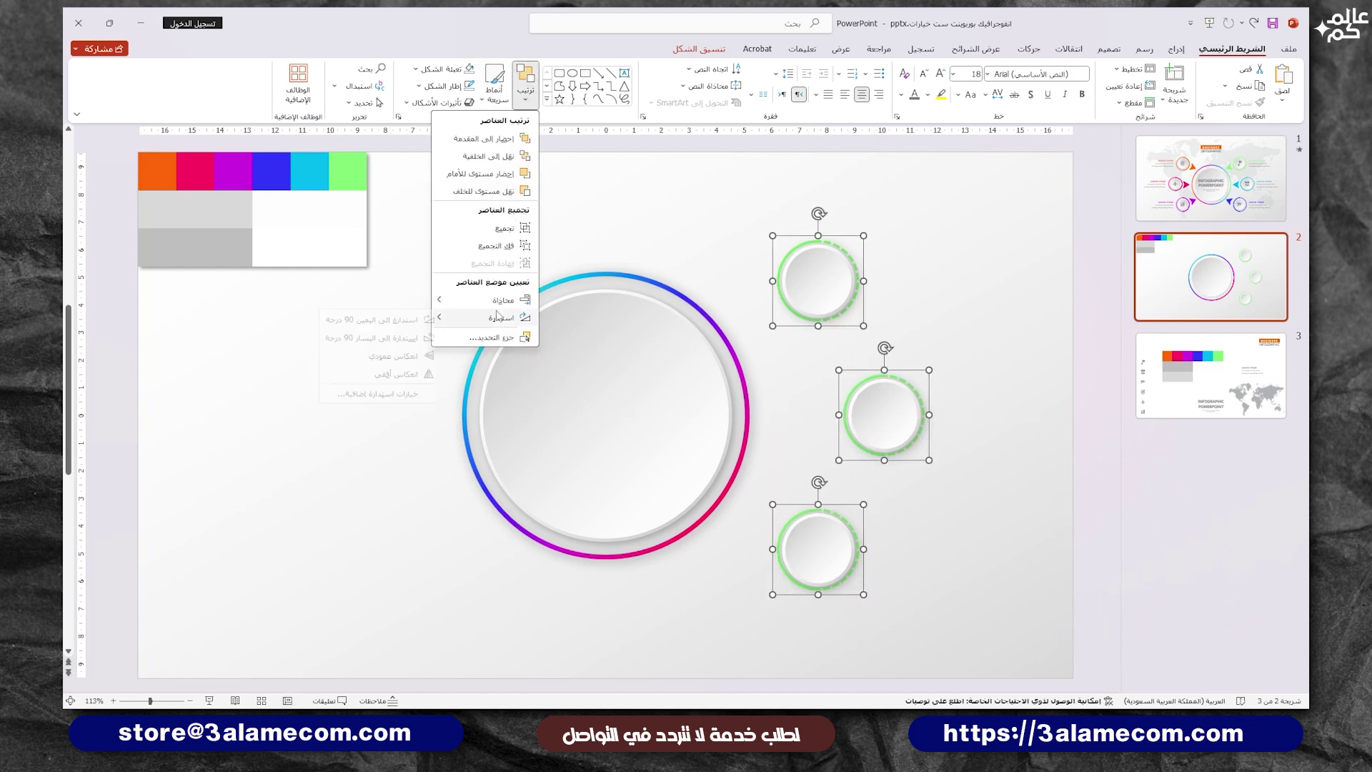
click(372, 427)
click(961, 382)
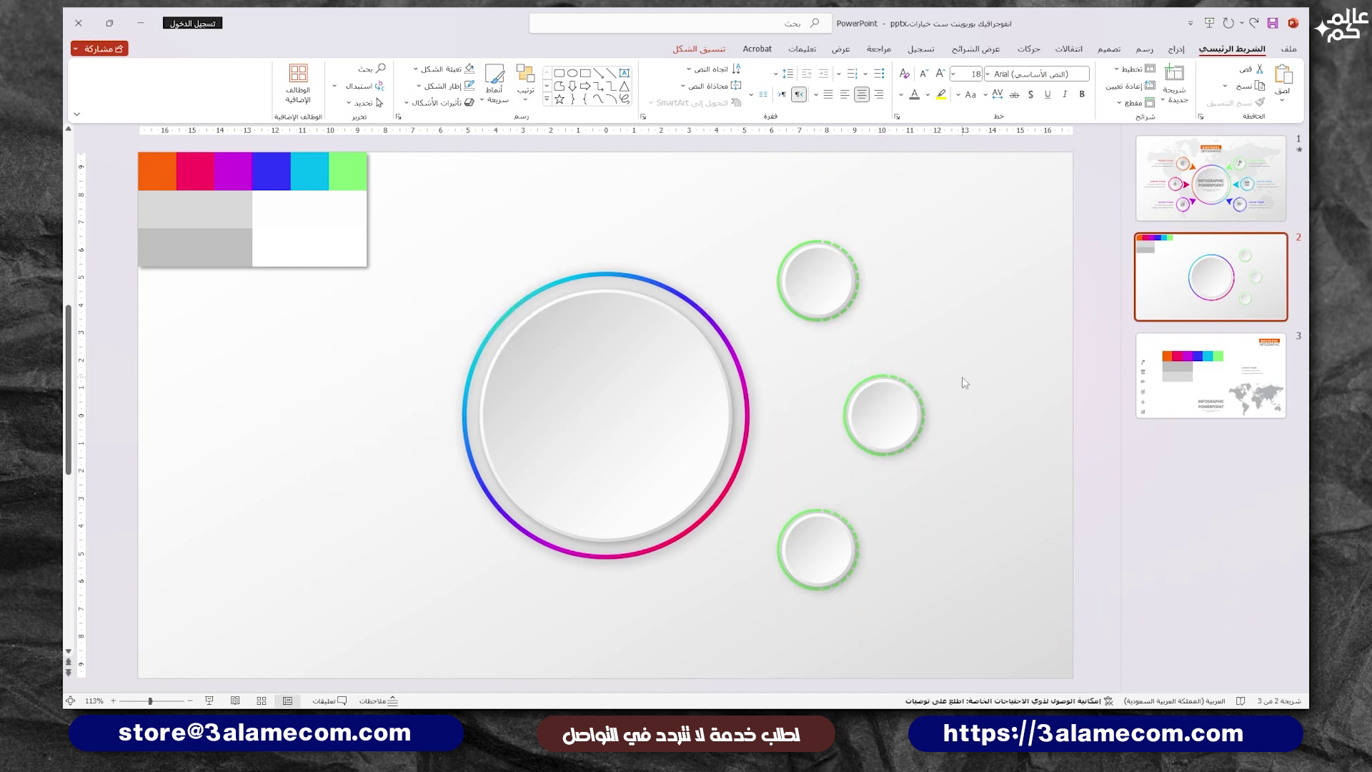
Copy the three circles to the left of the big ring and adjust them into symmetry.
drag(986, 191, 754, 641)
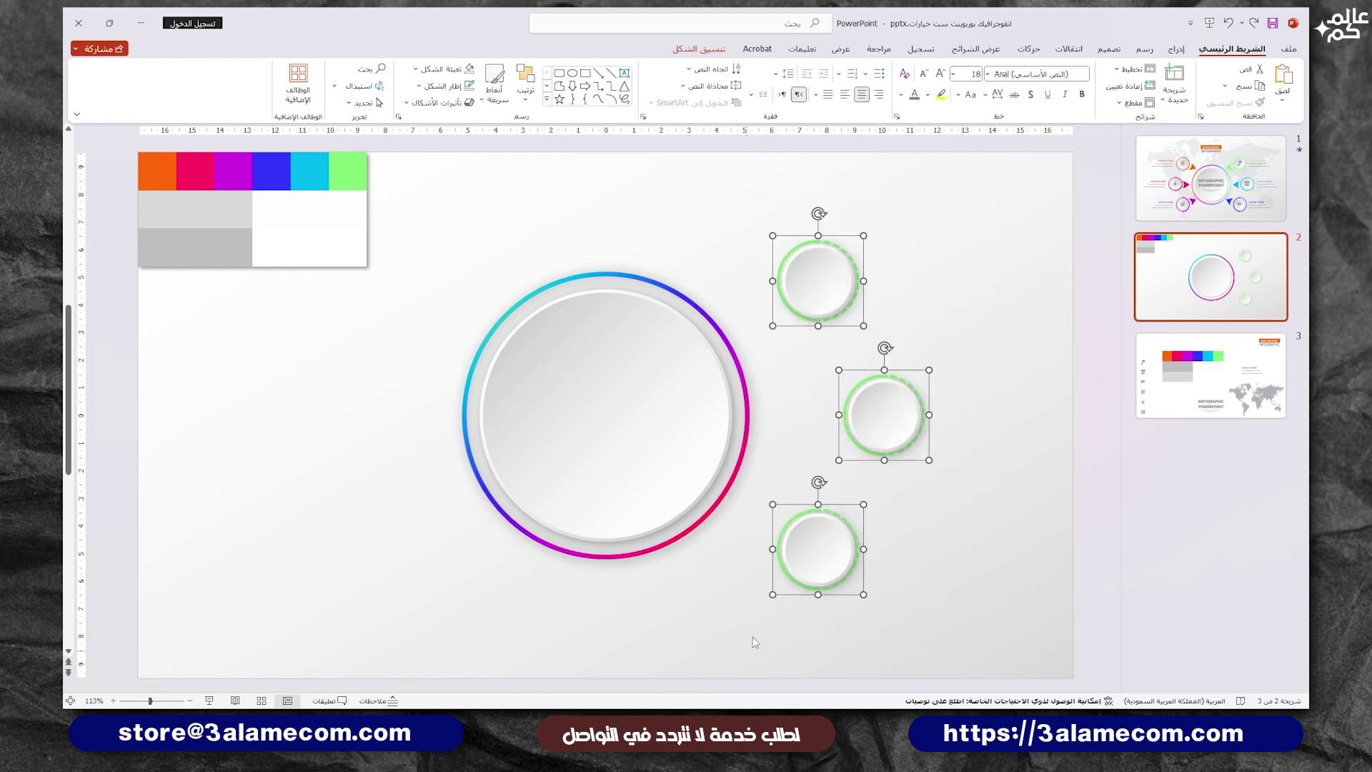
drag(873, 427, 328, 305)
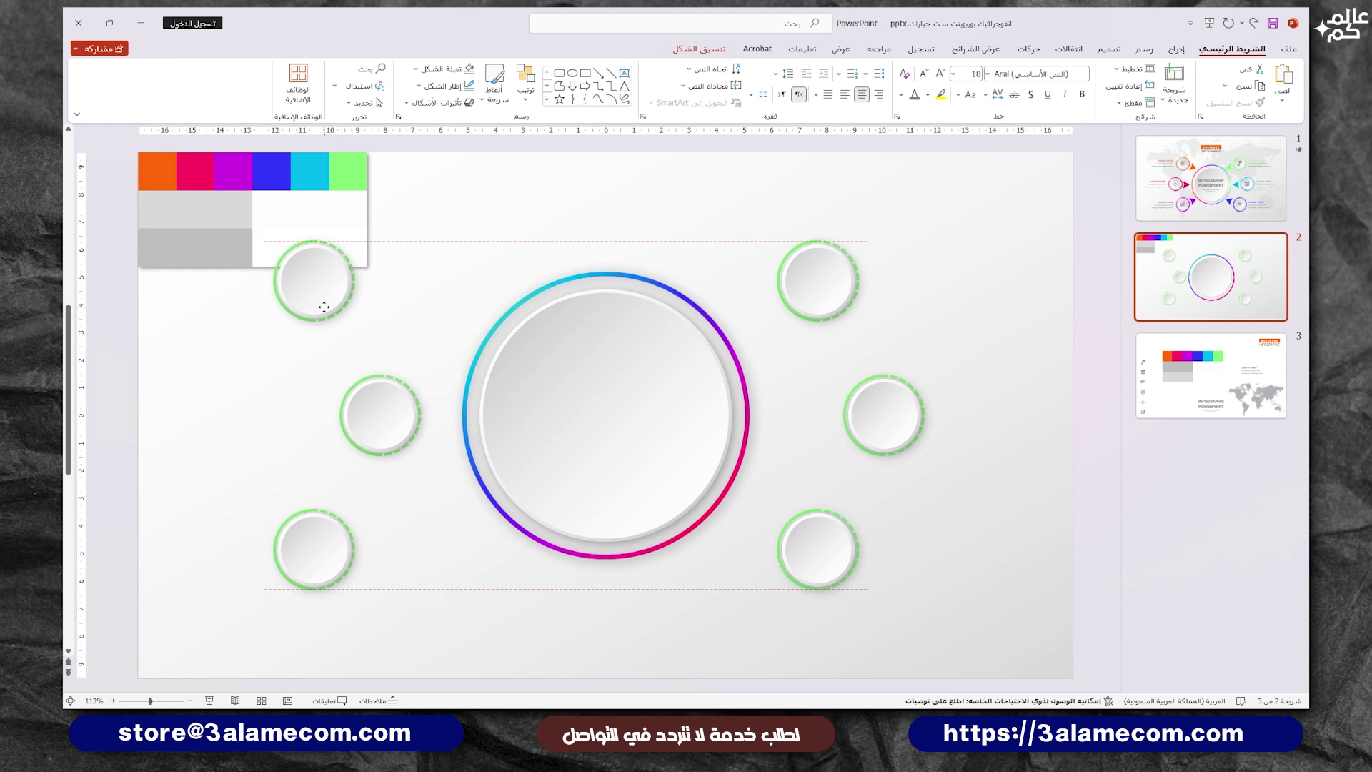
click(244, 335)
ctrl+scroll(243, 336, down, 4)
drag(457, 414, 357, 422)
drag(417, 339, 471, 331)
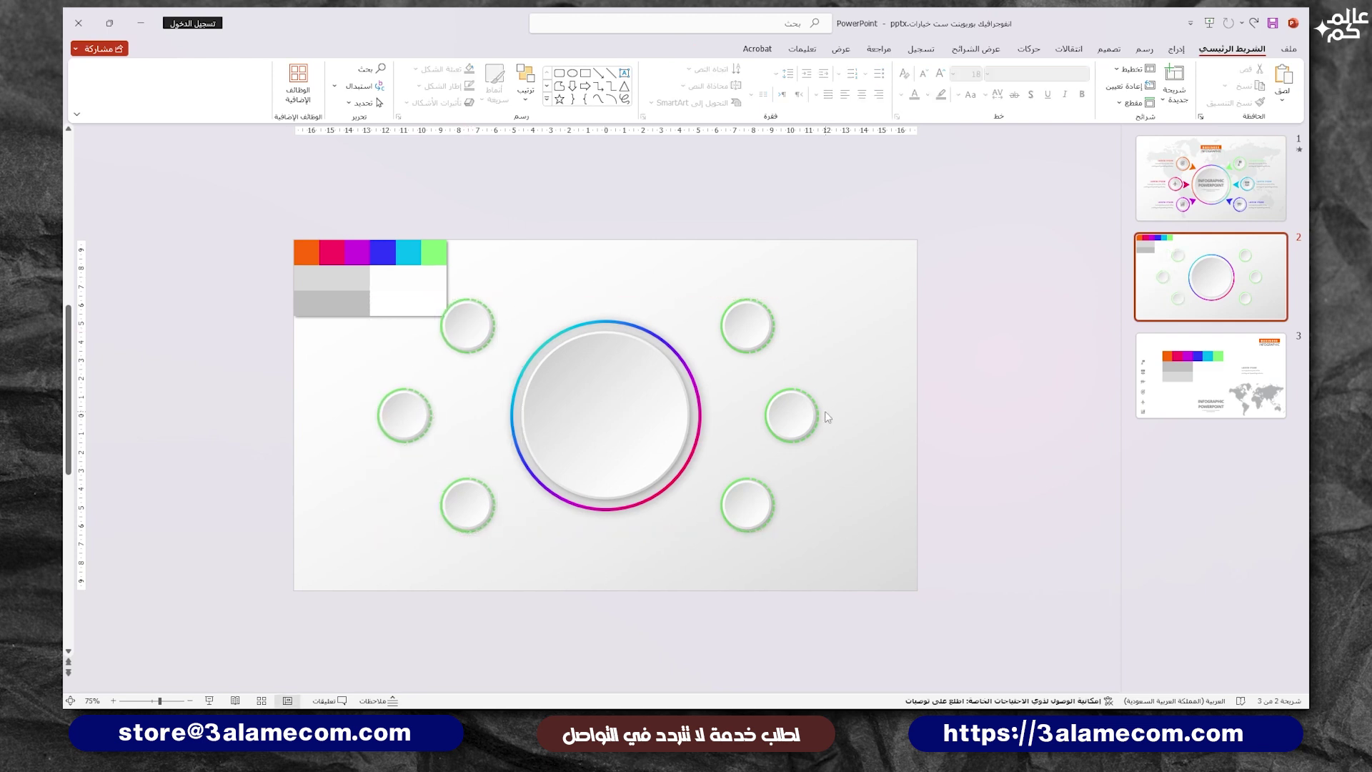
click(800, 404)
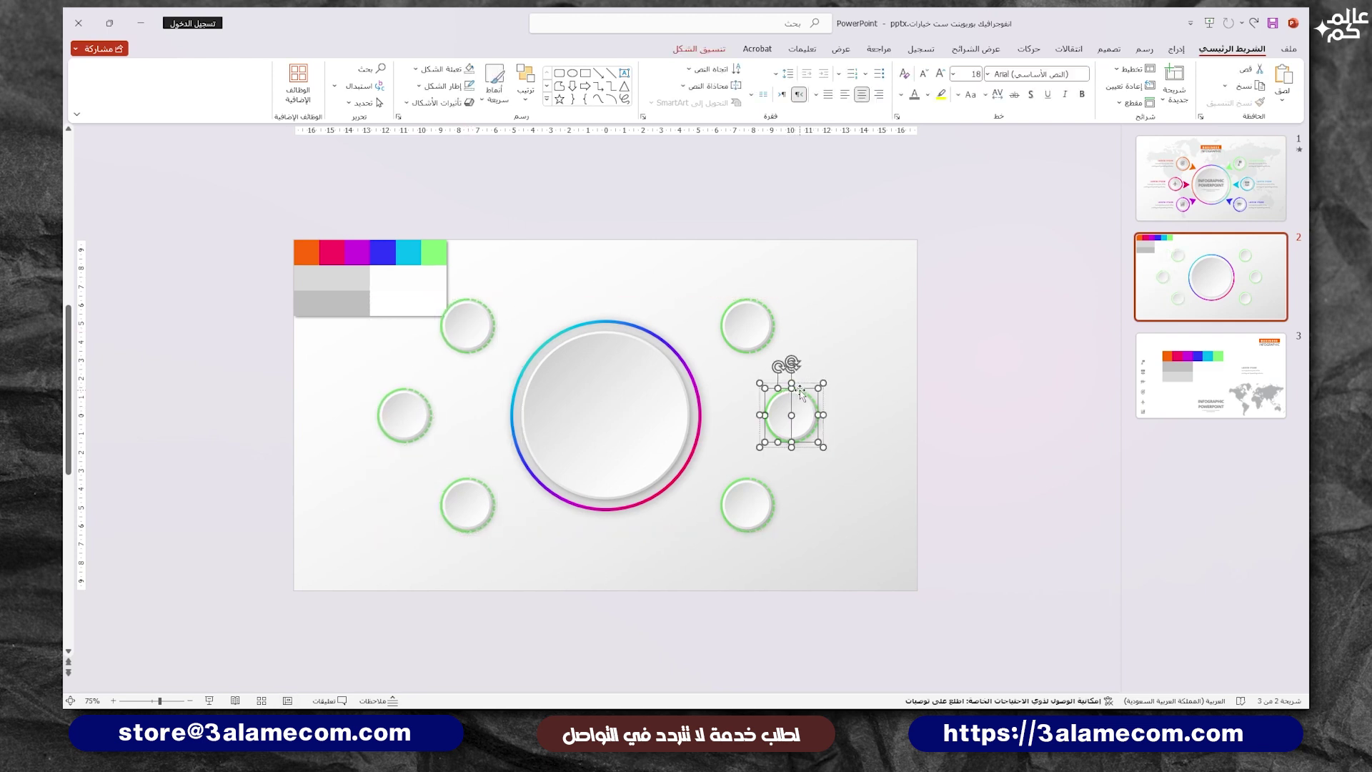
Eyedrop the cyan swatch onto the middle-right ring and the blue swatch onto the bottom-right ring.
click(701, 48)
click(821, 68)
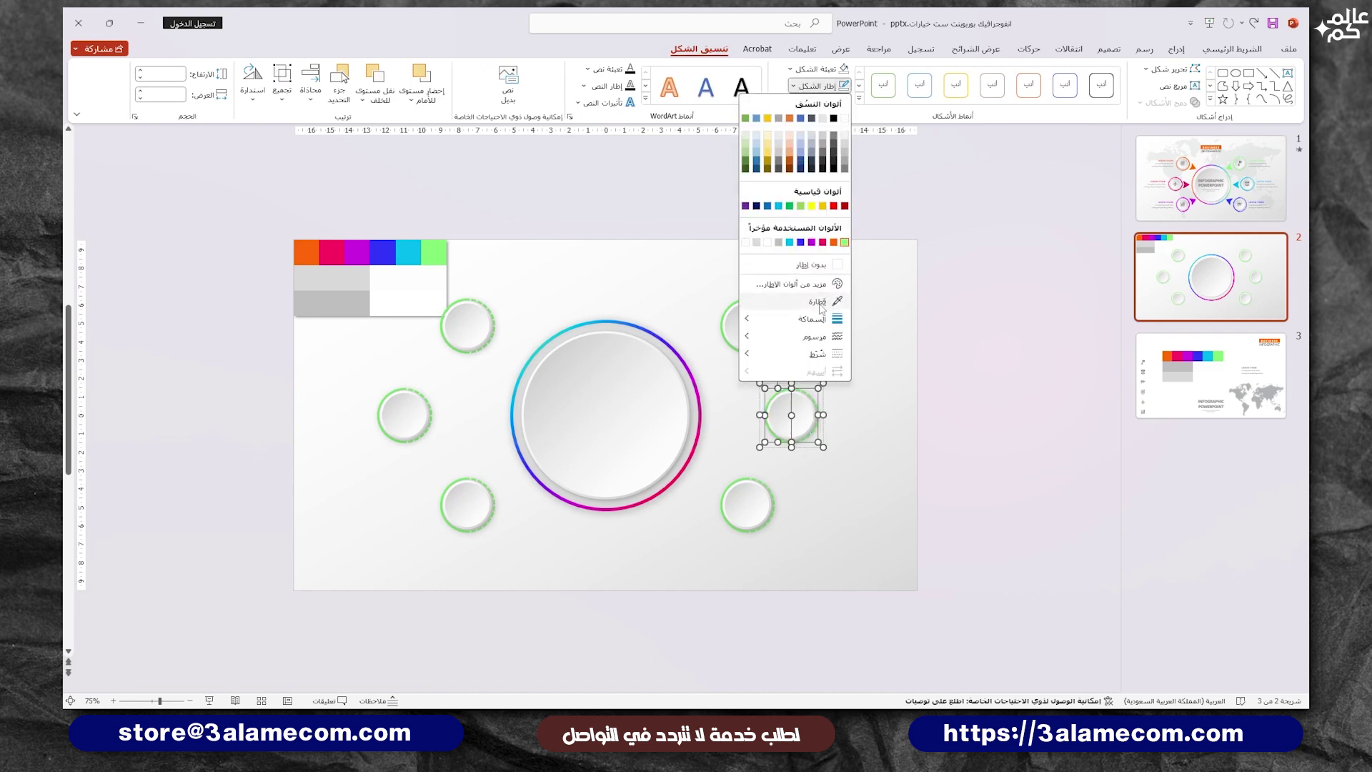
click(786, 318)
click(743, 480)
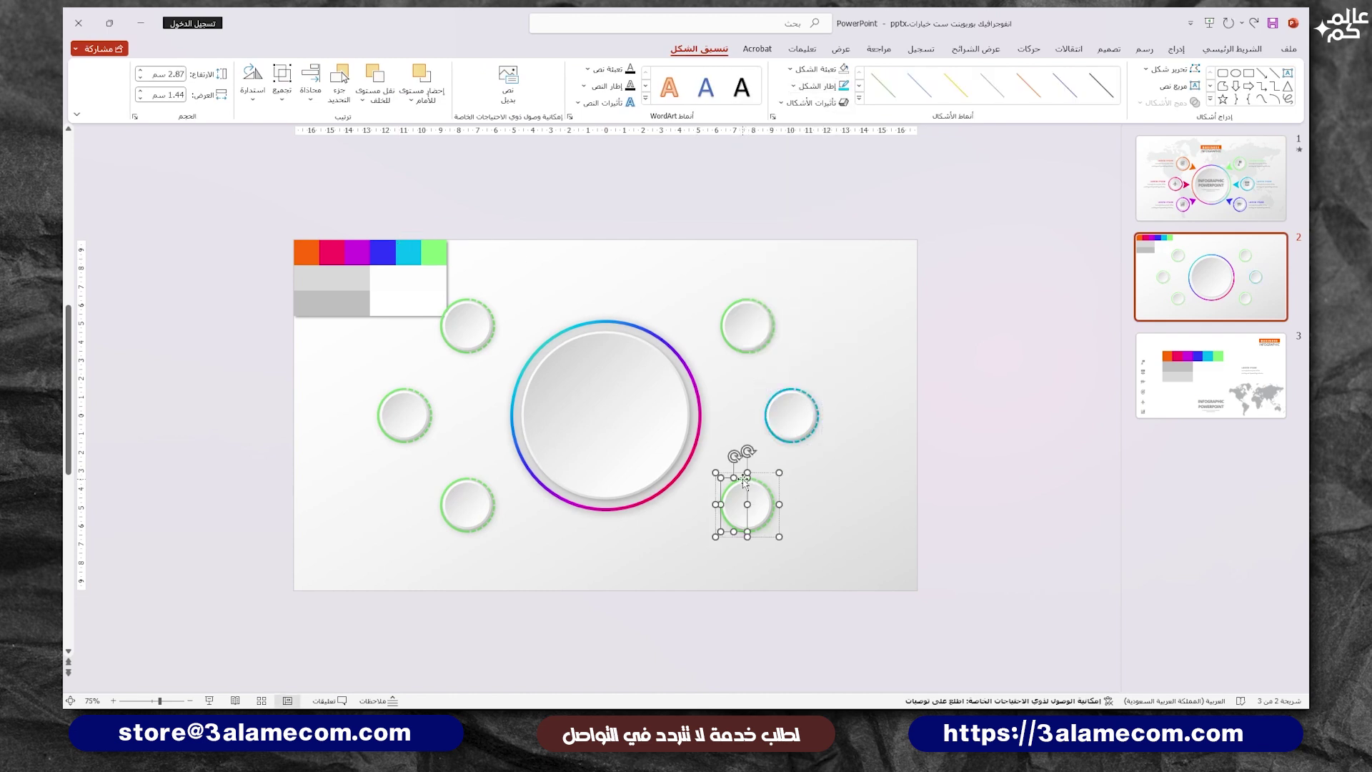
click(822, 68)
click(786, 318)
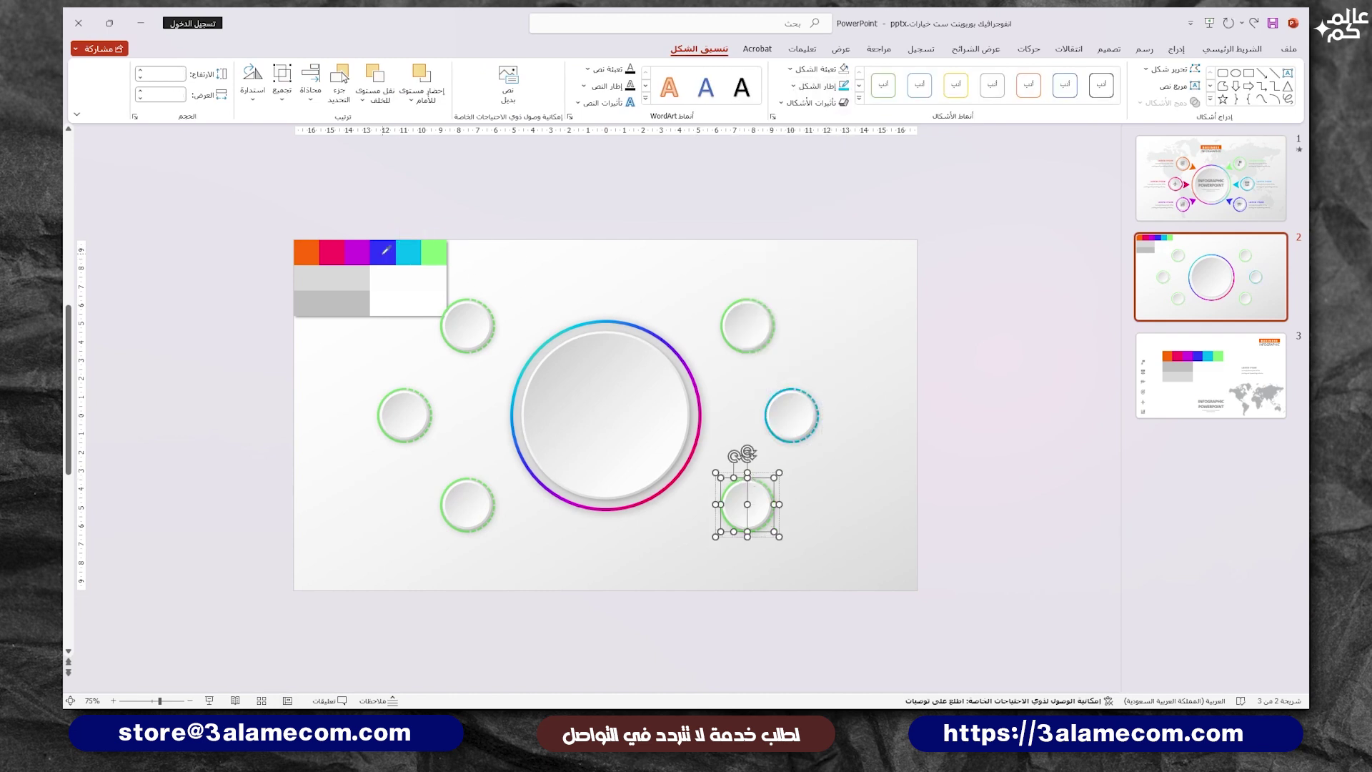
click(384, 250)
Give the bottom-left, middle-left and top-left rings the purple, crimson and orange swatch colours.
click(464, 480)
click(818, 86)
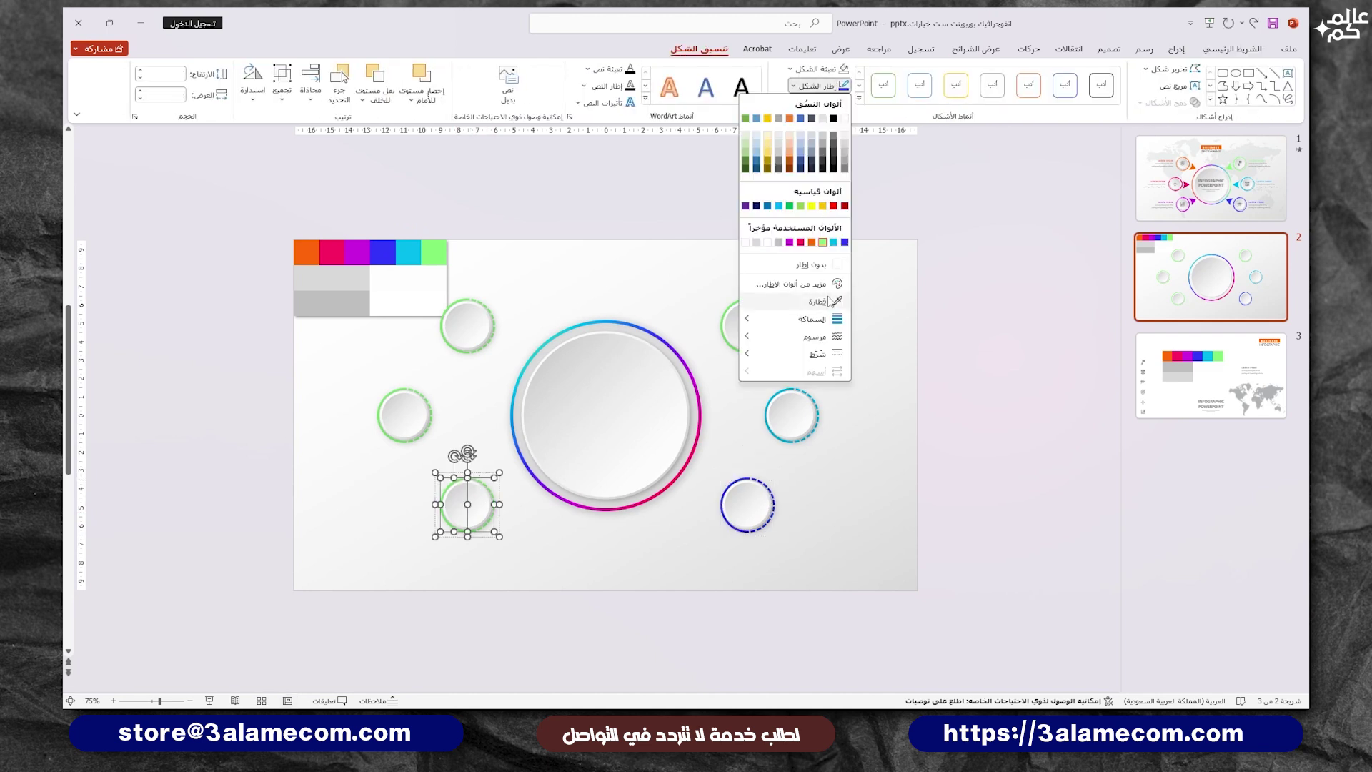
click(830, 301)
click(398, 388)
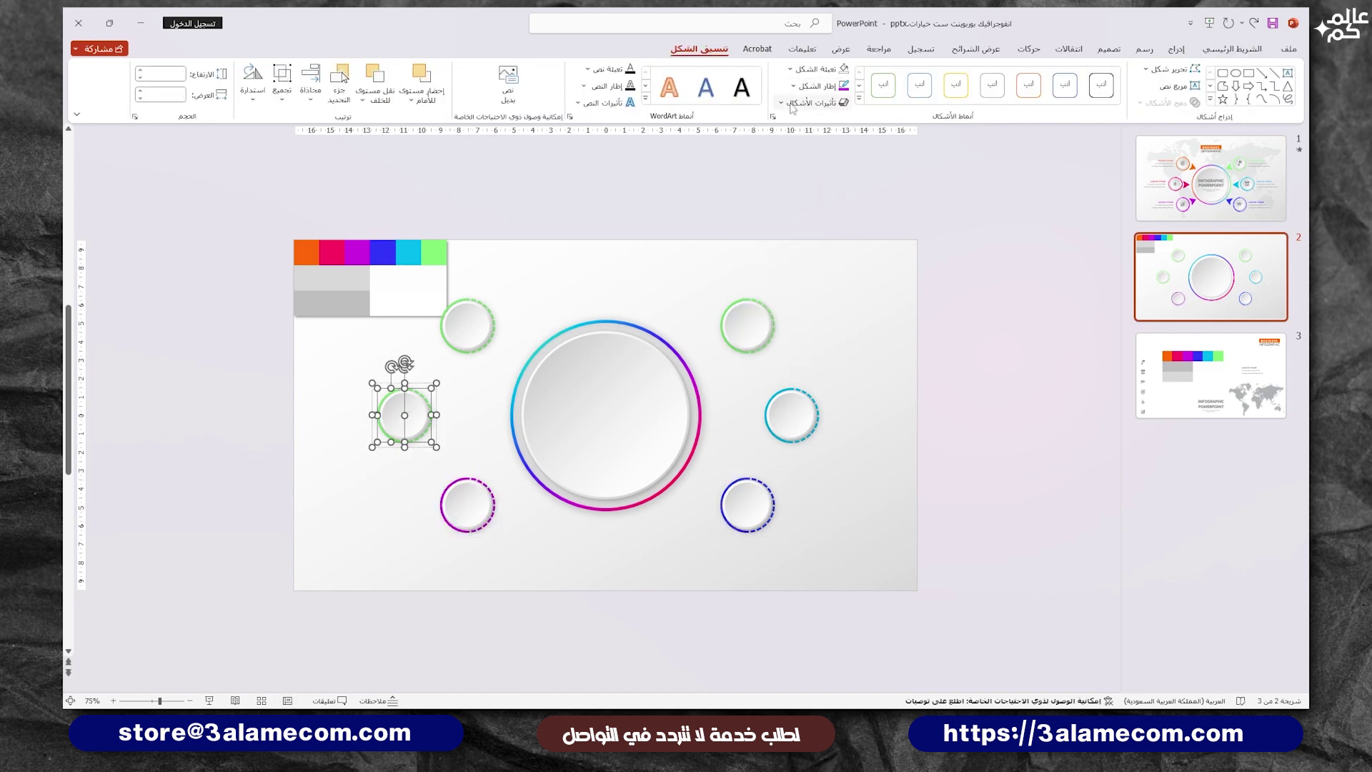
click(818, 86)
click(830, 301)
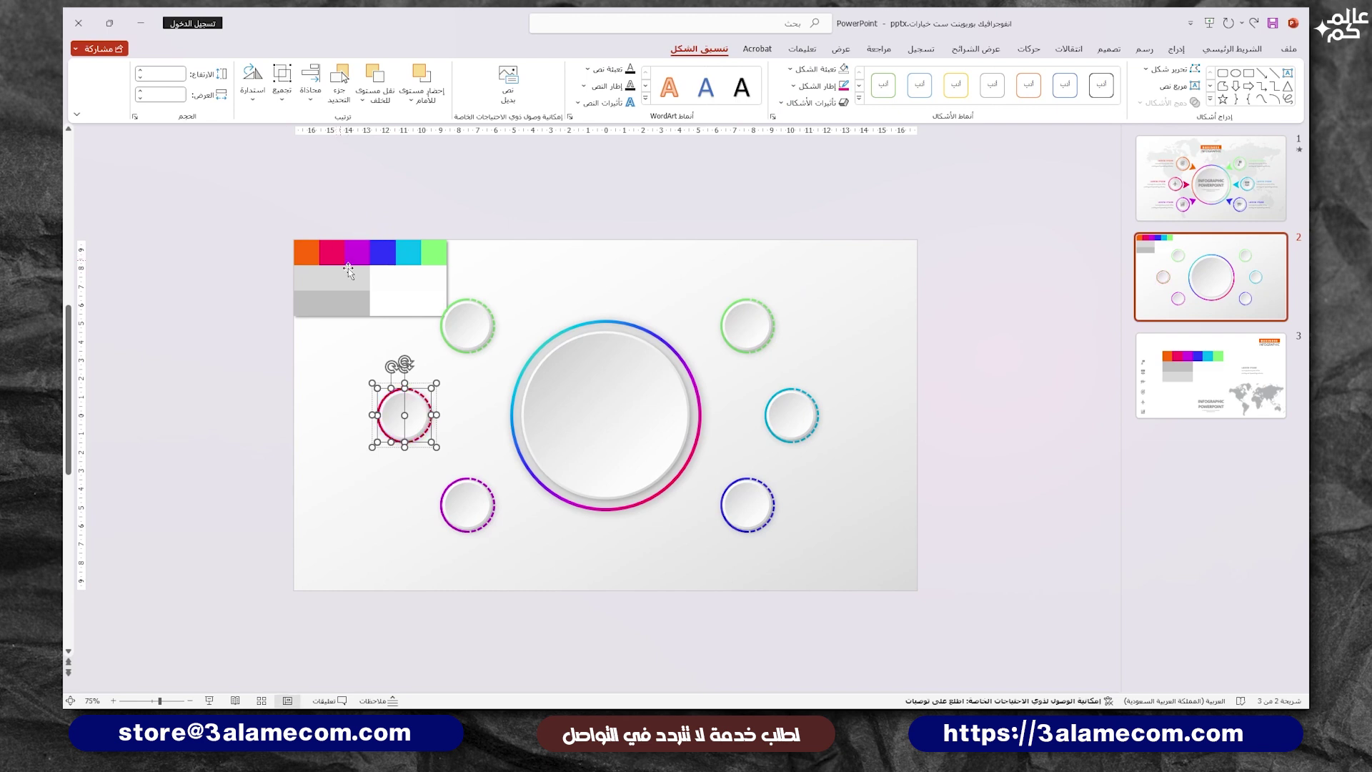
click(466, 300)
click(818, 86)
click(830, 301)
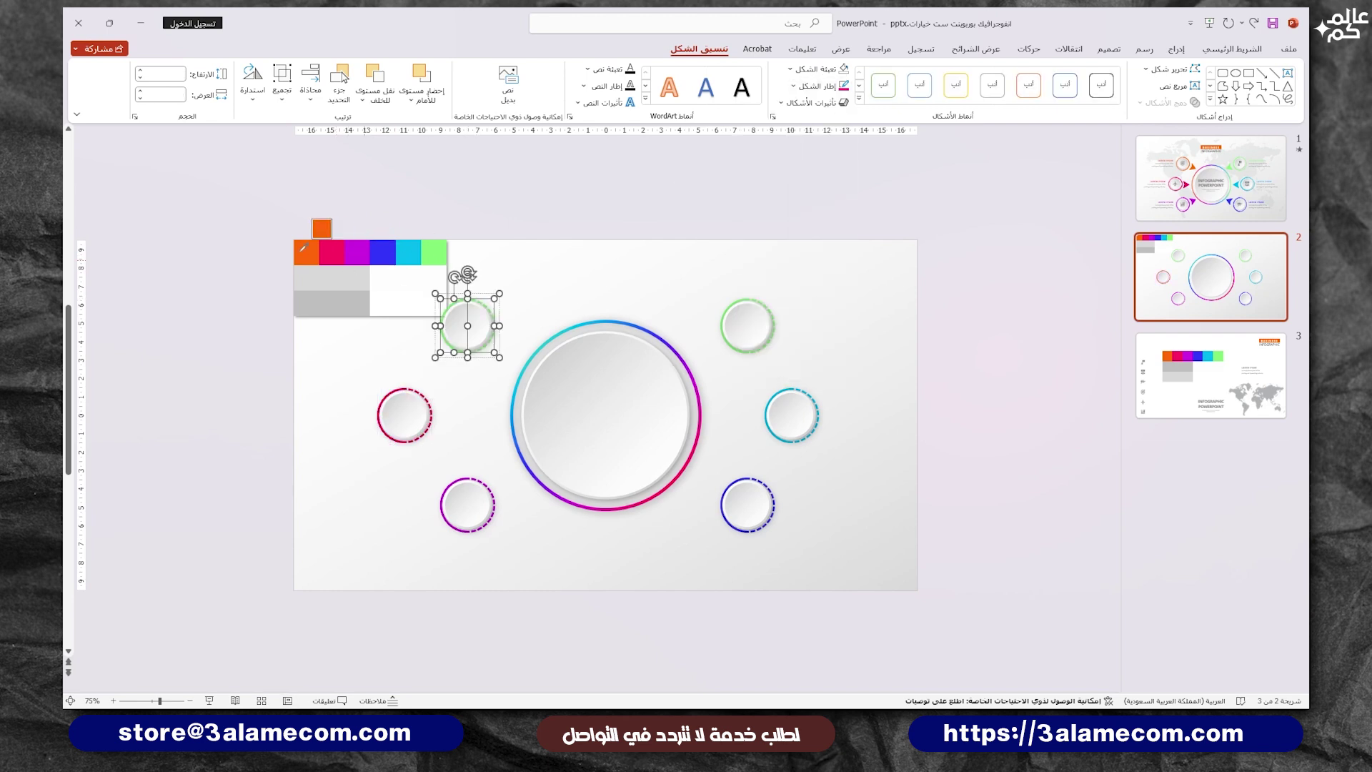
click(302, 249)
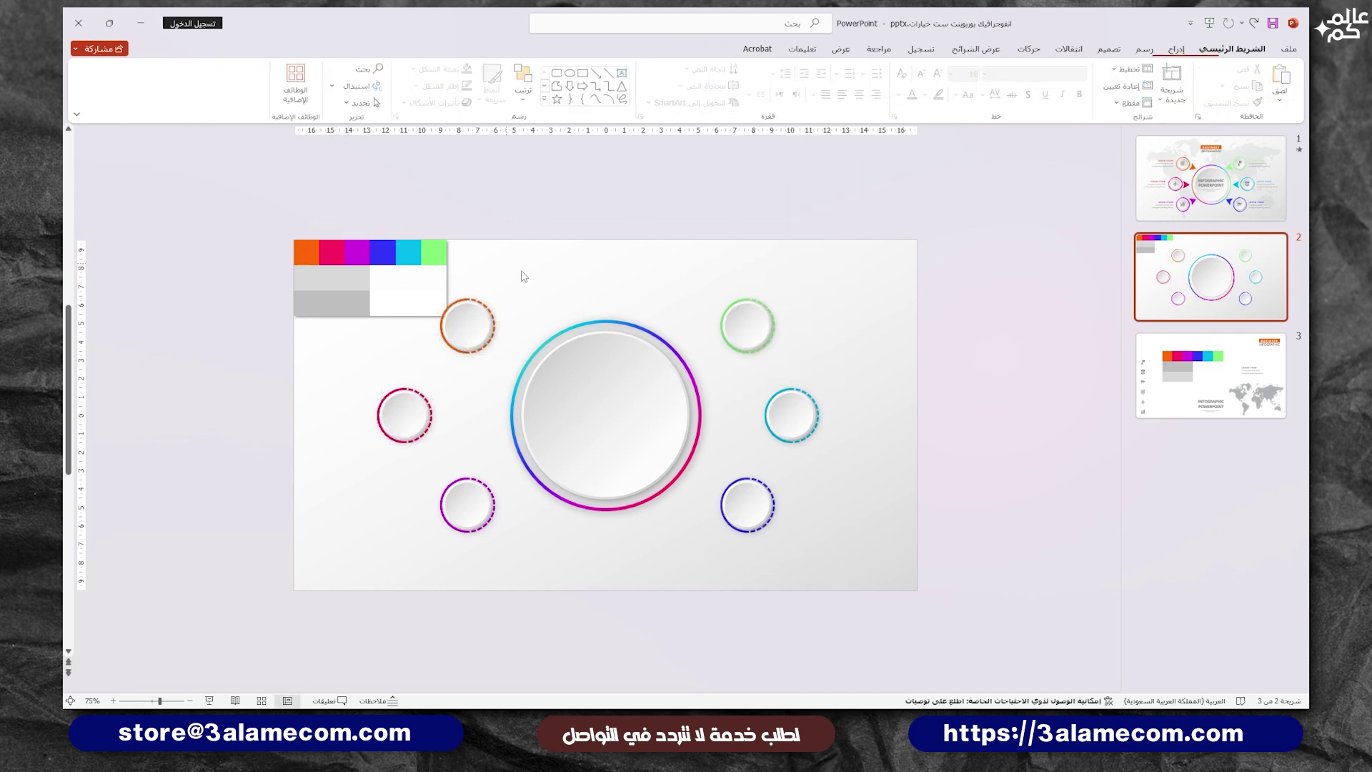
click(1178, 52)
Draw an isosceles triangle, then rotate and shrink it beside the big ring.
click(1082, 82)
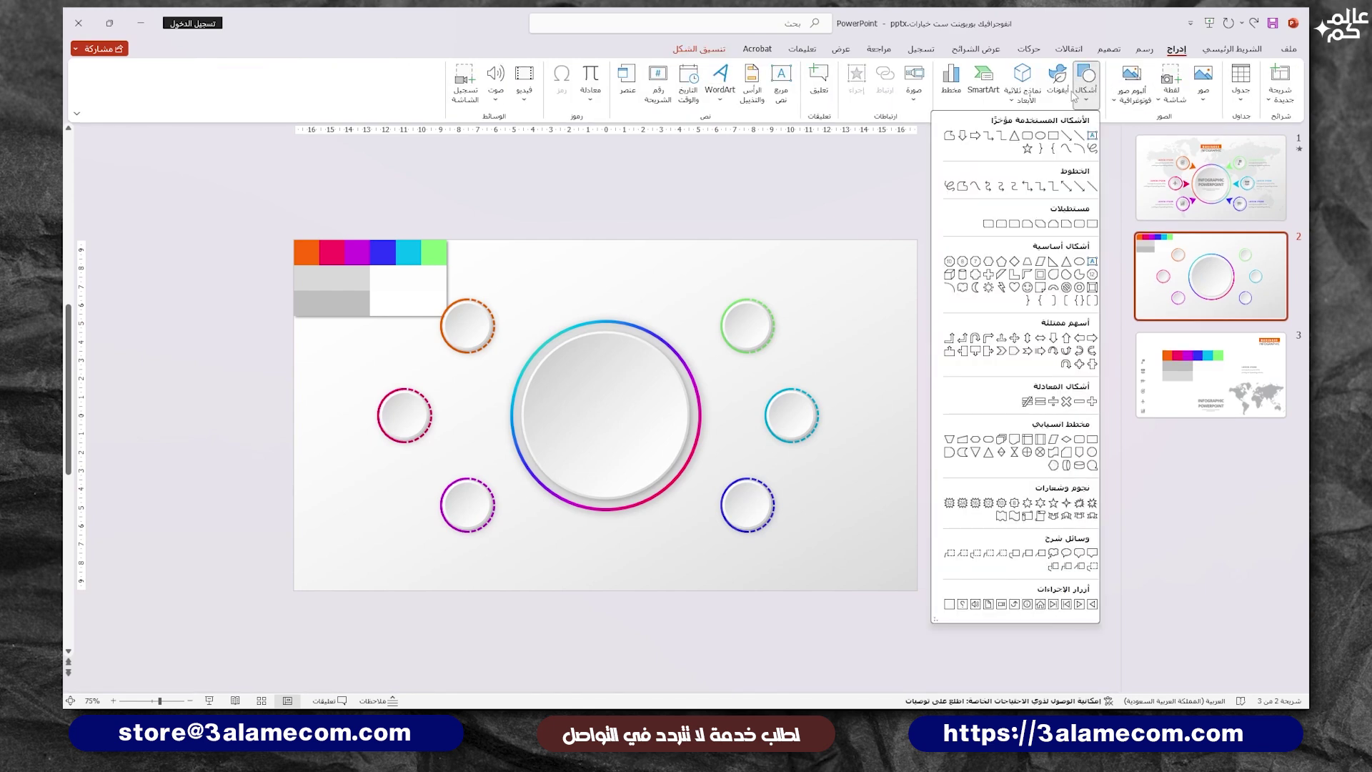
click(1015, 137)
drag(700, 341, 754, 389)
ctrl+scroll(743, 343, up, 2)
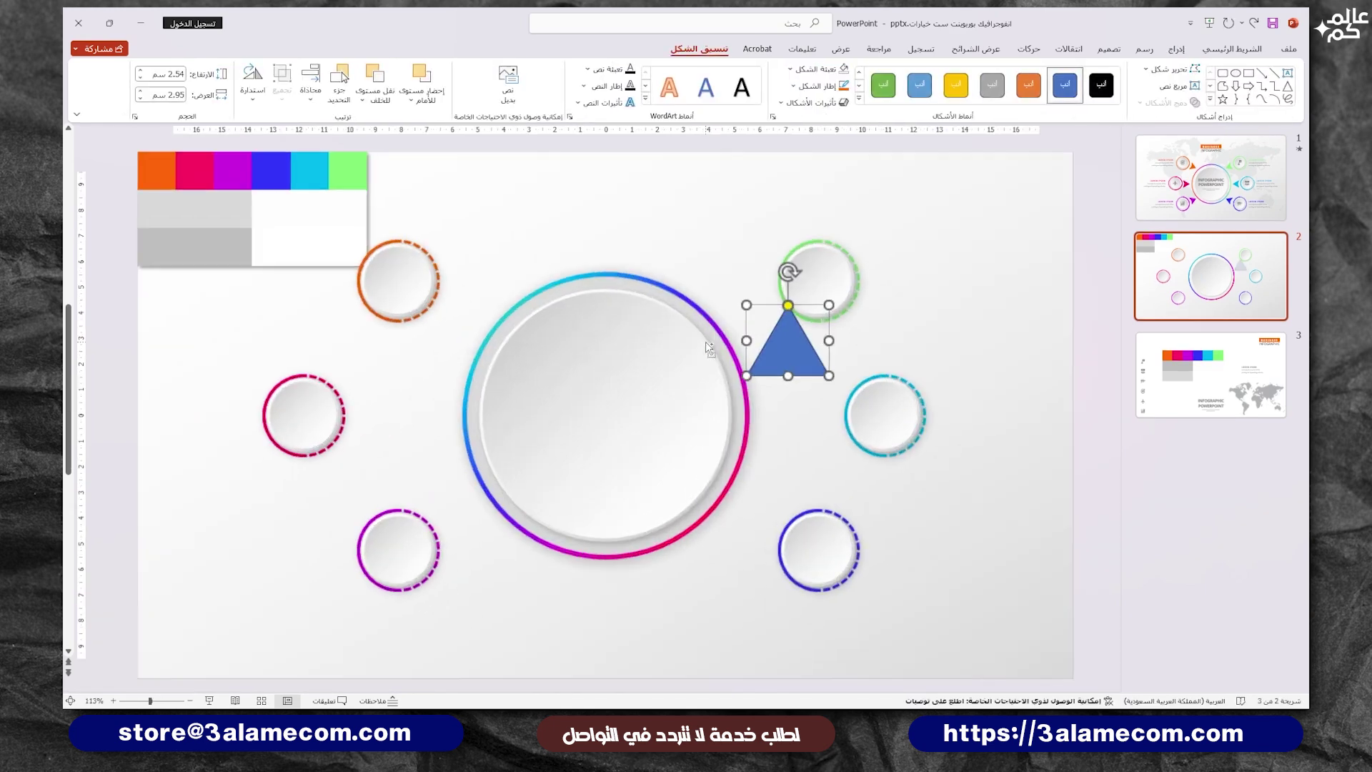
ctrl+scroll(651, 310, up, 3)
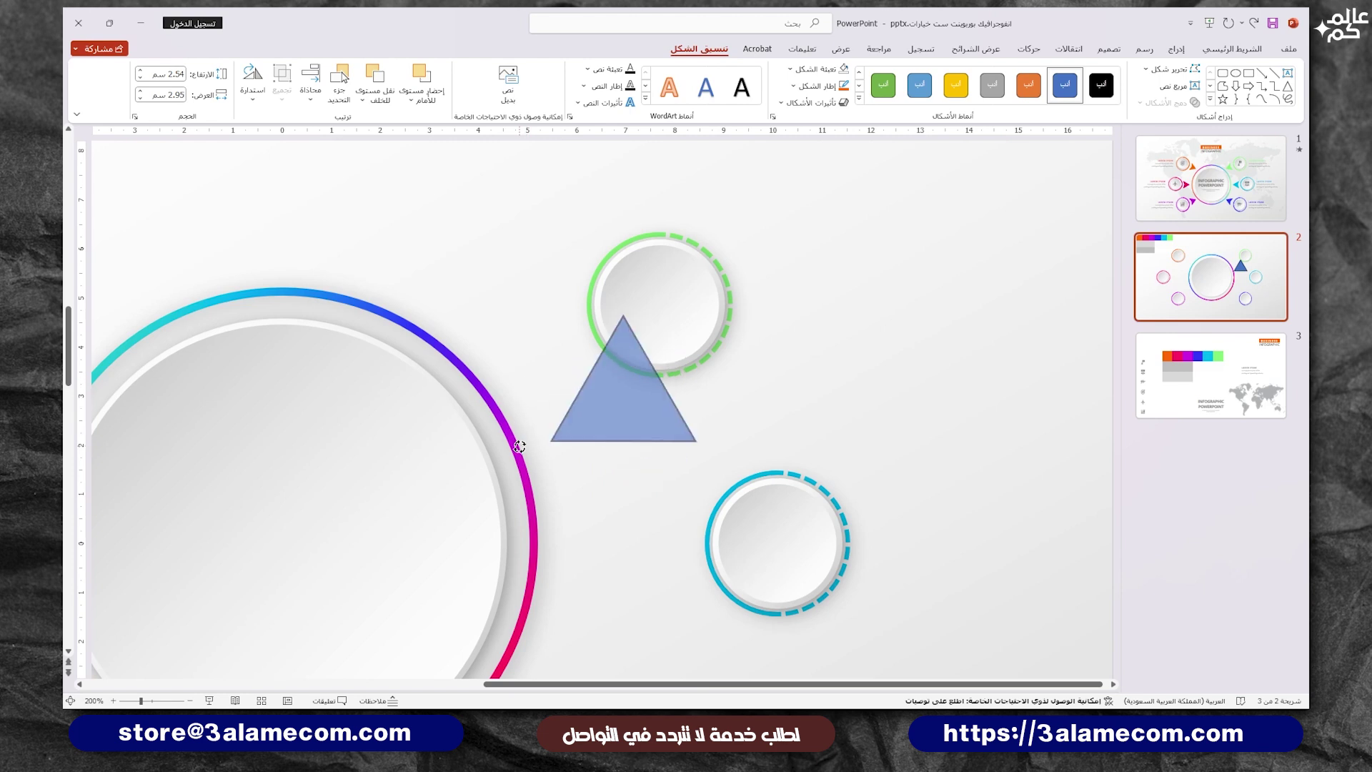
drag(606, 326, 474, 446)
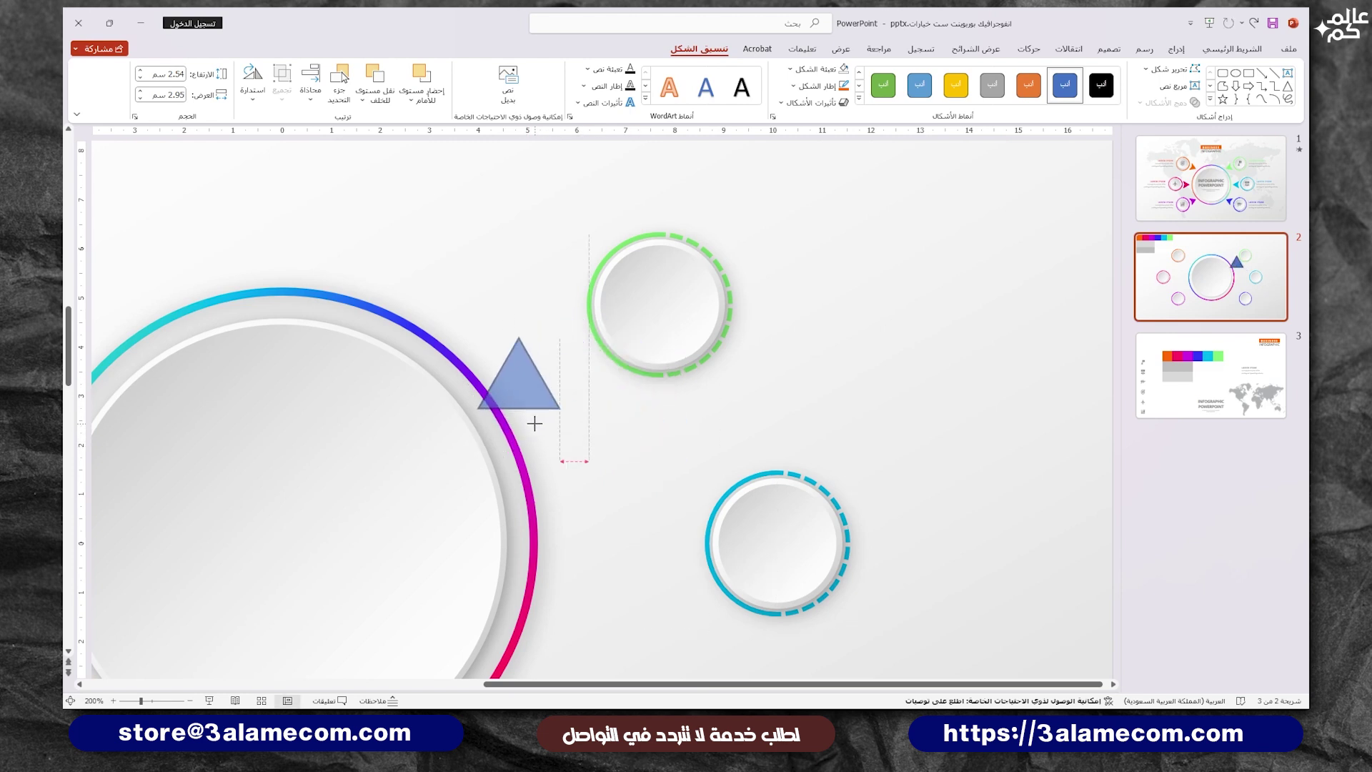
mouse_move(639, 435)
mouse_down()
mouse_move(540, 405)
mouse_move(540, 366)
mouse_up()
Use Edit Points to make the triangle's vertex a smooth point.
right_click(548, 359)
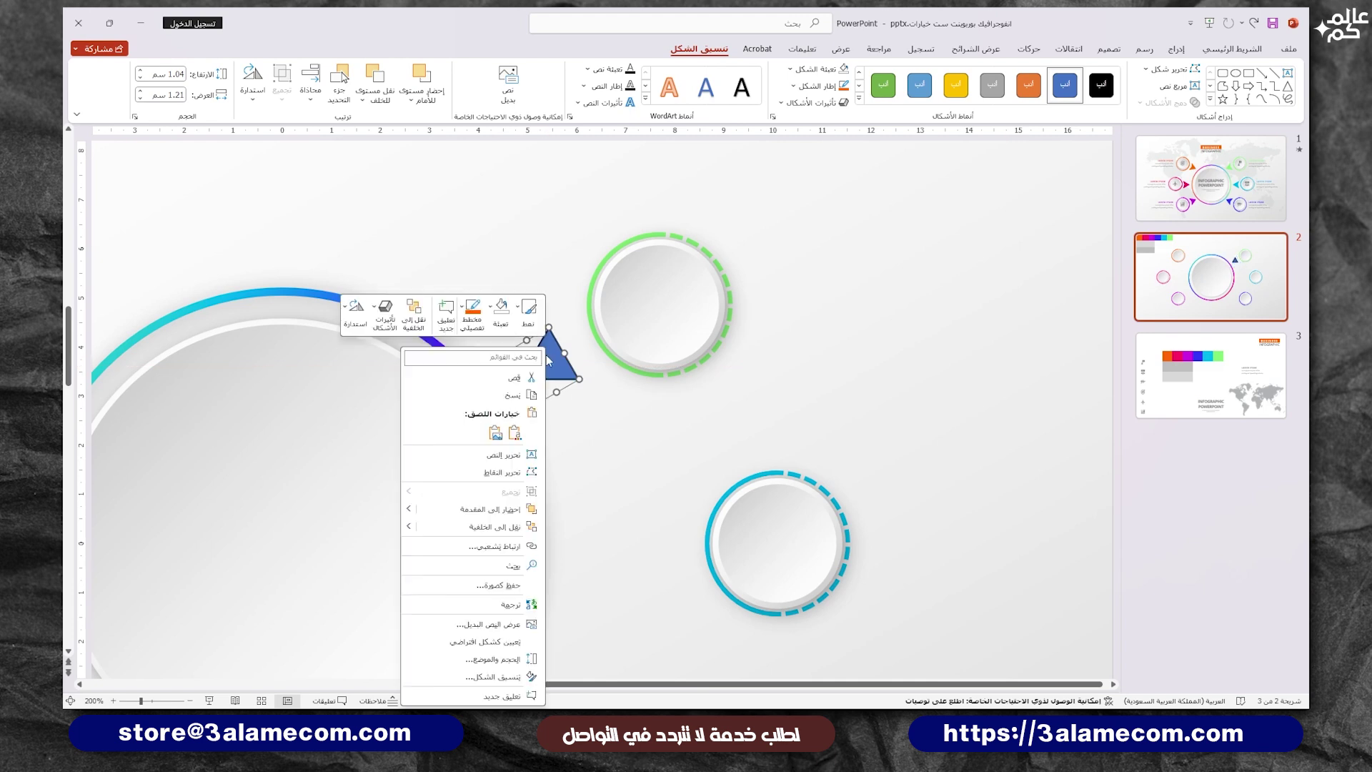
key(Escape)
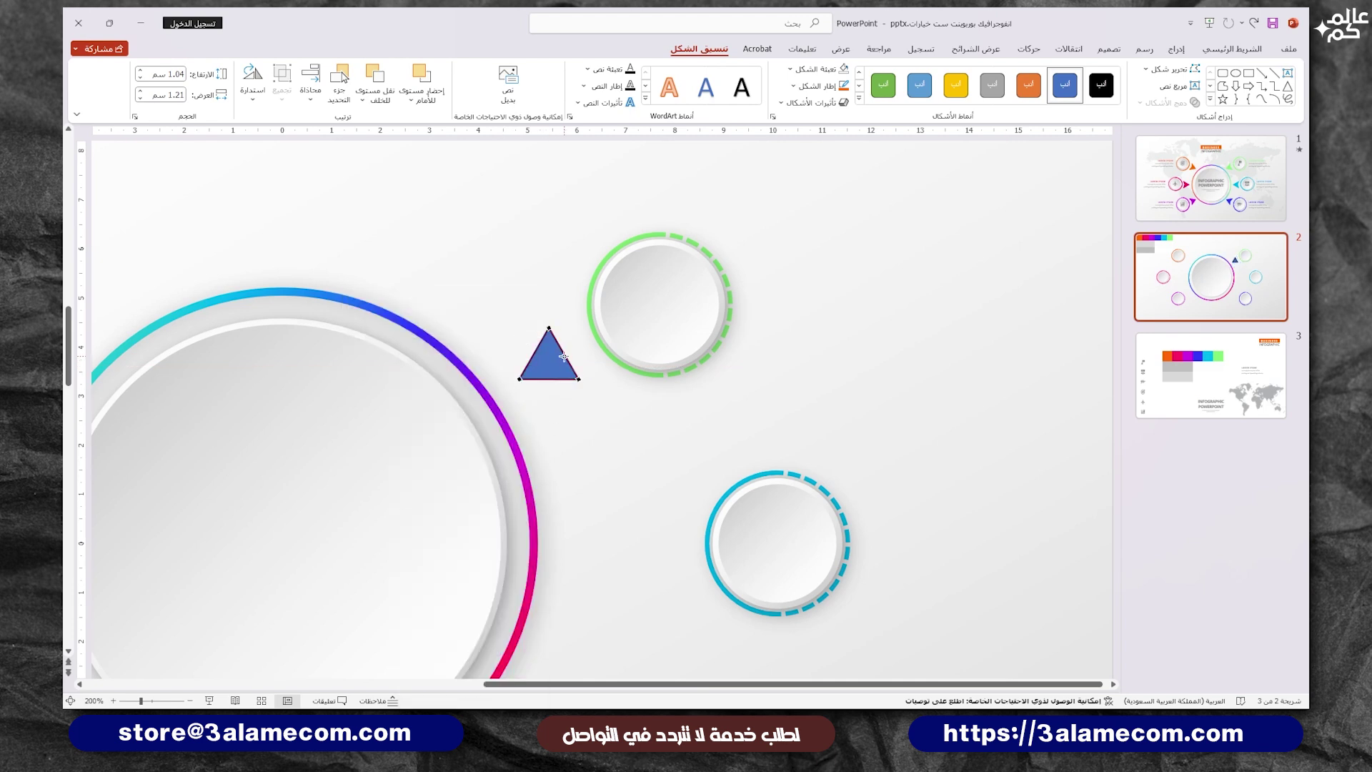
right_click(563, 352)
key(Escape)
right_click(564, 351)
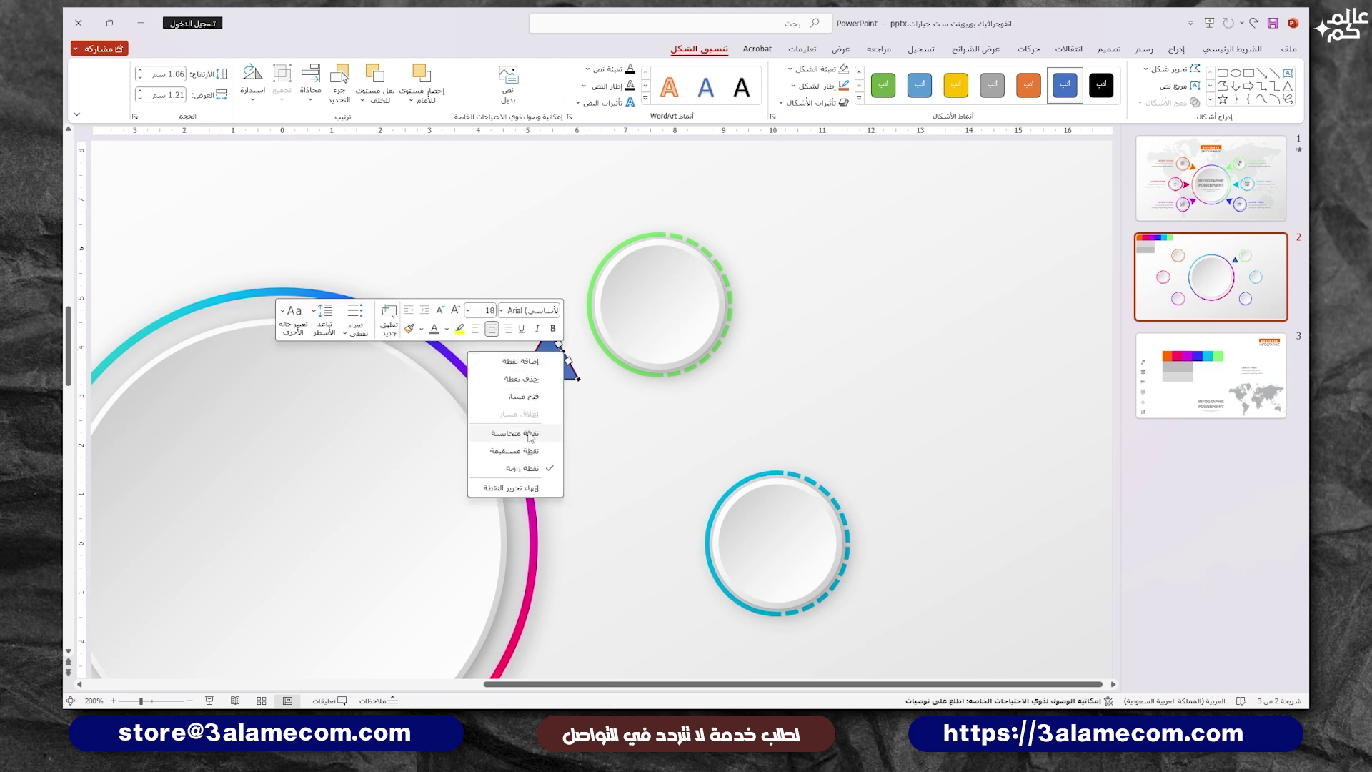
click(496, 436)
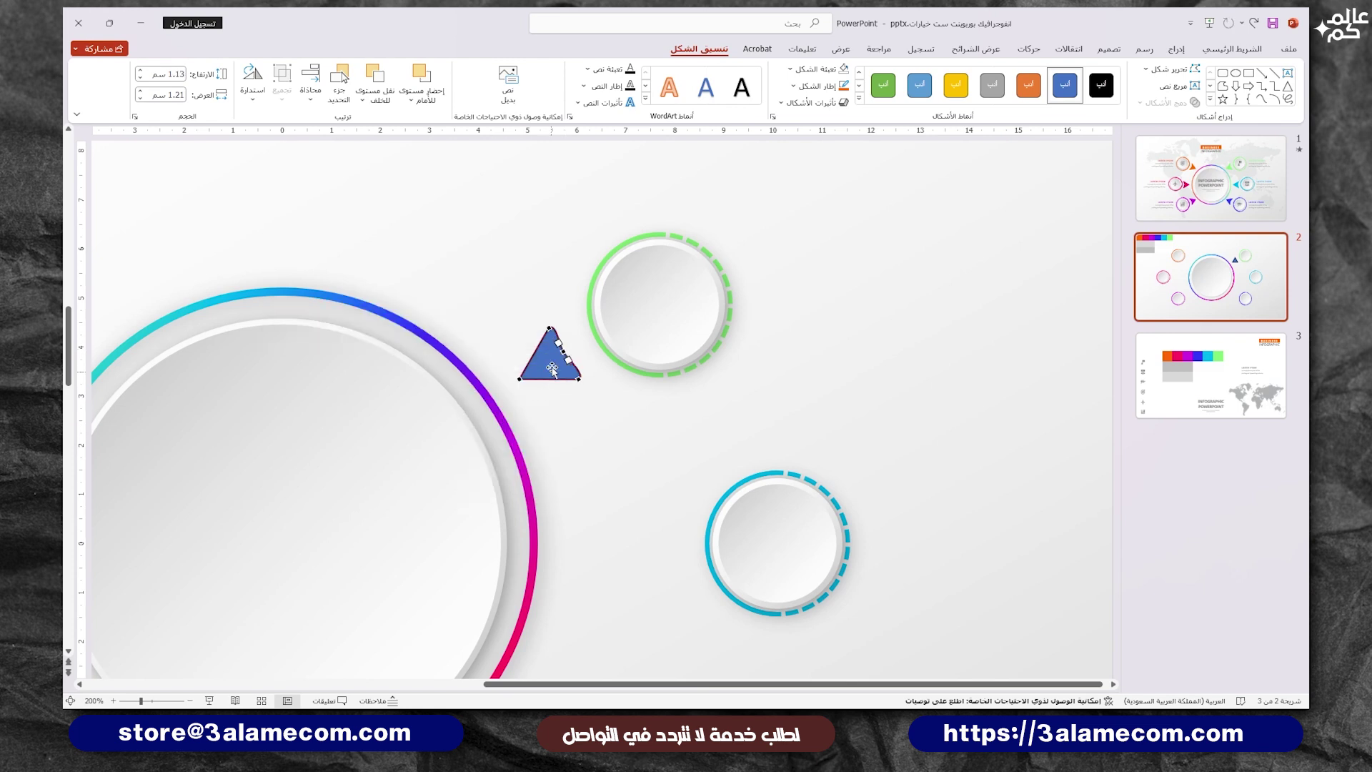
click(583, 449)
click(550, 360)
Remove the triangle's outline and fill it light green.
click(813, 87)
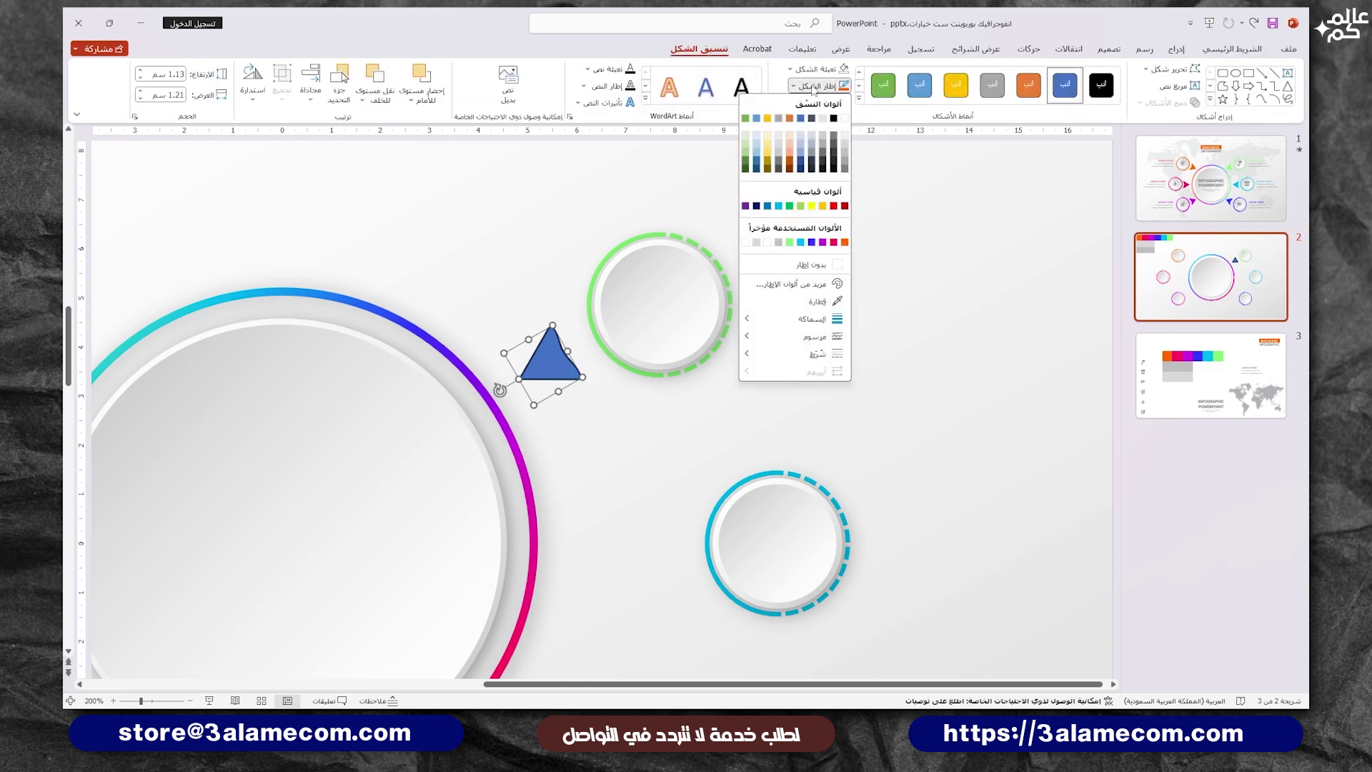
click(822, 265)
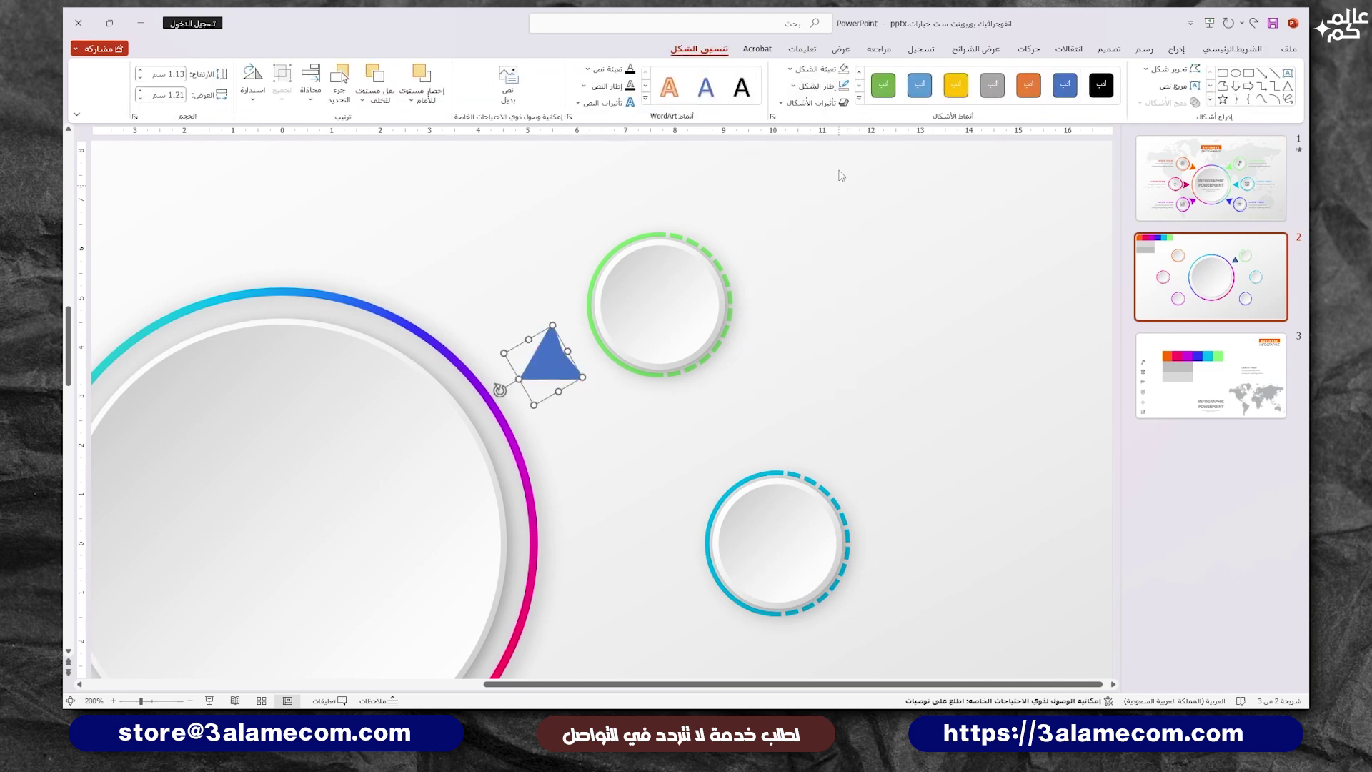
click(821, 69)
click(794, 222)
click(705, 381)
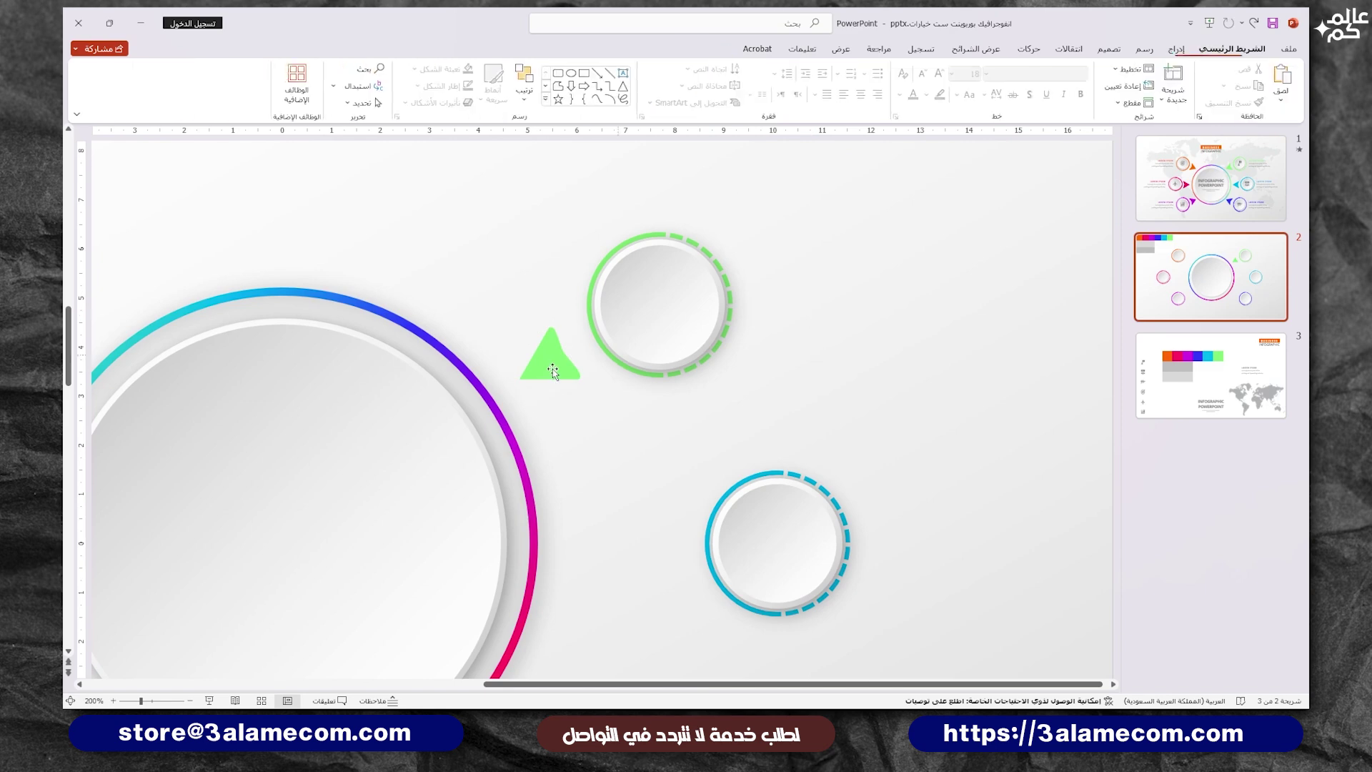
Copy the triangle down toward the right-side circles, filling the copies cyan and blue.
scroll(551, 376, down, 5)
click(757, 315)
mouse_move(756, 315)
mouse_down()
mouse_move(798, 418)
mouse_move(763, 433)
mouse_move(760, 414)
mouse_move(797, 414)
mouse_move(743, 541)
mouse_up()
click(415, 69)
click(425, 235)
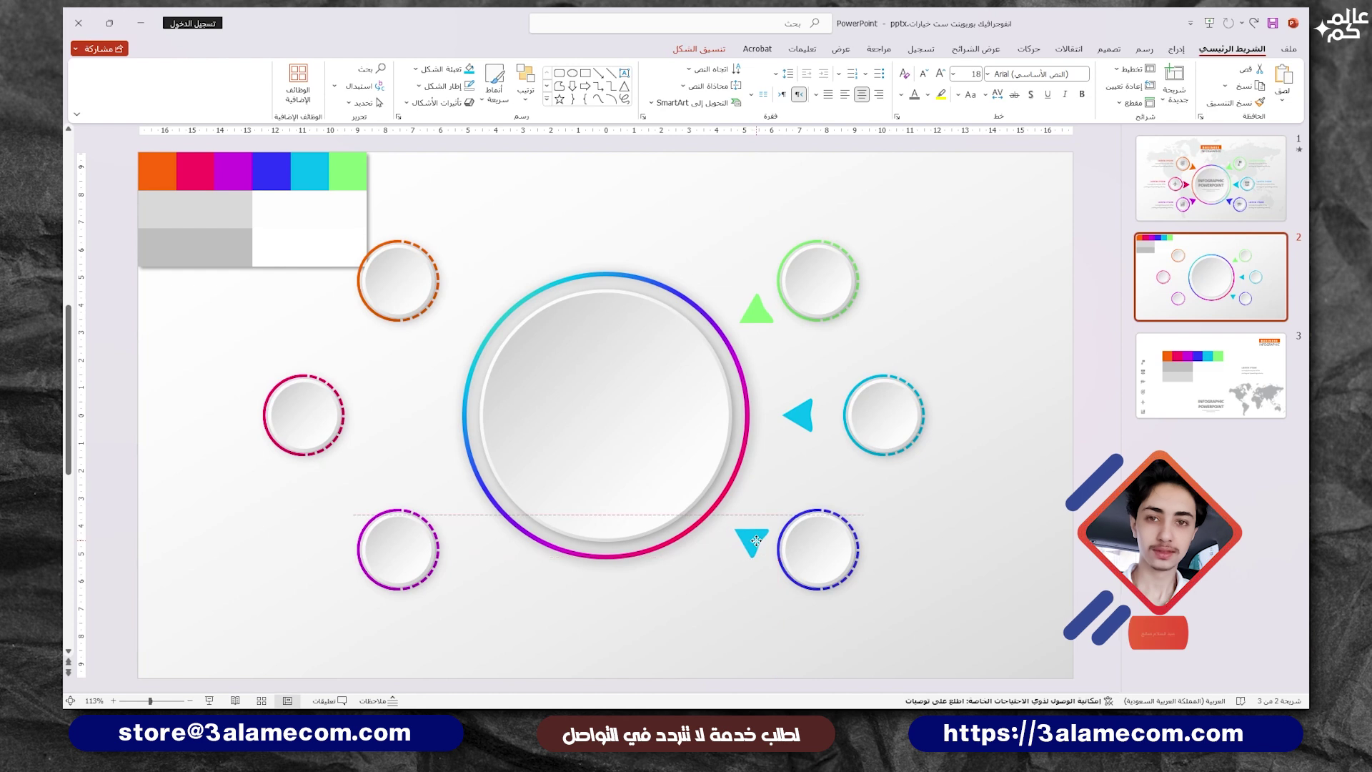
click(454, 71)
click(415, 225)
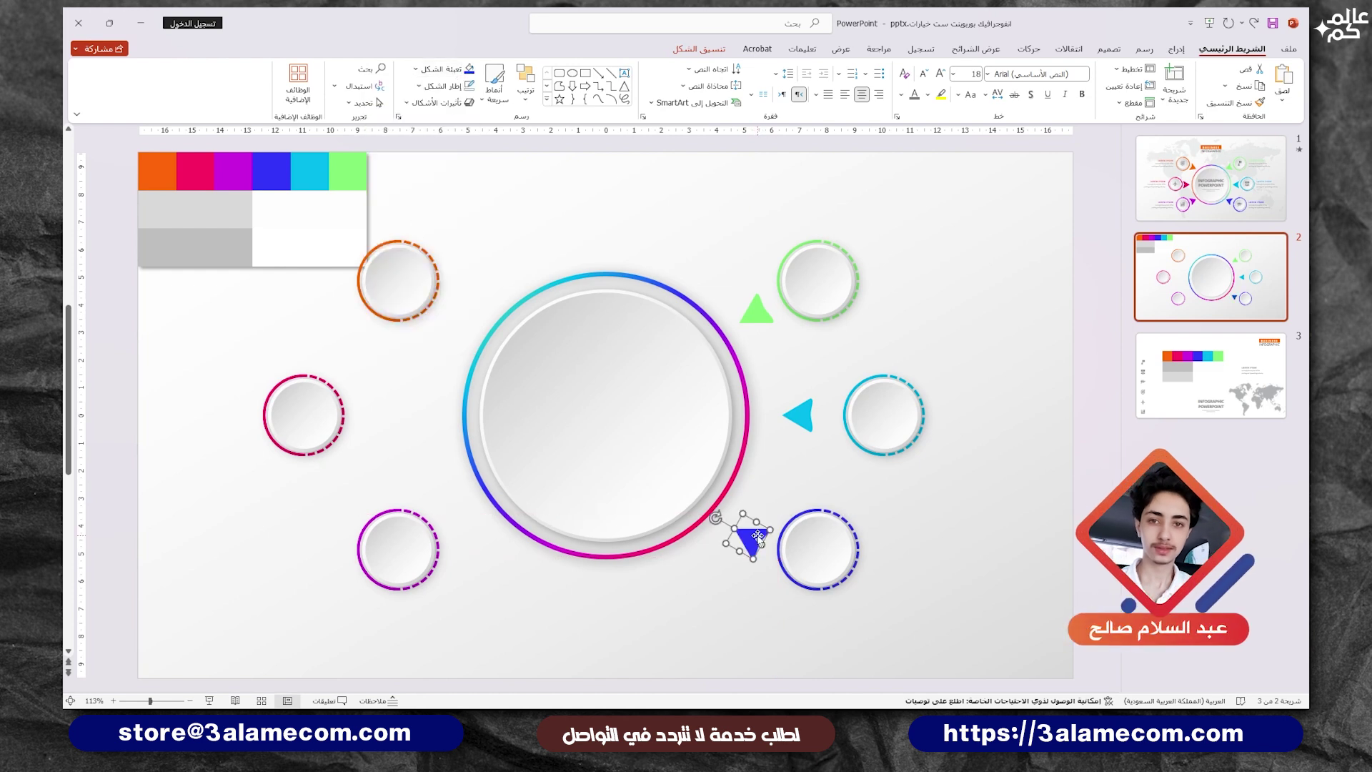
Place triangle copies by the bottom-left, left and top-left circles, filling them purple and pink.
mouse_move(736, 539)
mouse_down()
mouse_move(761, 521)
mouse_move(463, 517)
mouse_up()
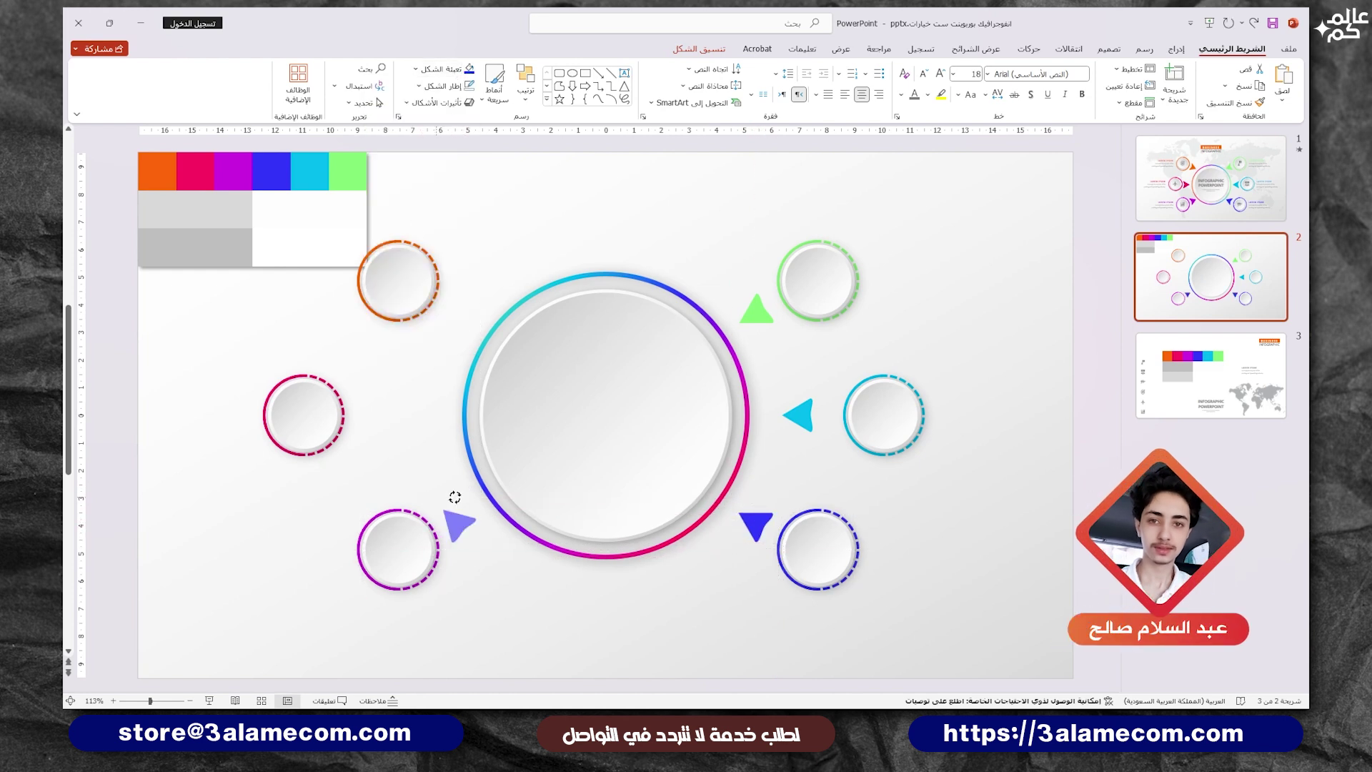
click(415, 70)
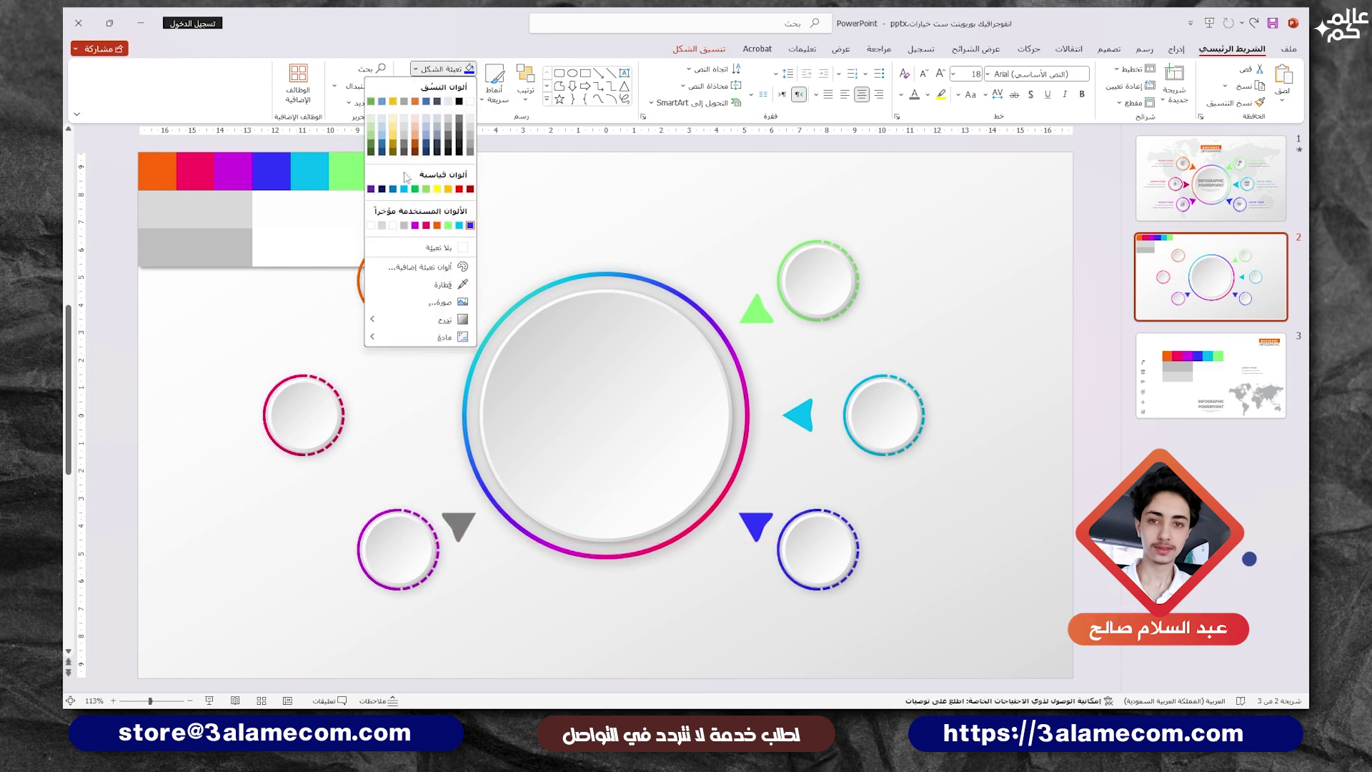
click(426, 225)
mouse_move(798, 415)
mouse_down()
mouse_move(400, 418)
mouse_move(439, 416)
mouse_up()
click(415, 69)
click(414, 228)
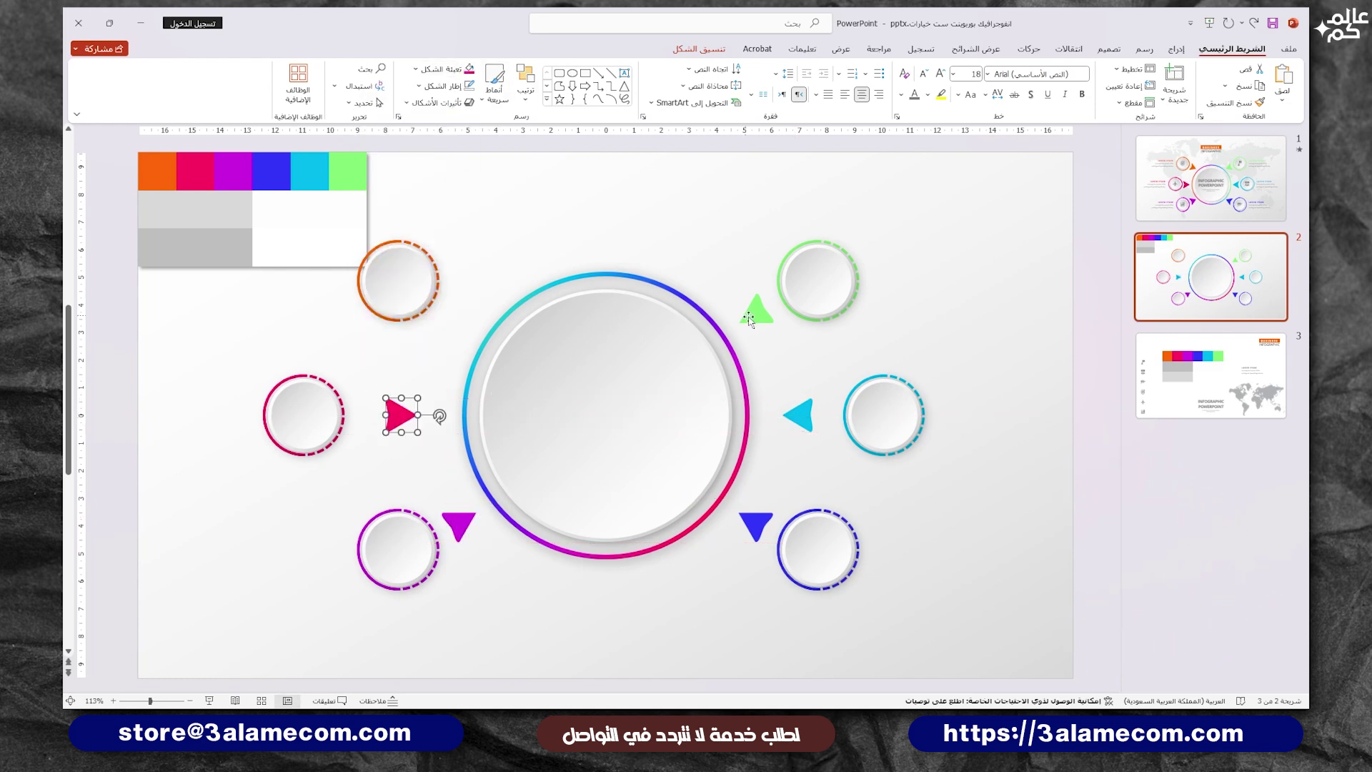
mouse_move(756, 311)
mouse_down()
mouse_move(473, 310)
mouse_move(501, 339)
mouse_up()
click(444, 335)
click(473, 309)
Fill the top-left triangle orange and delete the colour-swatch block in the corner.
click(415, 69)
click(422, 227)
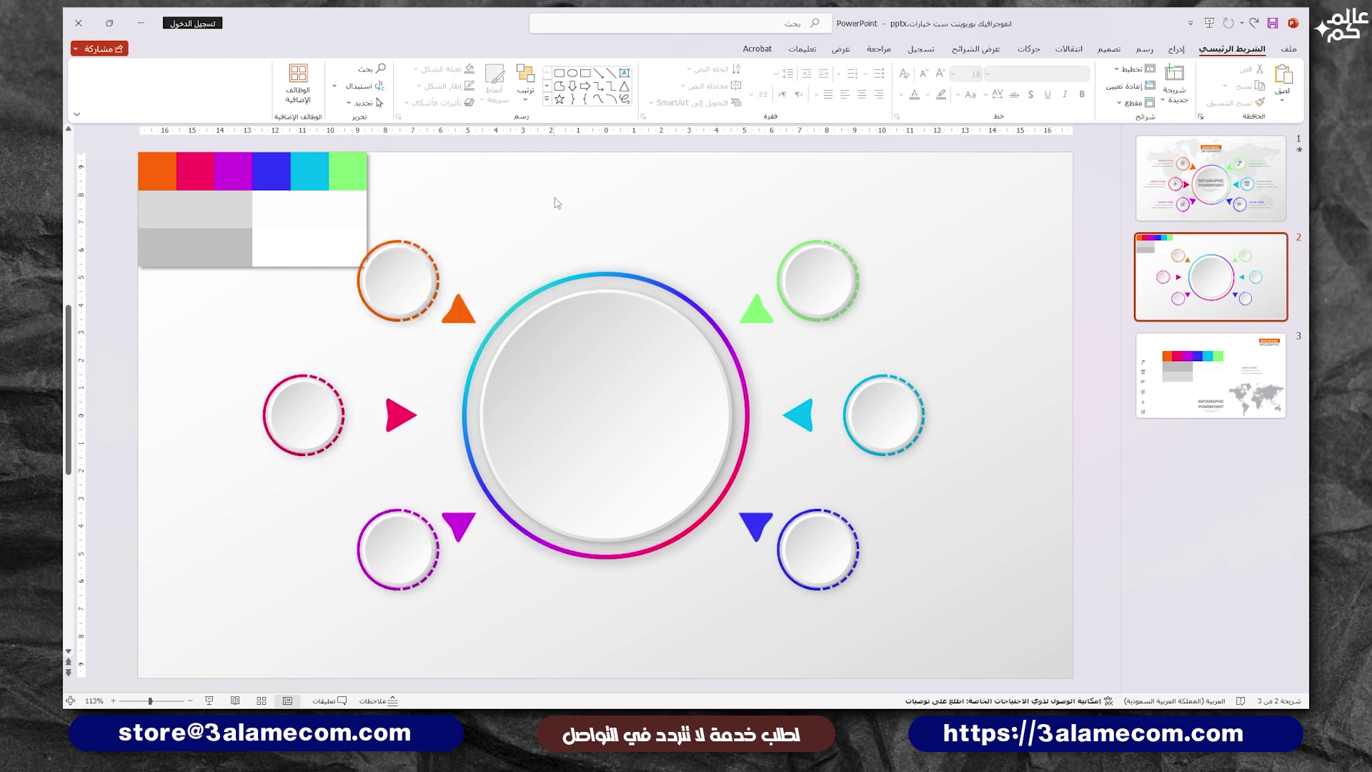
ctrl+scroll(591, 162, down, 4)
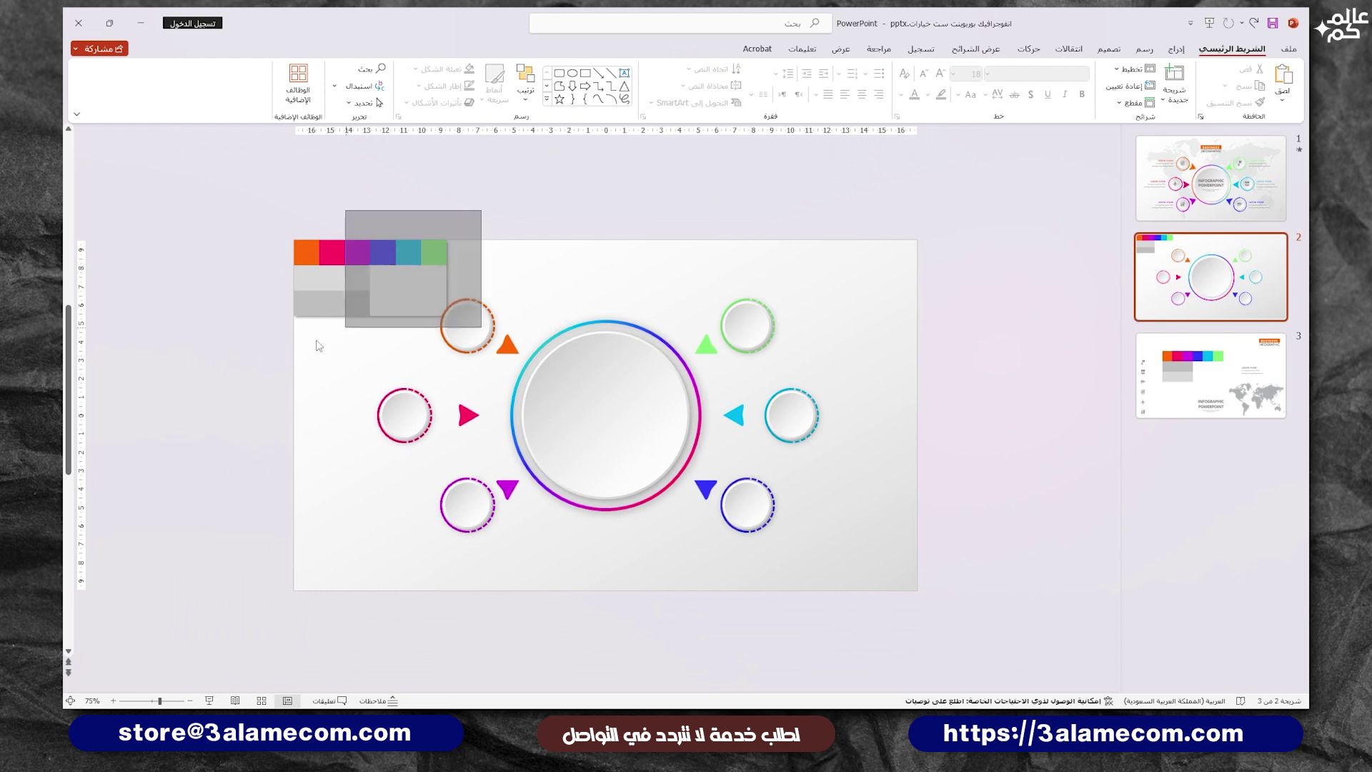
drag(478, 216, 229, 366)
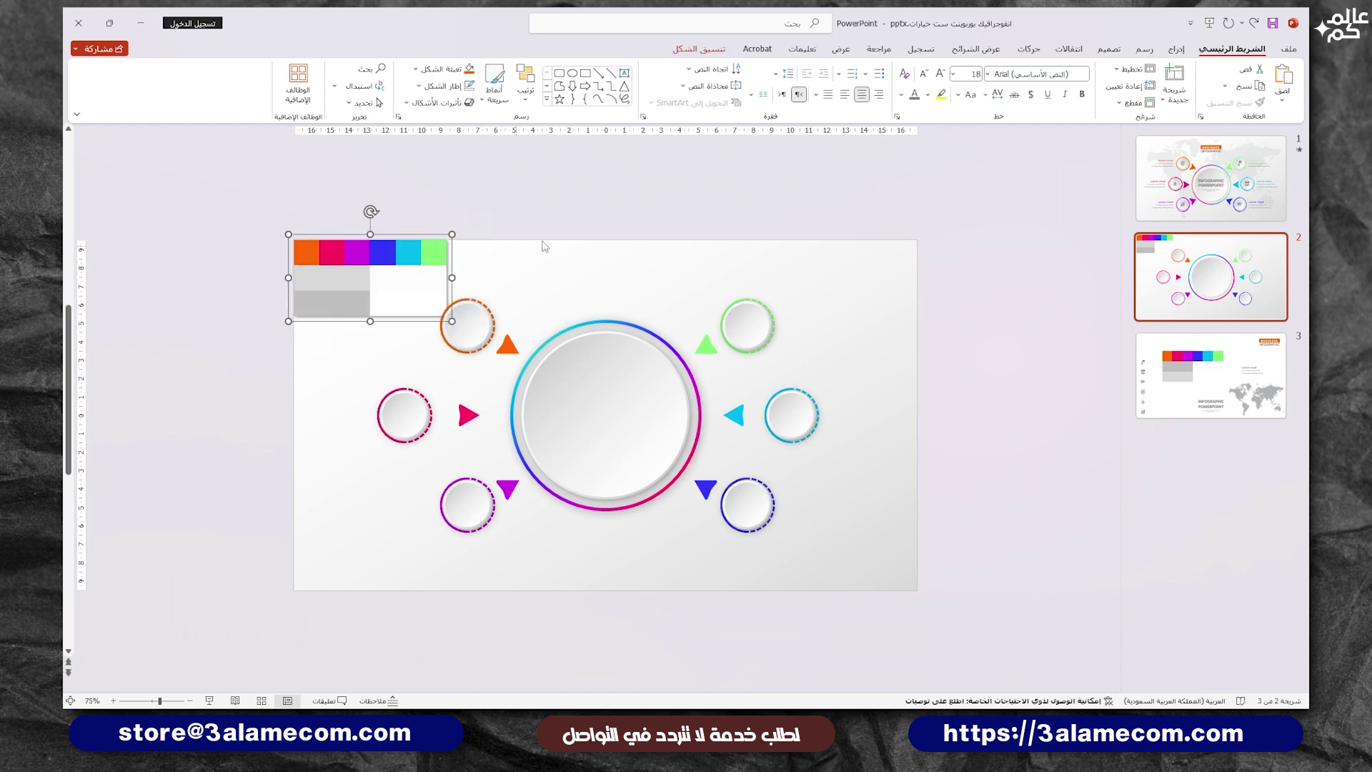
drag(475, 211, 260, 346)
key(Delete)
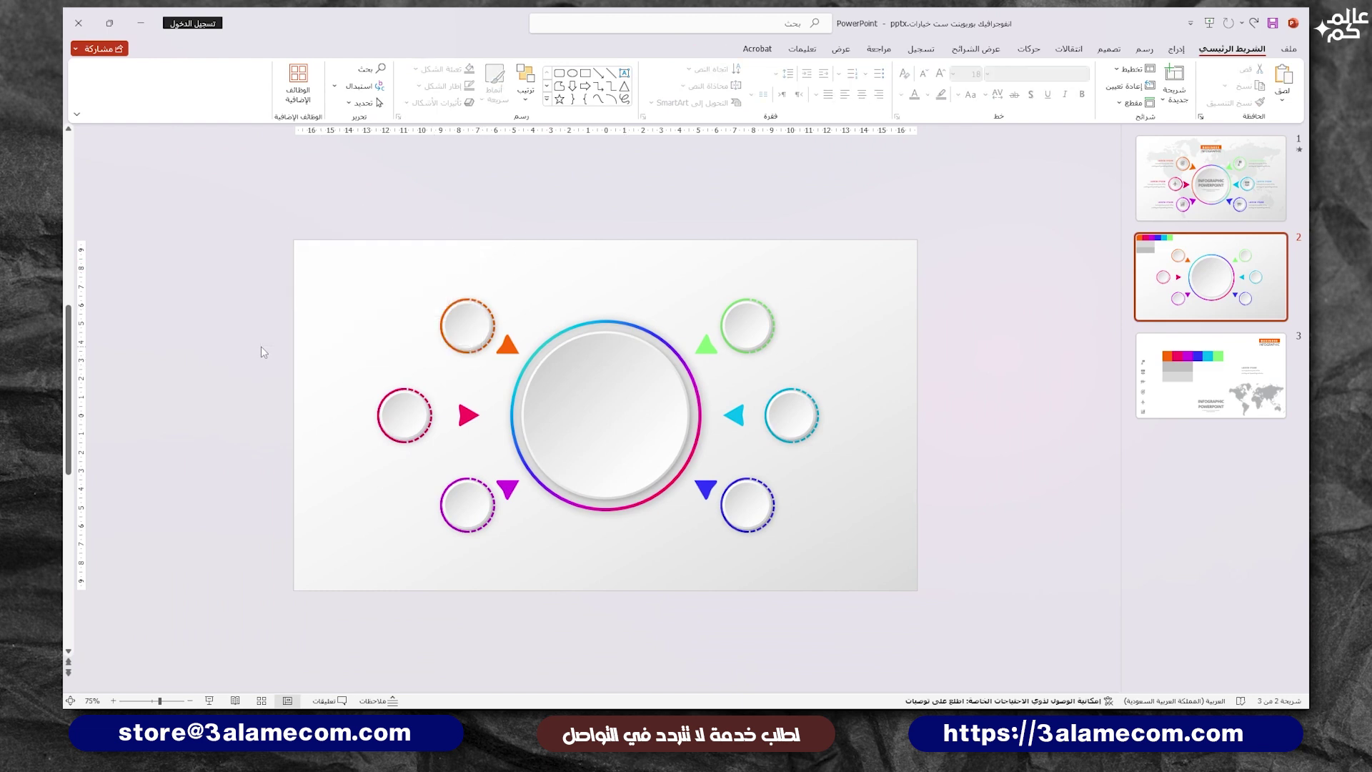
Select all infographic shapes and move them slightly down.
ctrl+scroll(346, 340, up, 3)
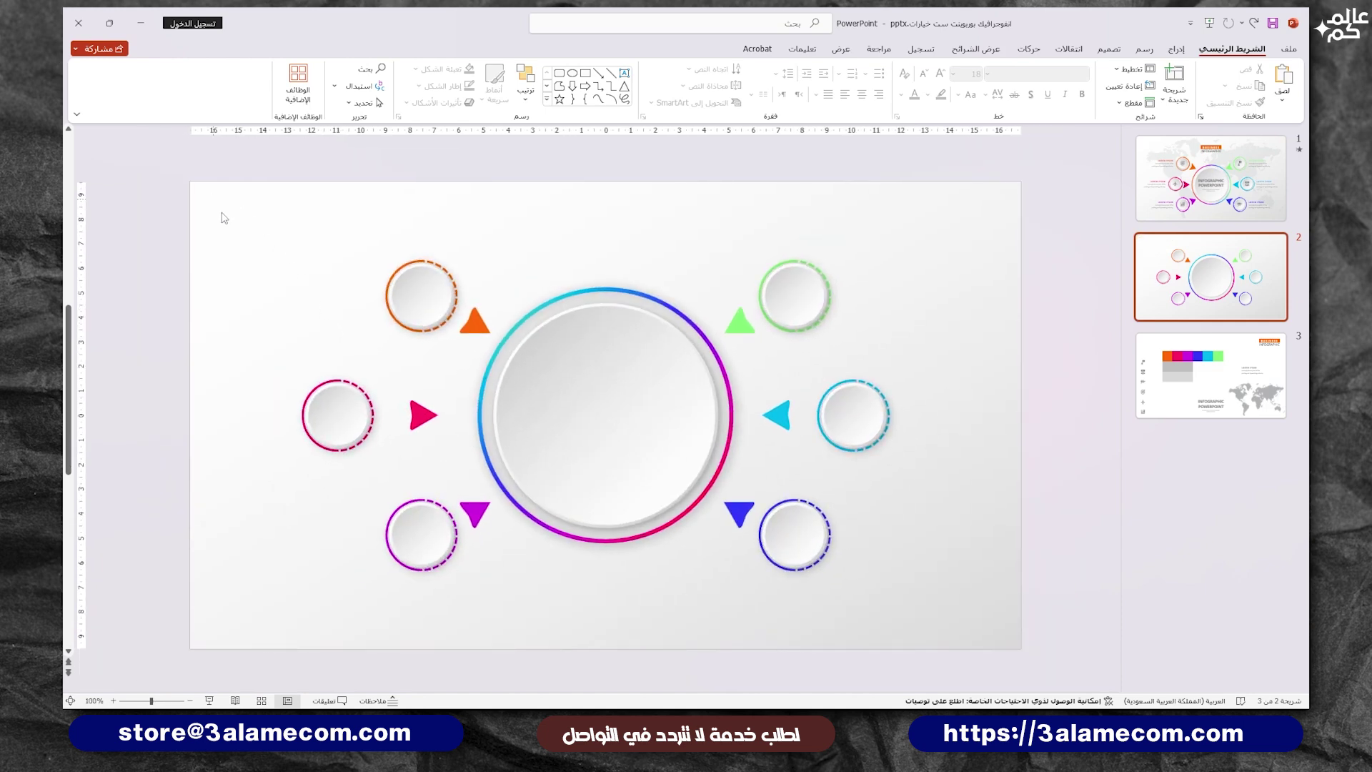
drag(221, 216, 994, 687)
drag(670, 408, 669, 437)
click(941, 387)
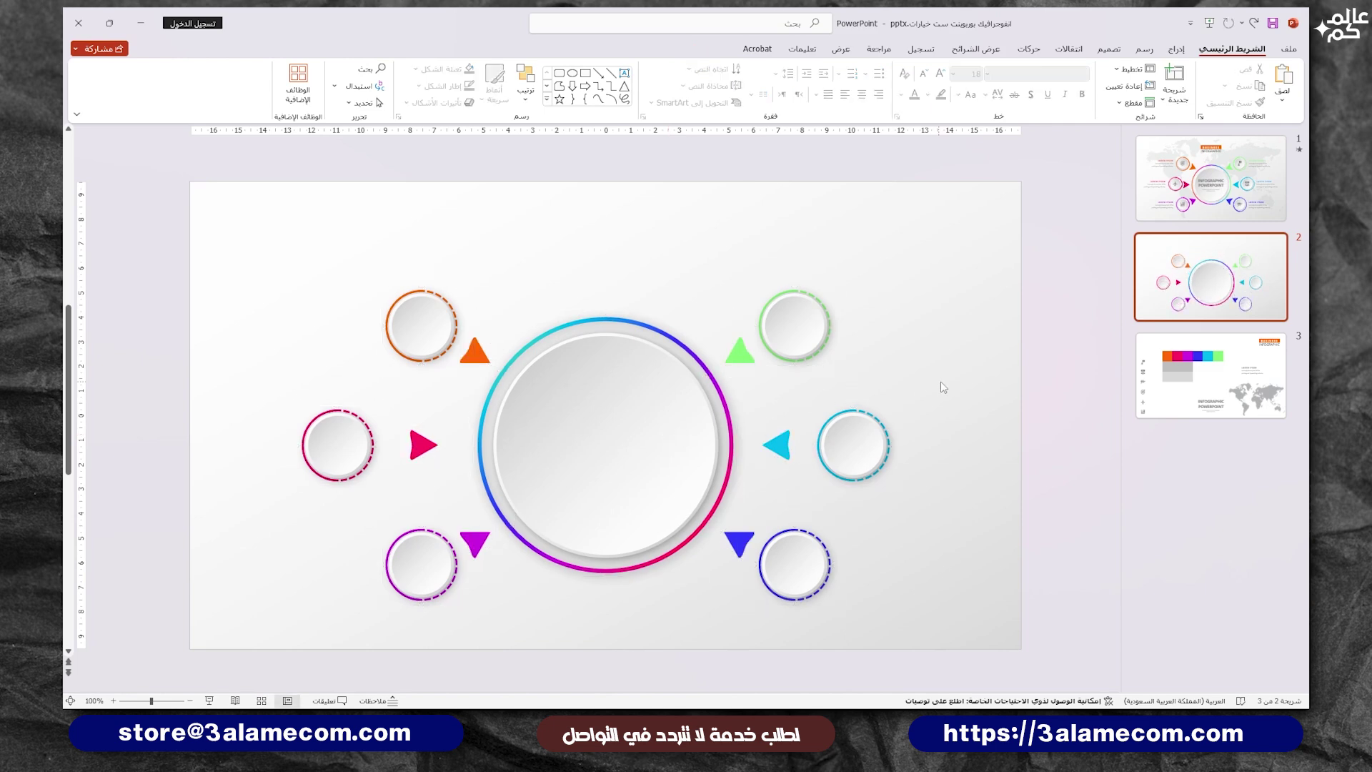
Copy slide 3's title, LOREM IPSUM and INFOGRAPHIC POWERPOINT texts and six icons onto slide 2.
click(1212, 375)
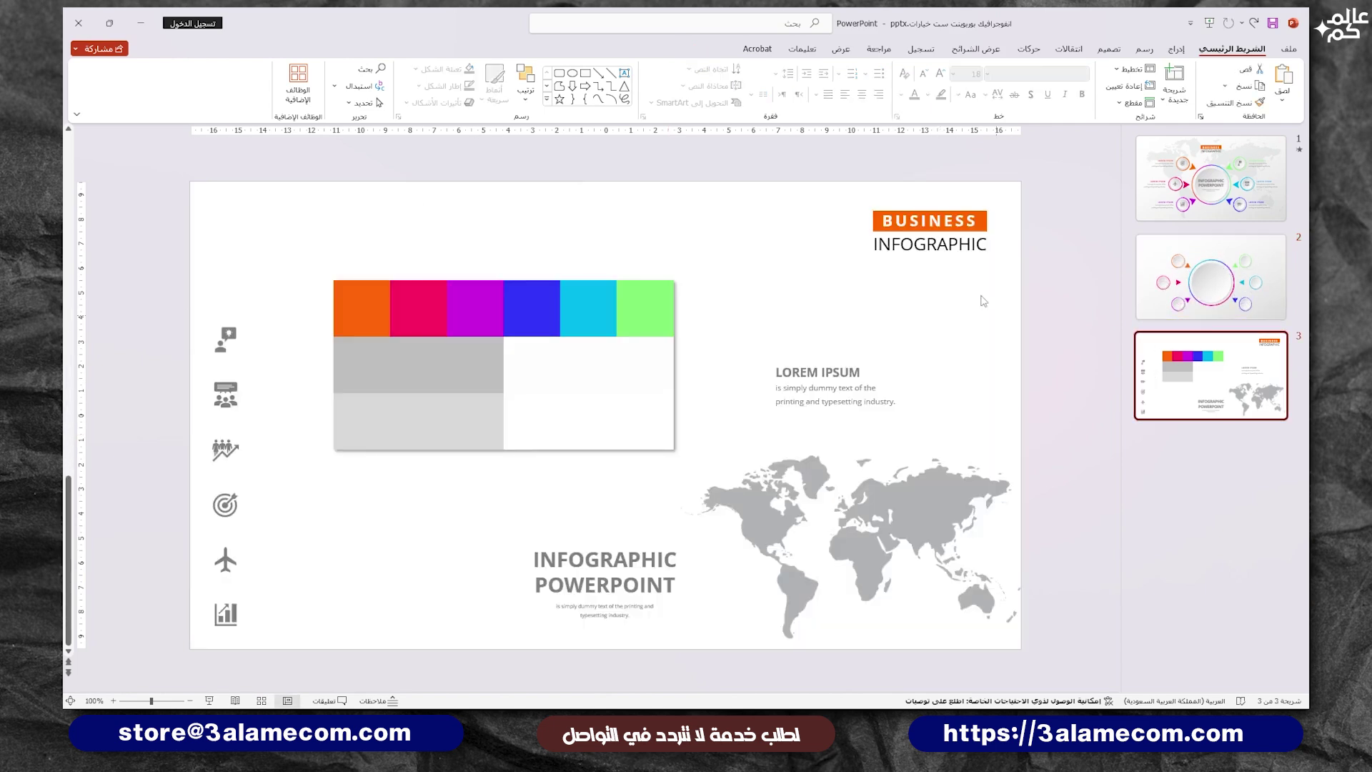
click(932, 245)
shift+click(851, 386)
shift+click(618, 572)
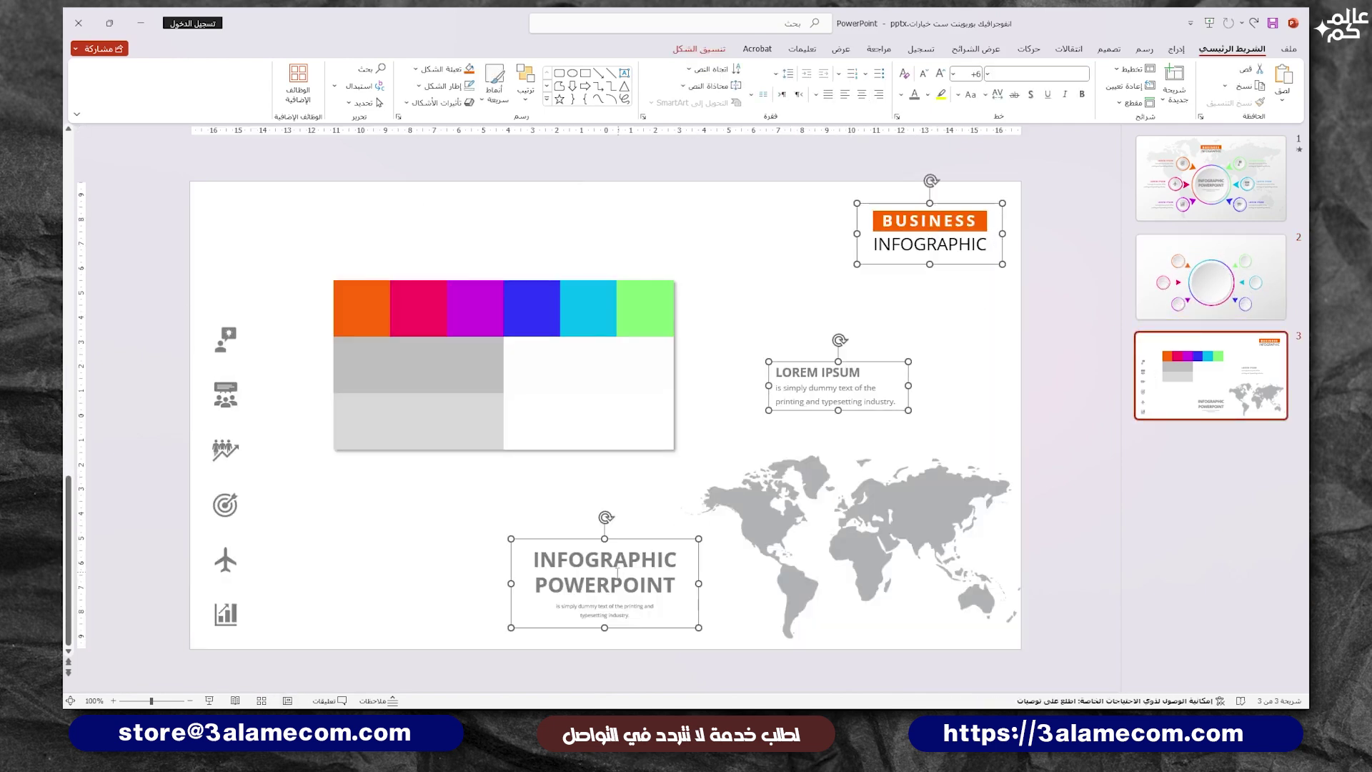
drag(293, 287, 148, 664)
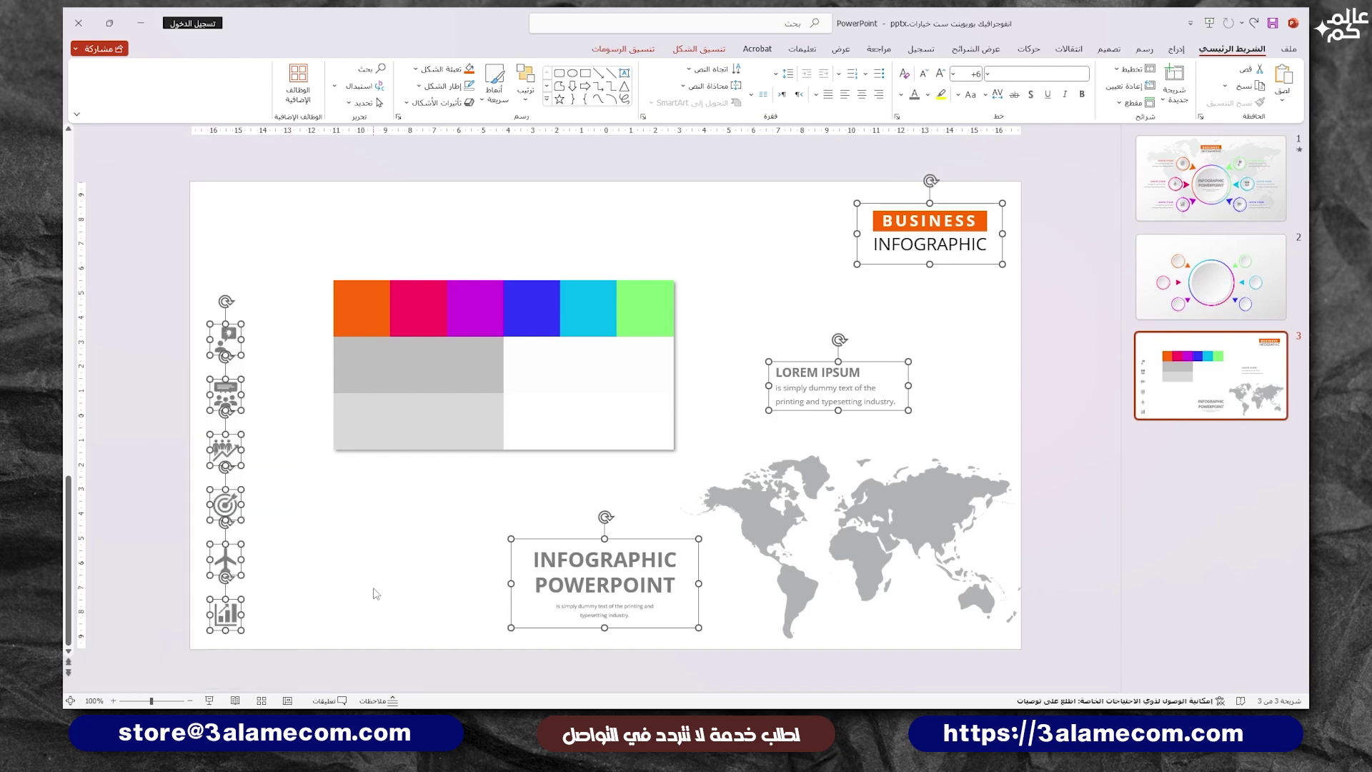
click(1215, 300)
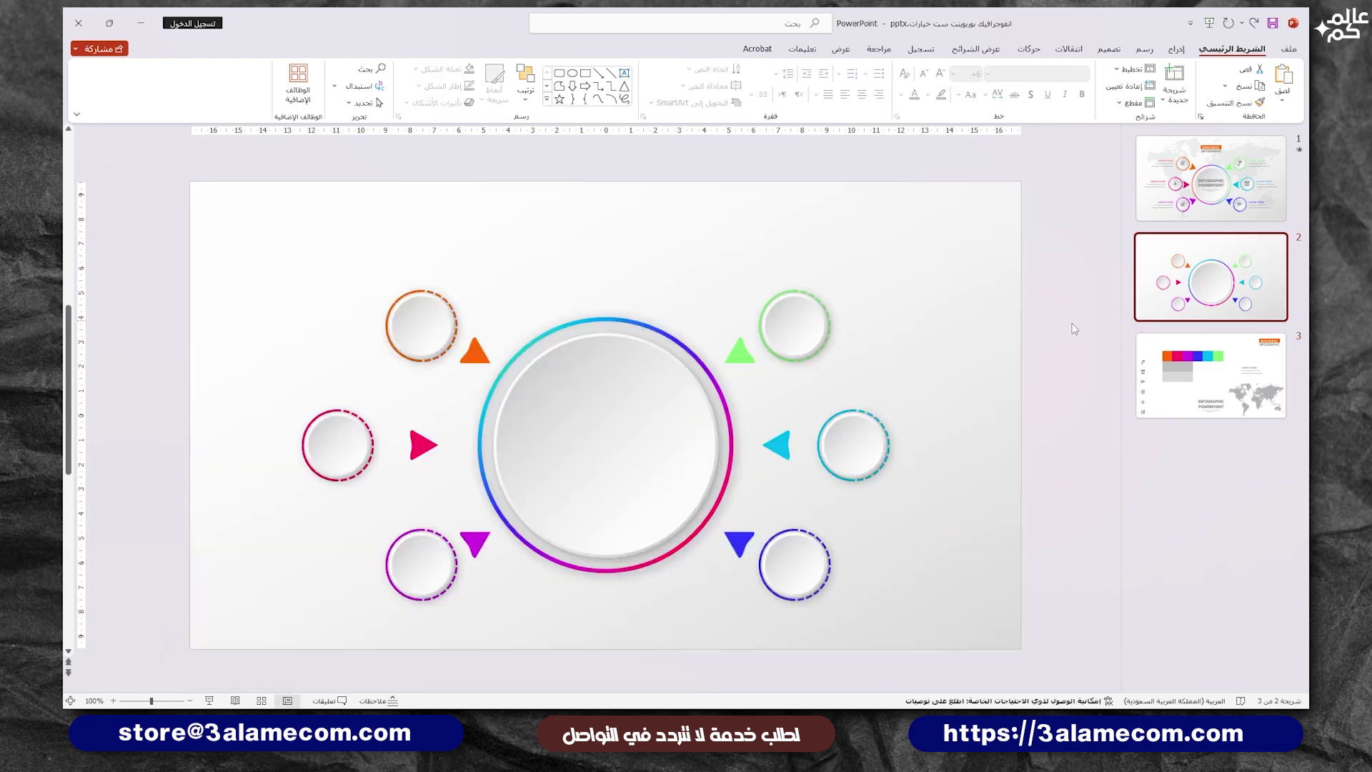
key(ctrl+v)
Centre INFOGRAPHIC POWERPOINT in the big circle and move BUSINESS INFOGRAPHIC to the top centre.
click(596, 536)
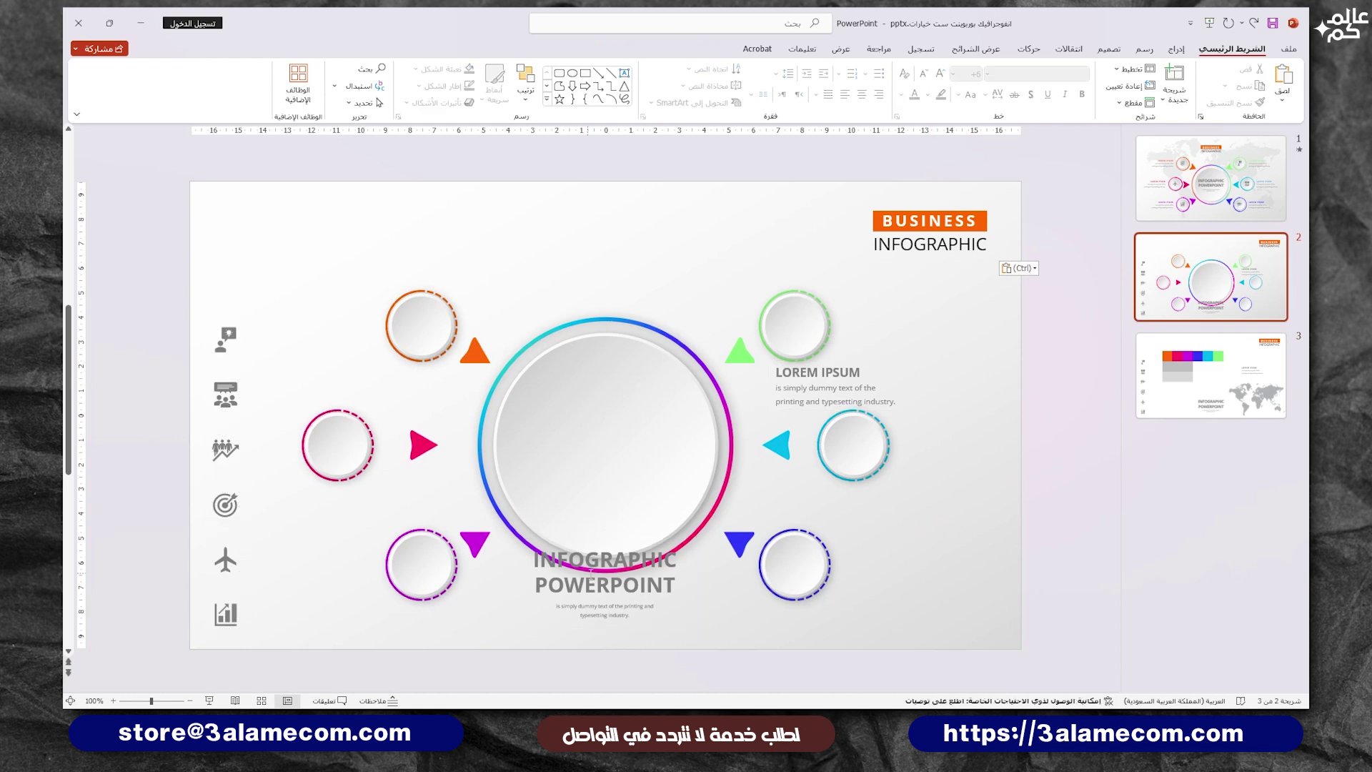
drag(596, 536, 596, 413)
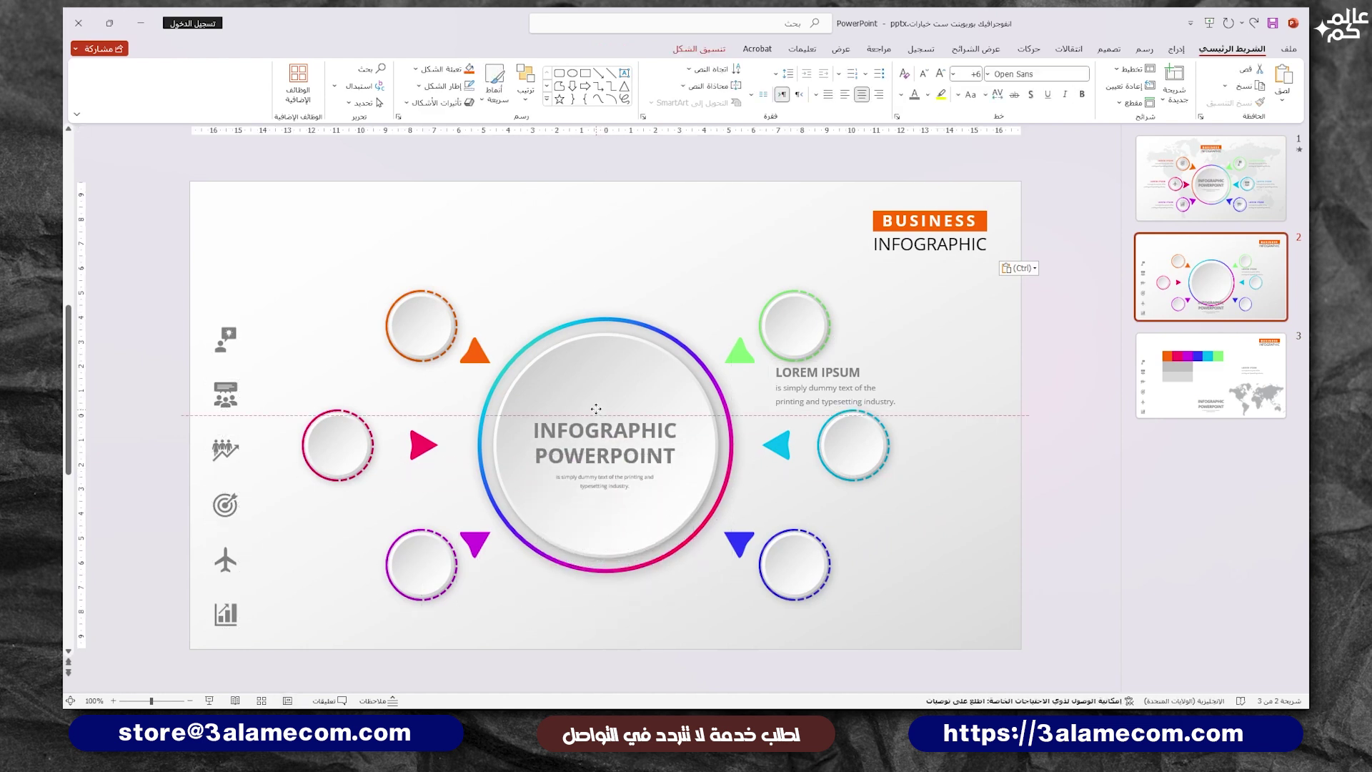
click(955, 230)
drag(955, 230, 631, 230)
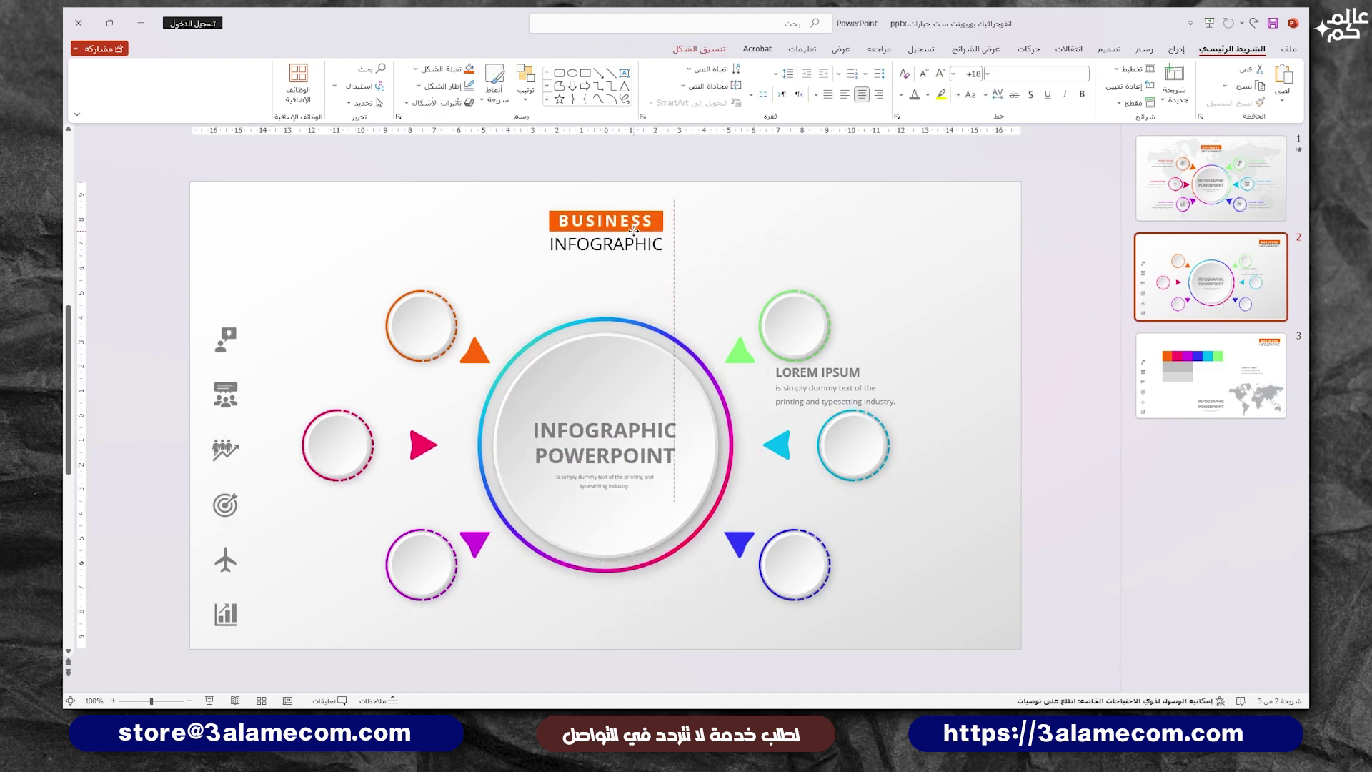
click(526, 86)
Drag the person, presentation, target, airplane and chart icons into their circles; move LOREM IPSUM beside green.
drag(230, 333, 815, 319)
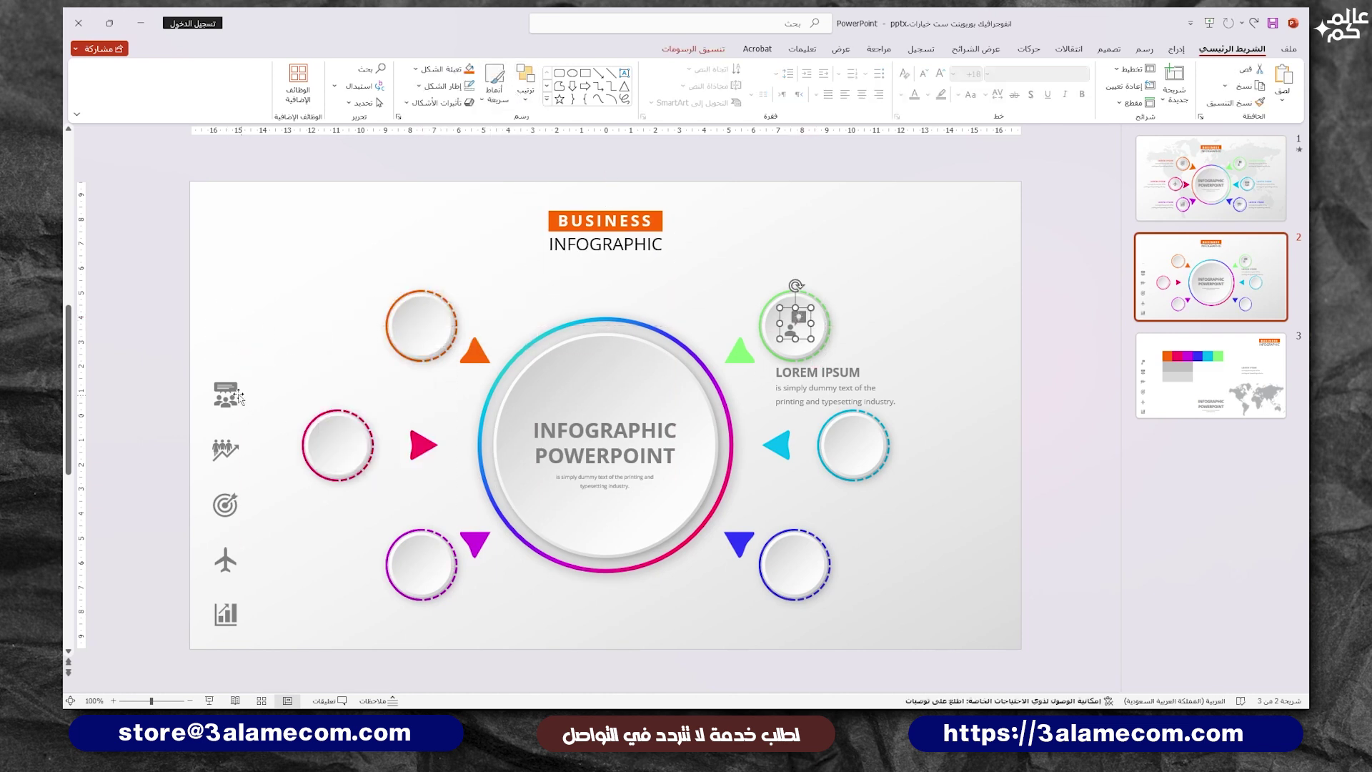
drag(239, 398, 844, 445)
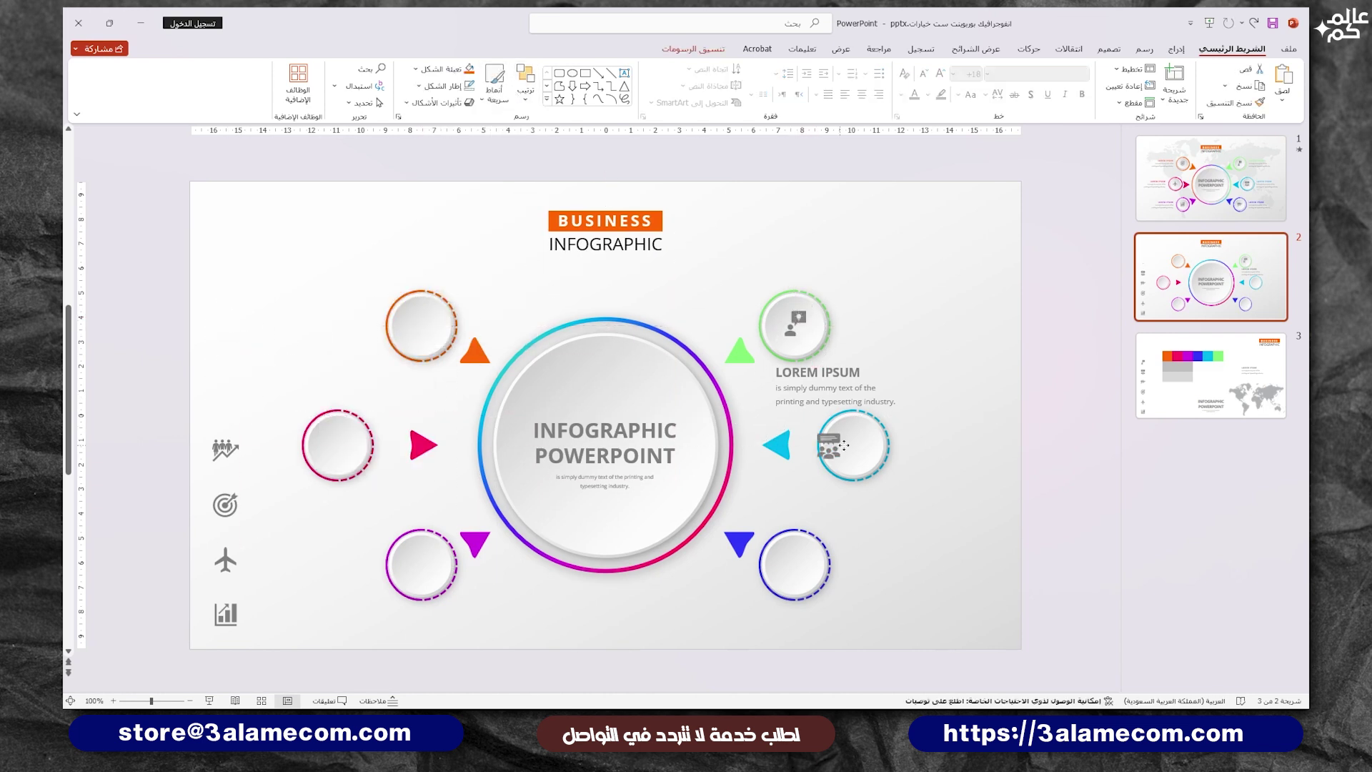
click(196, 443)
drag(225, 505, 402, 550)
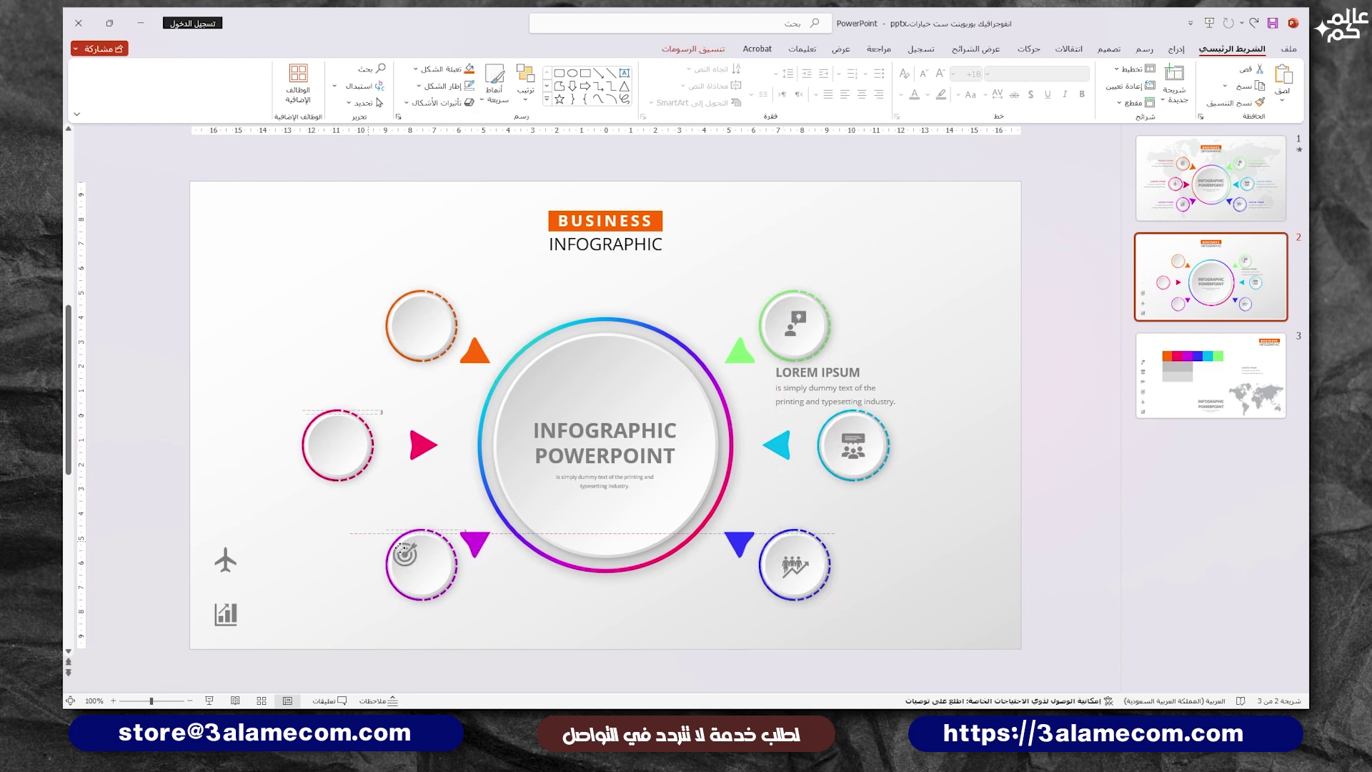
drag(225, 559, 337, 448)
drag(225, 615, 420, 325)
click(585, 284)
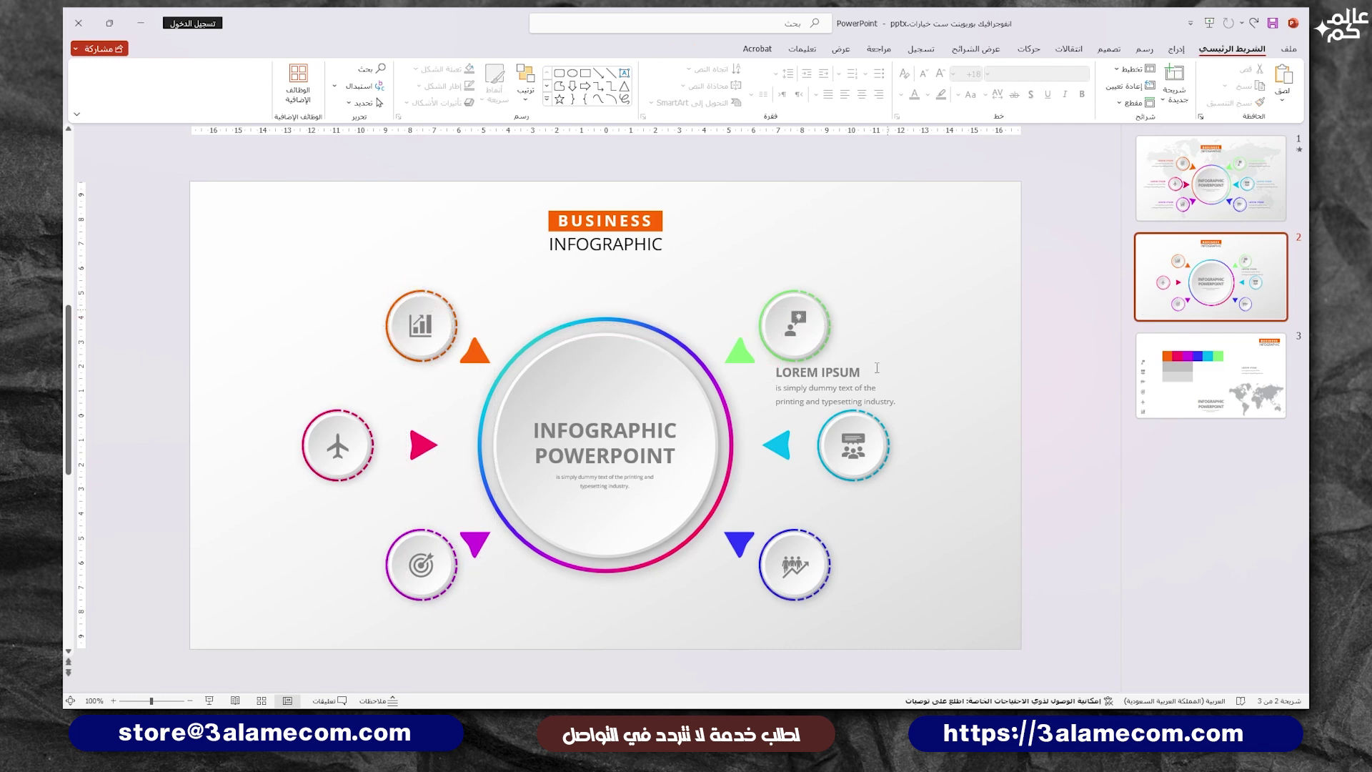
mouse_move(877, 368)
mouse_down()
mouse_move(946, 306)
mouse_move(978, 431)
mouse_up()
Copy LOREM IPSUM captions beside the circles, nudging the left circle and pink triangle toward the ring.
drag(854, 447, 839, 445)
click(782, 445)
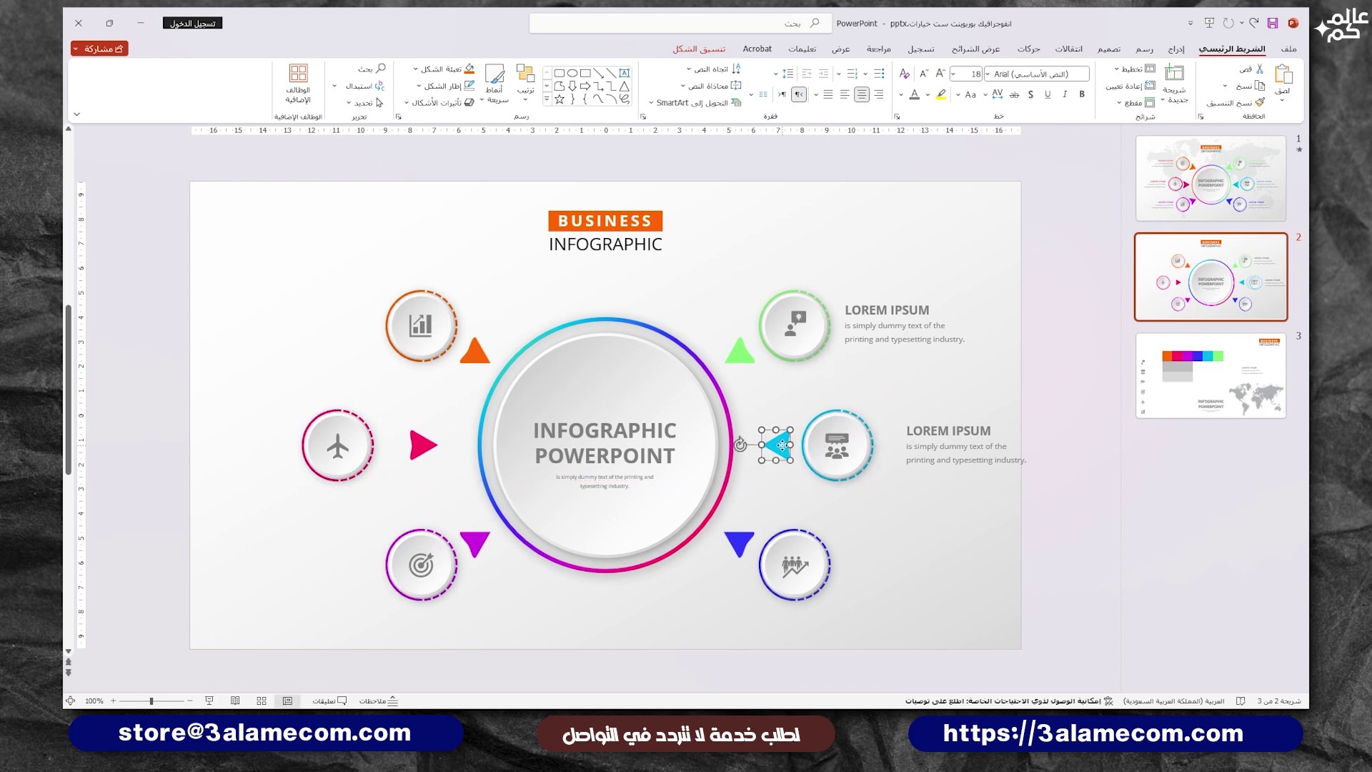
mouse_move(929, 430)
mouse_down()
mouse_move(912, 428)
mouse_move(869, 550)
mouse_move(265, 556)
mouse_move(245, 461)
mouse_move(218, 433)
mouse_up()
click(342, 446)
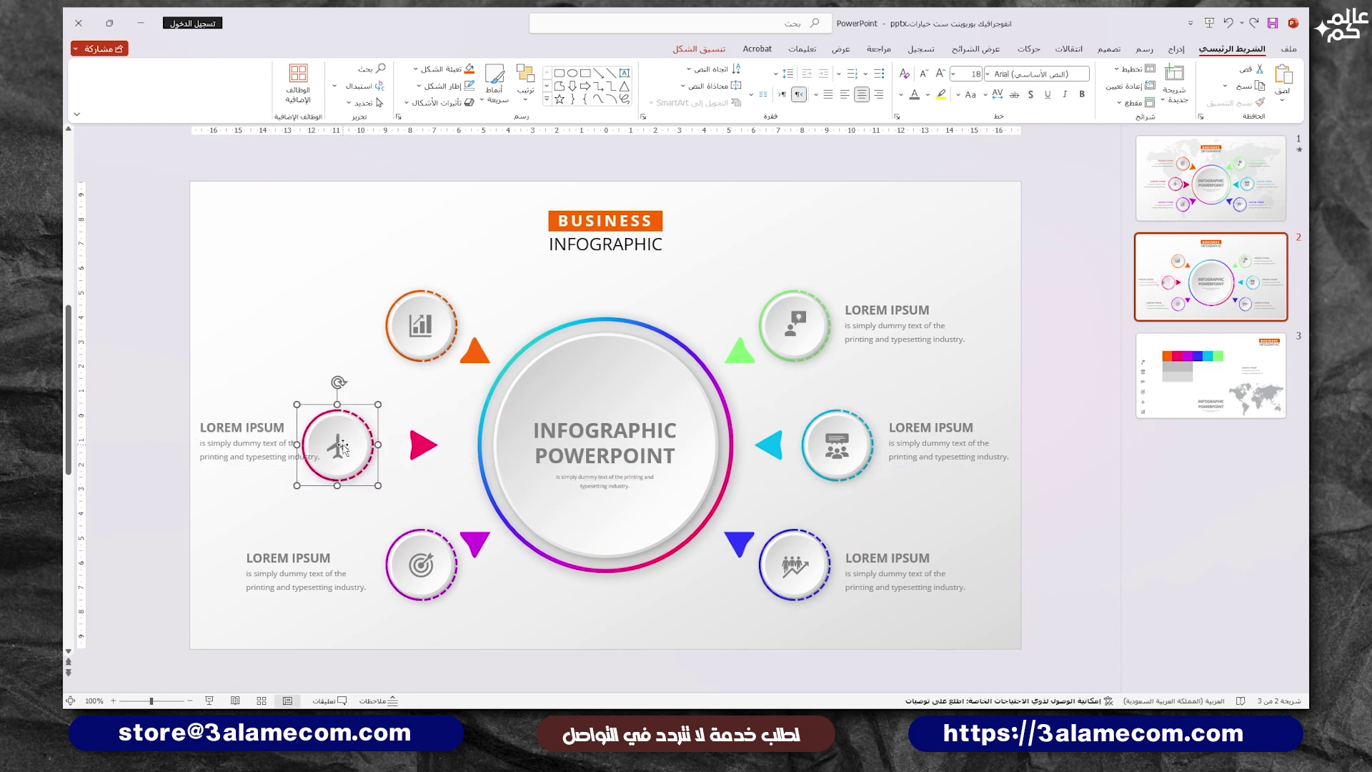
drag(342, 447, 453, 443)
drag(297, 415, 301, 415)
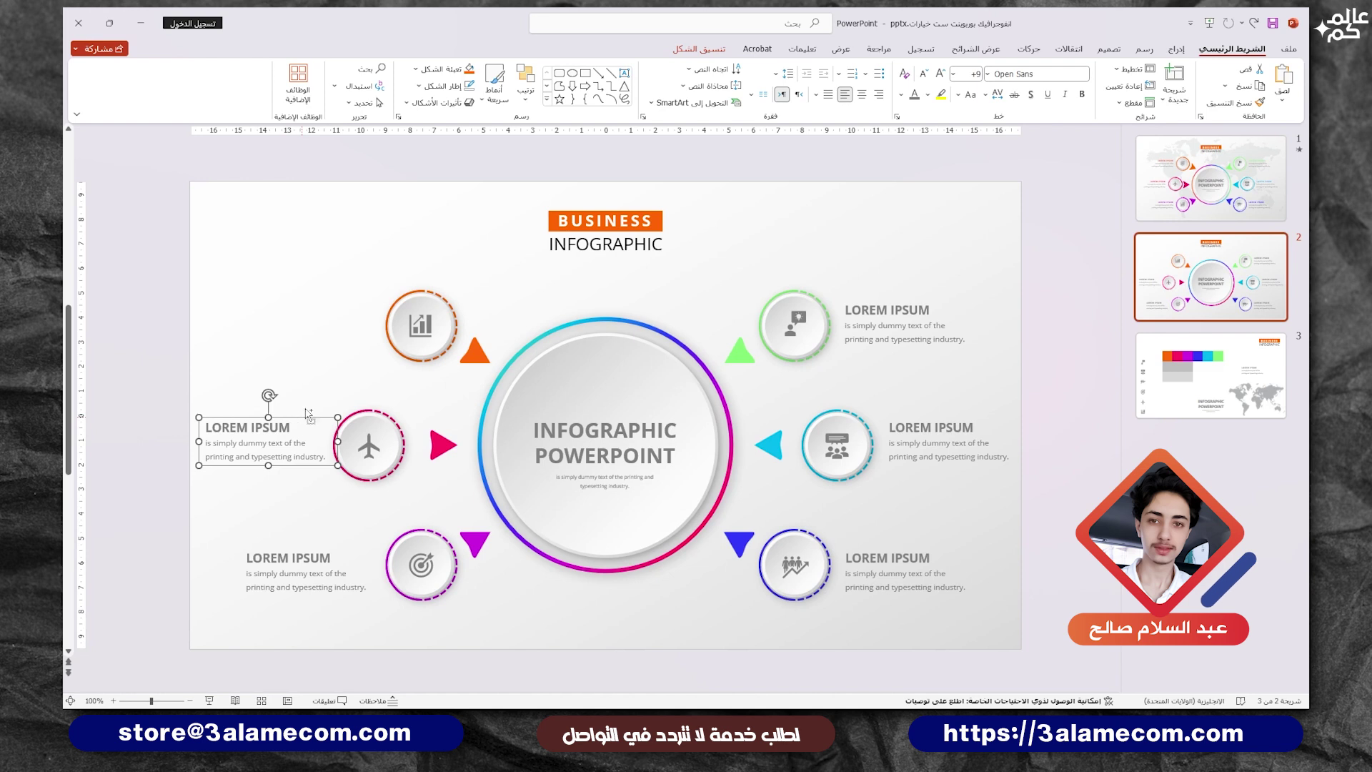
drag(294, 432, 334, 315)
shift+click(264, 443)
shift+click(308, 571)
Right-align the left text boxes and colour the right-side headings green, cyan and blue.
click(879, 94)
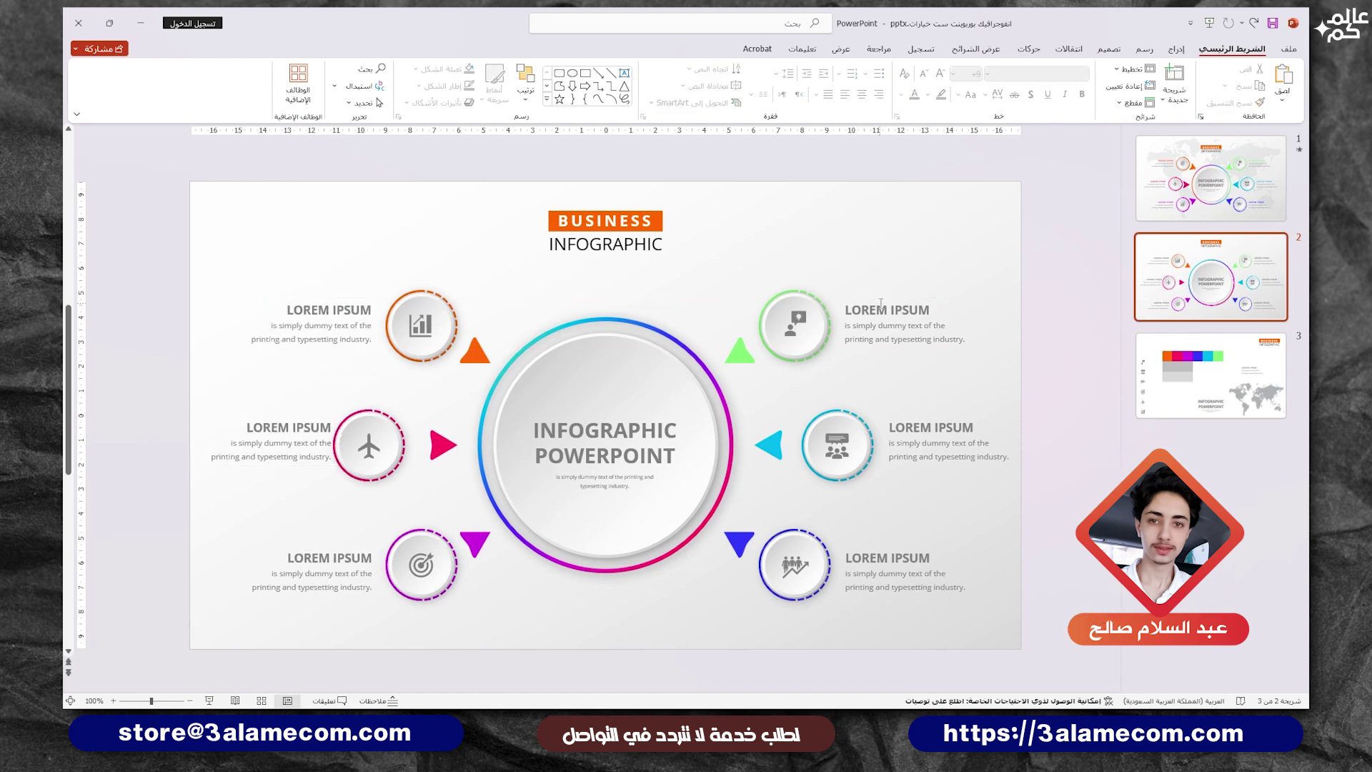
drag(845, 309, 931, 309)
click(900, 95)
click(865, 254)
drag(889, 427, 973, 428)
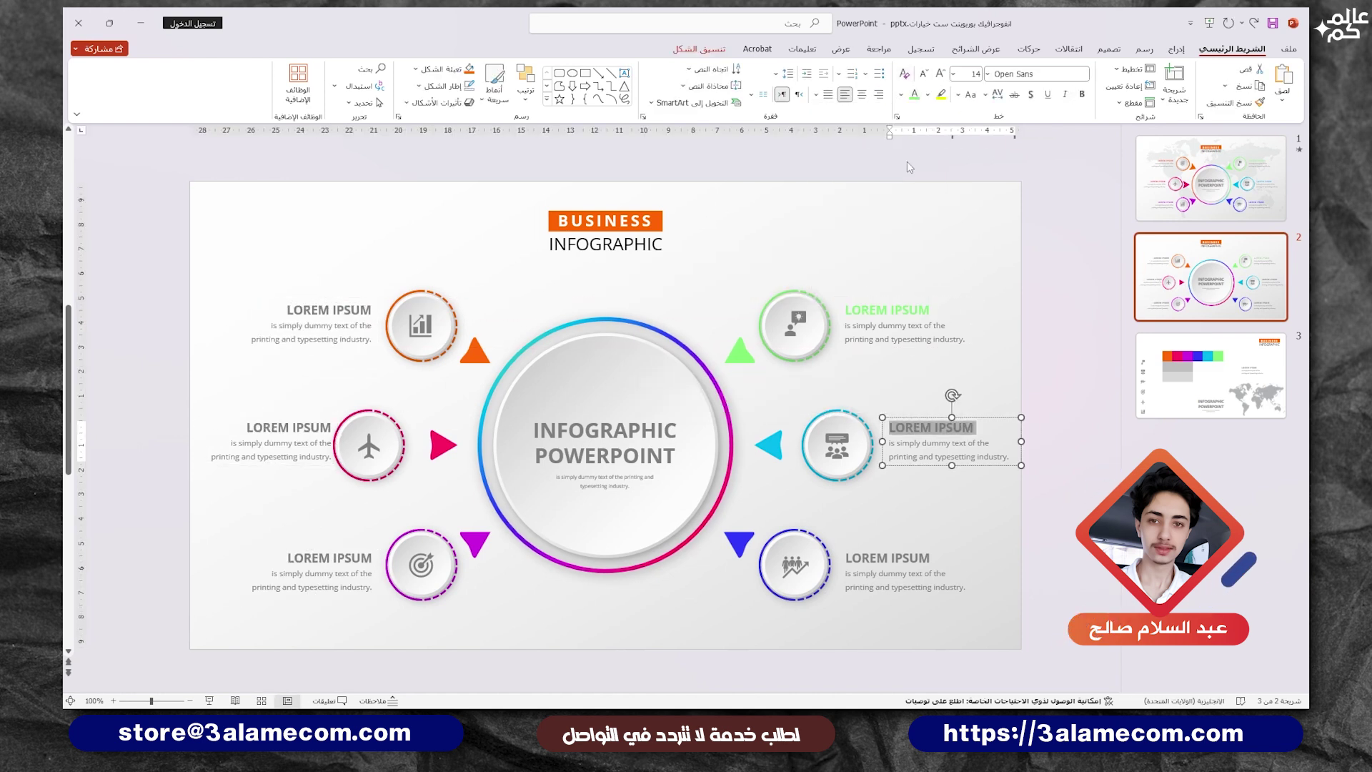
click(901, 94)
click(867, 254)
drag(845, 557, 878, 557)
click(901, 94)
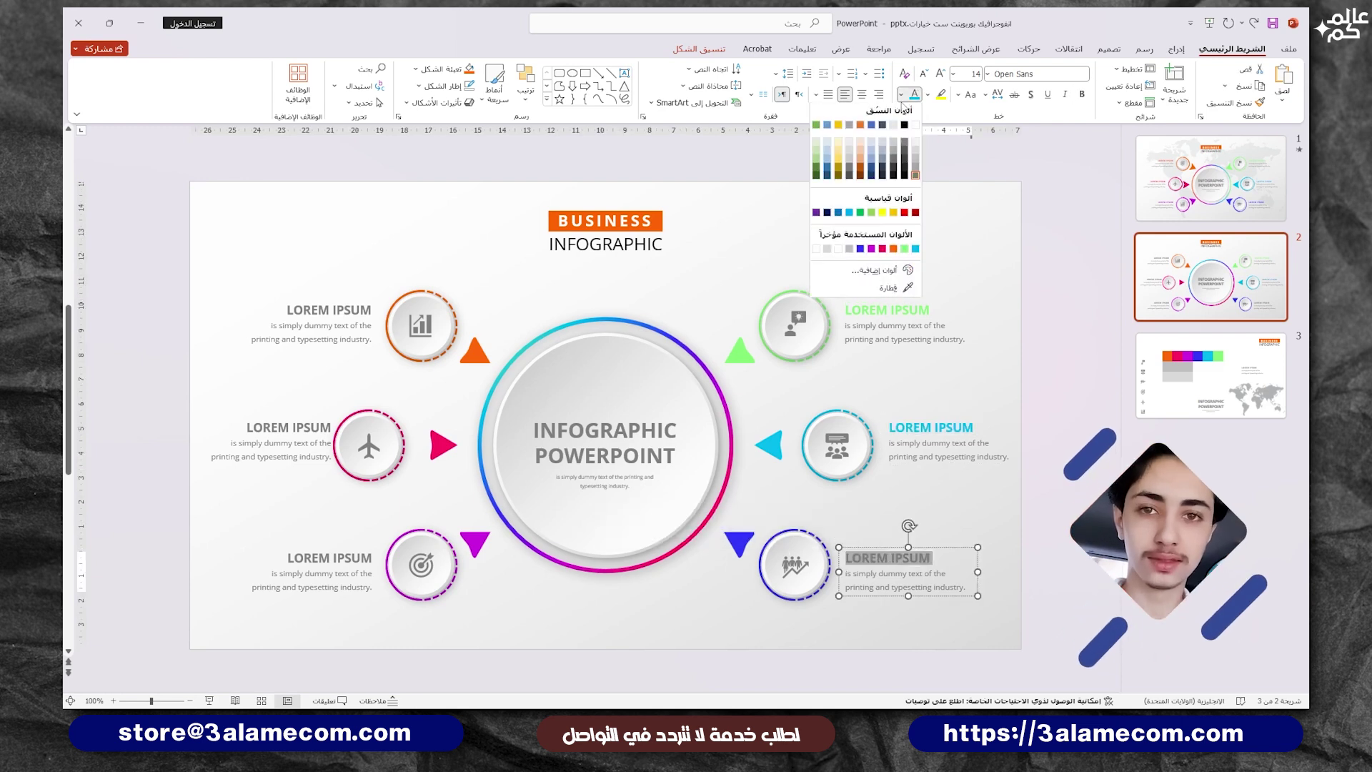
click(886, 253)
Colour the left-side headings magenta, crimson and orange from bottom to top.
click(307, 572)
drag(373, 557, 288, 558)
click(901, 94)
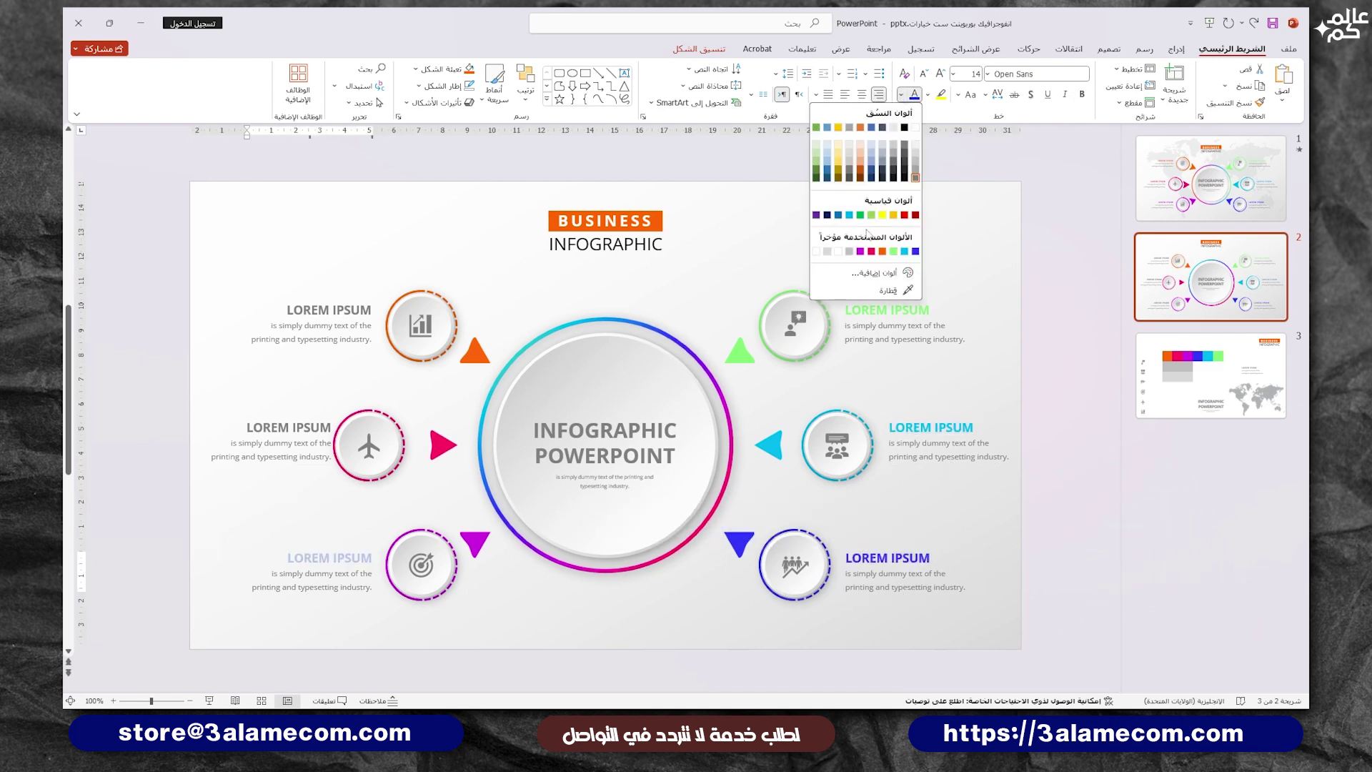
click(868, 250)
click(272, 447)
drag(331, 427, 247, 427)
click(900, 94)
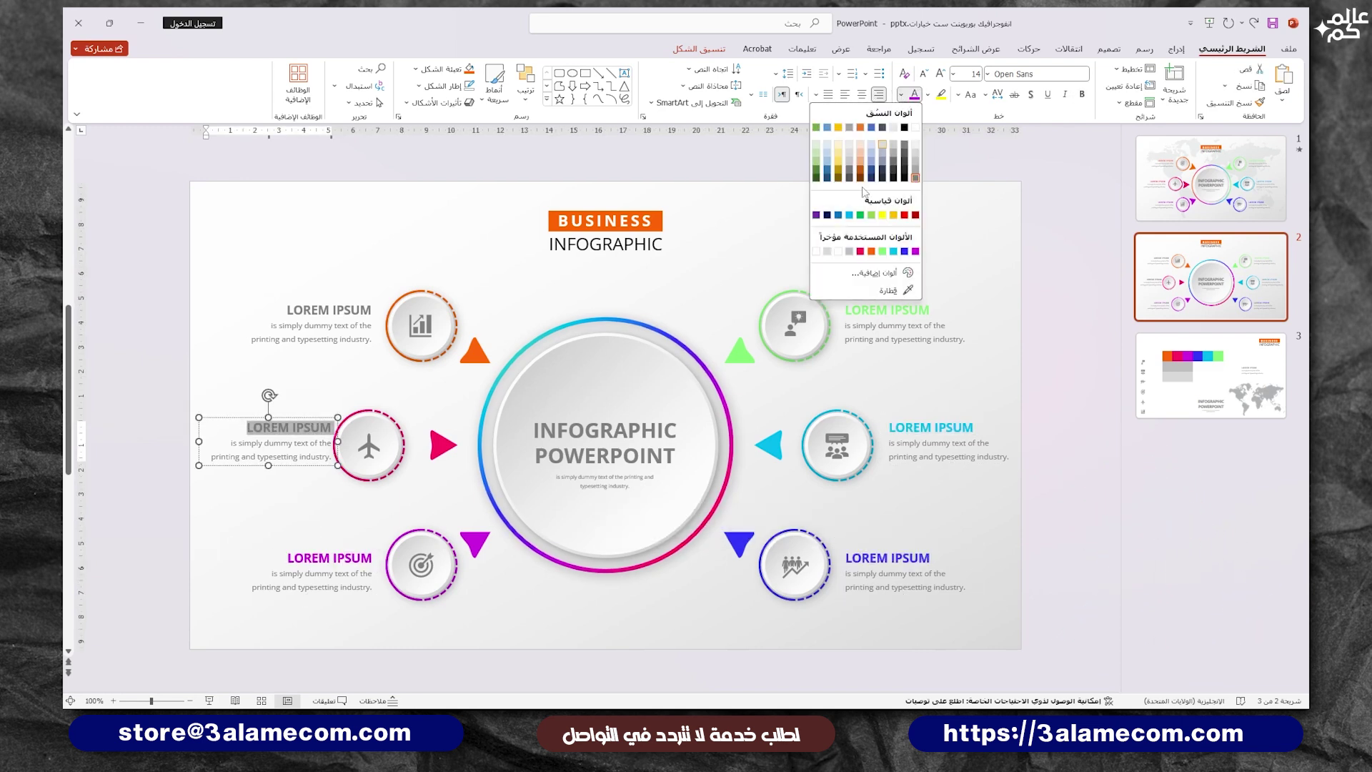
click(861, 251)
drag(372, 309, 287, 309)
click(901, 95)
click(860, 251)
click(857, 243)
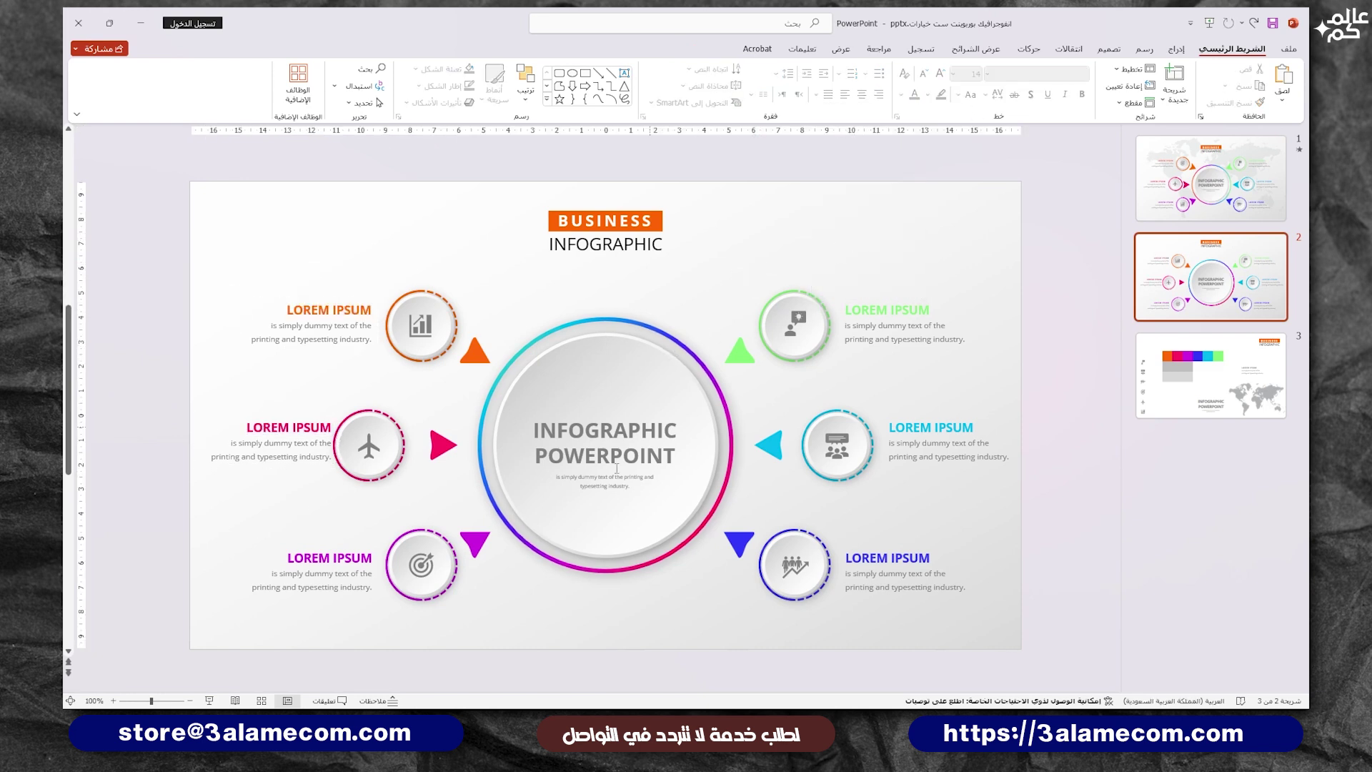
Group the green triangle with its green icon circle.
click(617, 401)
click(613, 420)
right_click(631, 361)
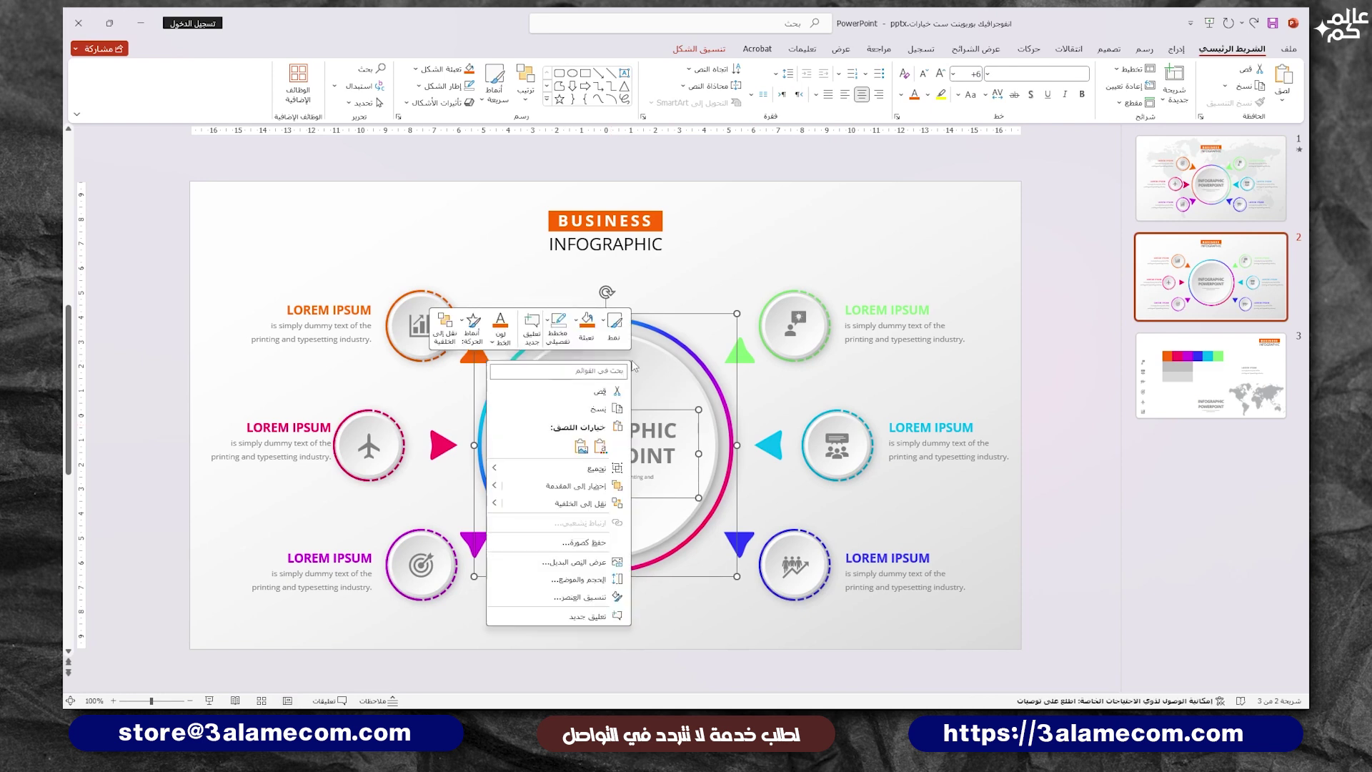
click(697, 345)
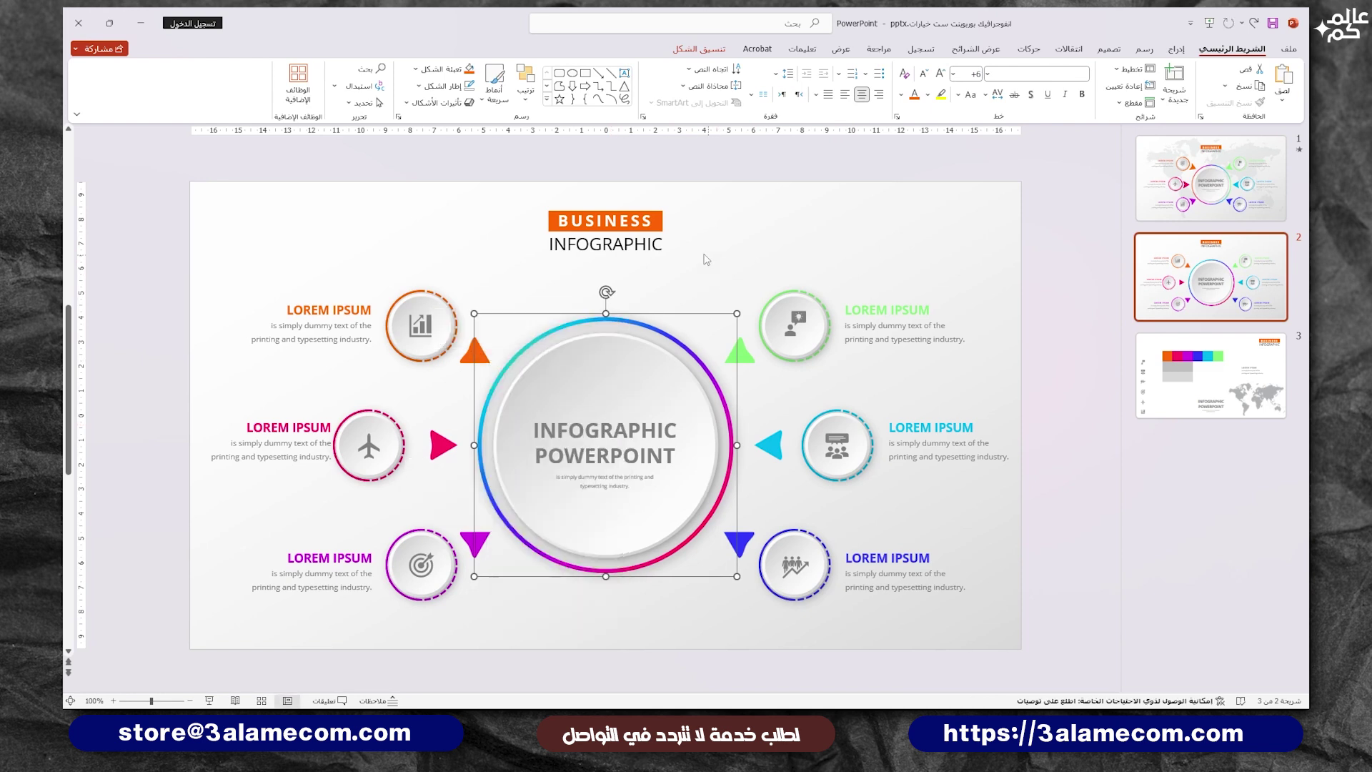
drag(690, 251, 858, 412)
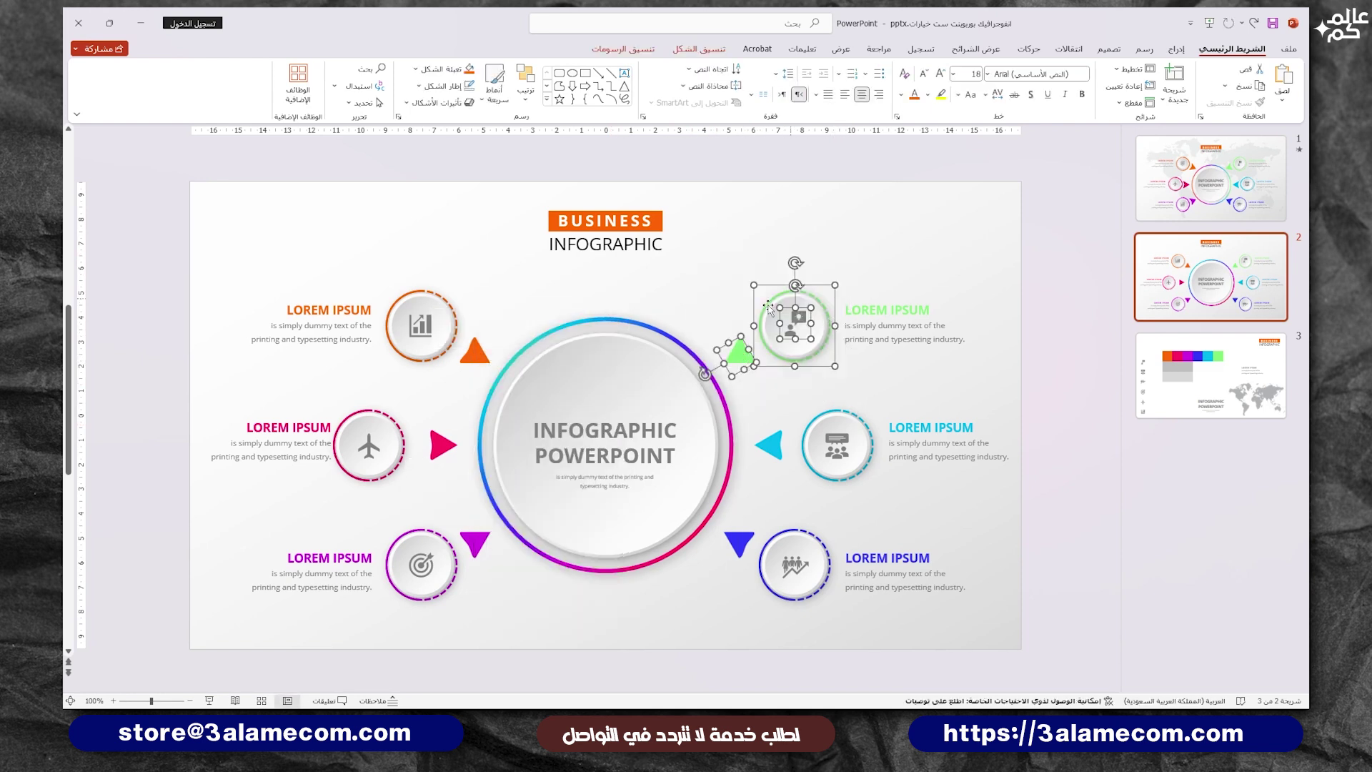
right_click(804, 328)
mouse_move(740, 431)
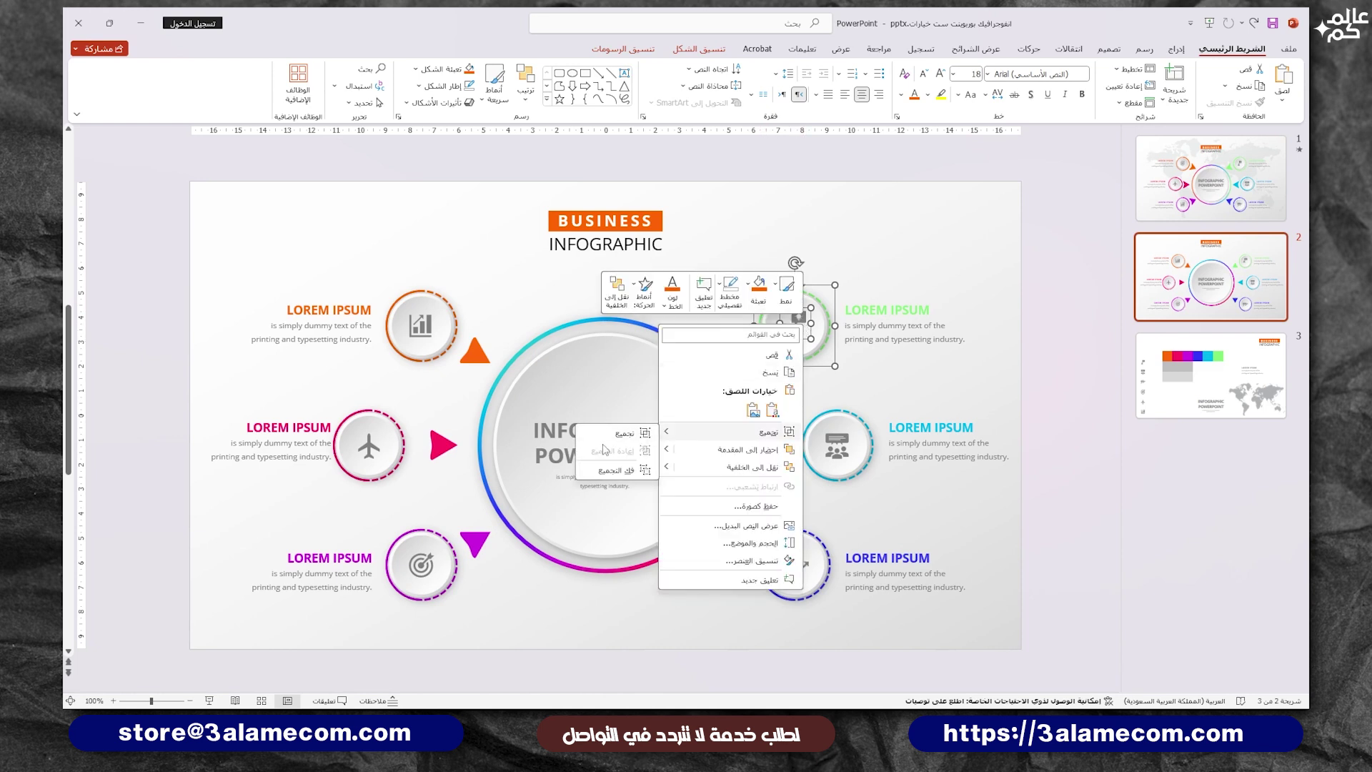
click(644, 431)
click(764, 396)
Group the cyan triangle with its cyan icon circle.
drag(736, 388, 892, 522)
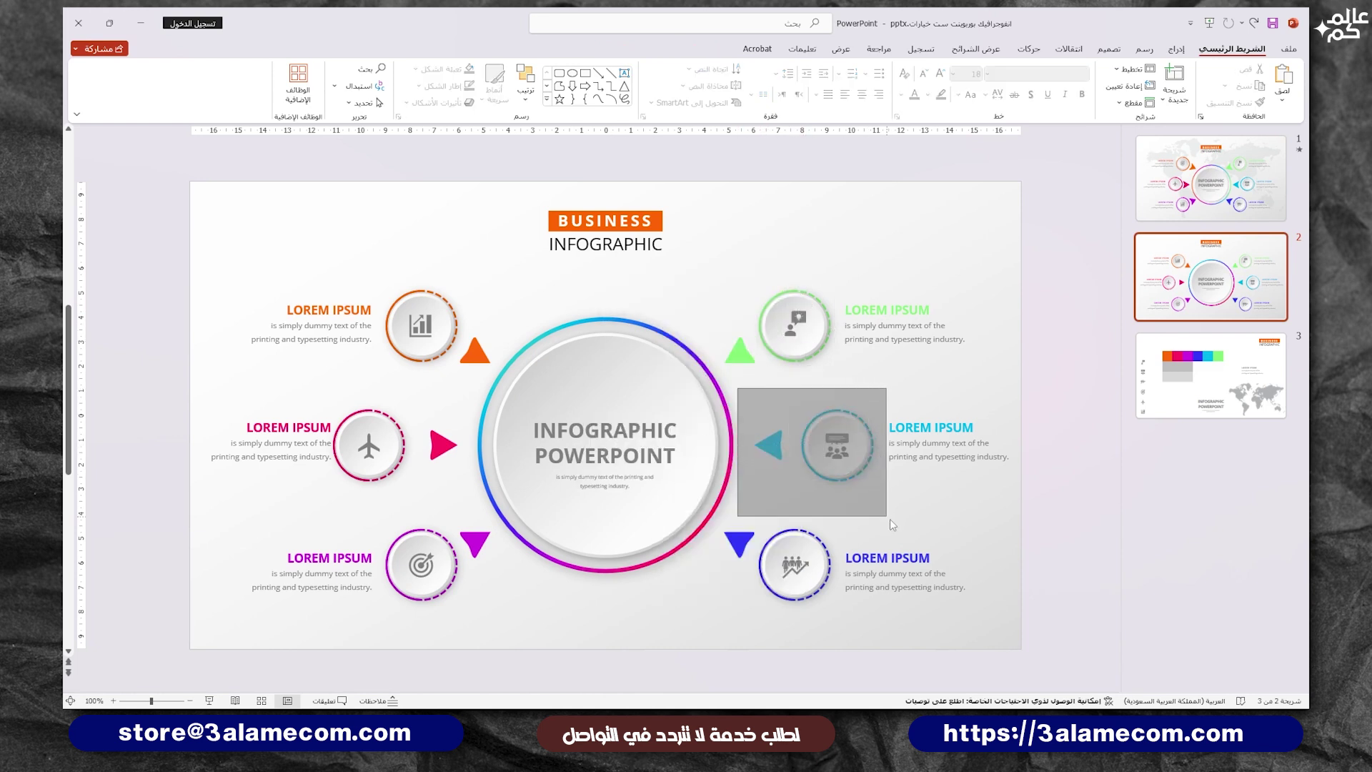
right_click(865, 461)
mouse_move(793, 301)
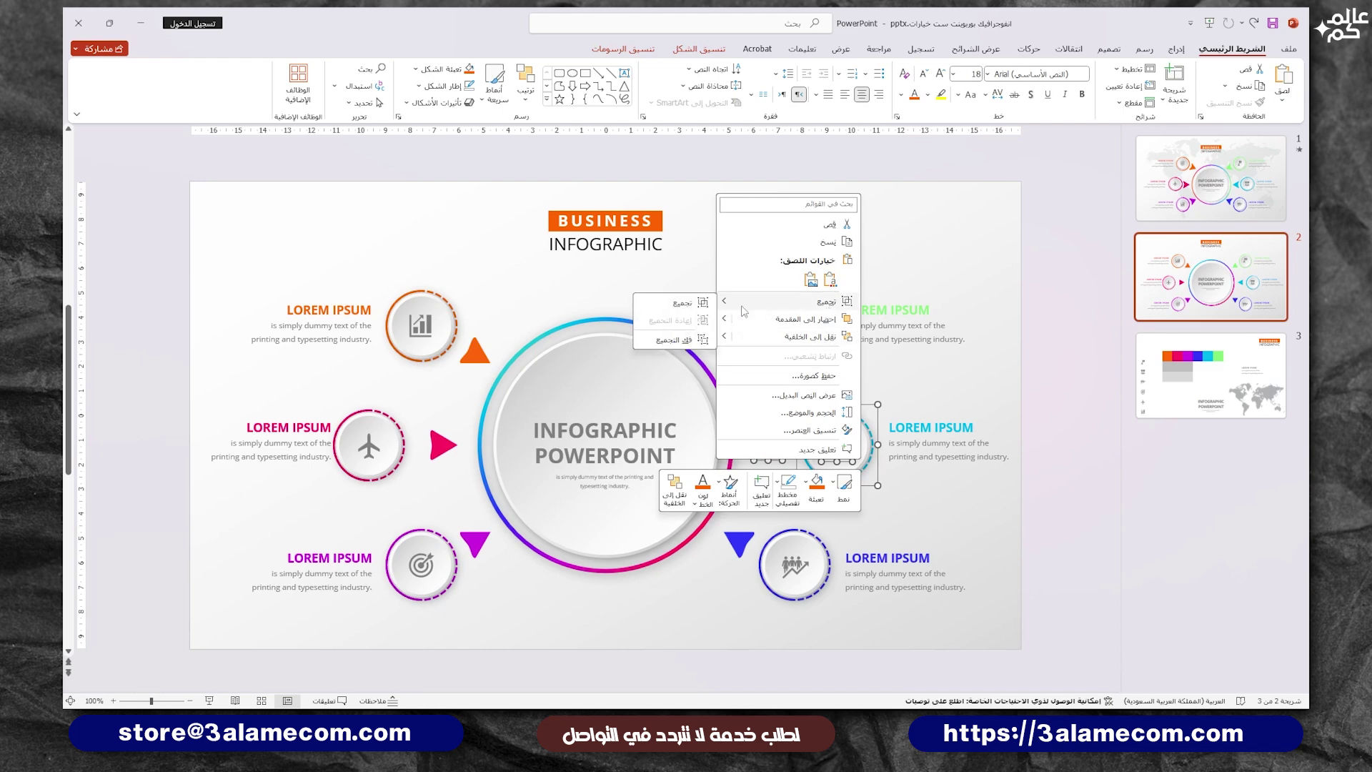
click(668, 303)
right_click(795, 565)
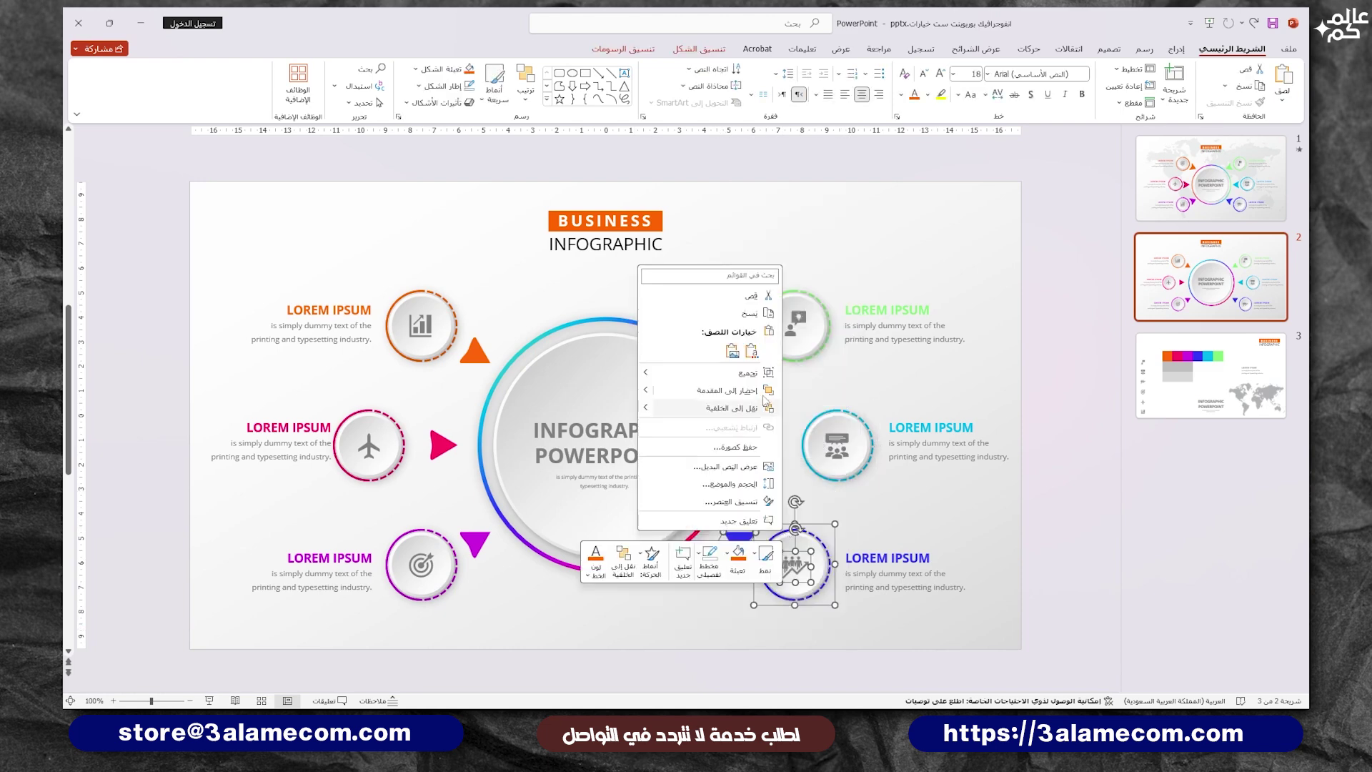
key(Escape)
click(388, 528)
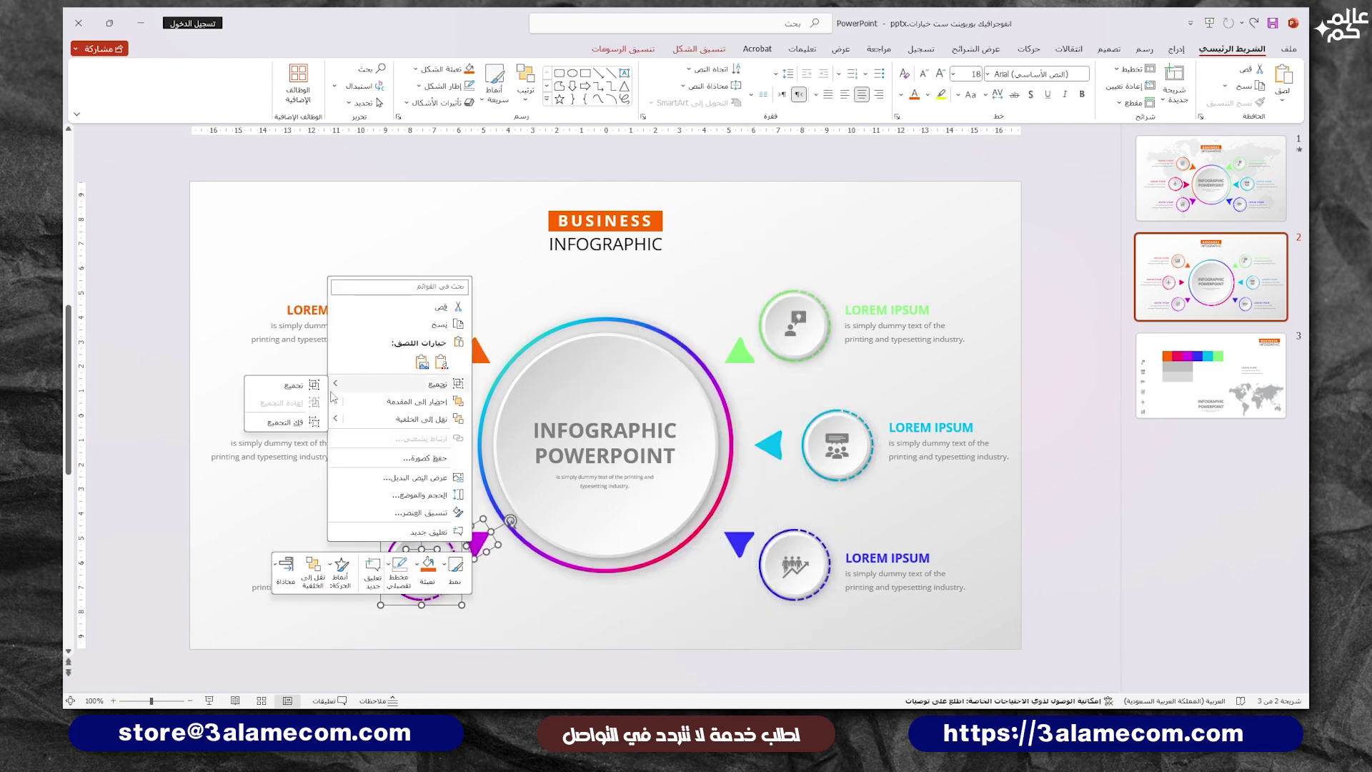
key(Escape)
Group the pink triangle with the airplane circle and the orange triangle with its circle.
click(369, 444)
shift+click(443, 445)
right_click(446, 450)
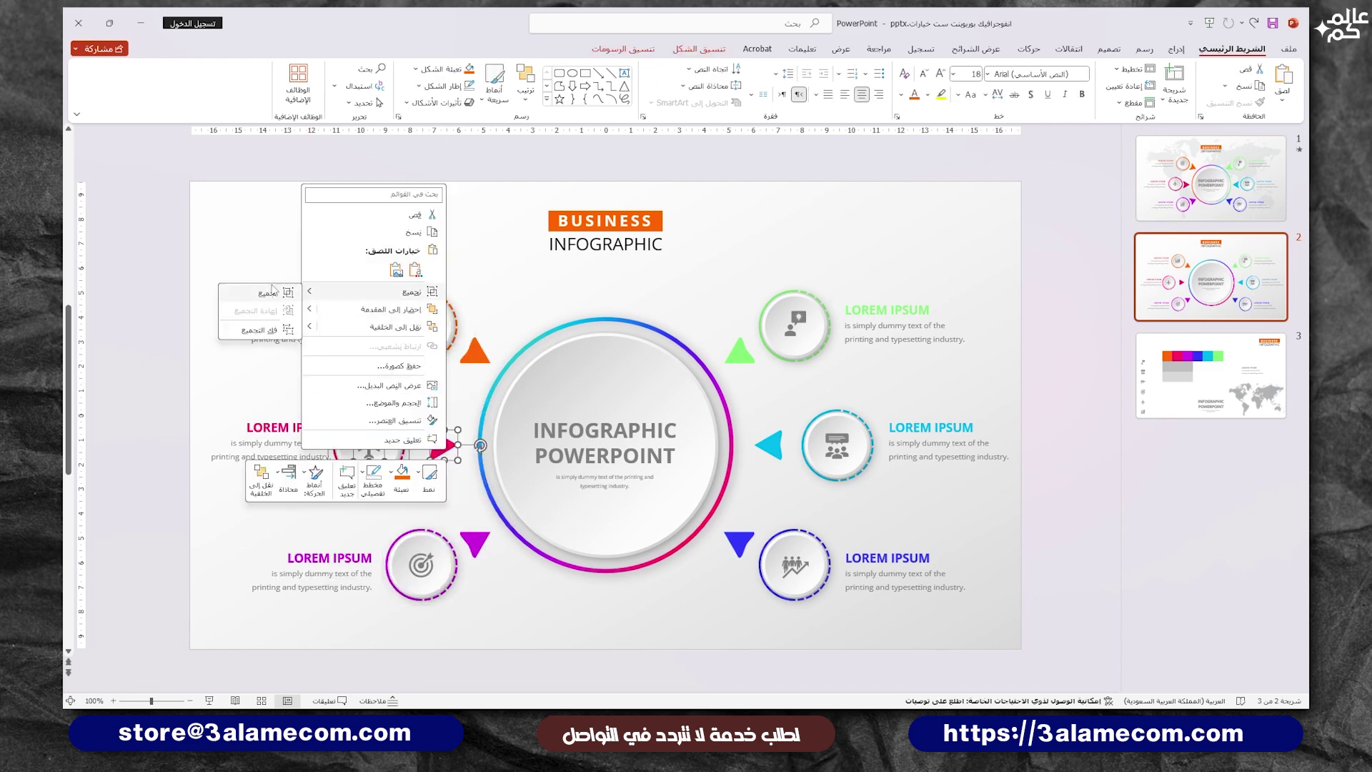
click(264, 308)
click(422, 325)
shift+click(476, 352)
right_click(483, 359)
click(296, 466)
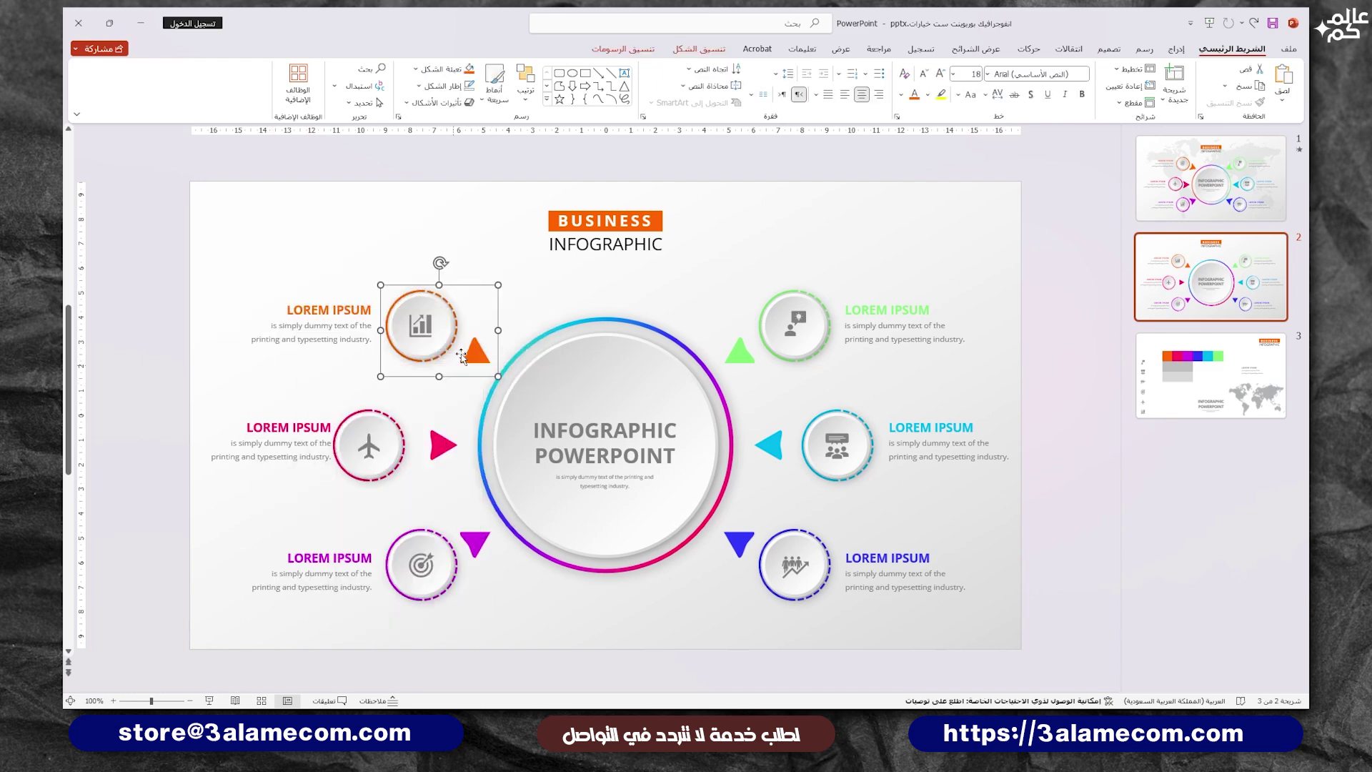
click(772, 239)
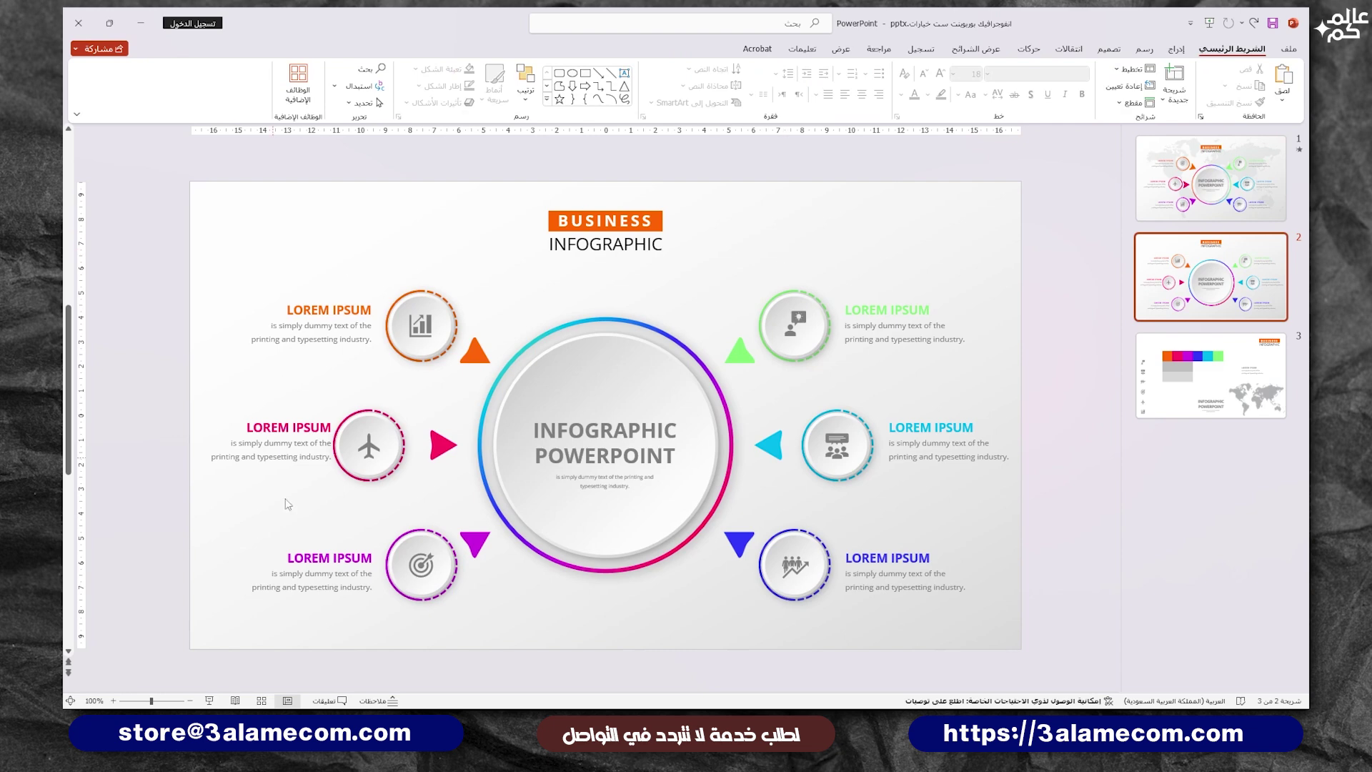
Copy the world map from slide 3 onto slide 2 and enlarge it across the slide.
click(1211, 375)
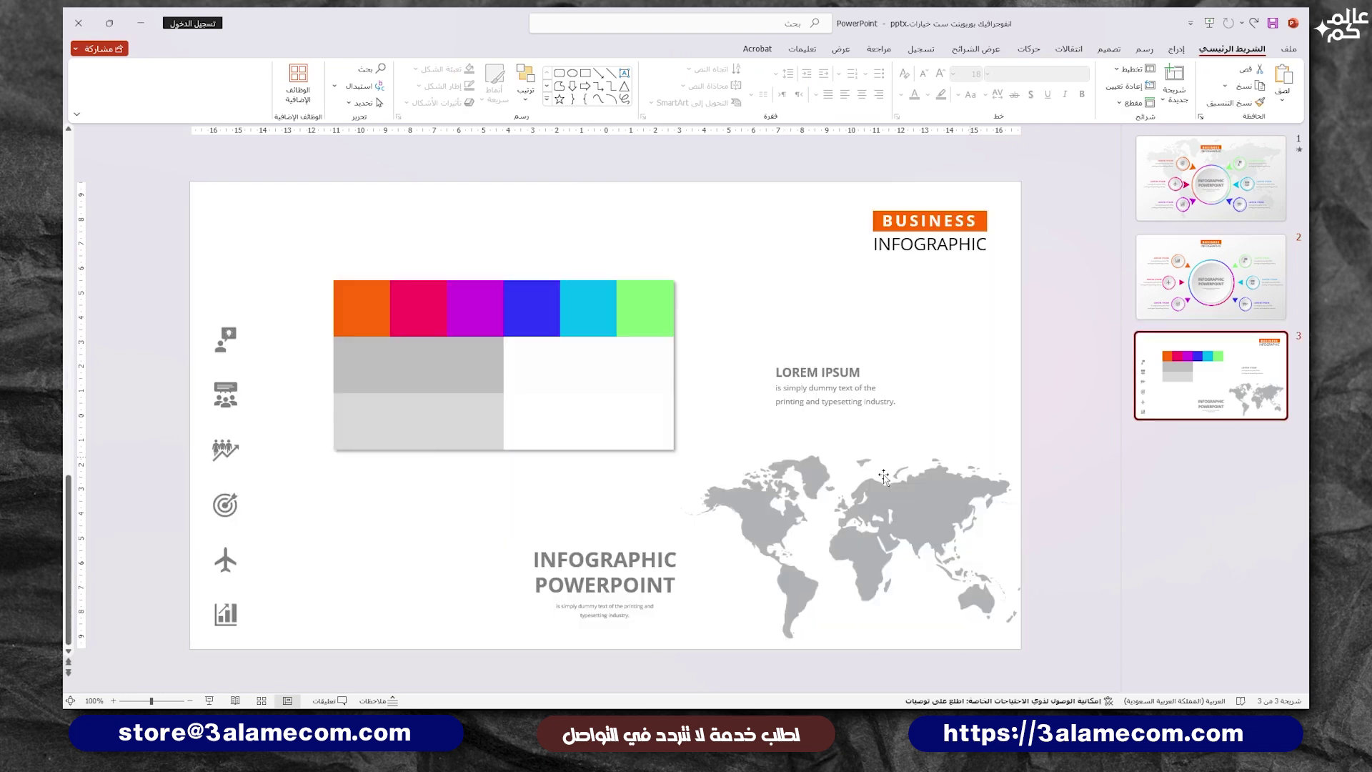
click(852, 505)
click(1211, 278)
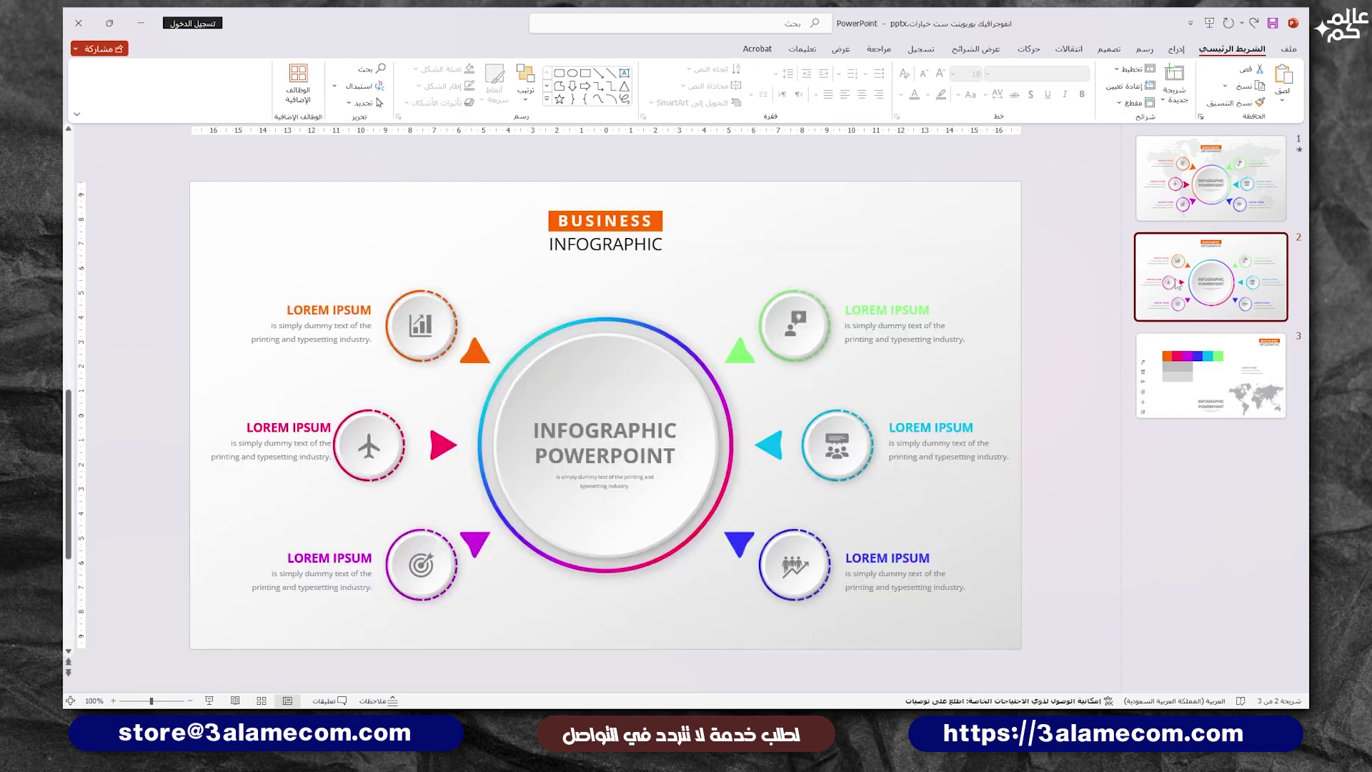
key(ctrl+v)
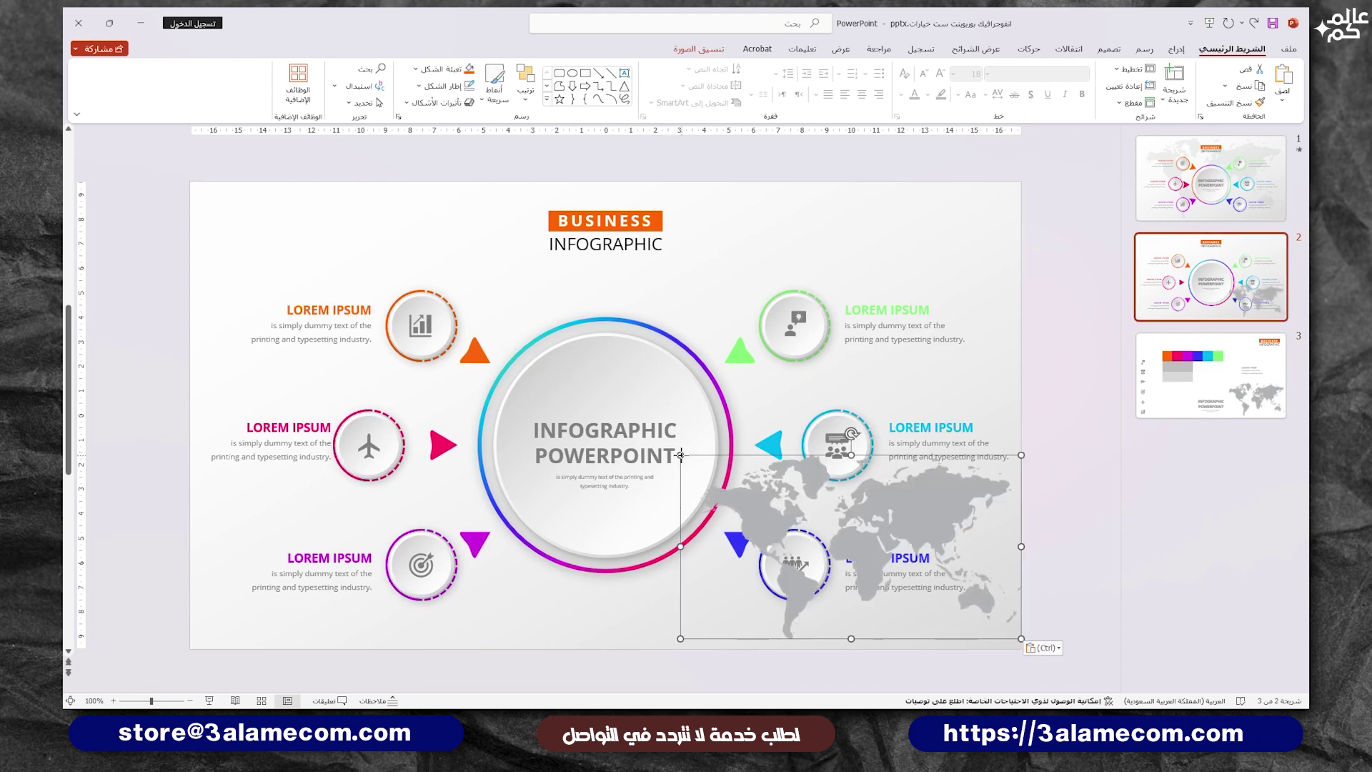
drag(679, 454, 191, 297)
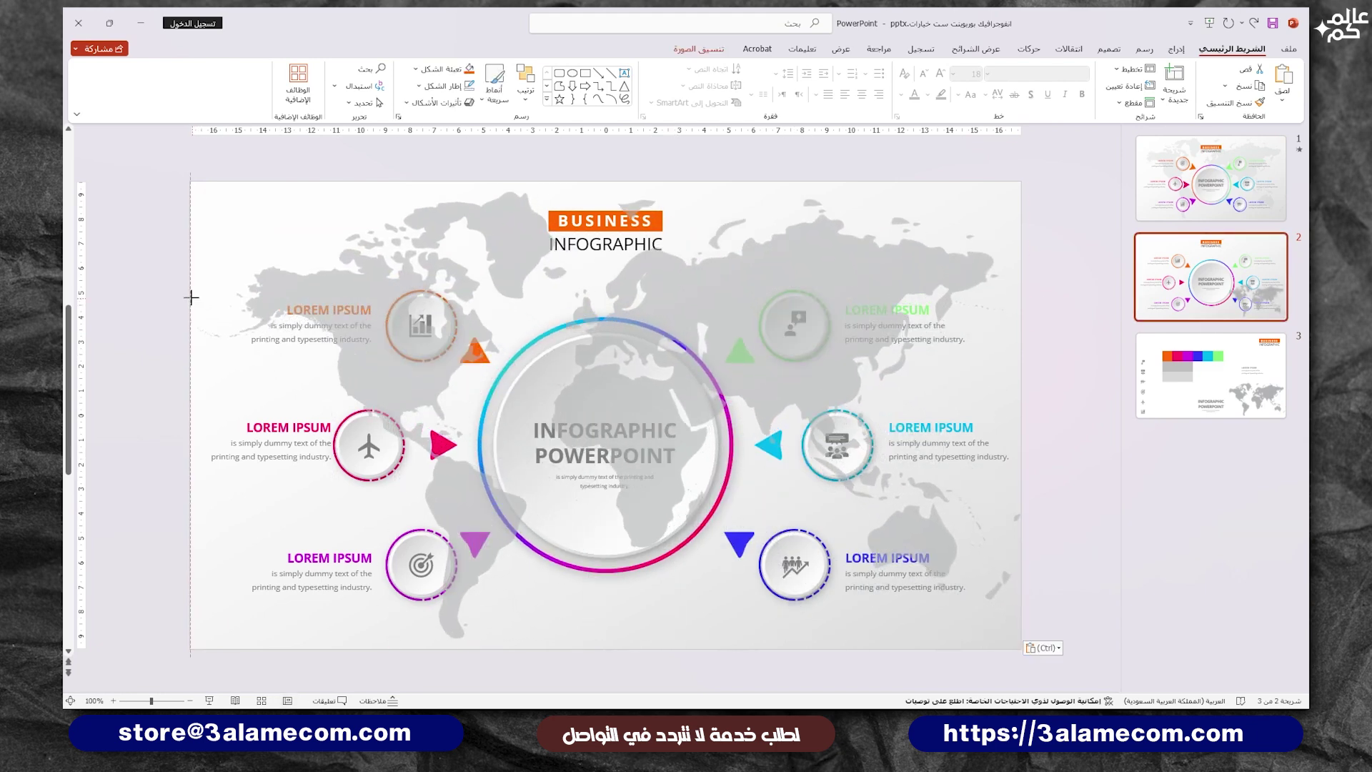
Send the world map to back and apply a high transparency preset to fade it.
right_click(496, 238)
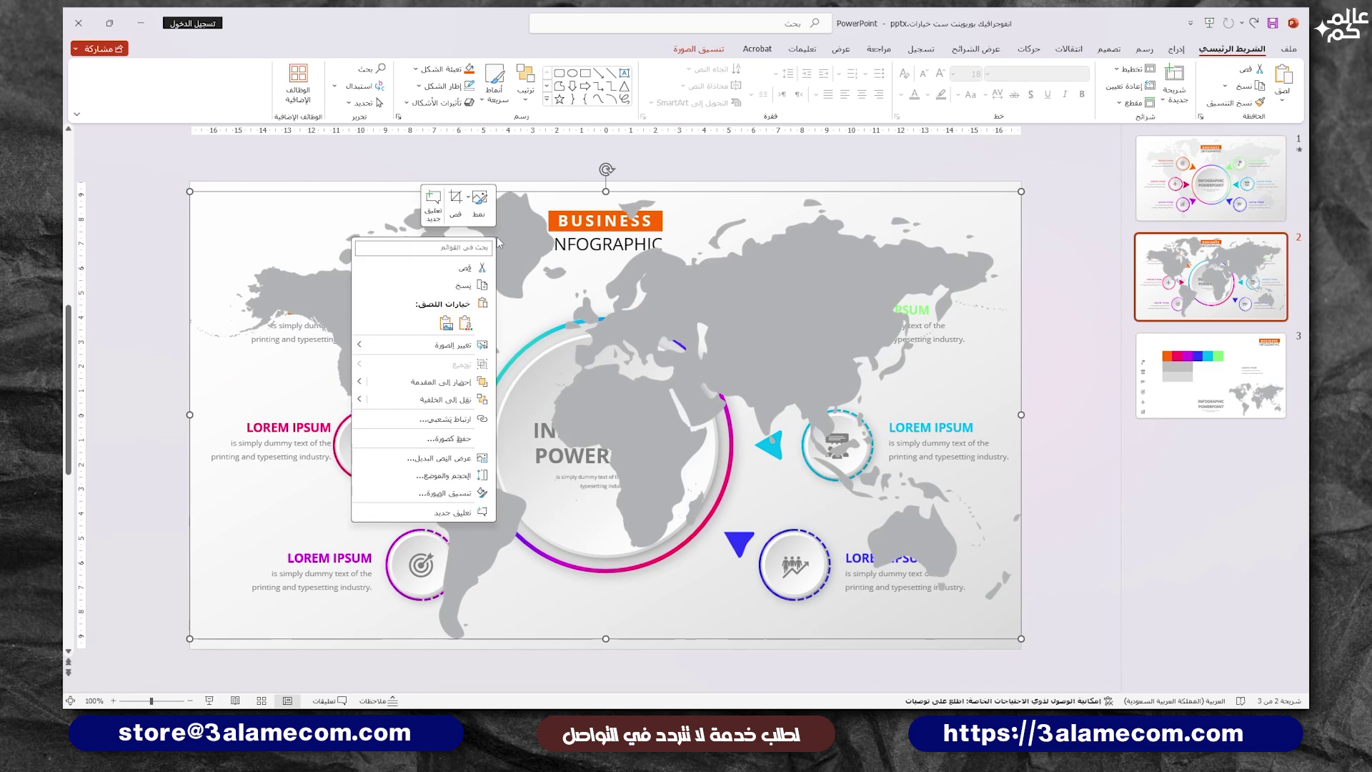
click(463, 402)
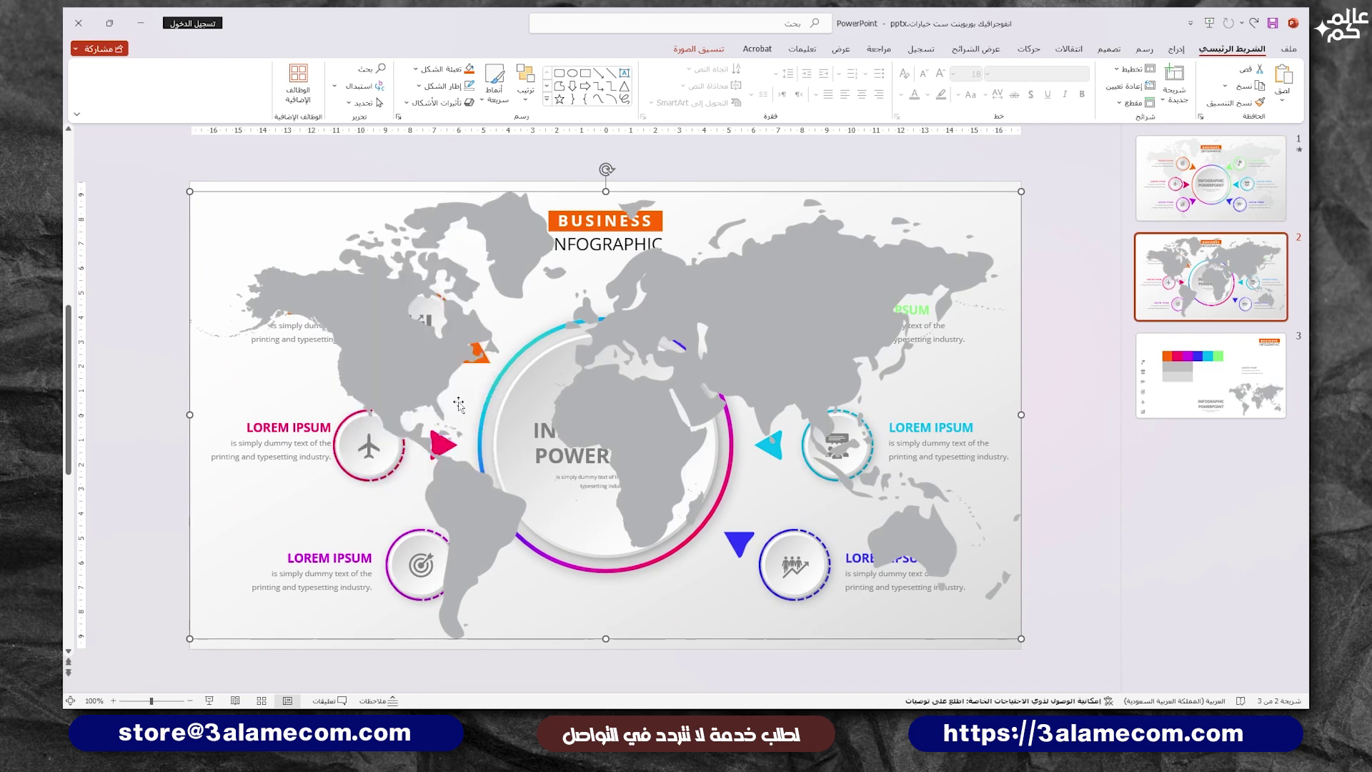
click(700, 50)
click(1156, 83)
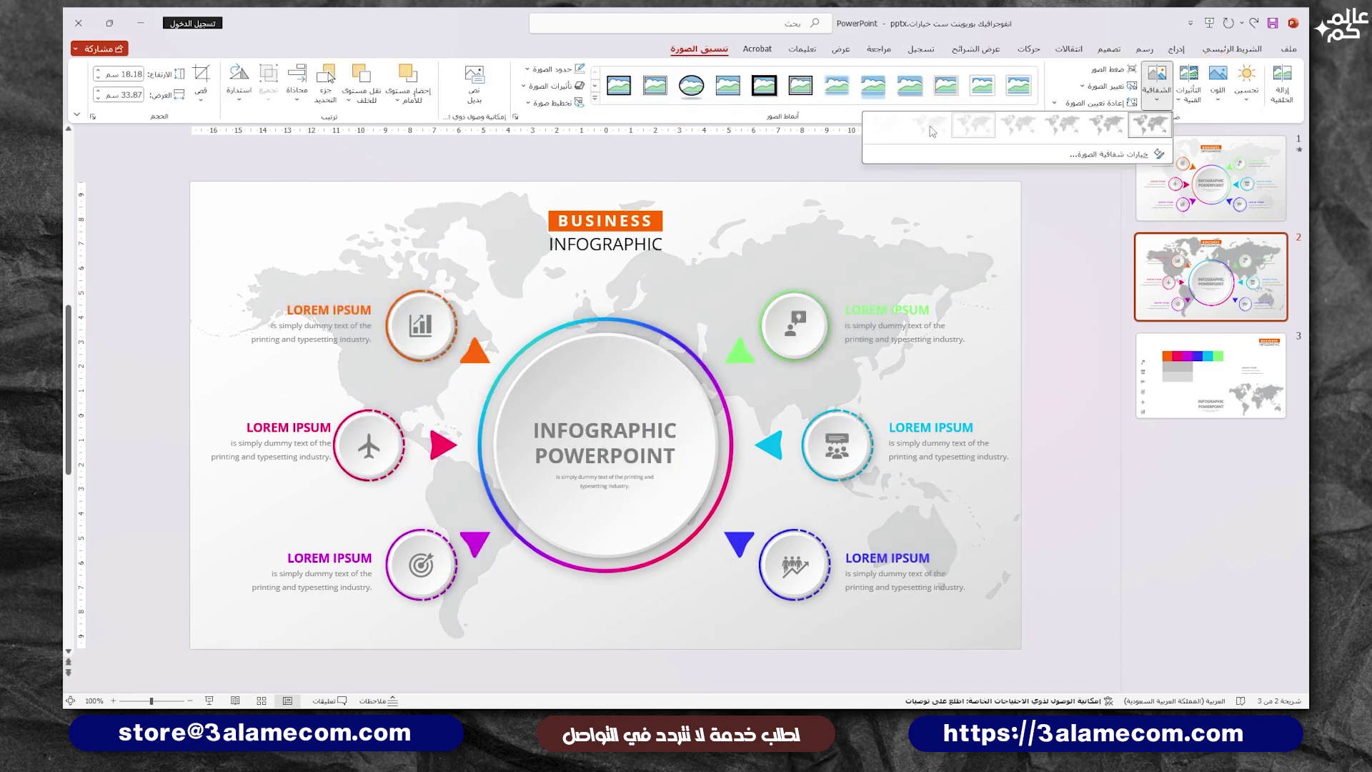
click(932, 131)
click(1087, 318)
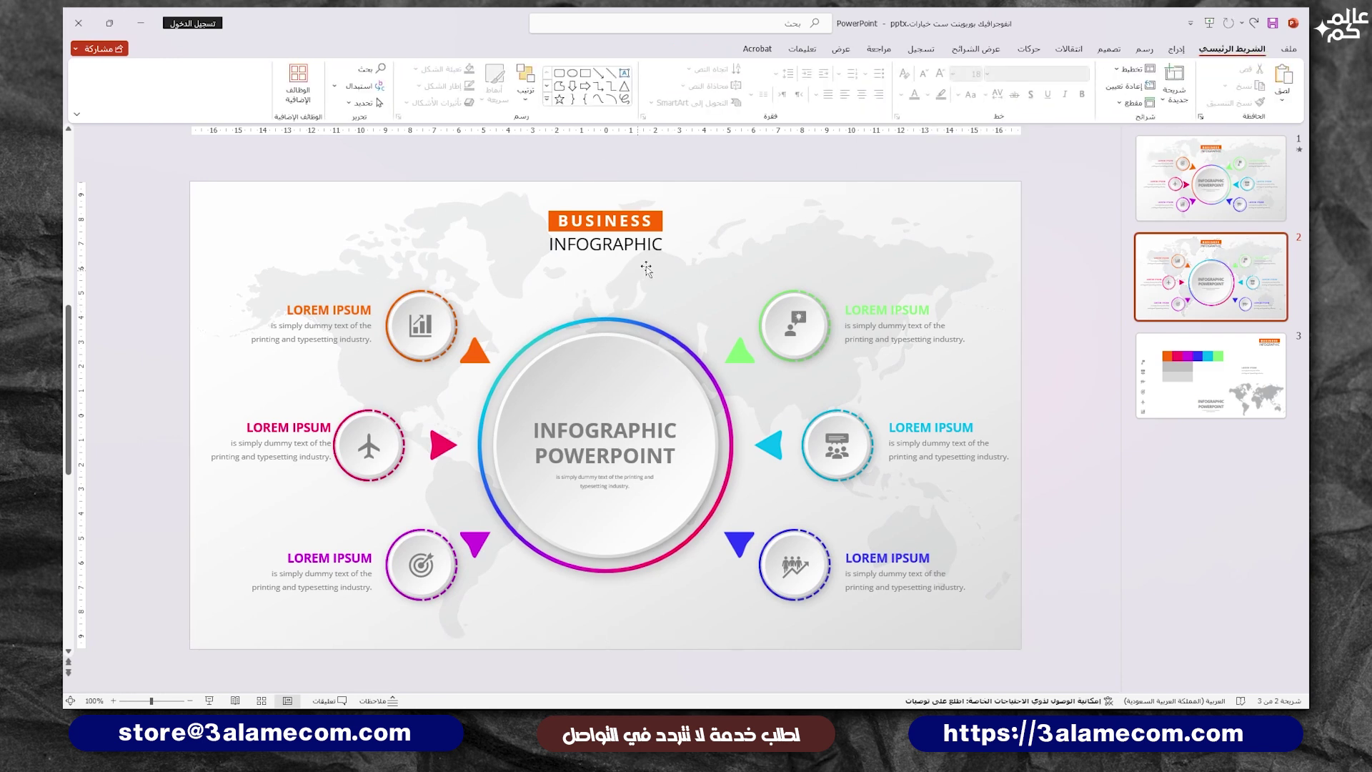
Give the BUSINESS INFOGRAPHIC title group a Fly In entrance from the top.
click(1029, 50)
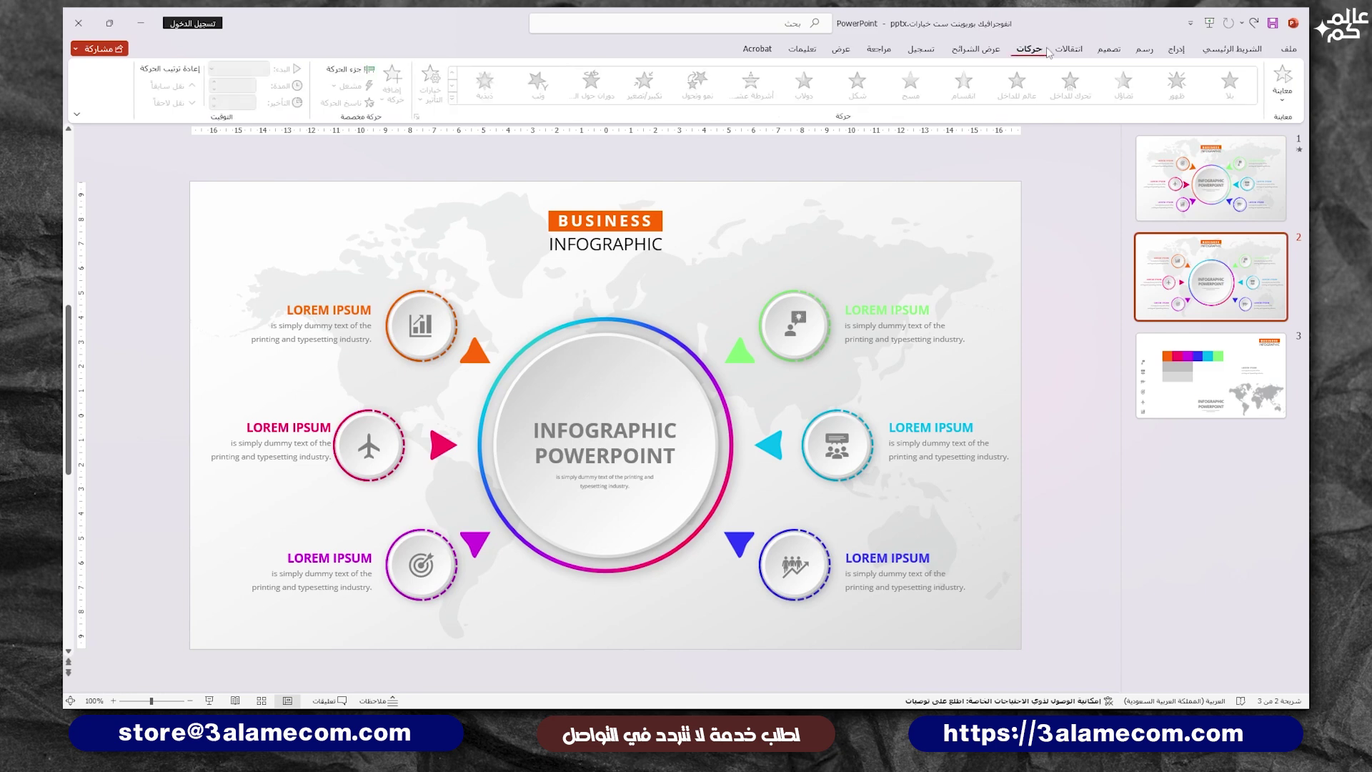
click(655, 217)
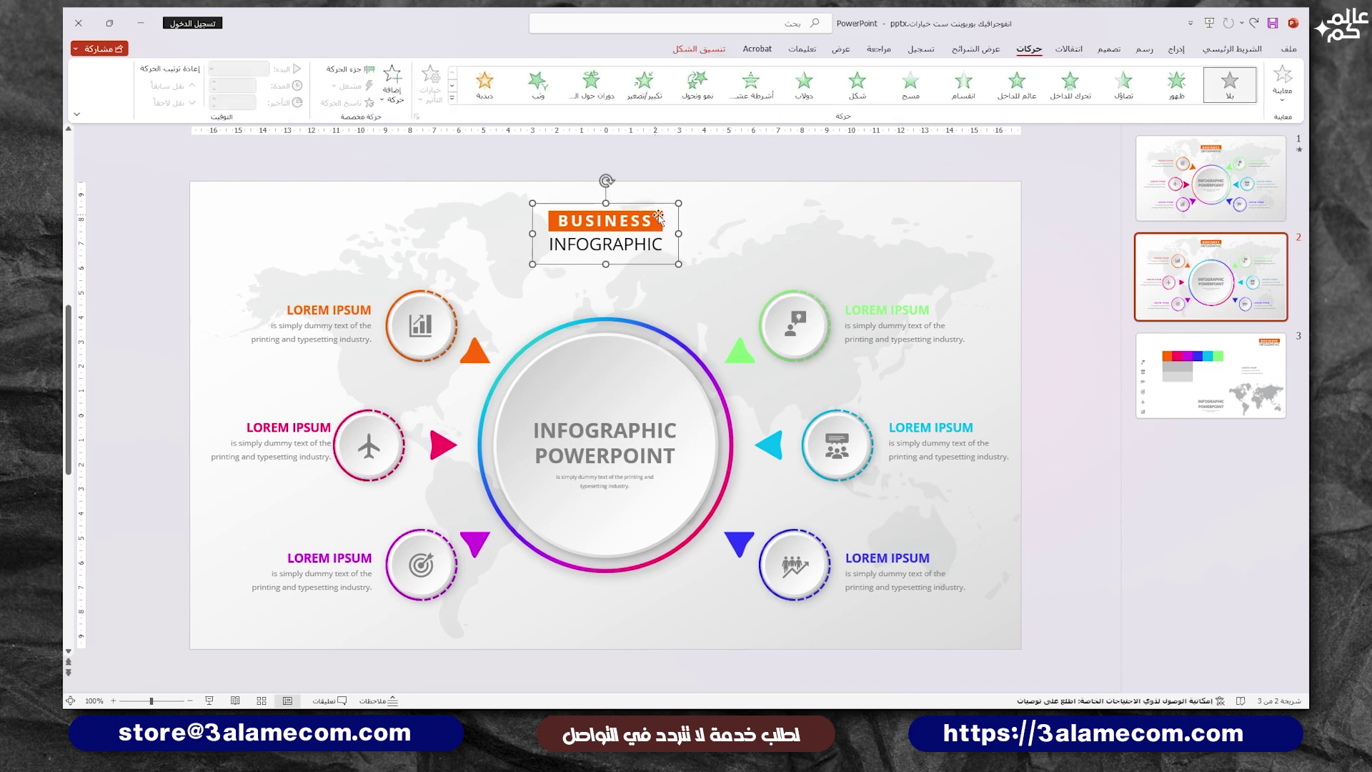
click(1070, 84)
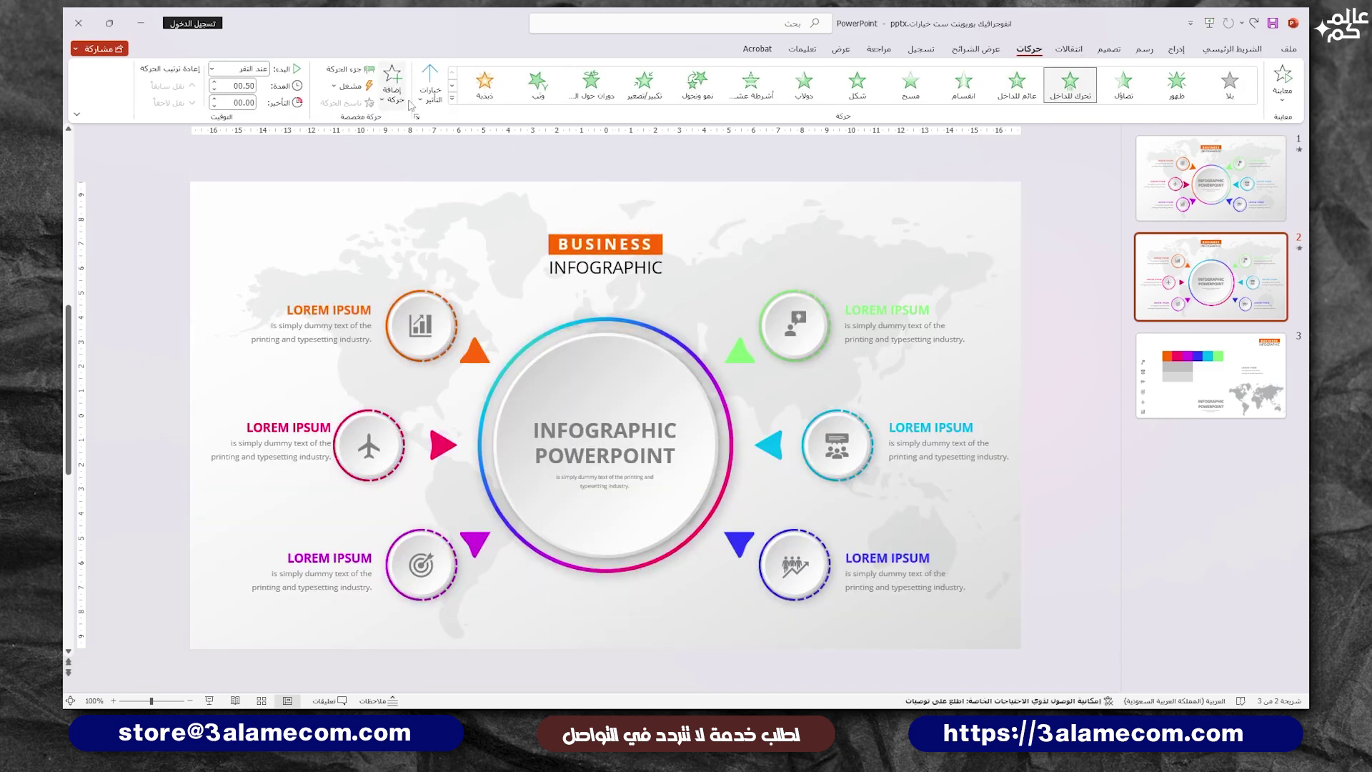
click(436, 91)
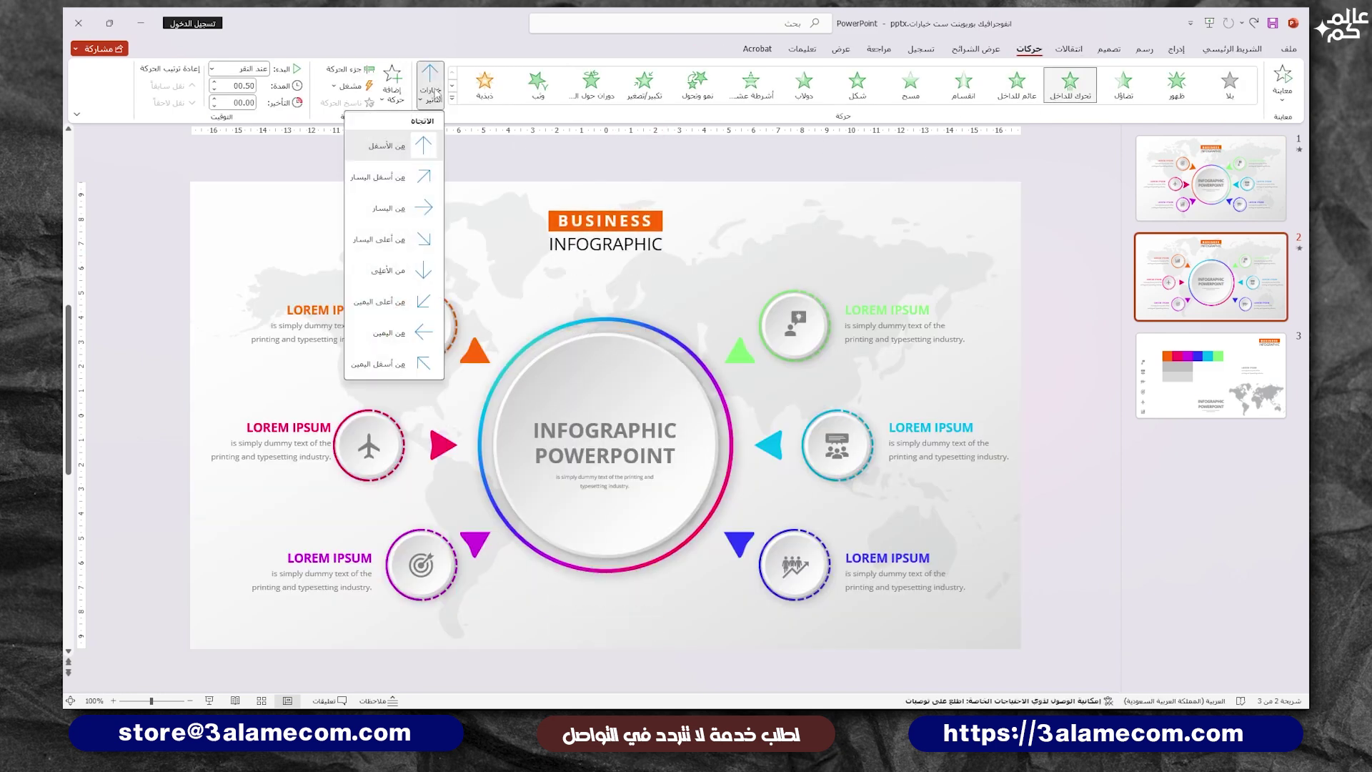
click(411, 278)
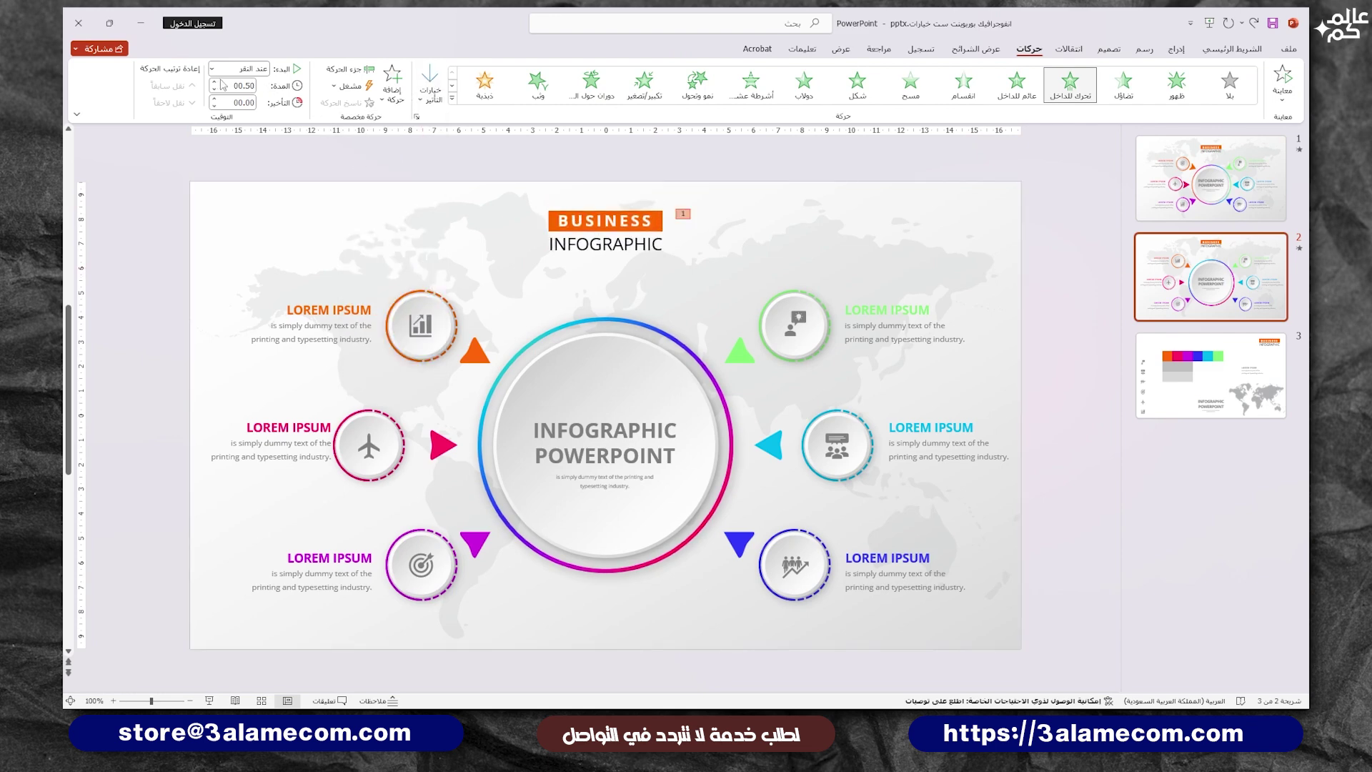
In the Animation Pane, set the title's fly-in to end with a 0.2-second bounce.
click(352, 74)
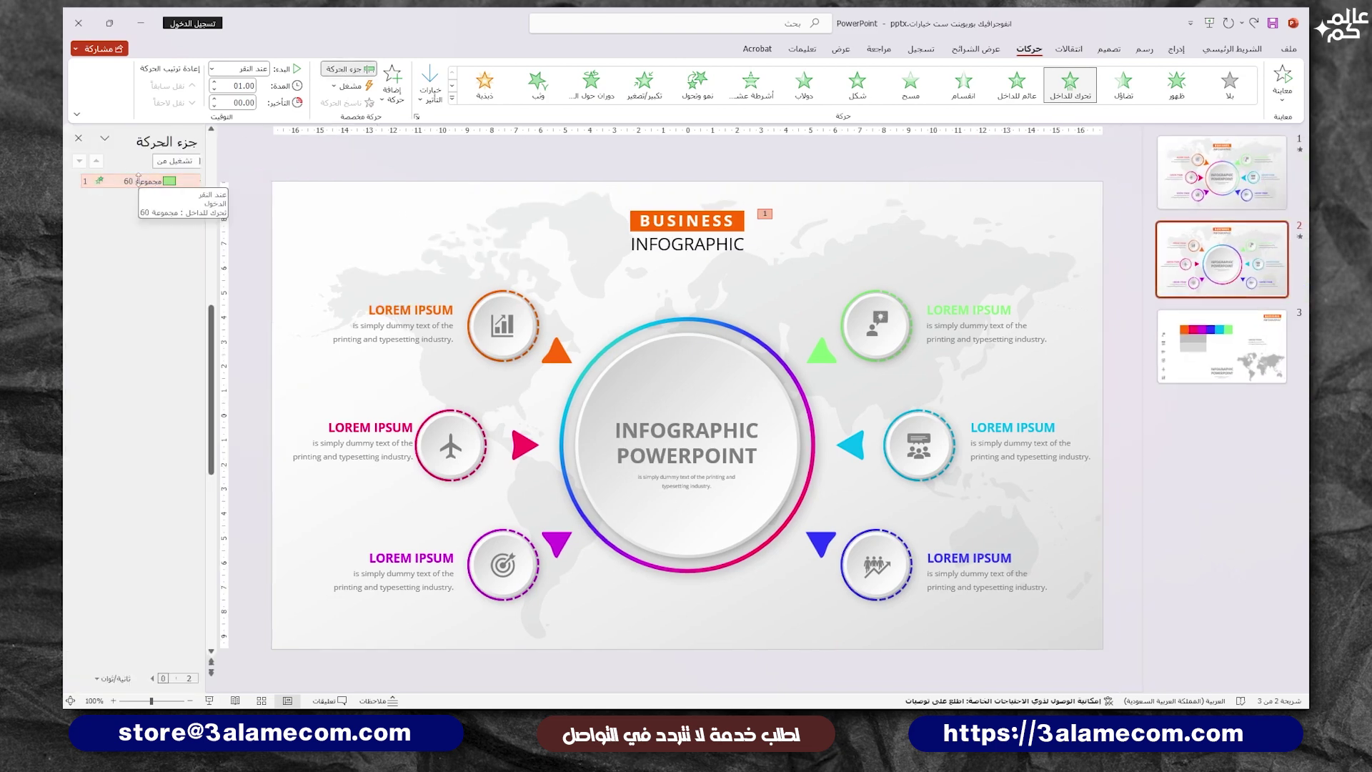
right_click(196, 182)
click(275, 245)
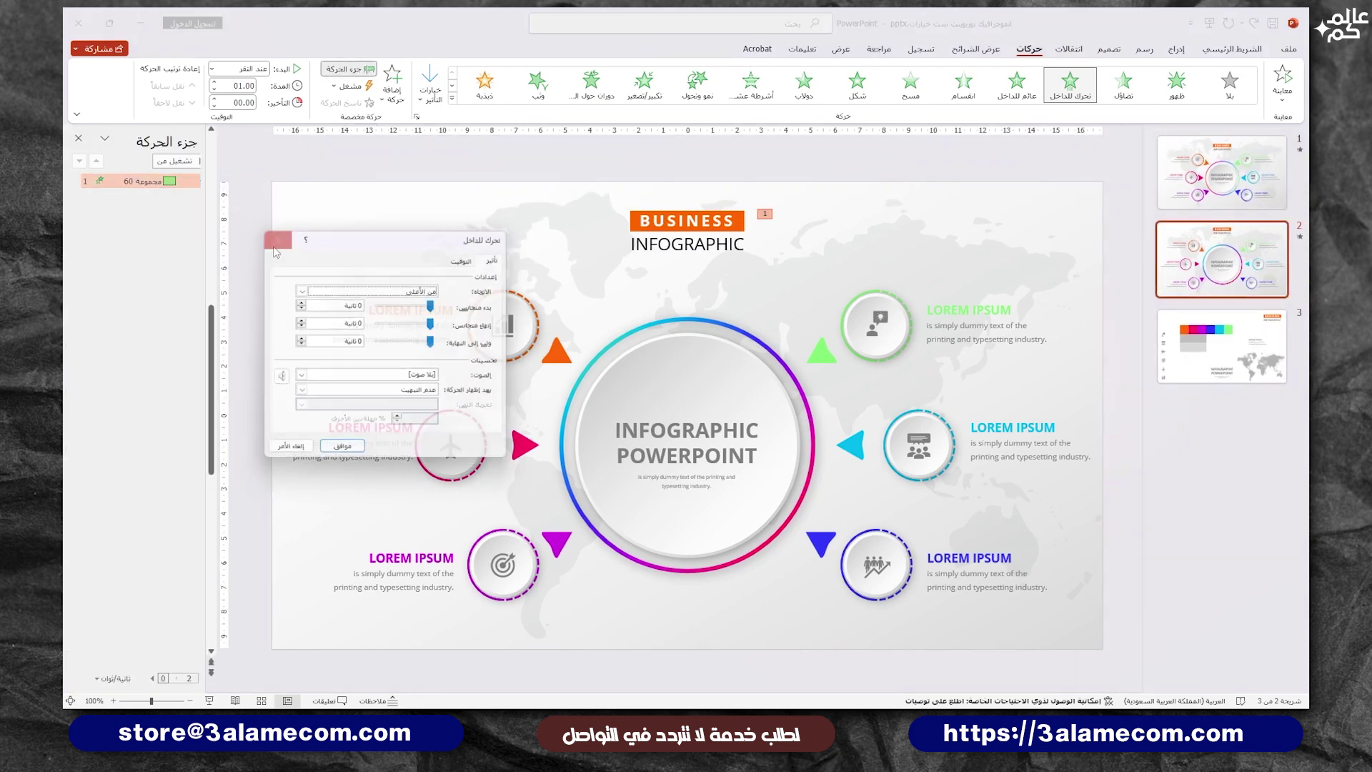
click(397, 343)
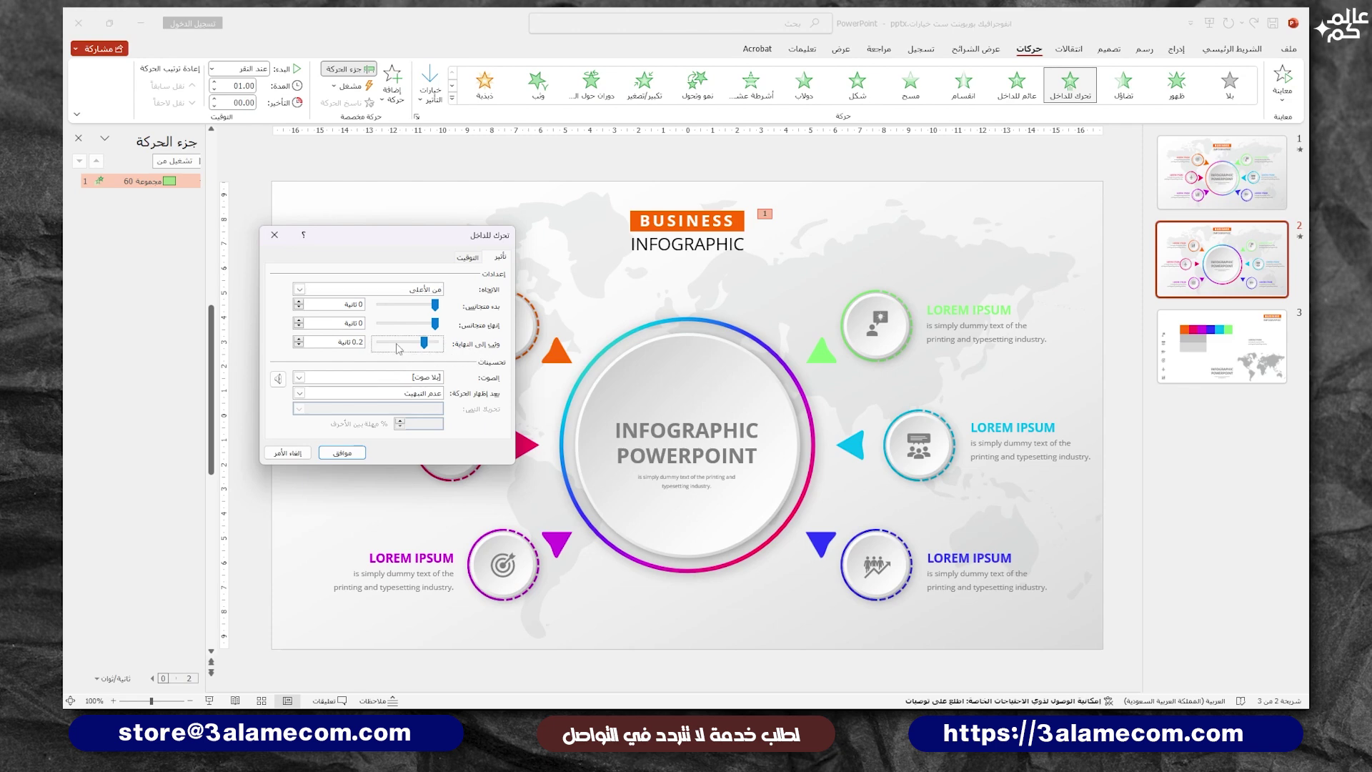
click(342, 452)
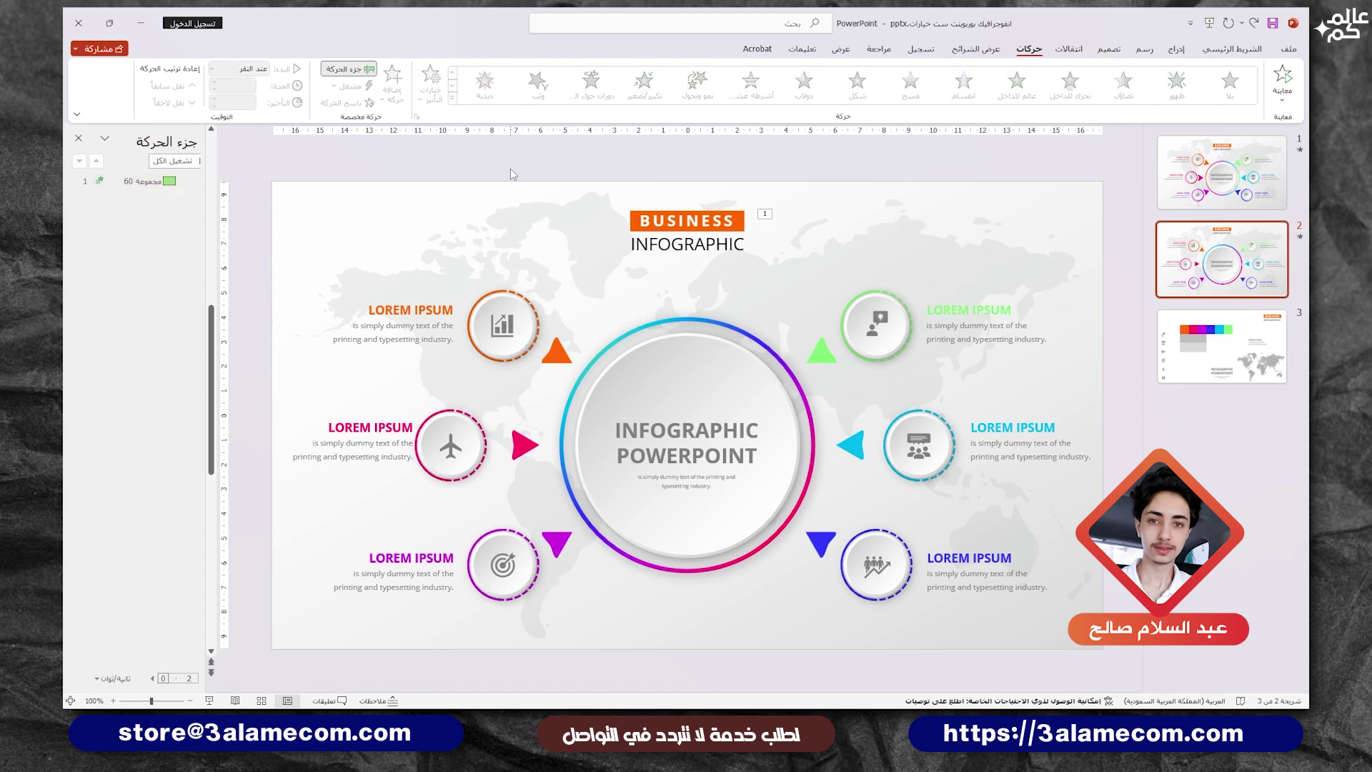
click(782, 263)
Apply a Fade entrance to the world map, starting With Previous.
click(1123, 83)
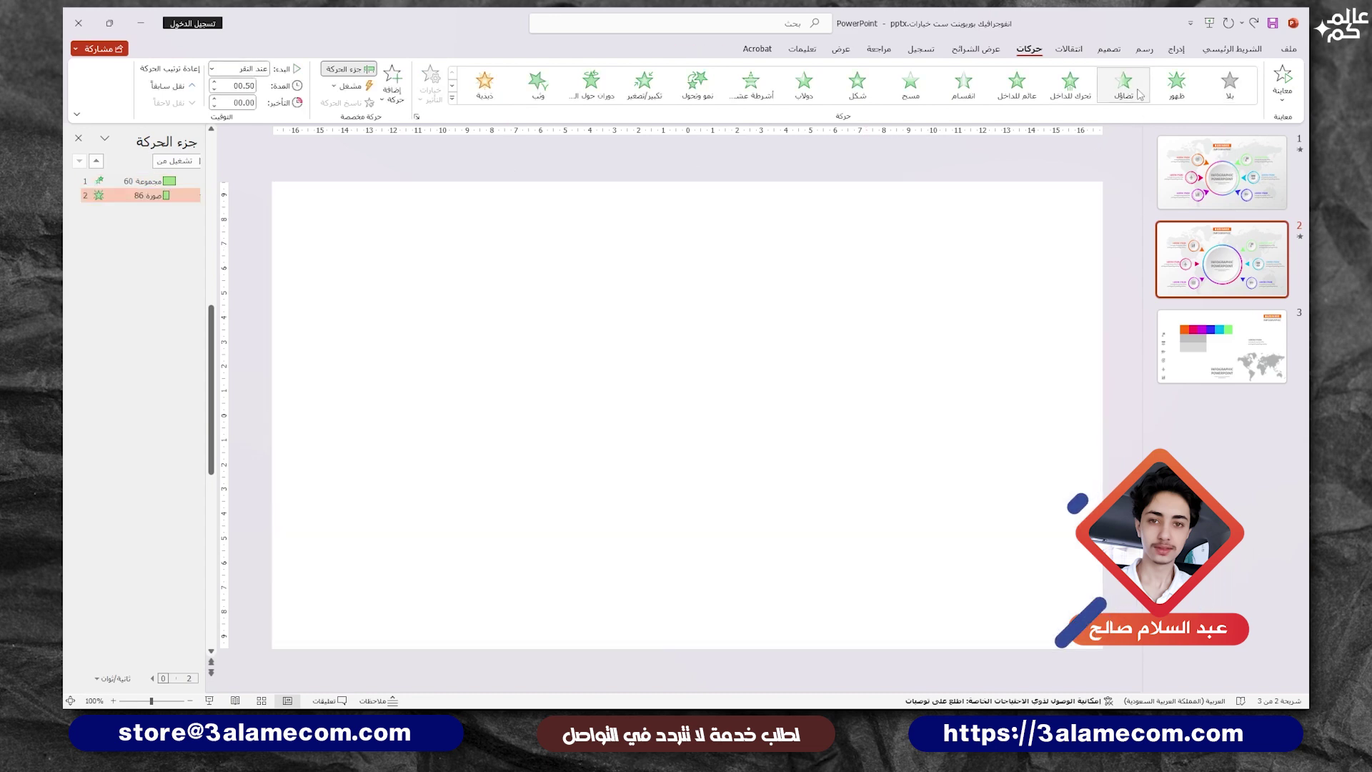
click(239, 68)
click(239, 93)
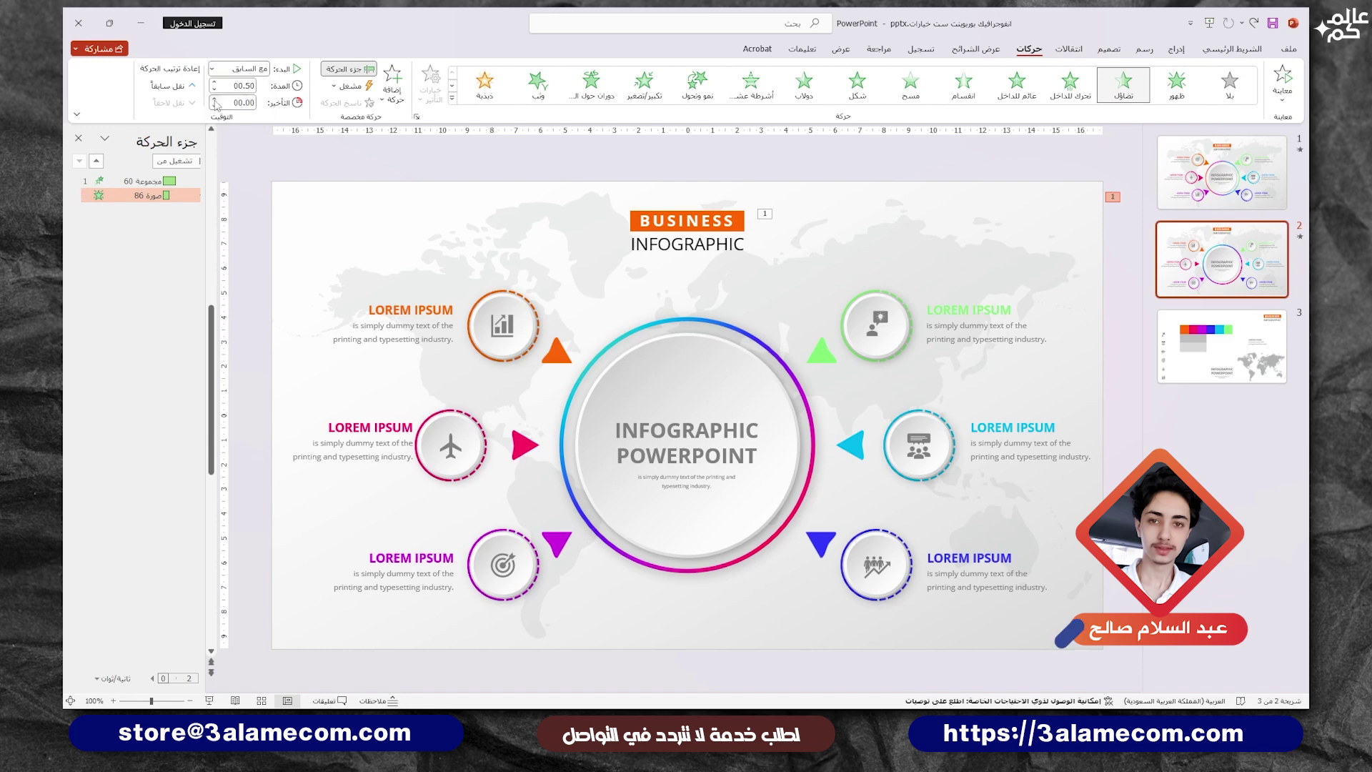
Give the central gradient-ring circle group a Grow & Turn entrance and set its start timing.
click(704, 348)
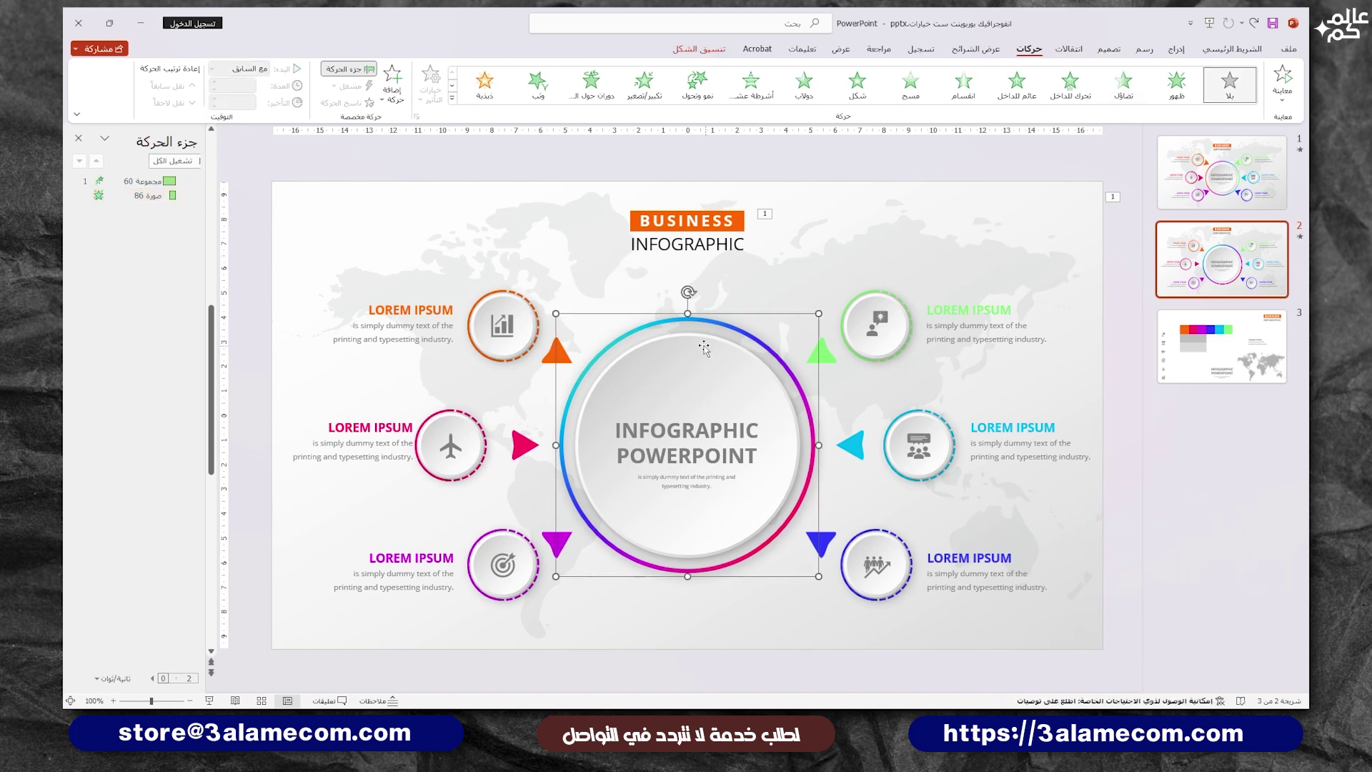
click(697, 82)
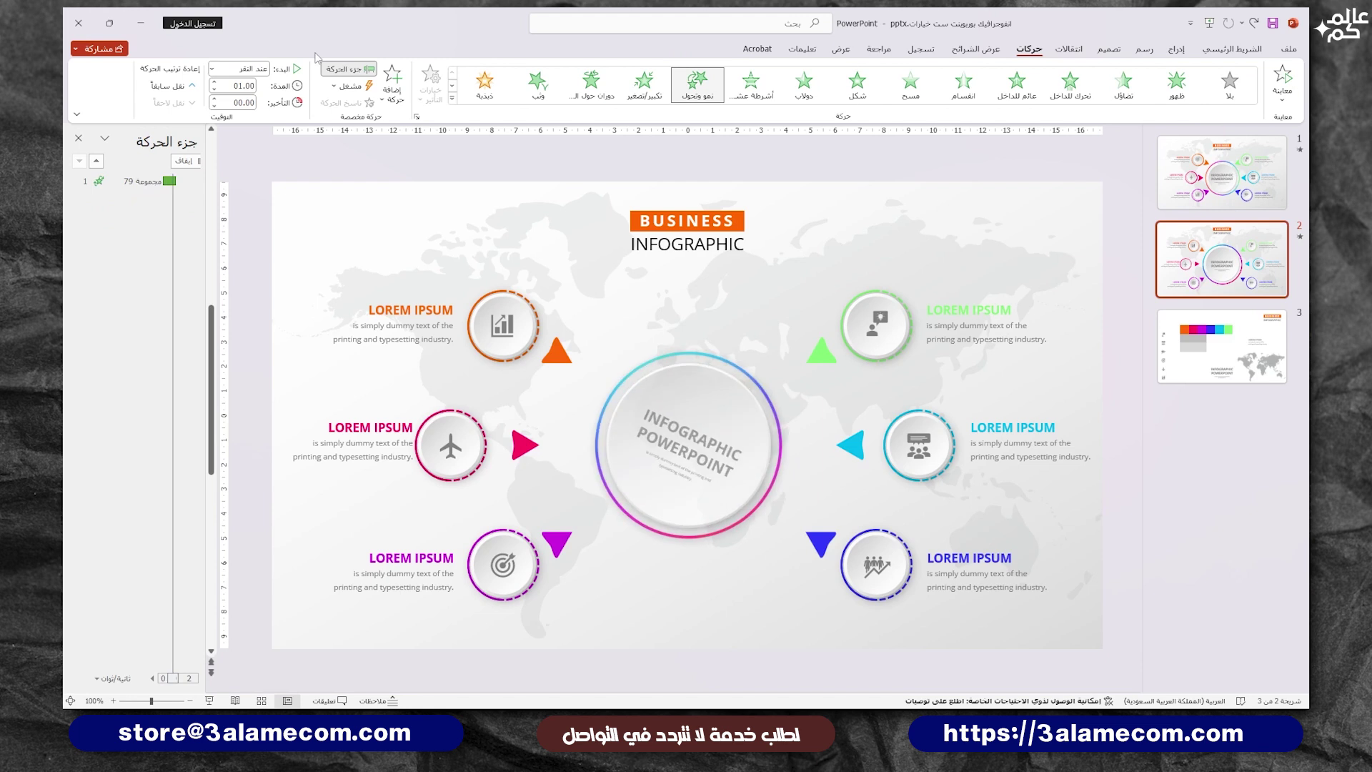
click(239, 68)
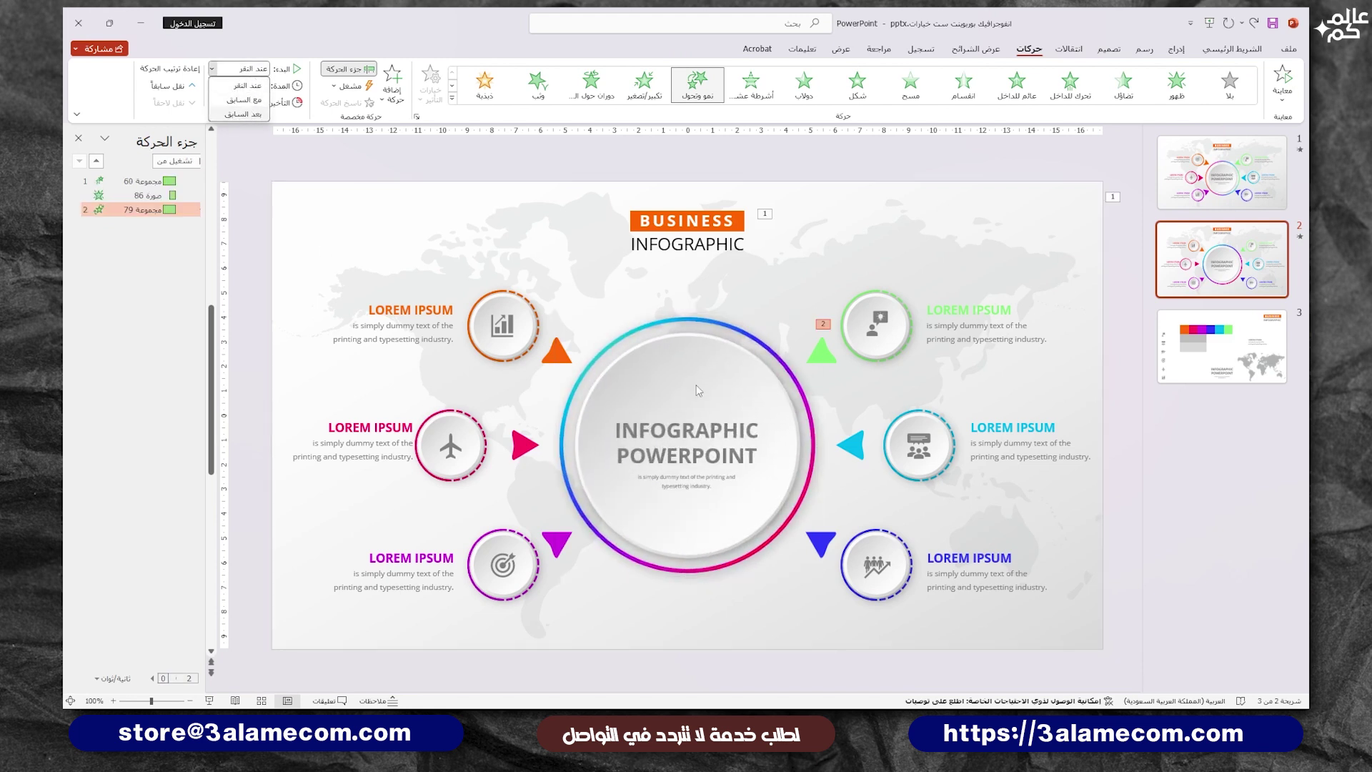
click(828, 359)
click(851, 350)
Give the green icon group a Zoom entrance from Slide Center, starting After Previous.
click(893, 321)
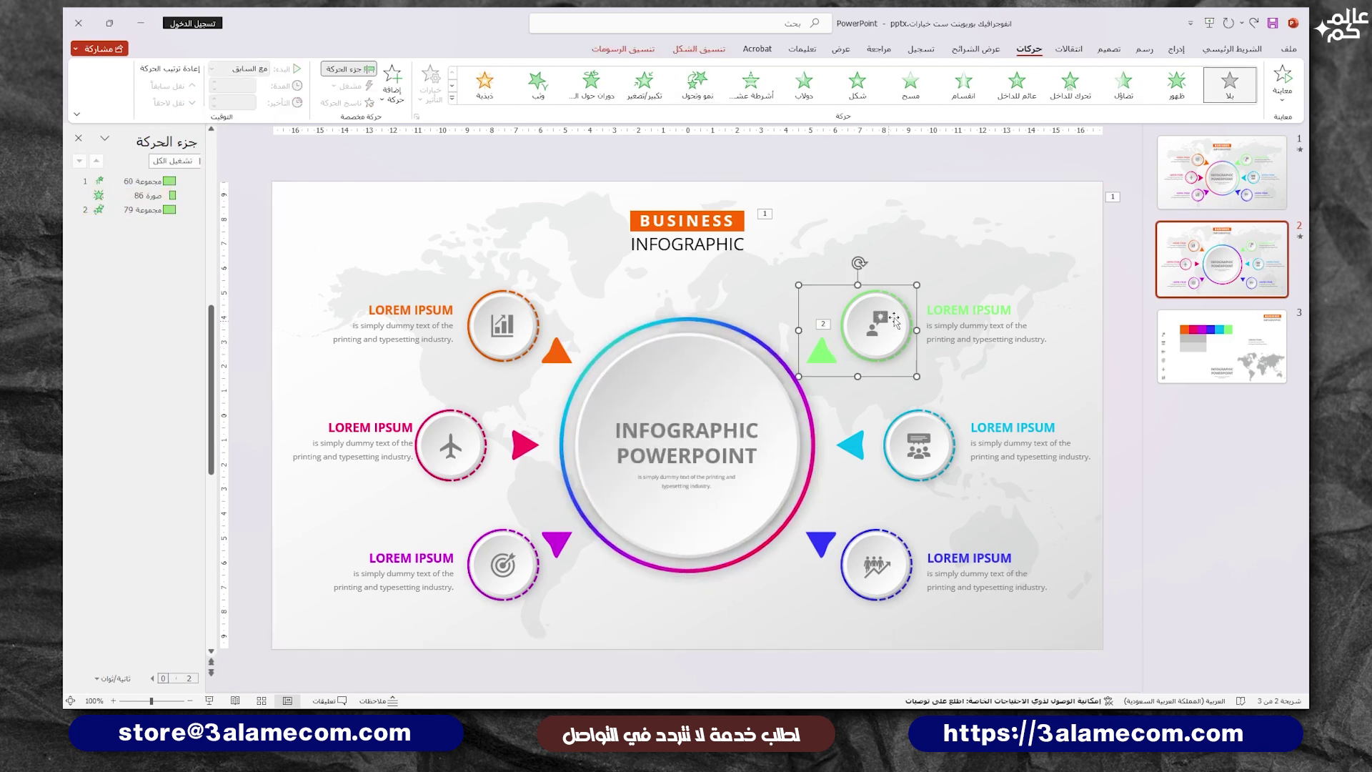
click(644, 82)
click(431, 84)
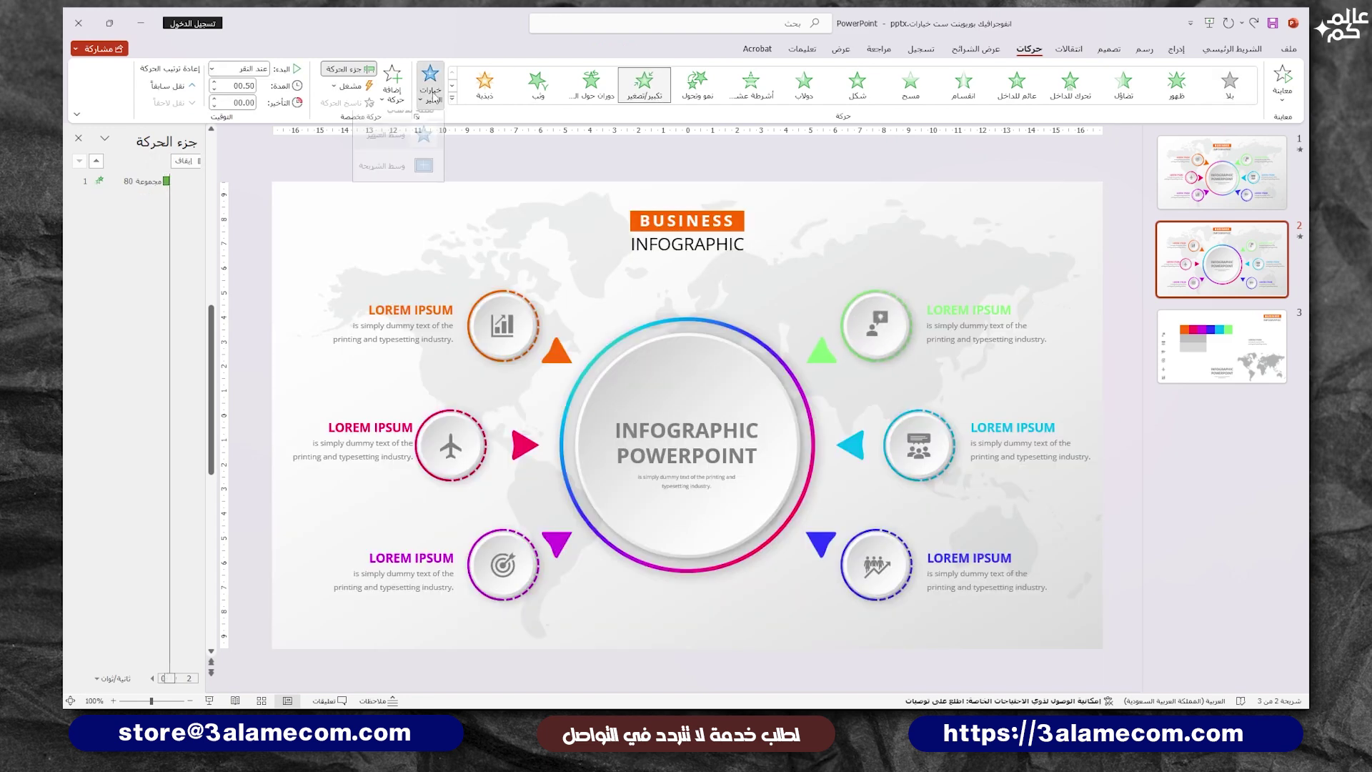
click(391, 187)
click(212, 69)
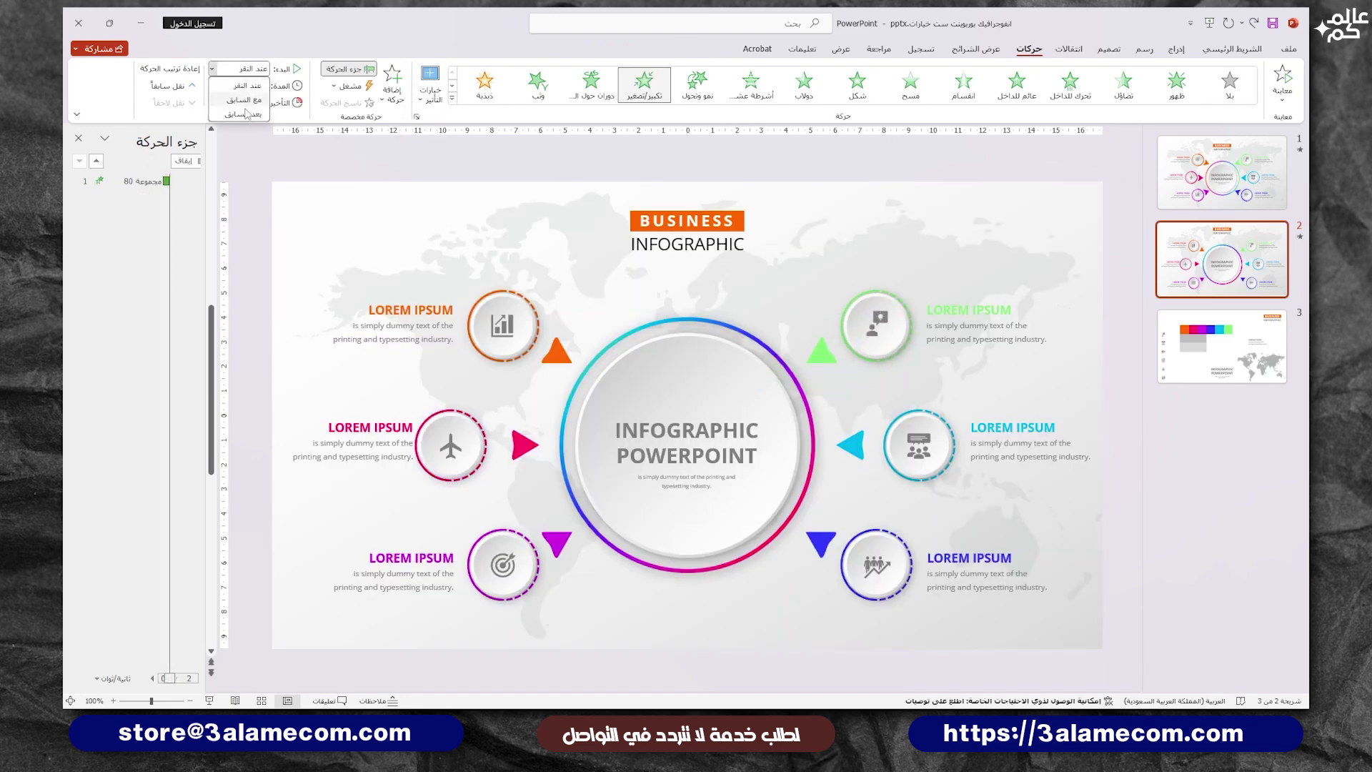
click(248, 113)
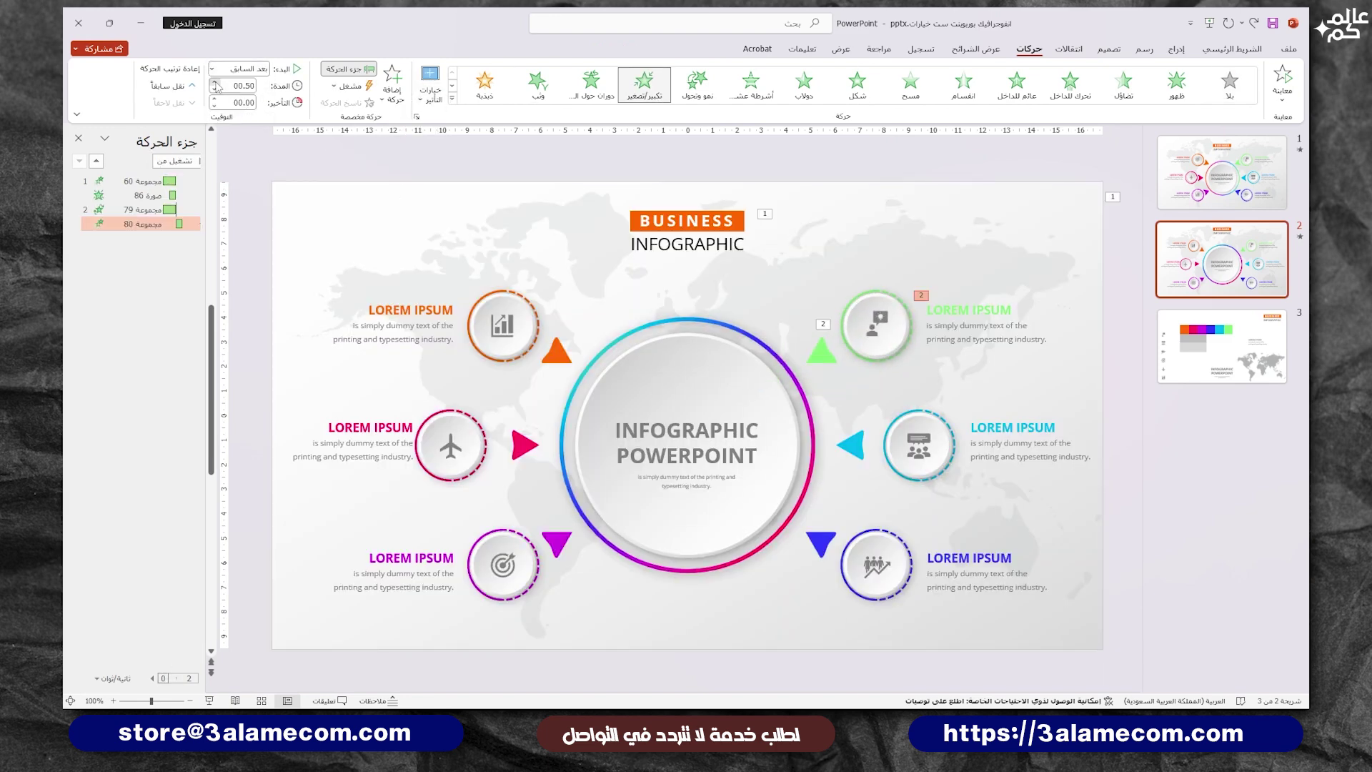
Give the top-right LOREM IPSUM heading a Fade entrance starting With Previous.
click(968, 309)
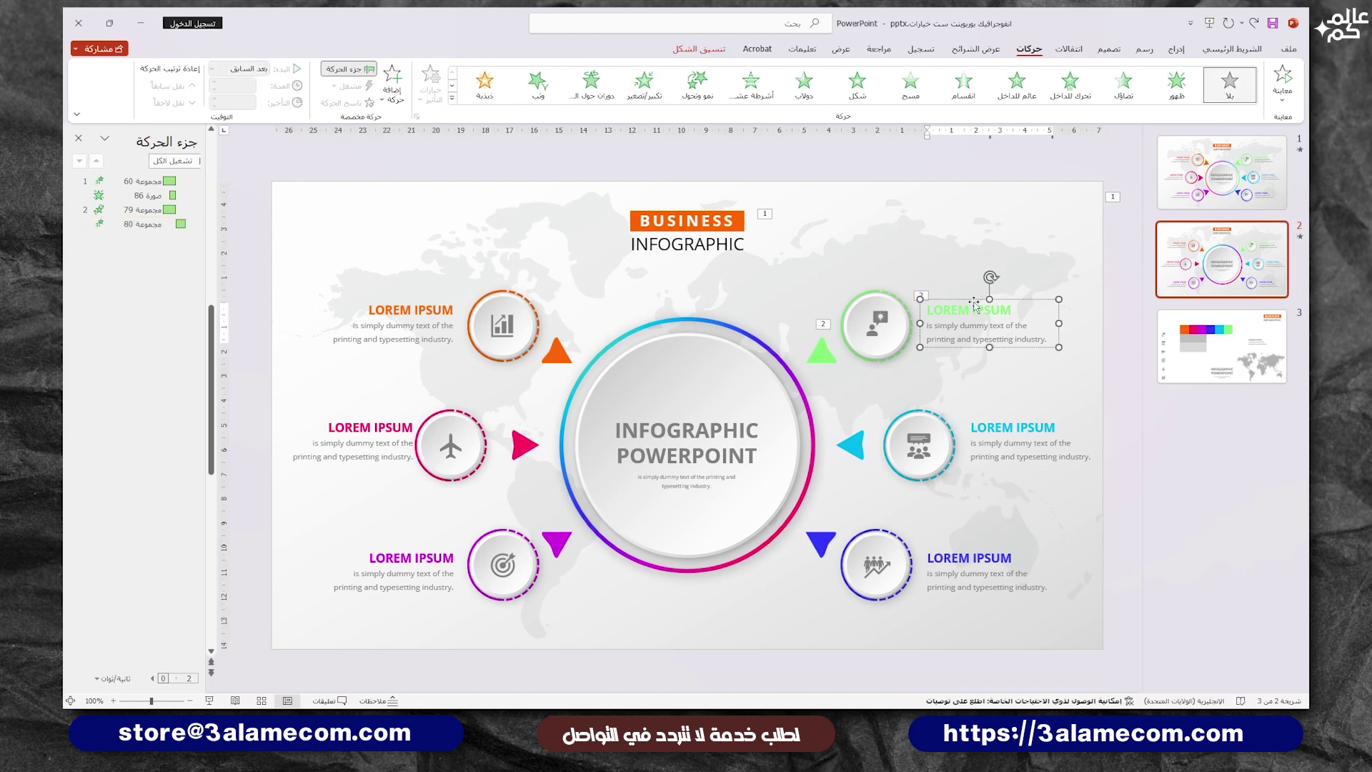
click(1123, 83)
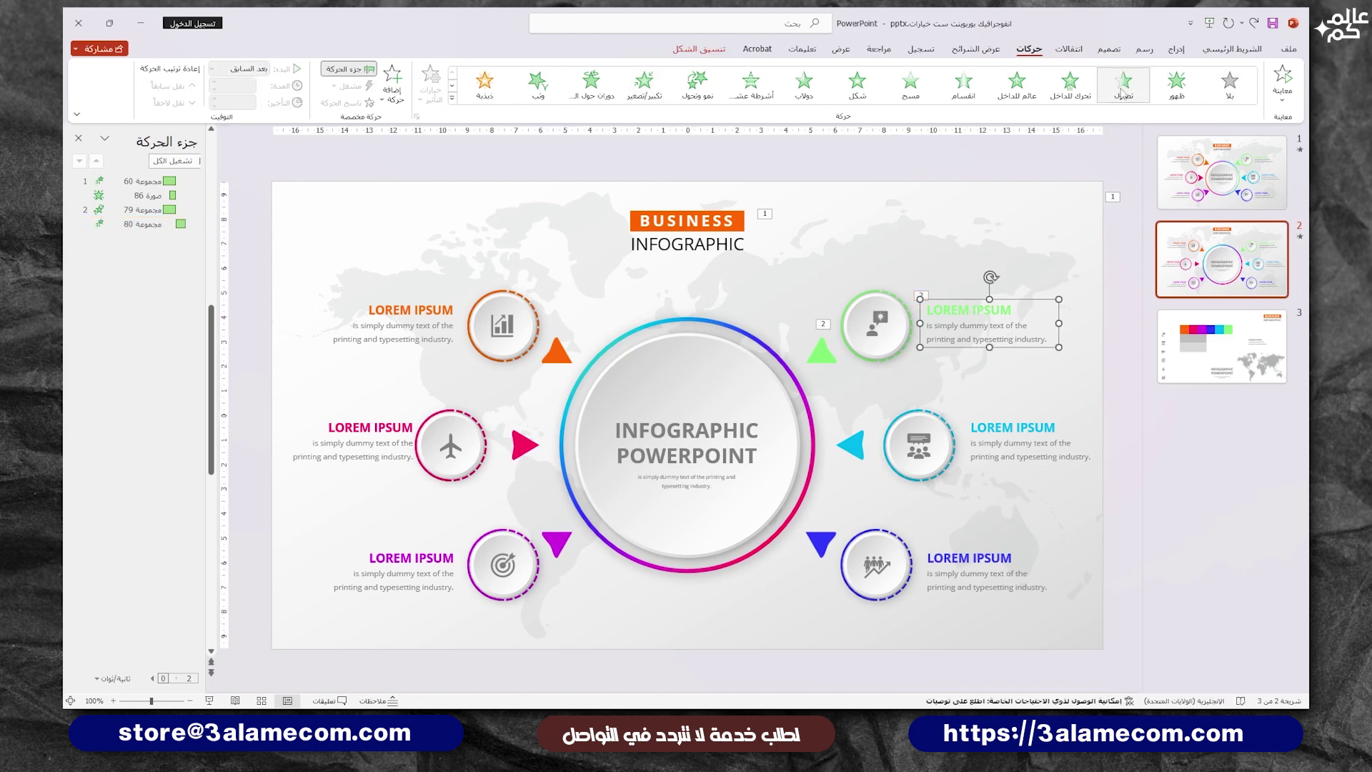
click(213, 68)
click(243, 97)
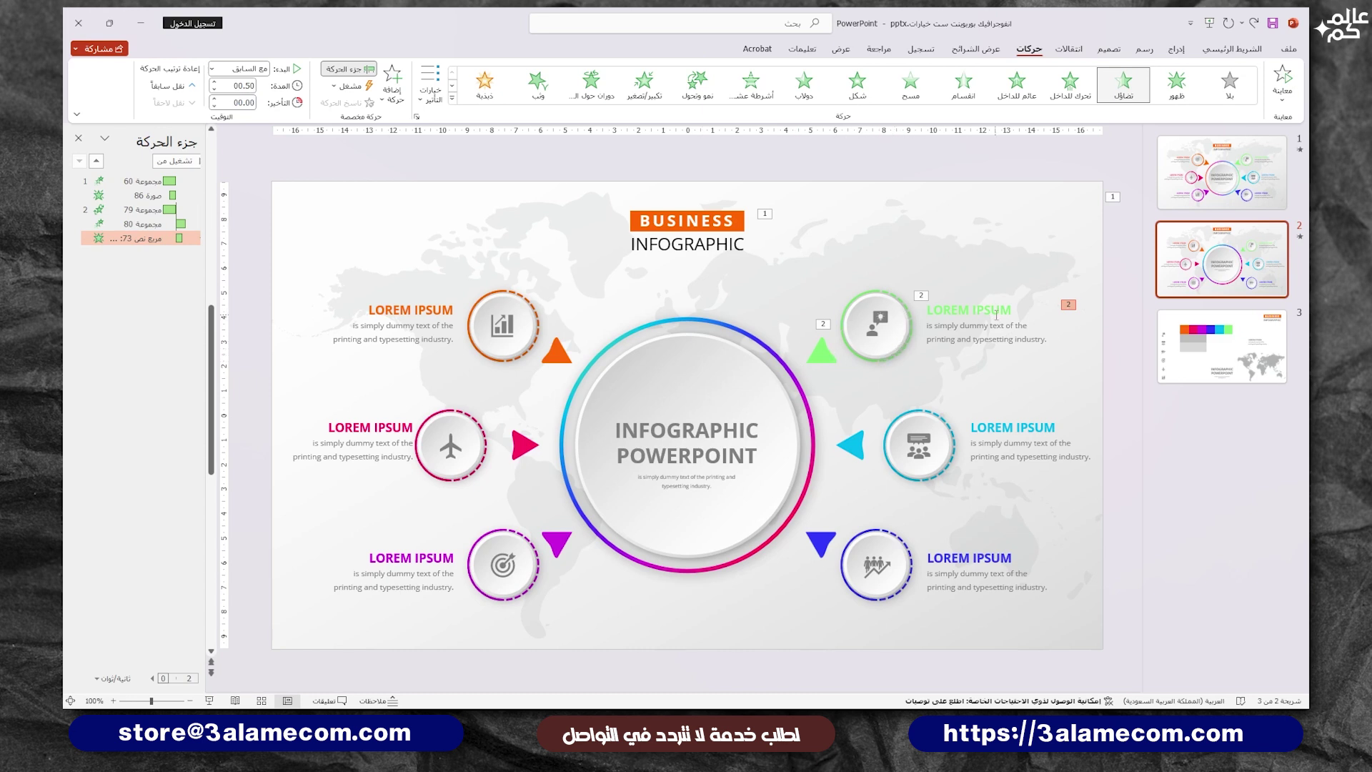
Use Animation Painter to copy the zoom and fade onto the cyan and bottom-right icons and headings.
click(894, 337)
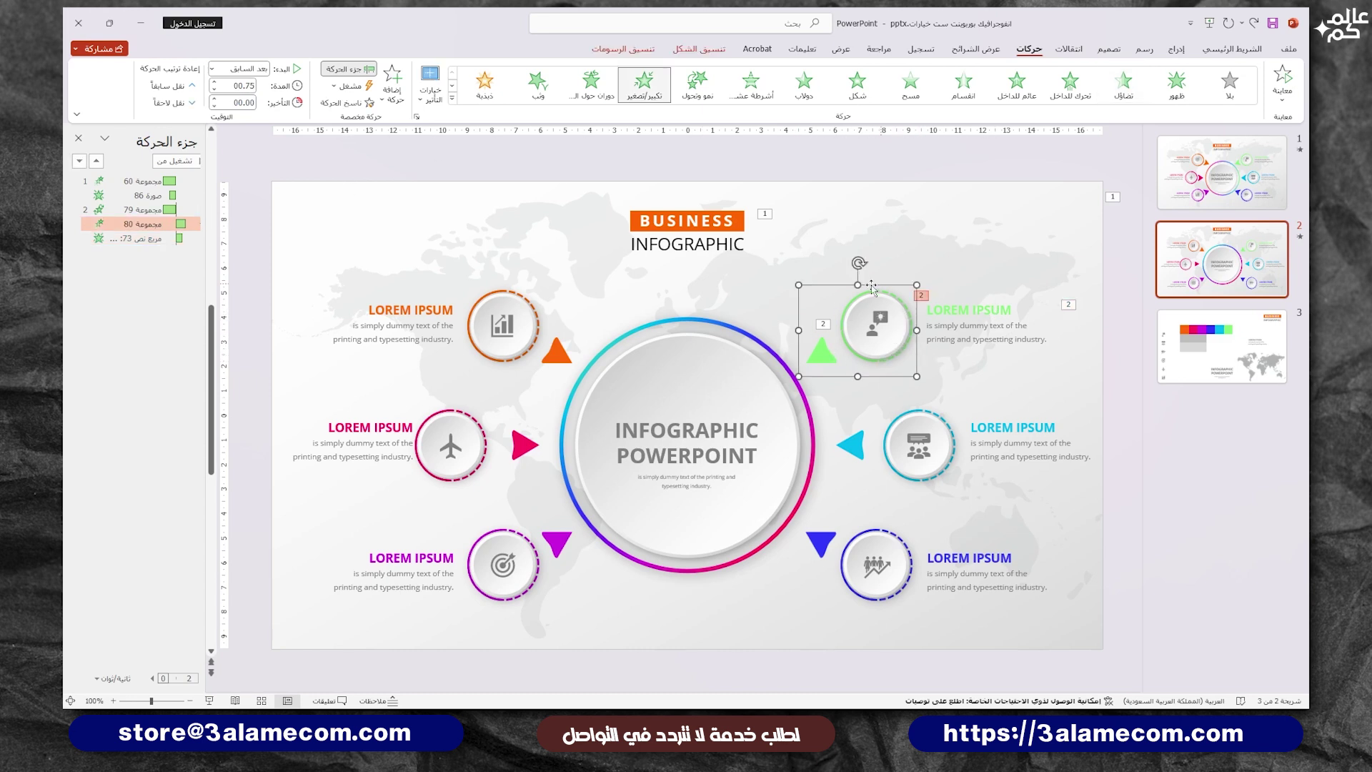
click(353, 107)
click(919, 444)
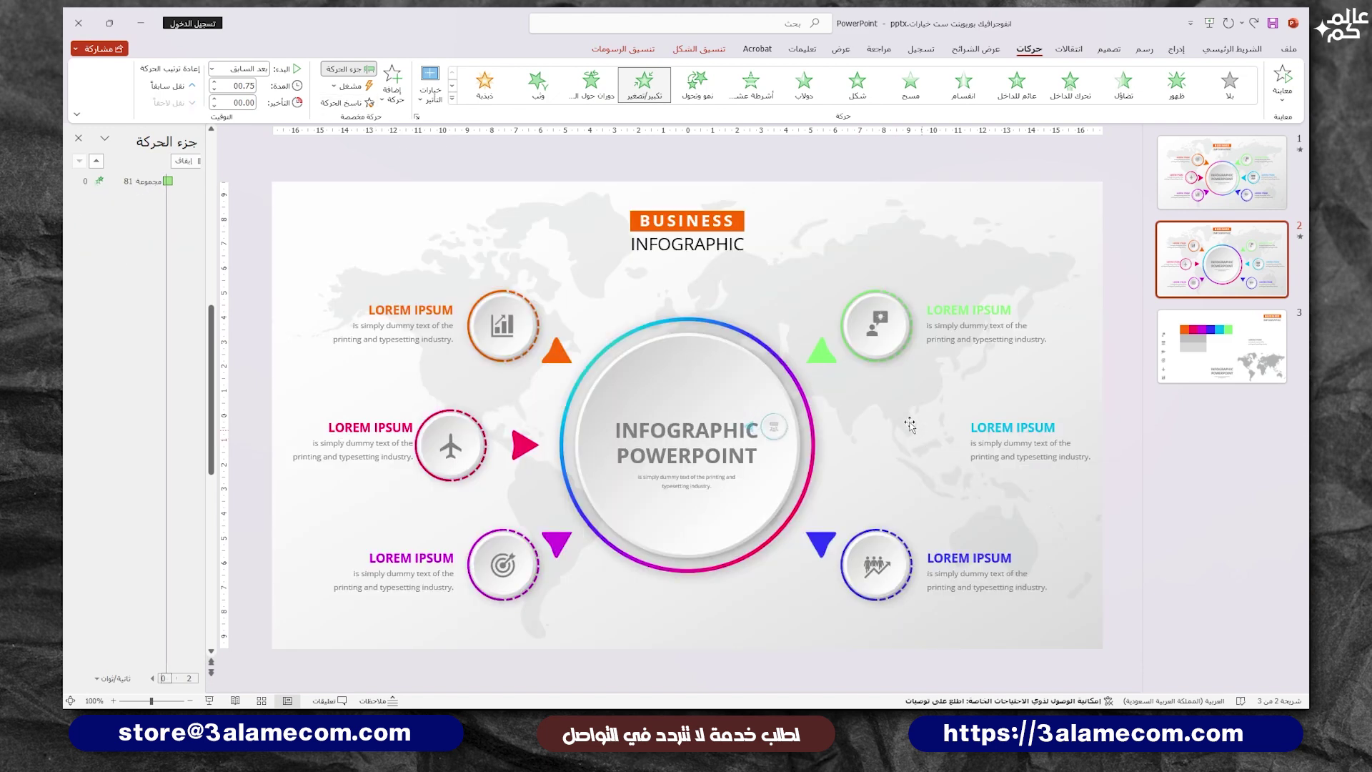
click(984, 307)
click(354, 104)
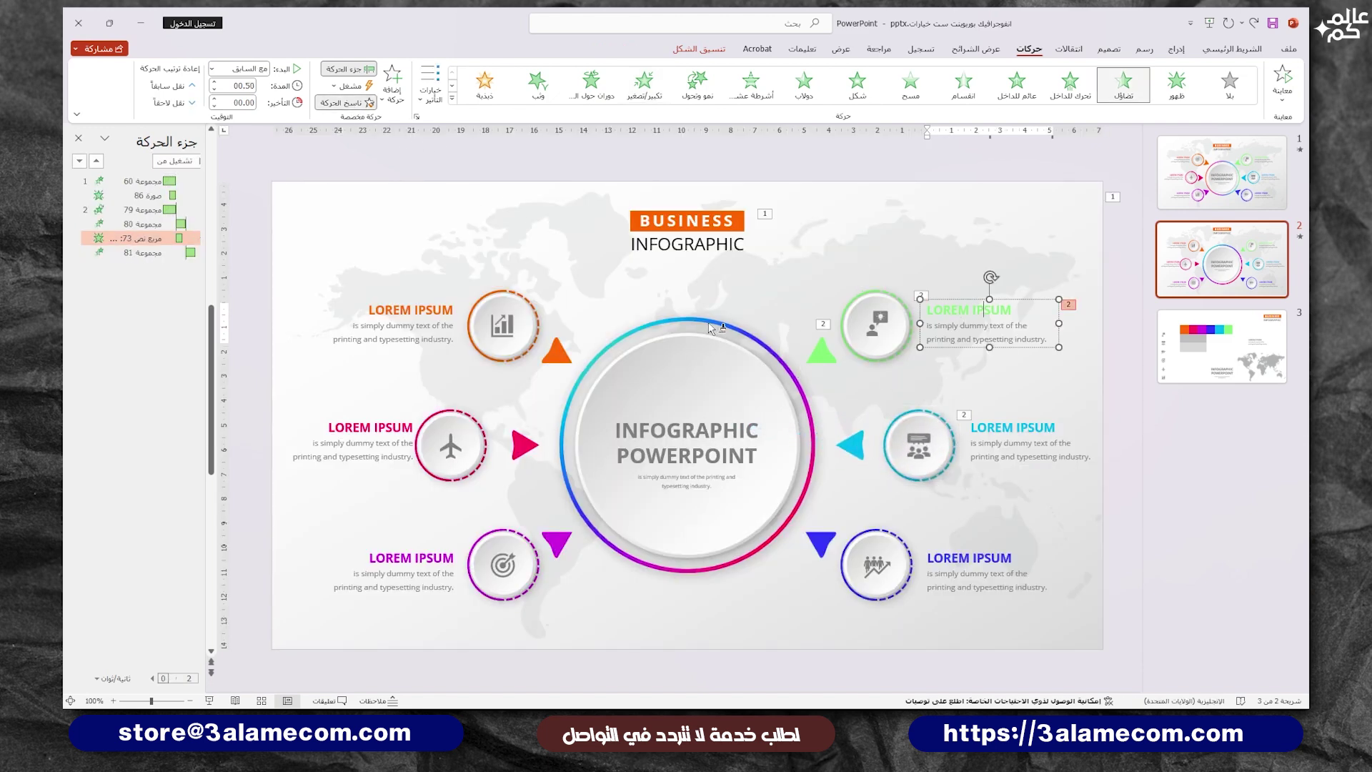
click(1009, 437)
click(903, 452)
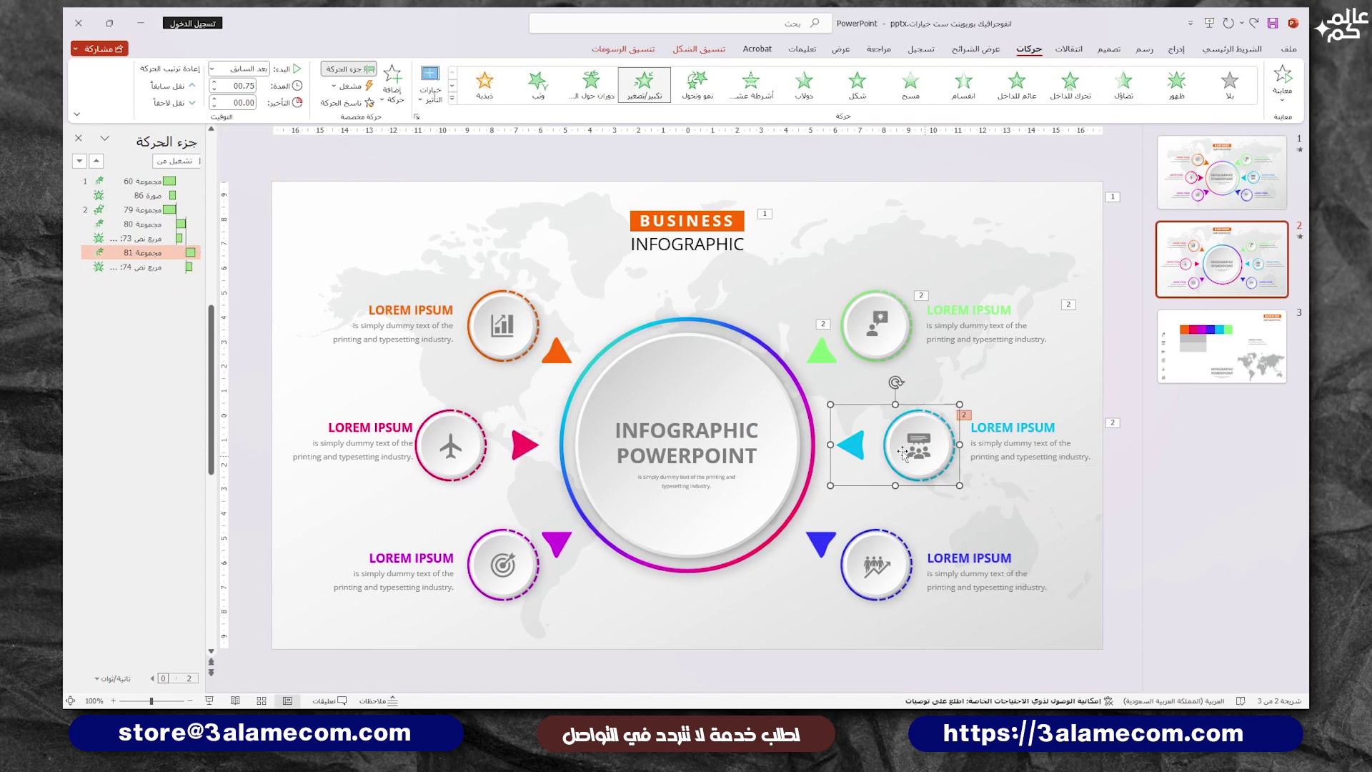
click(353, 104)
click(873, 555)
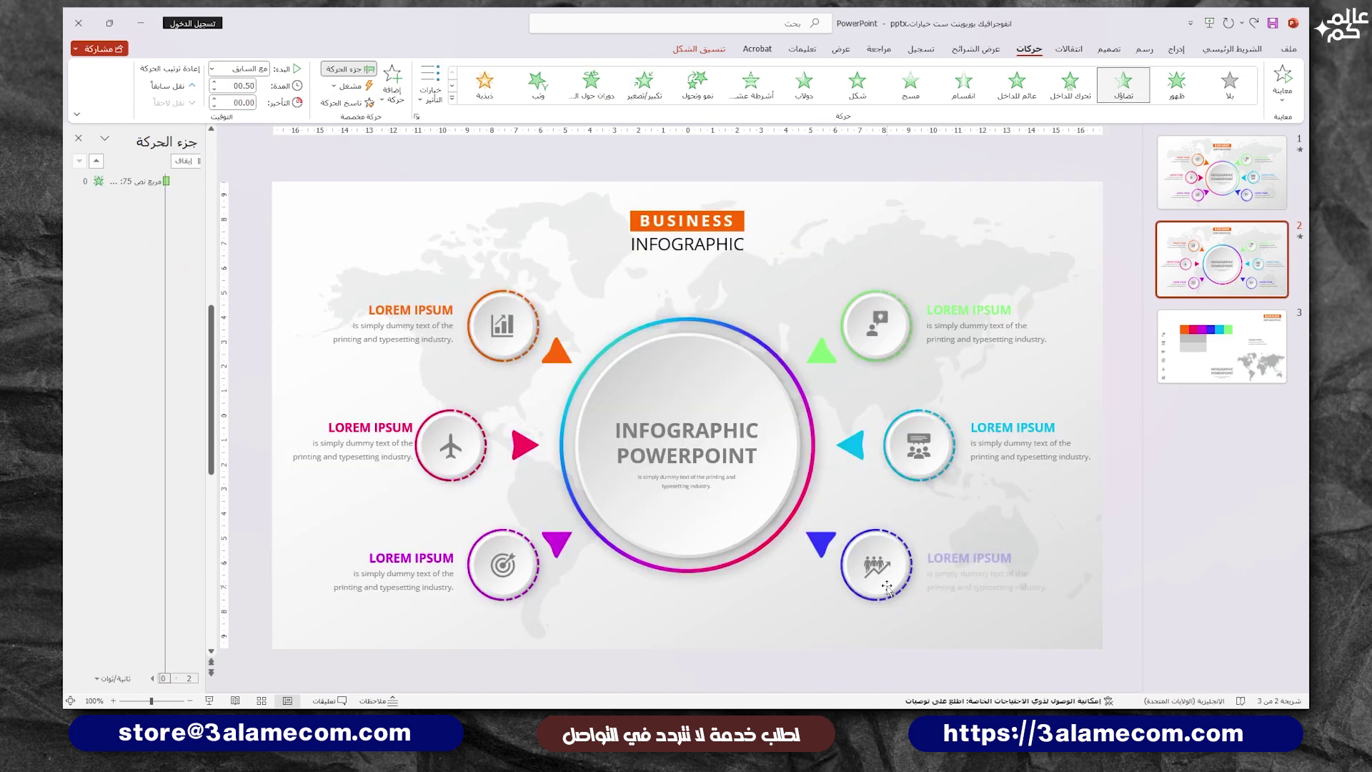
click(887, 588)
Paint the zoom and fade animations onto the bottom-left and middle-left icons and headings.
click(354, 105)
click(503, 564)
click(921, 567)
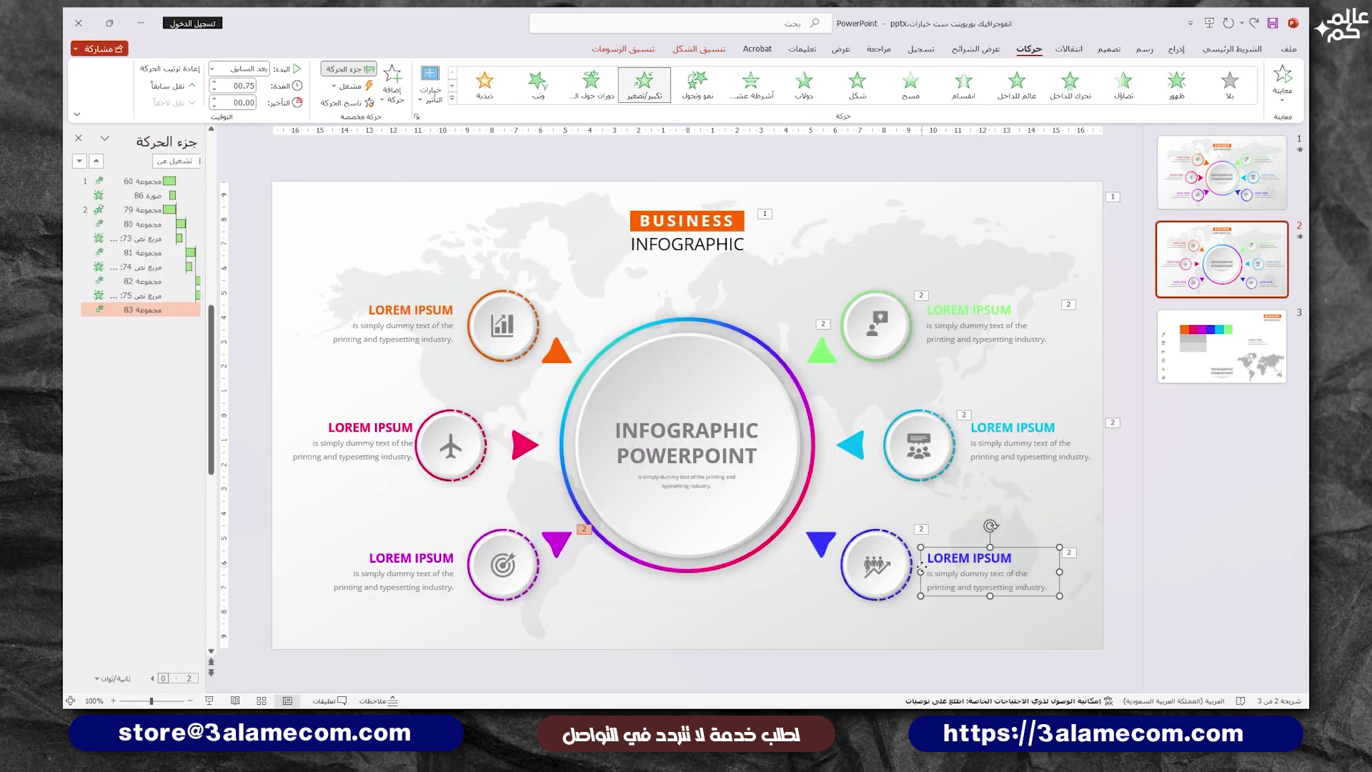
click(354, 104)
click(392, 570)
click(503, 554)
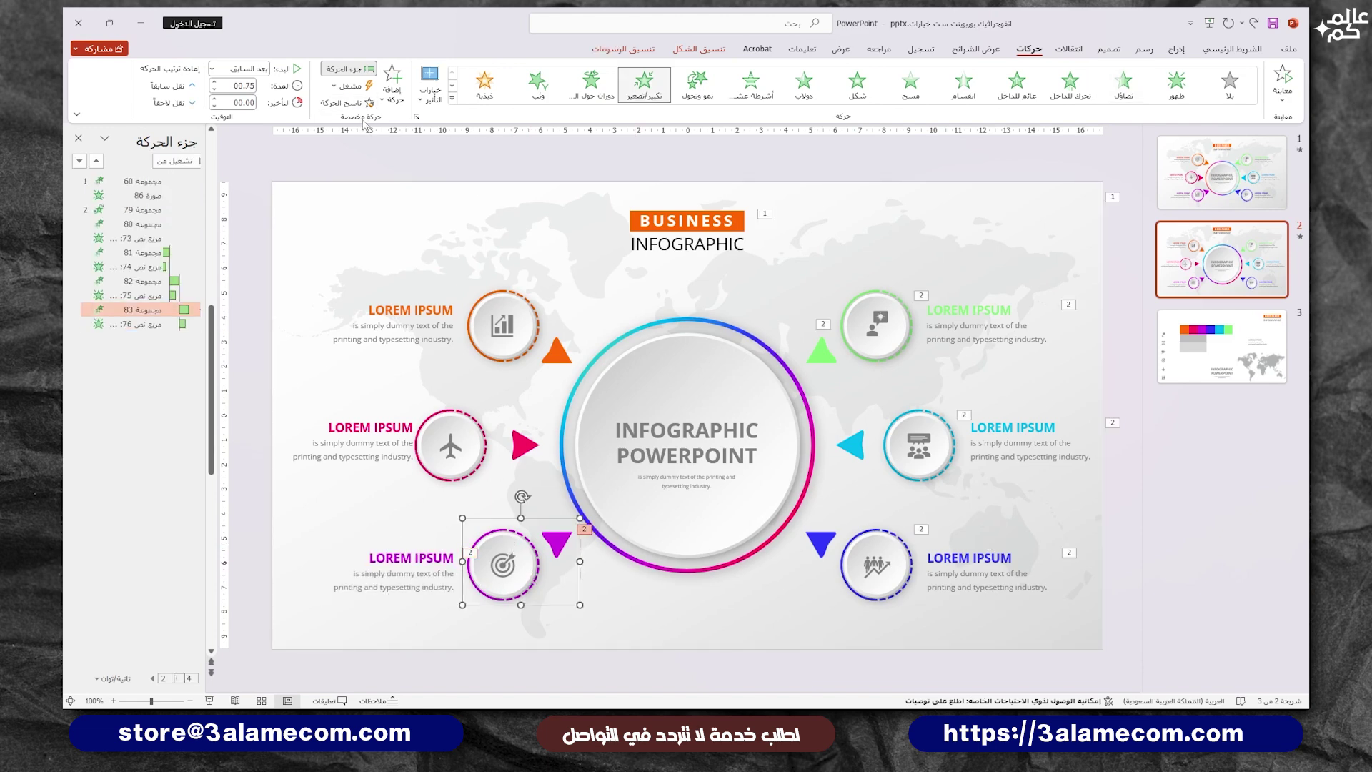
click(353, 104)
click(450, 445)
click(354, 105)
click(350, 443)
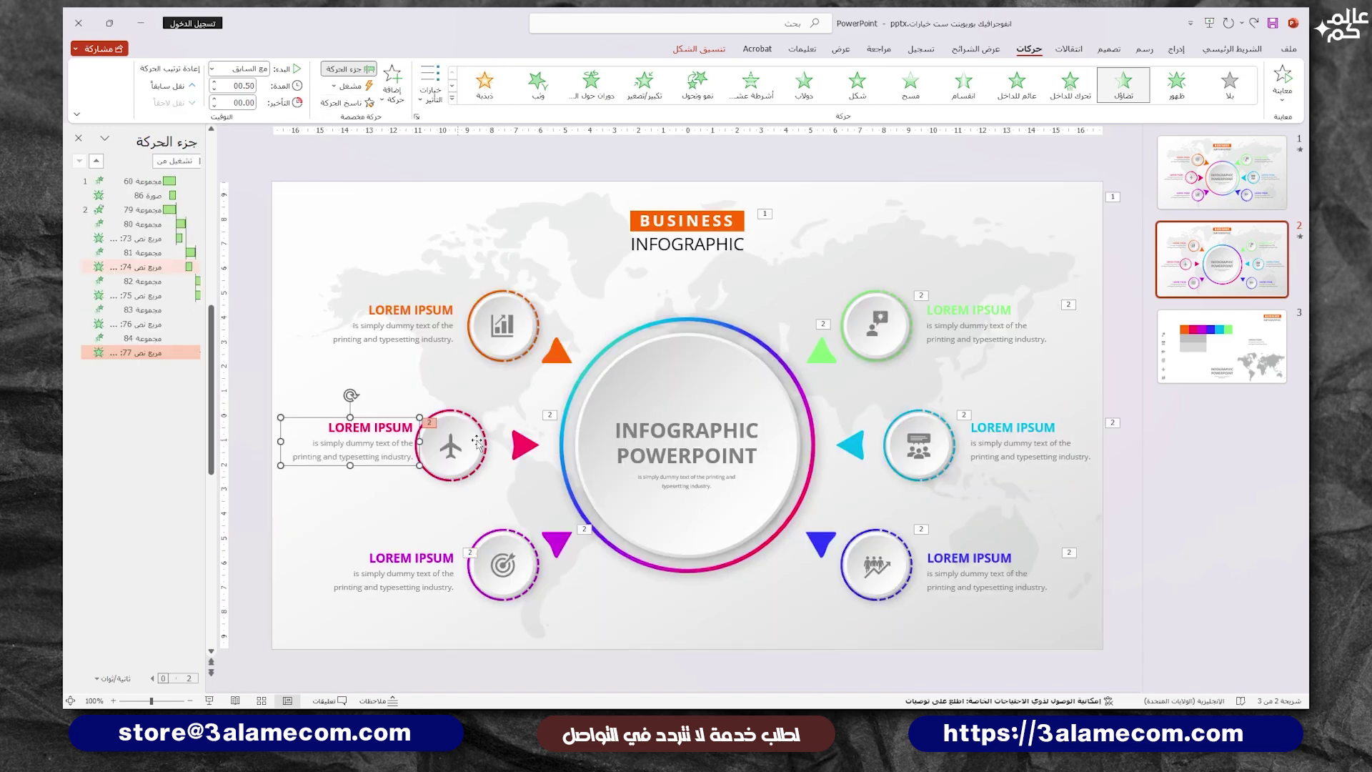
Paint the zoom and fade animations onto the top-left icon circle and heading.
click(353, 104)
click(503, 326)
click(423, 436)
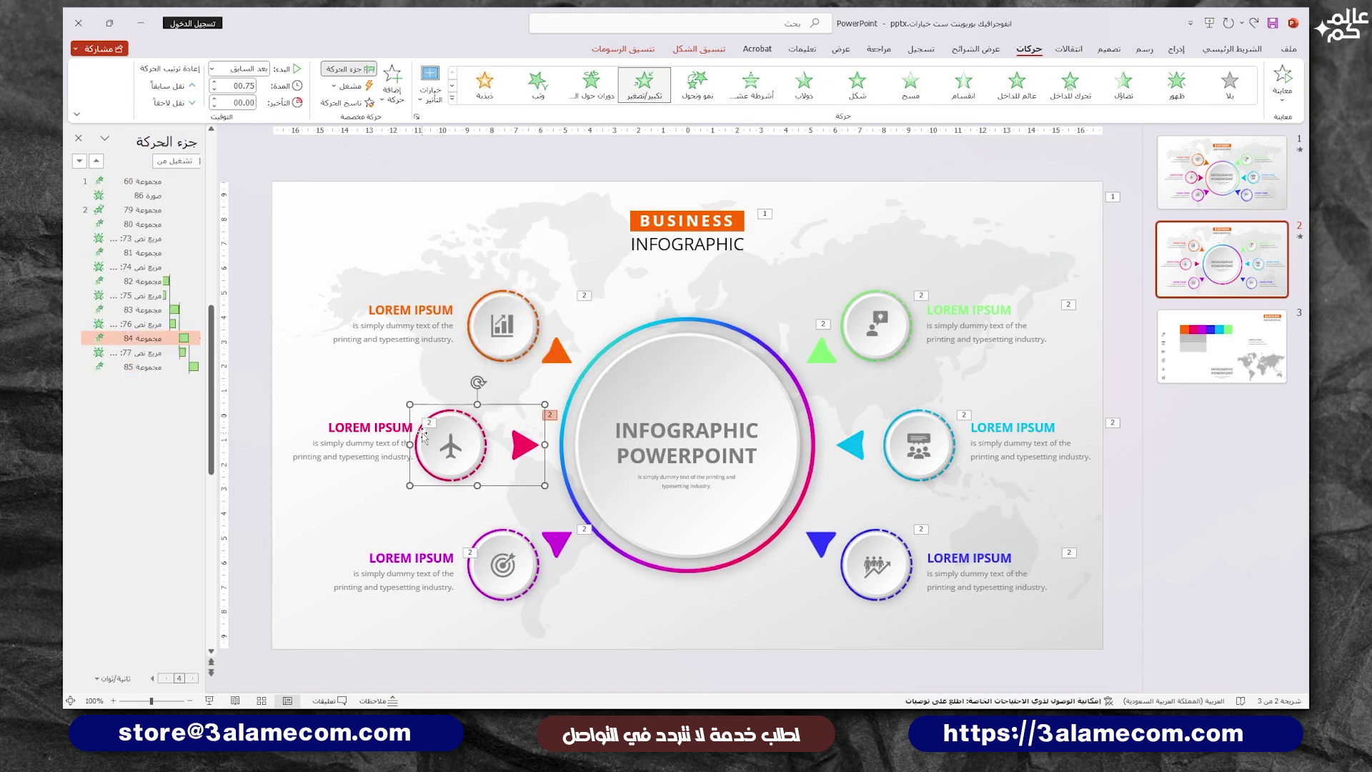
click(407, 439)
click(354, 104)
click(410, 314)
Bring the central circle group to the front.
click(684, 341)
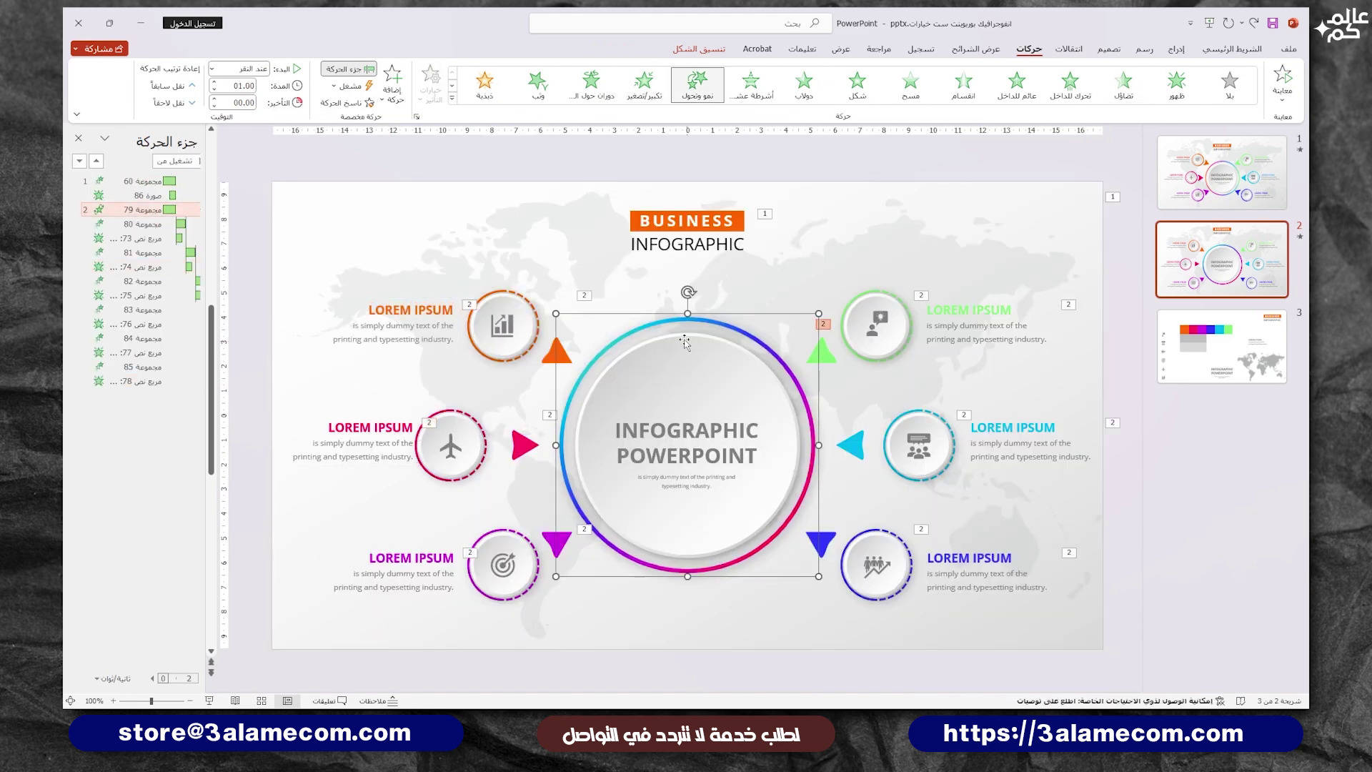
right_click(679, 354)
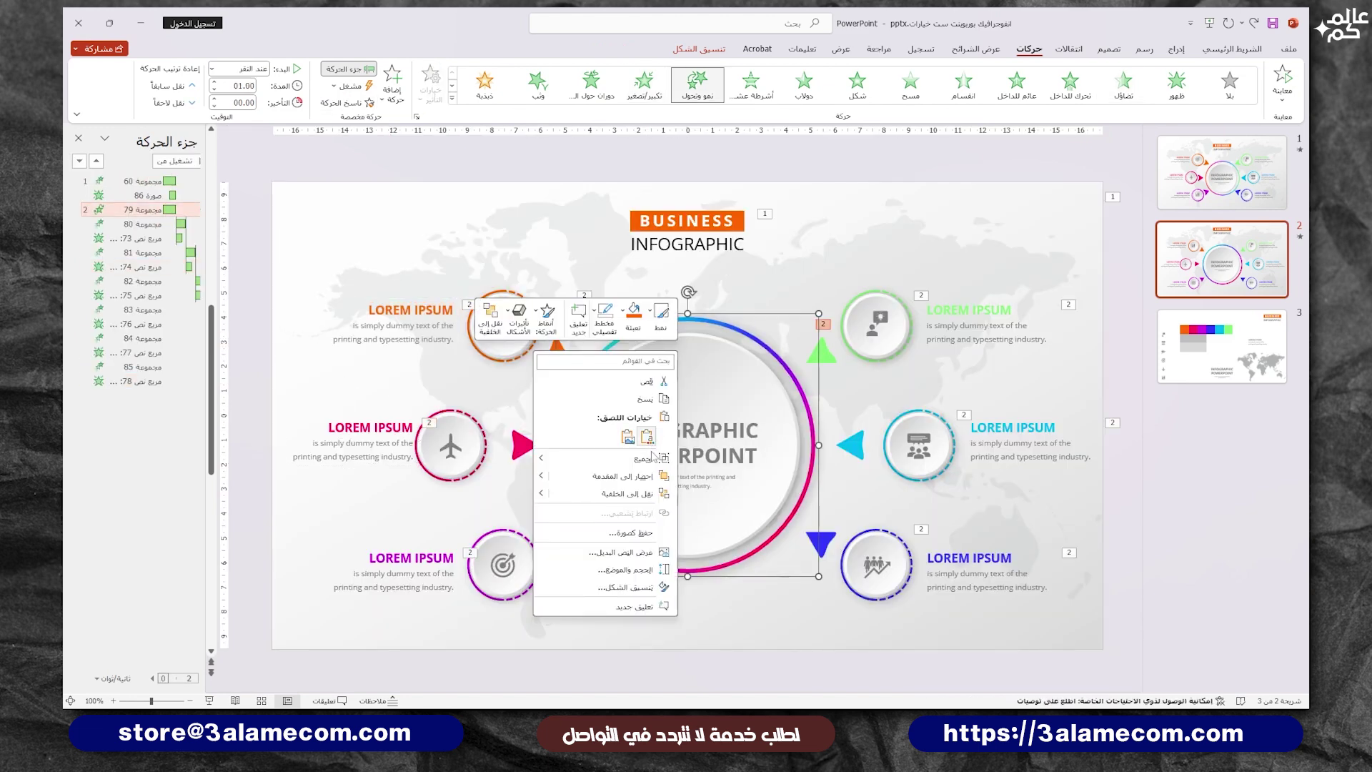
click(631, 479)
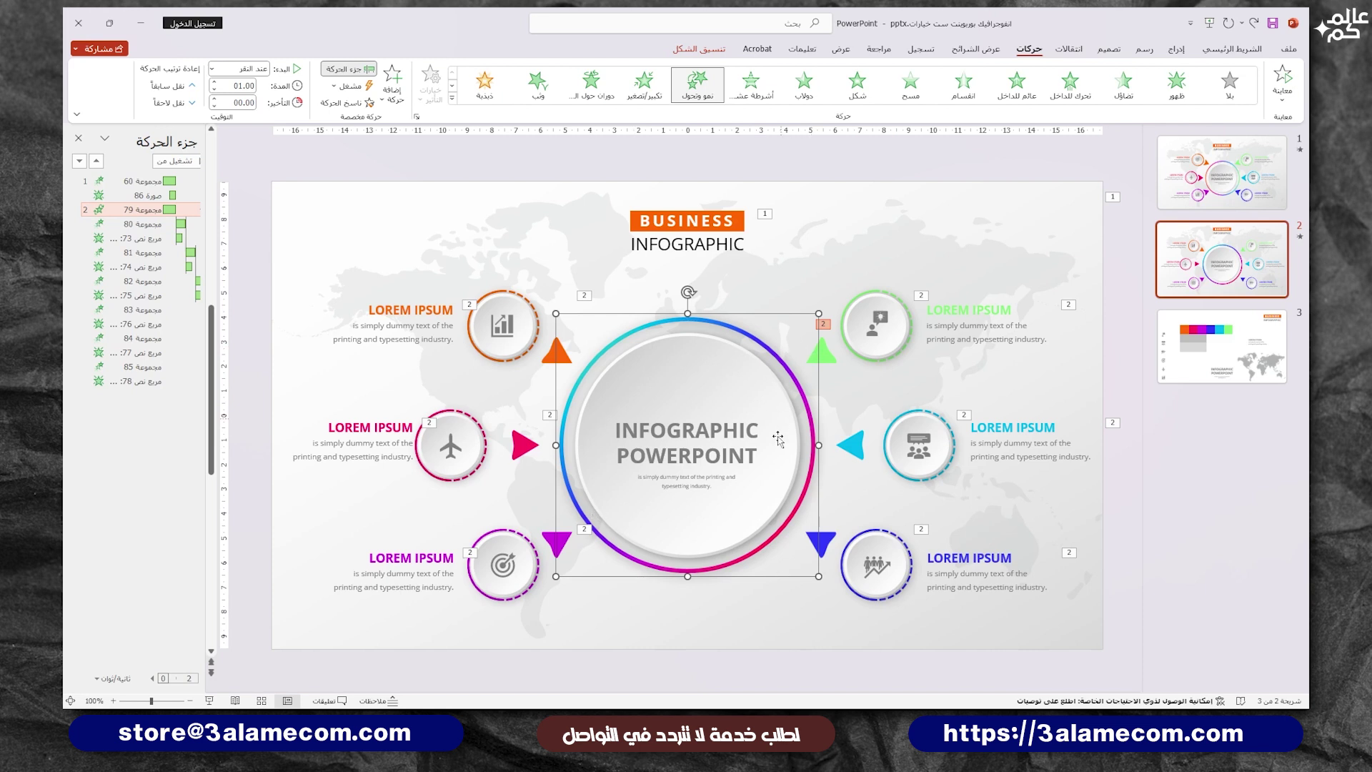
click(584, 170)
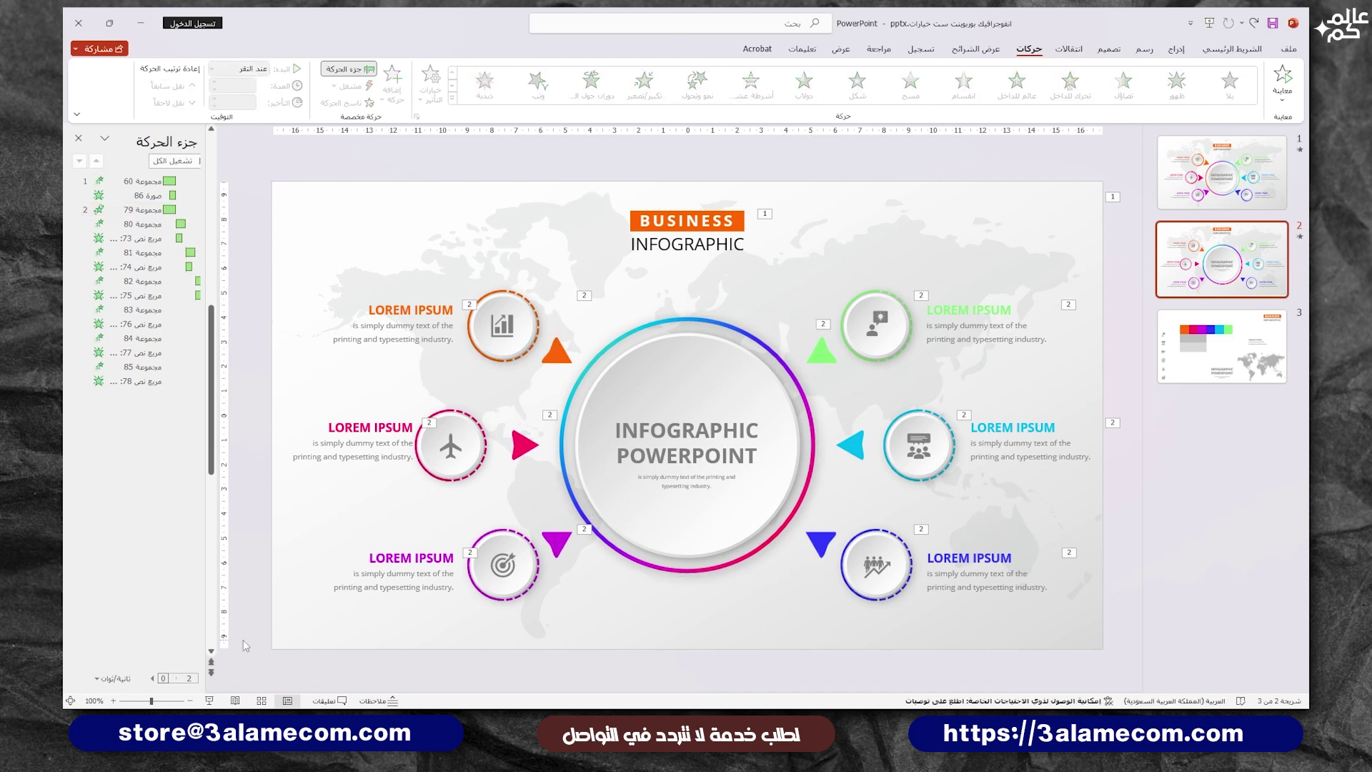